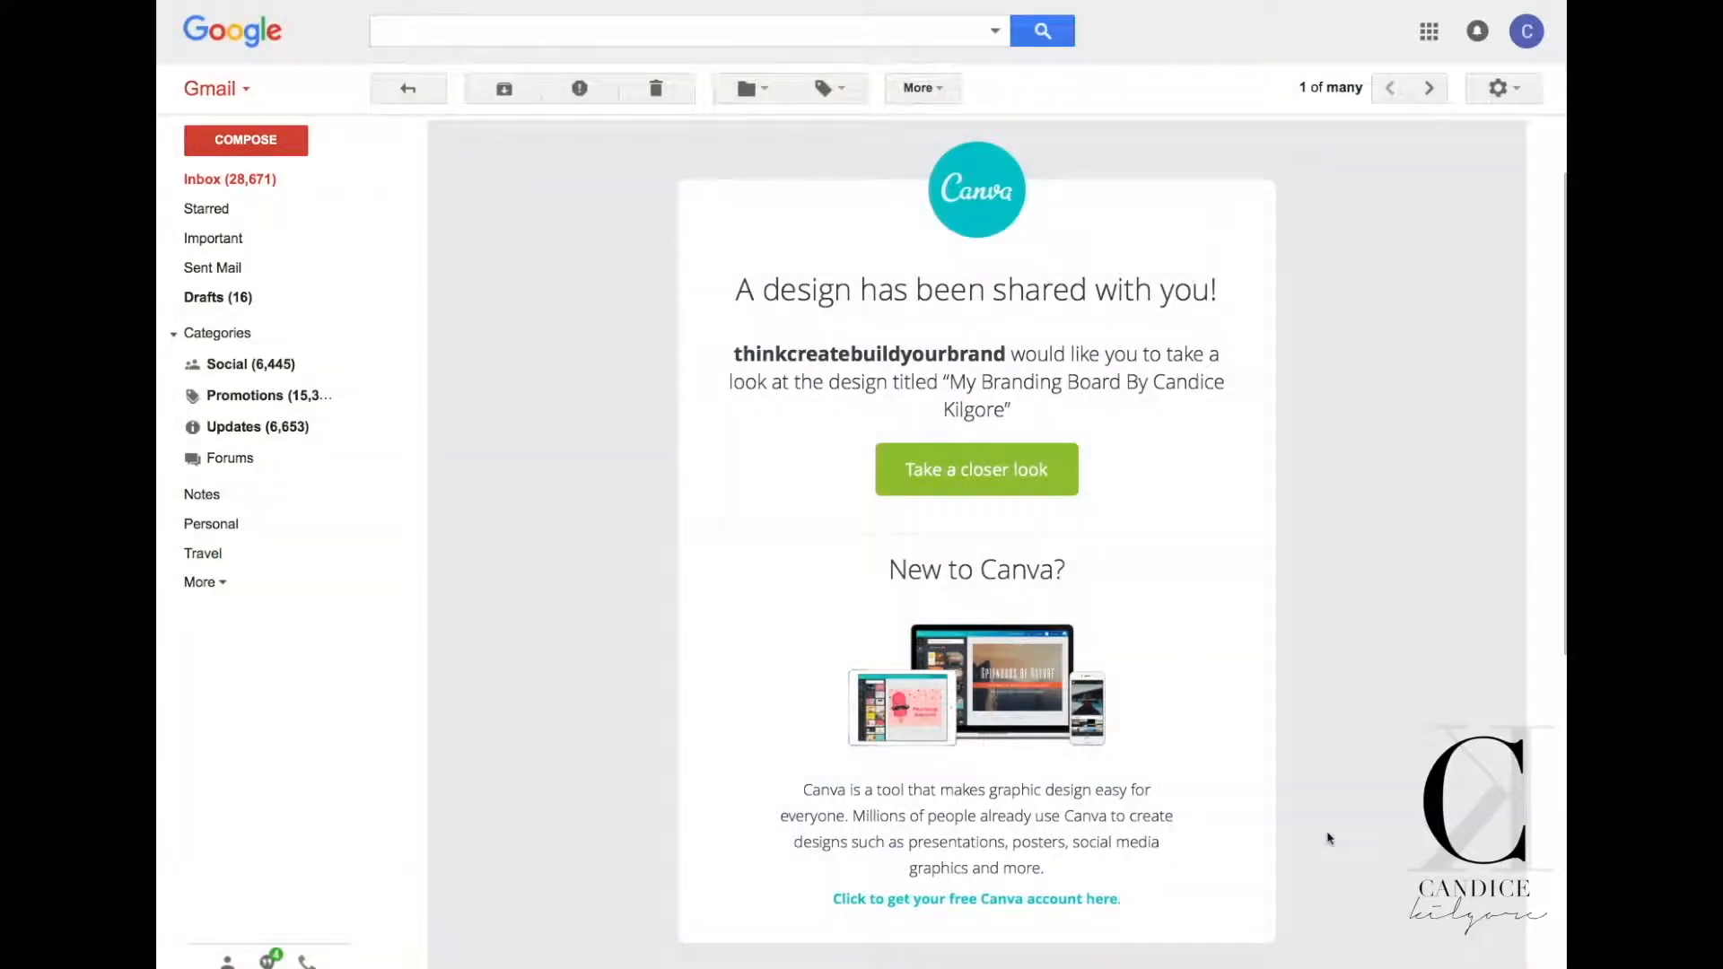
Switch to the branding board image in Preview and examine its logo, brand colors, inspiration pictures and fonts.
key(super+Tab)
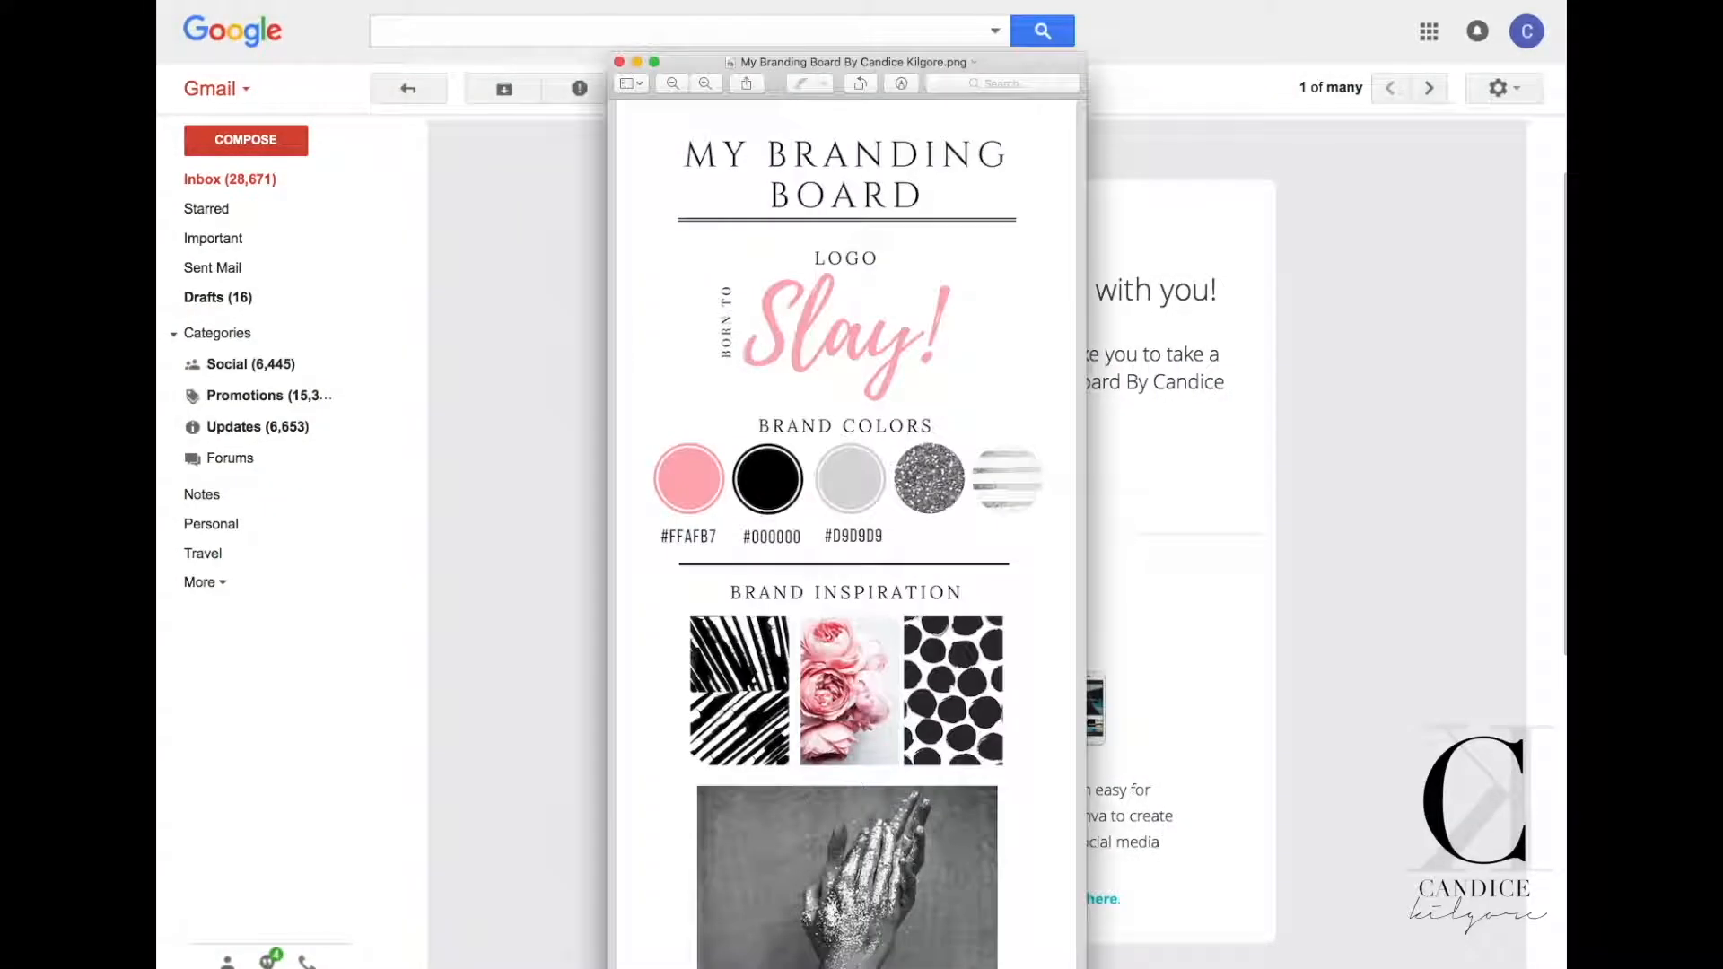
drag(1025, 66, 1113, 0)
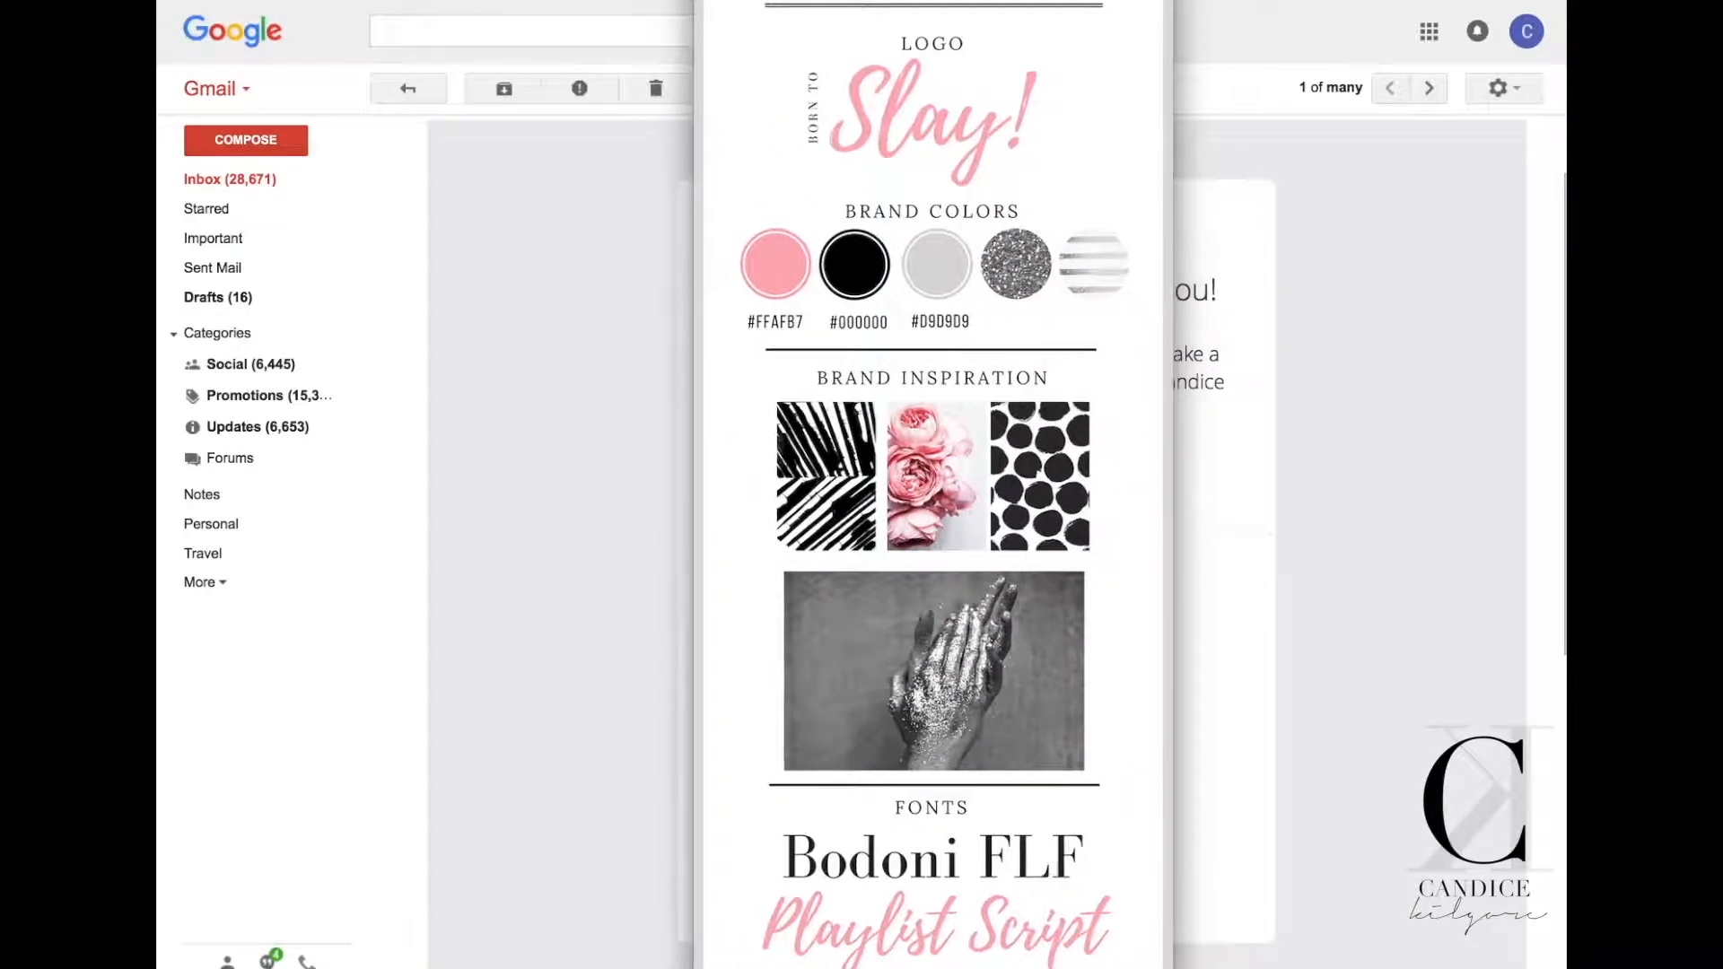
click(1208, 315)
click(1064, 0)
drag(1076, 0, 926, 0)
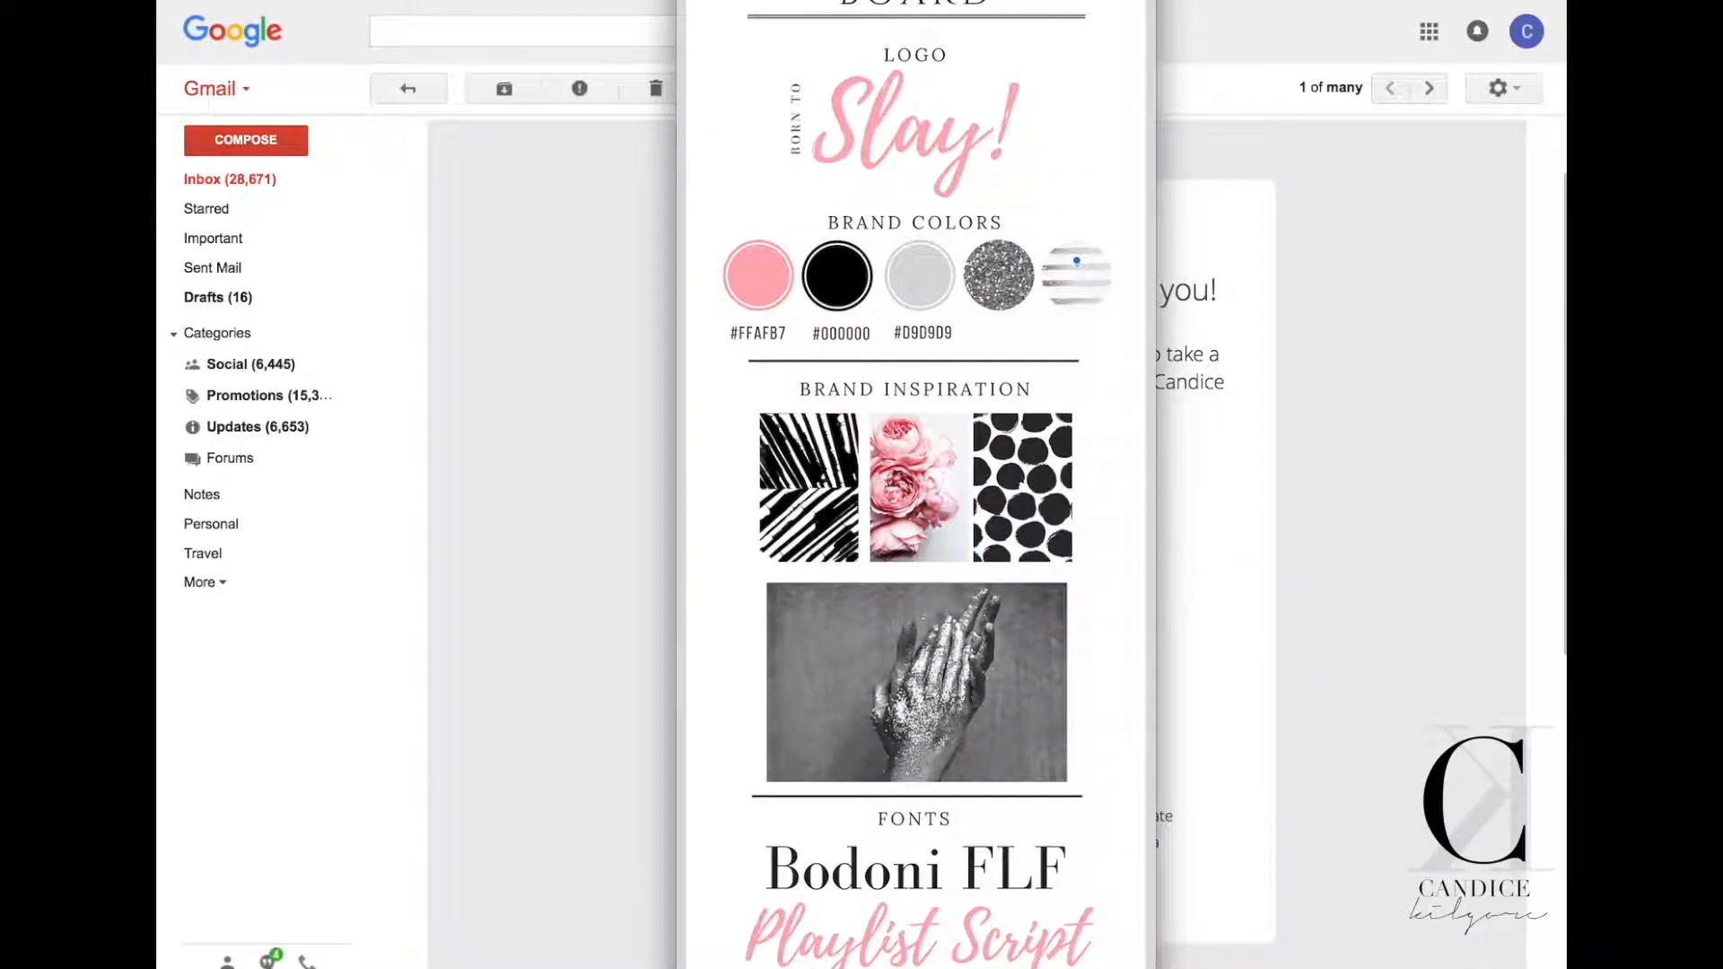
scroll(916, 484, down, 1)
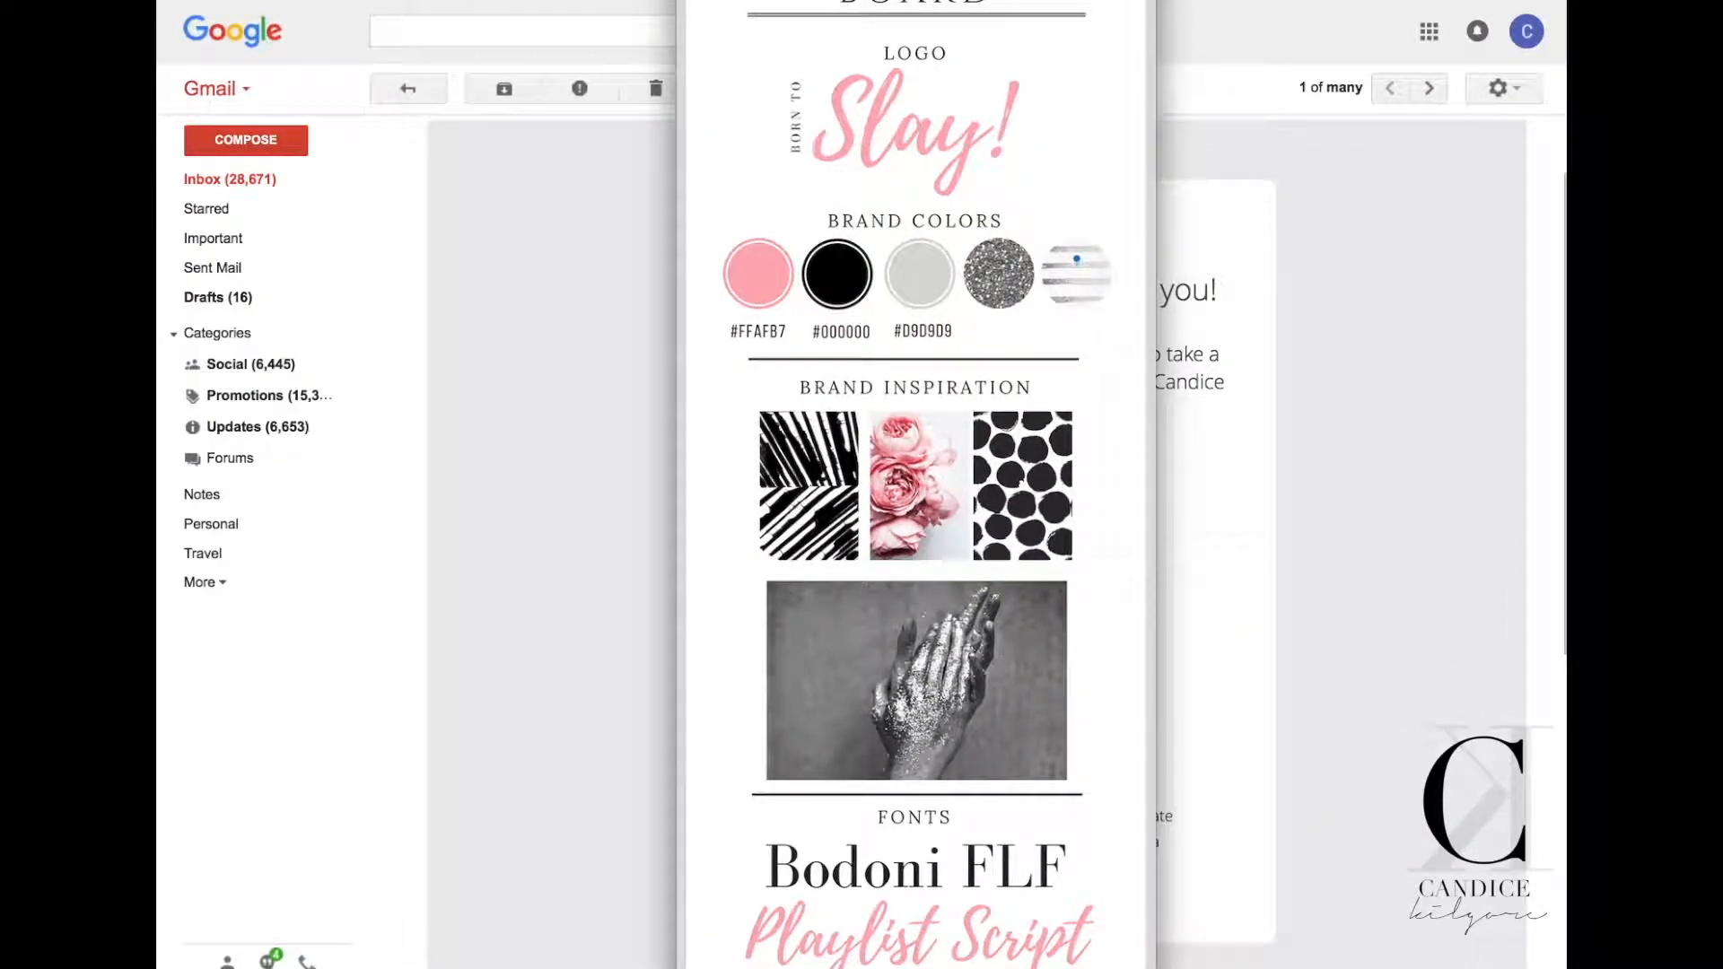
drag(1059, 0, 1046, 0)
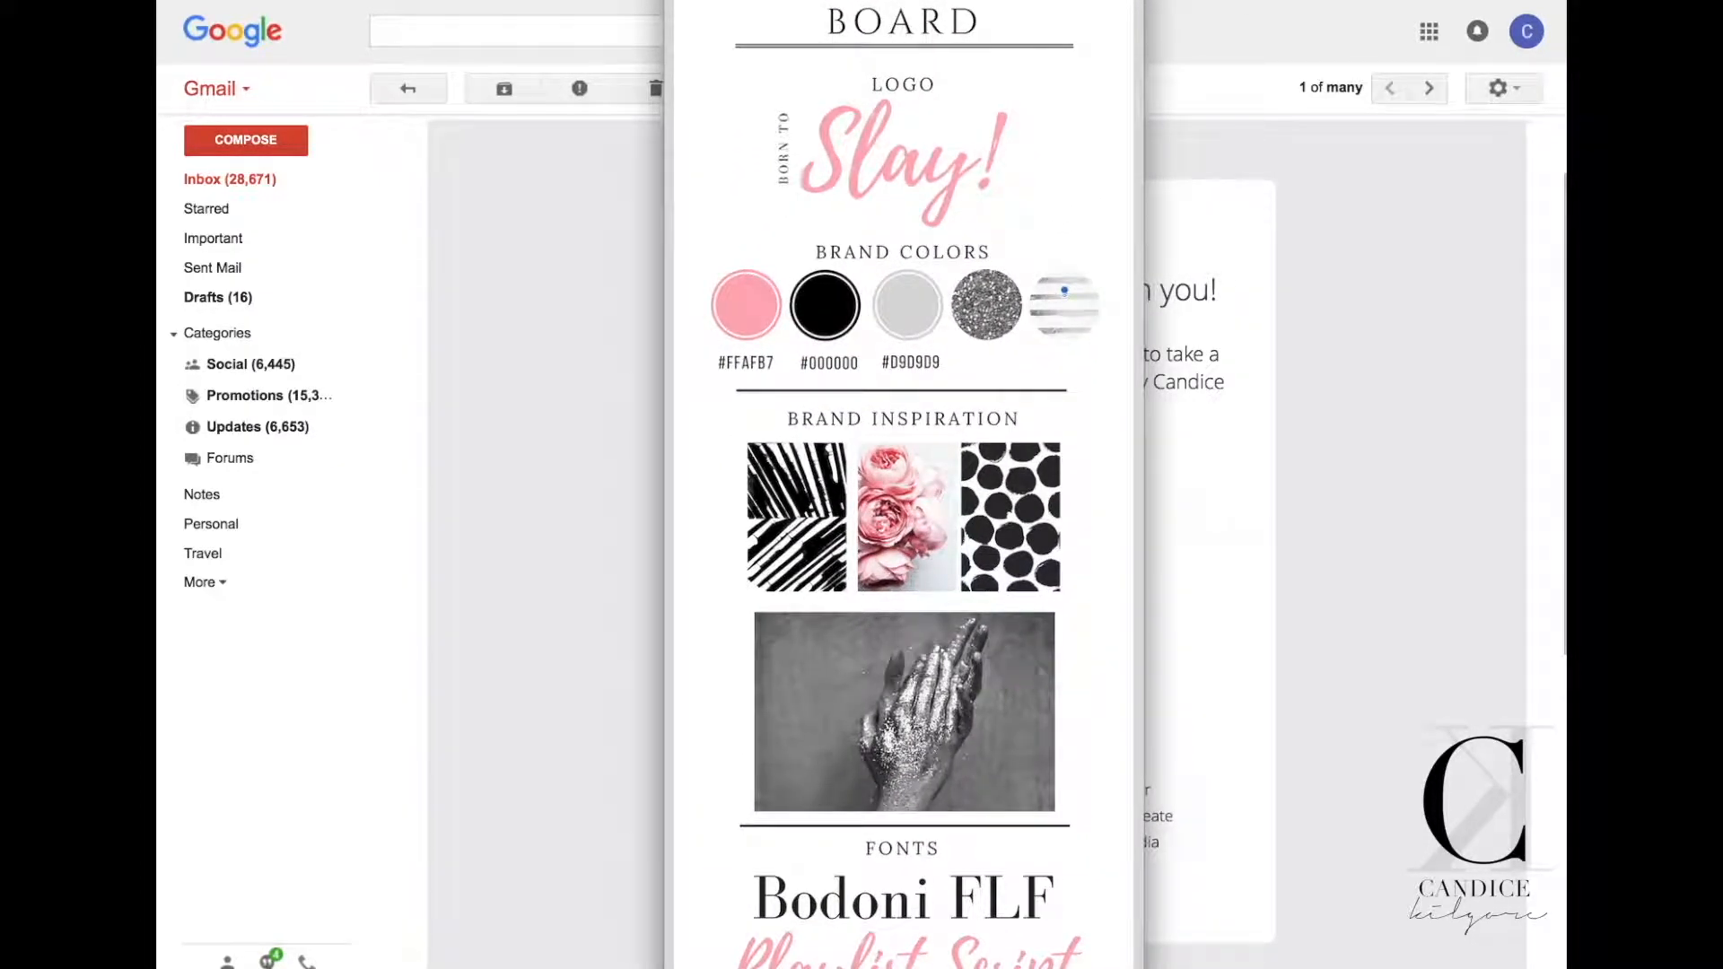
drag(1046, 0, 1091, 0)
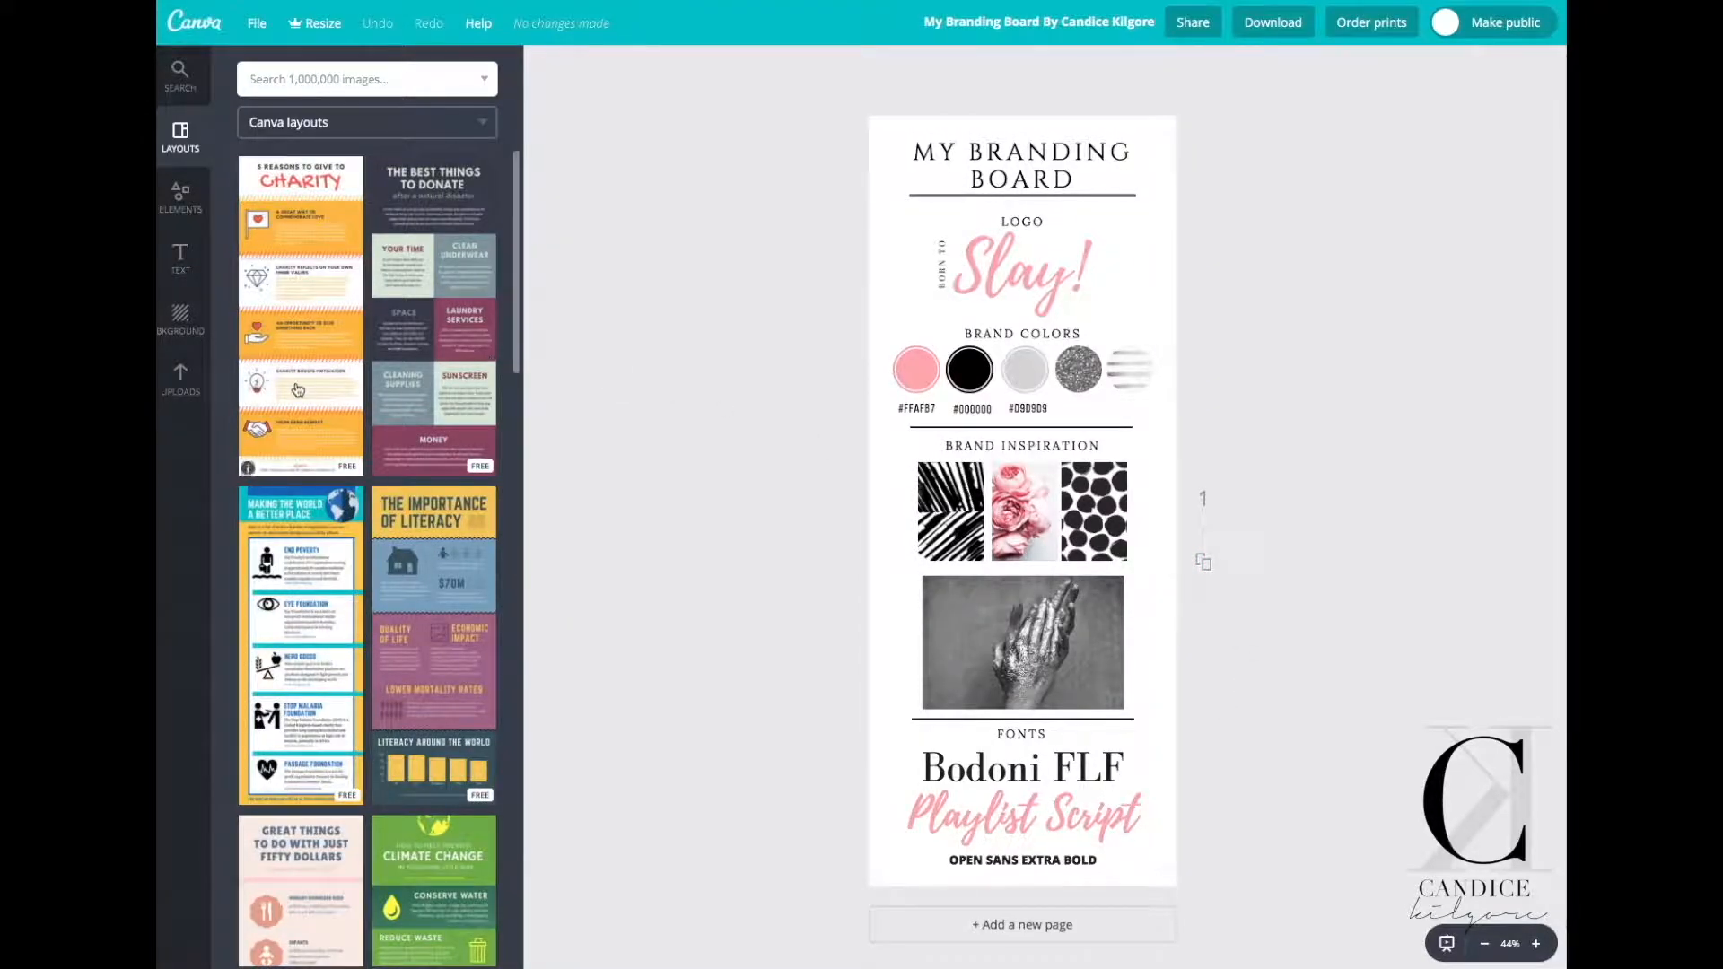
Upload six images from Downloads to the Canva design: teal-and-copper tiles, copper spheres, copper pattern, dark geometric pattern, Kirana logo and rustic room.
click(183, 376)
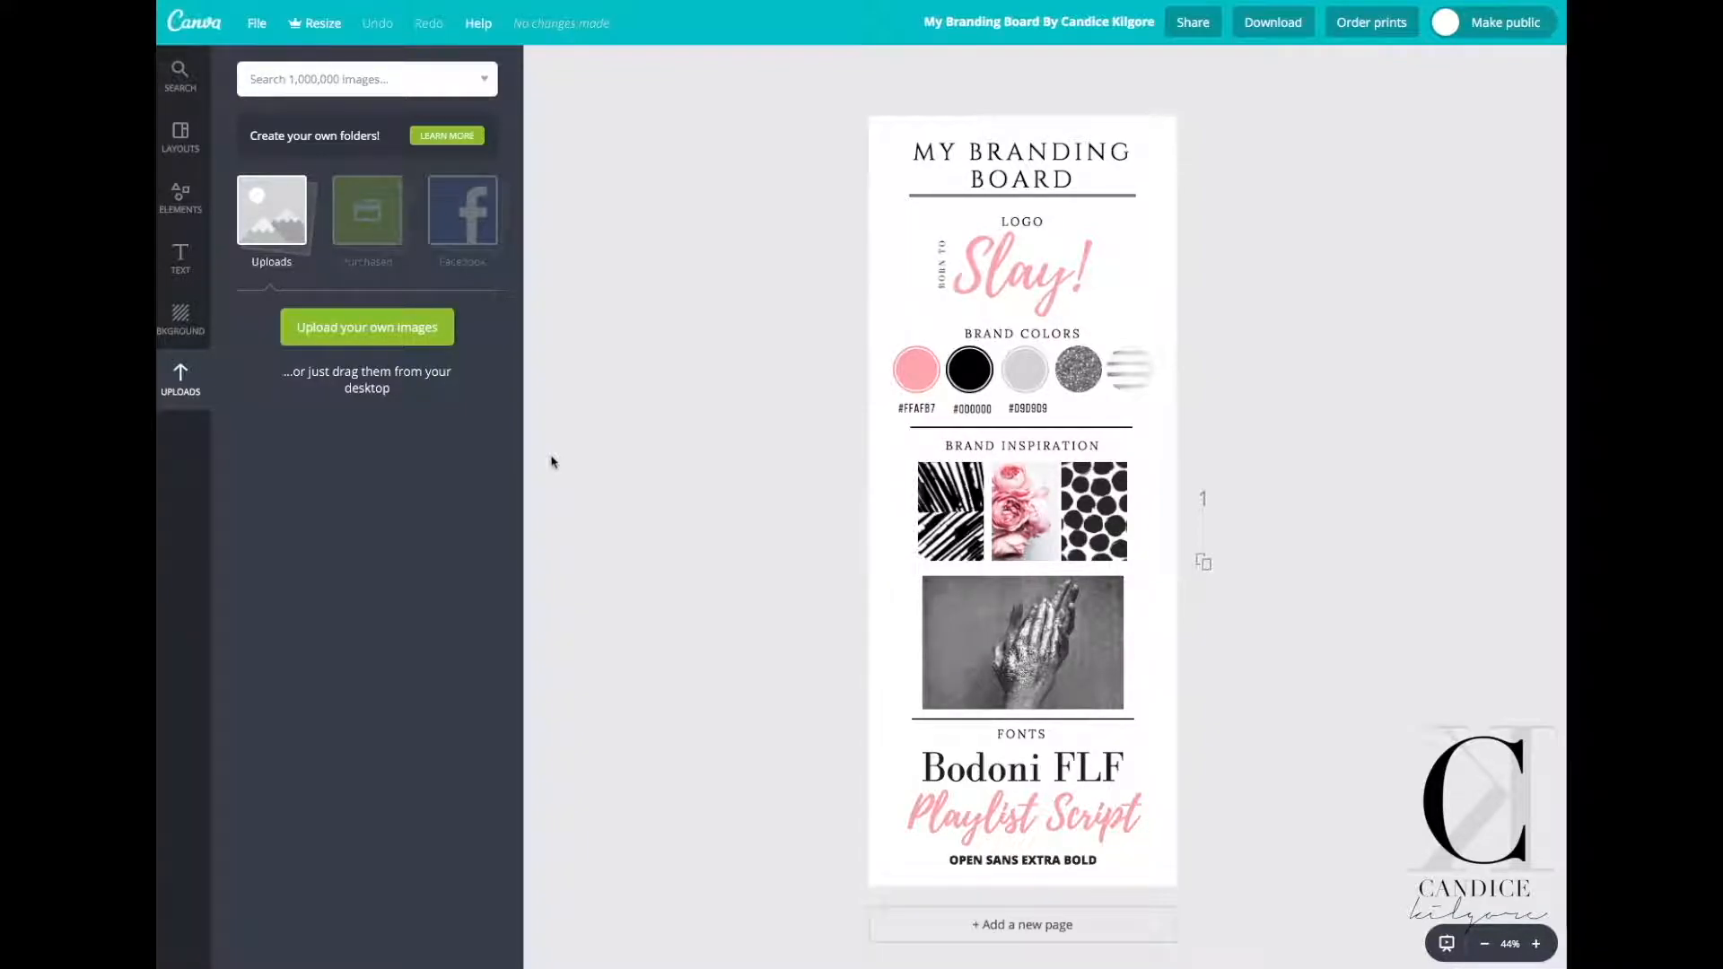
click(400, 340)
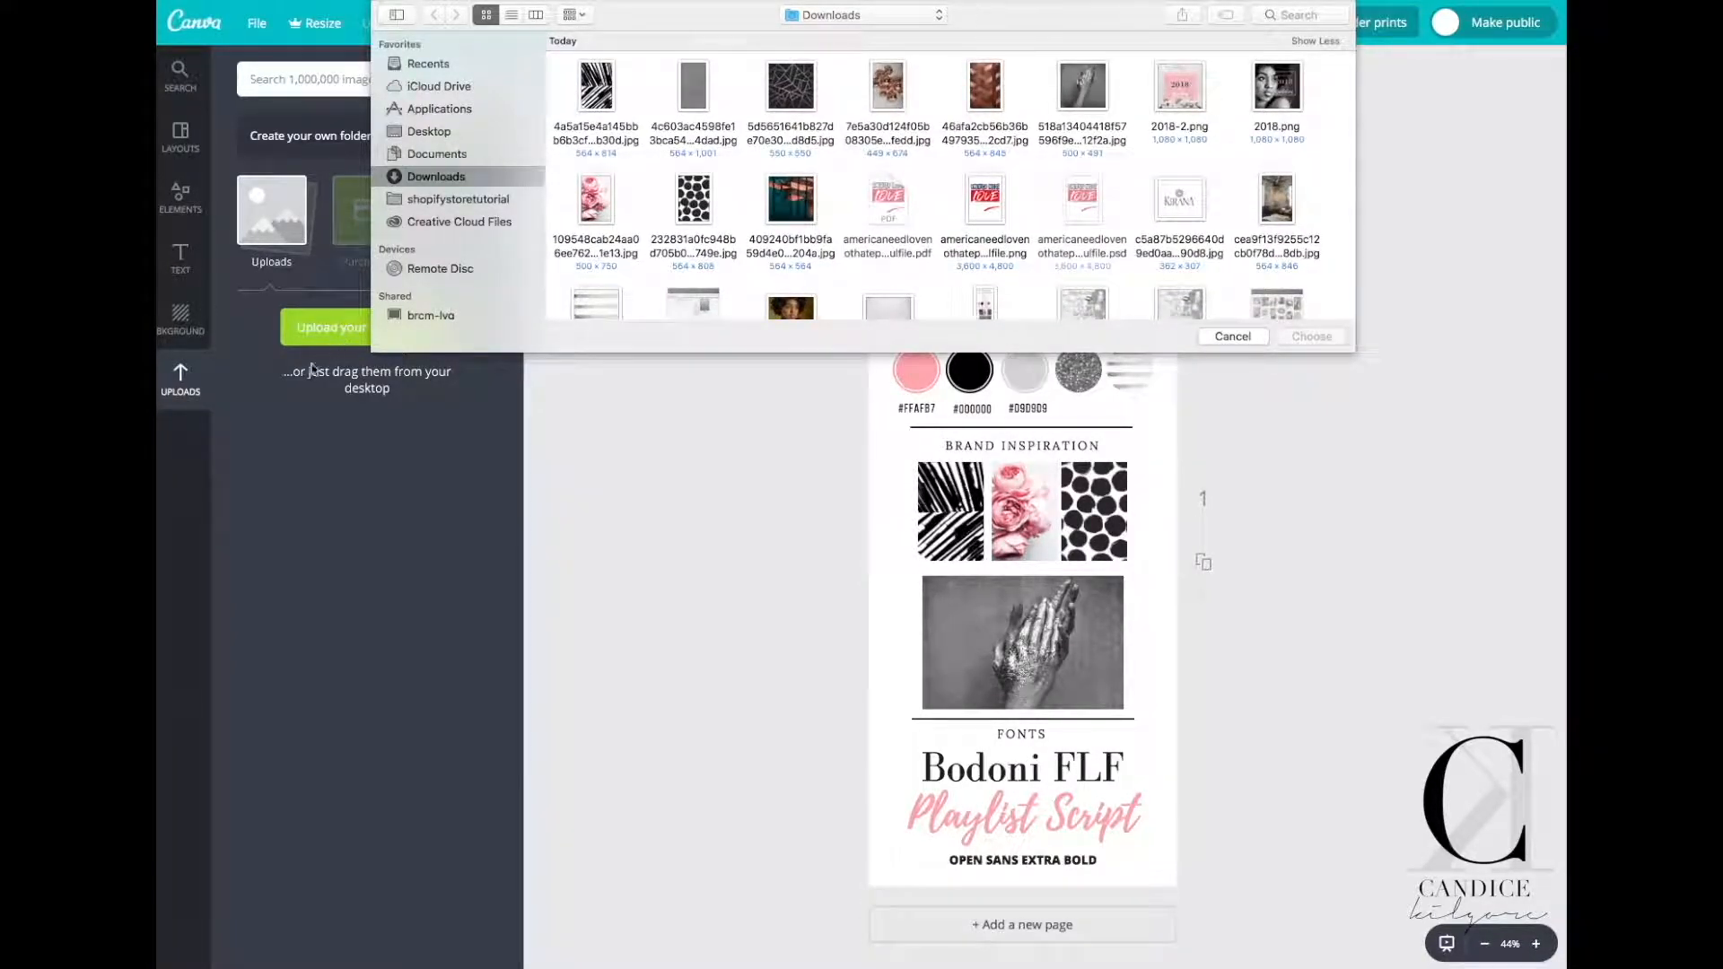
click(797, 209)
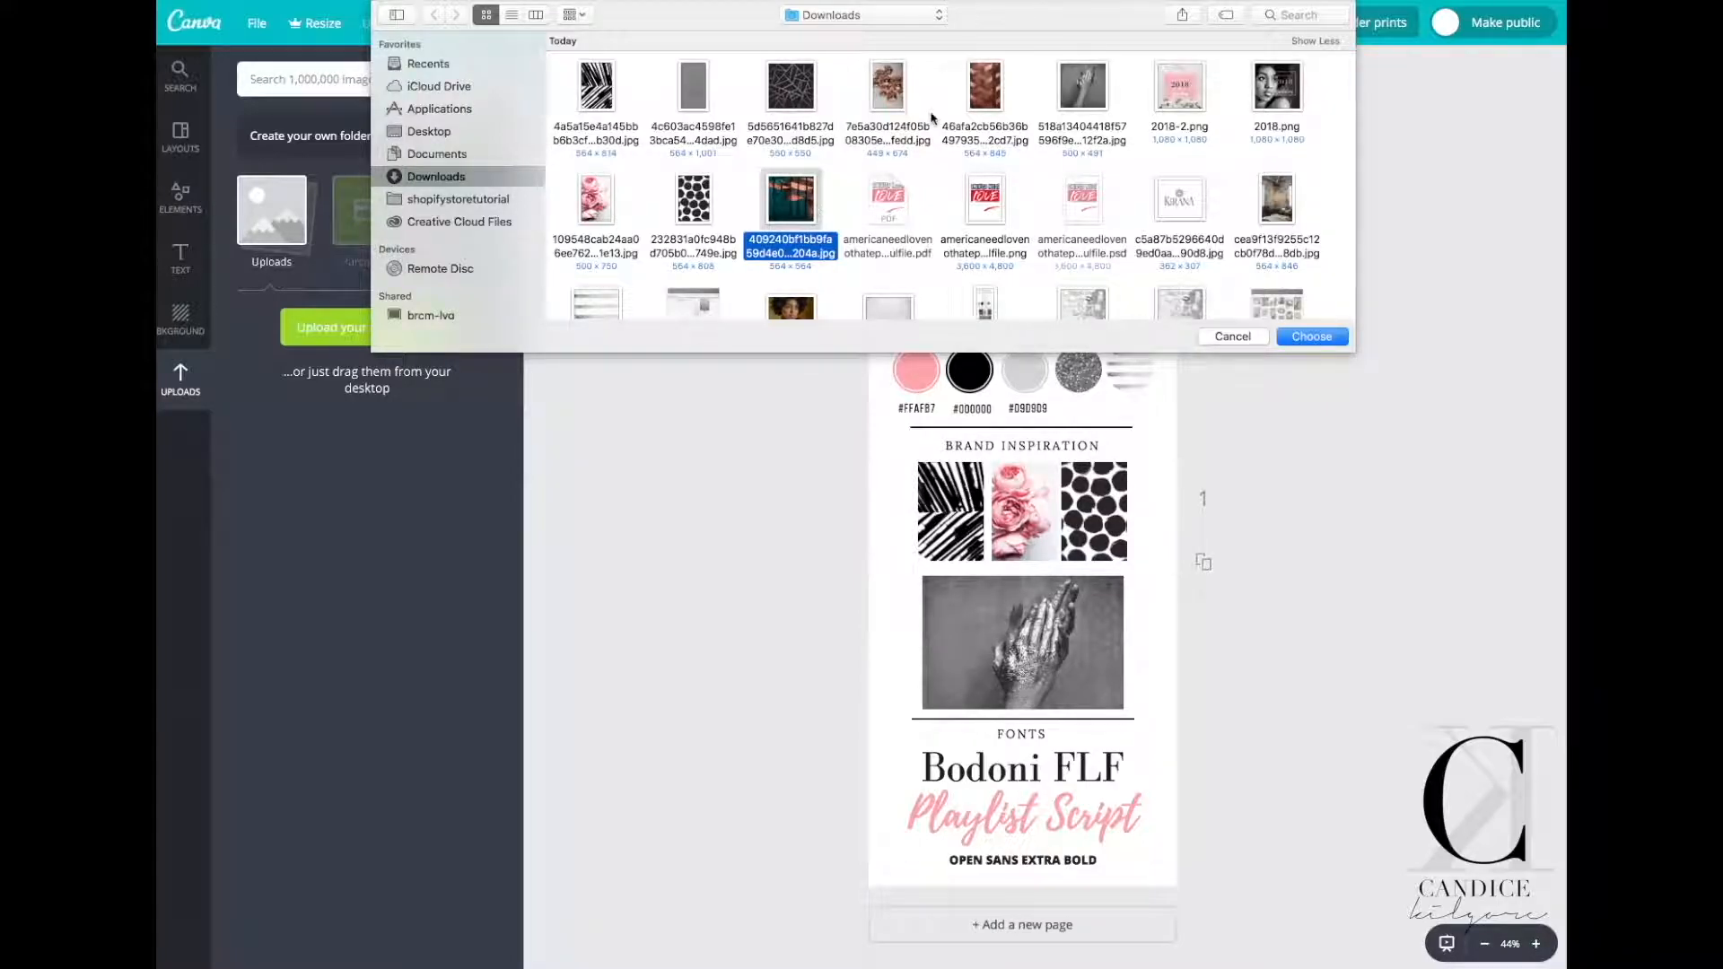
super+click(890, 87)
super+click(987, 86)
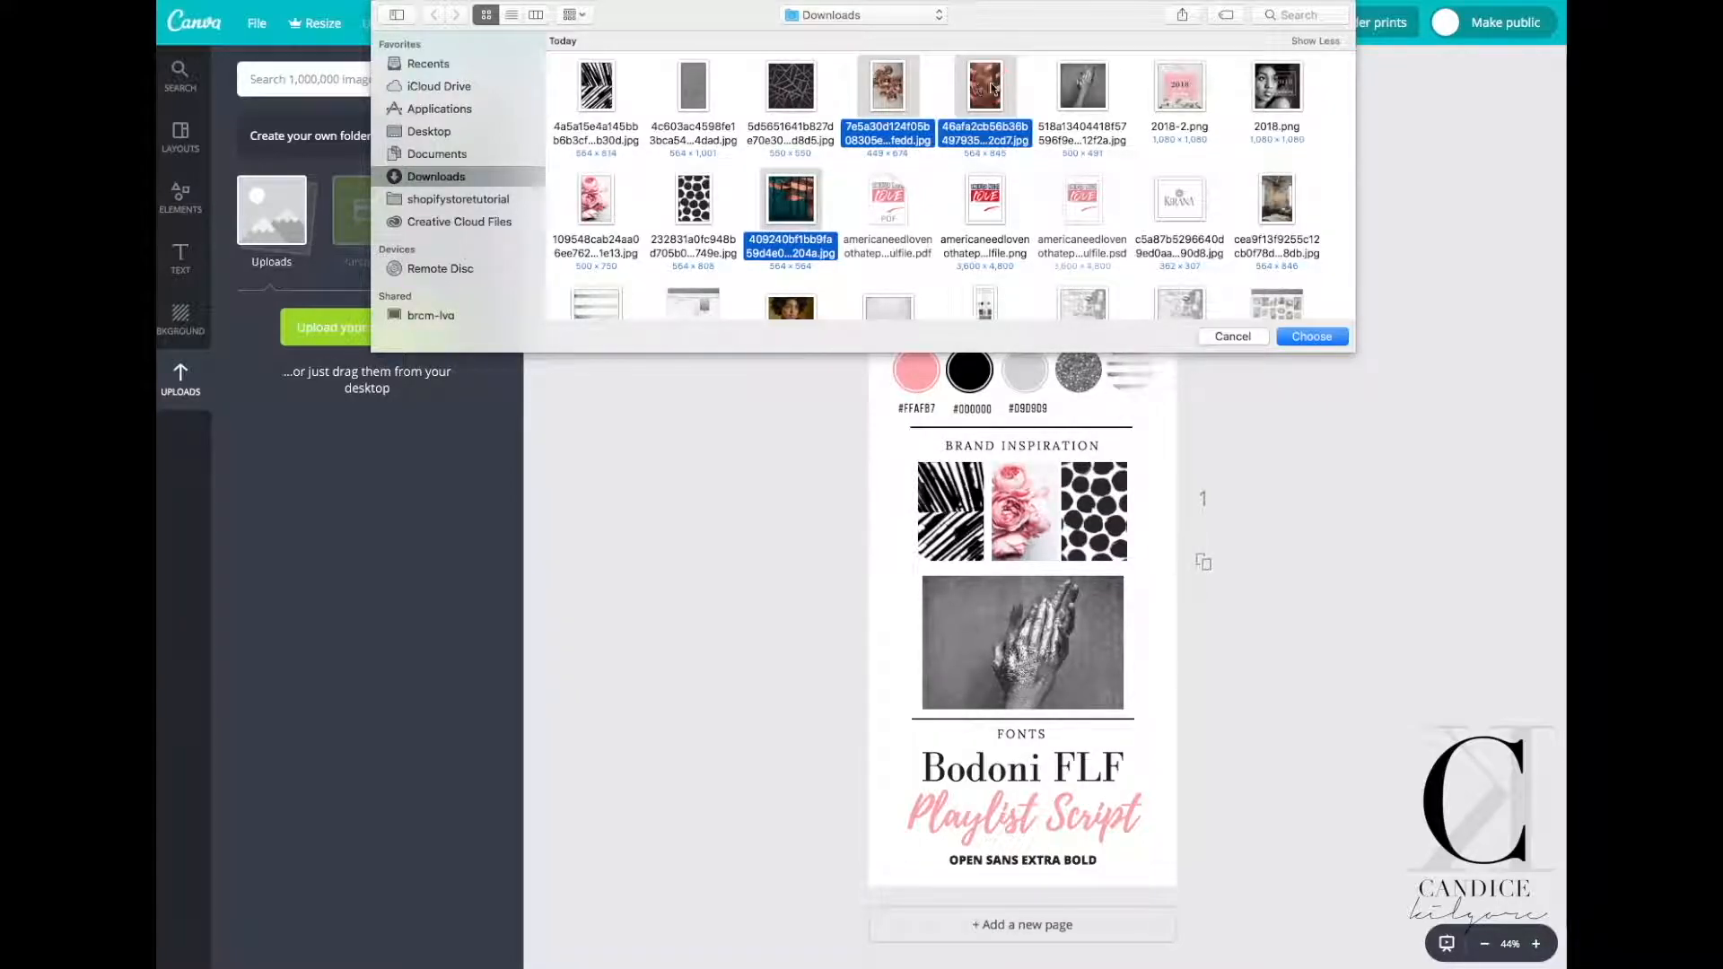
super+click(790, 89)
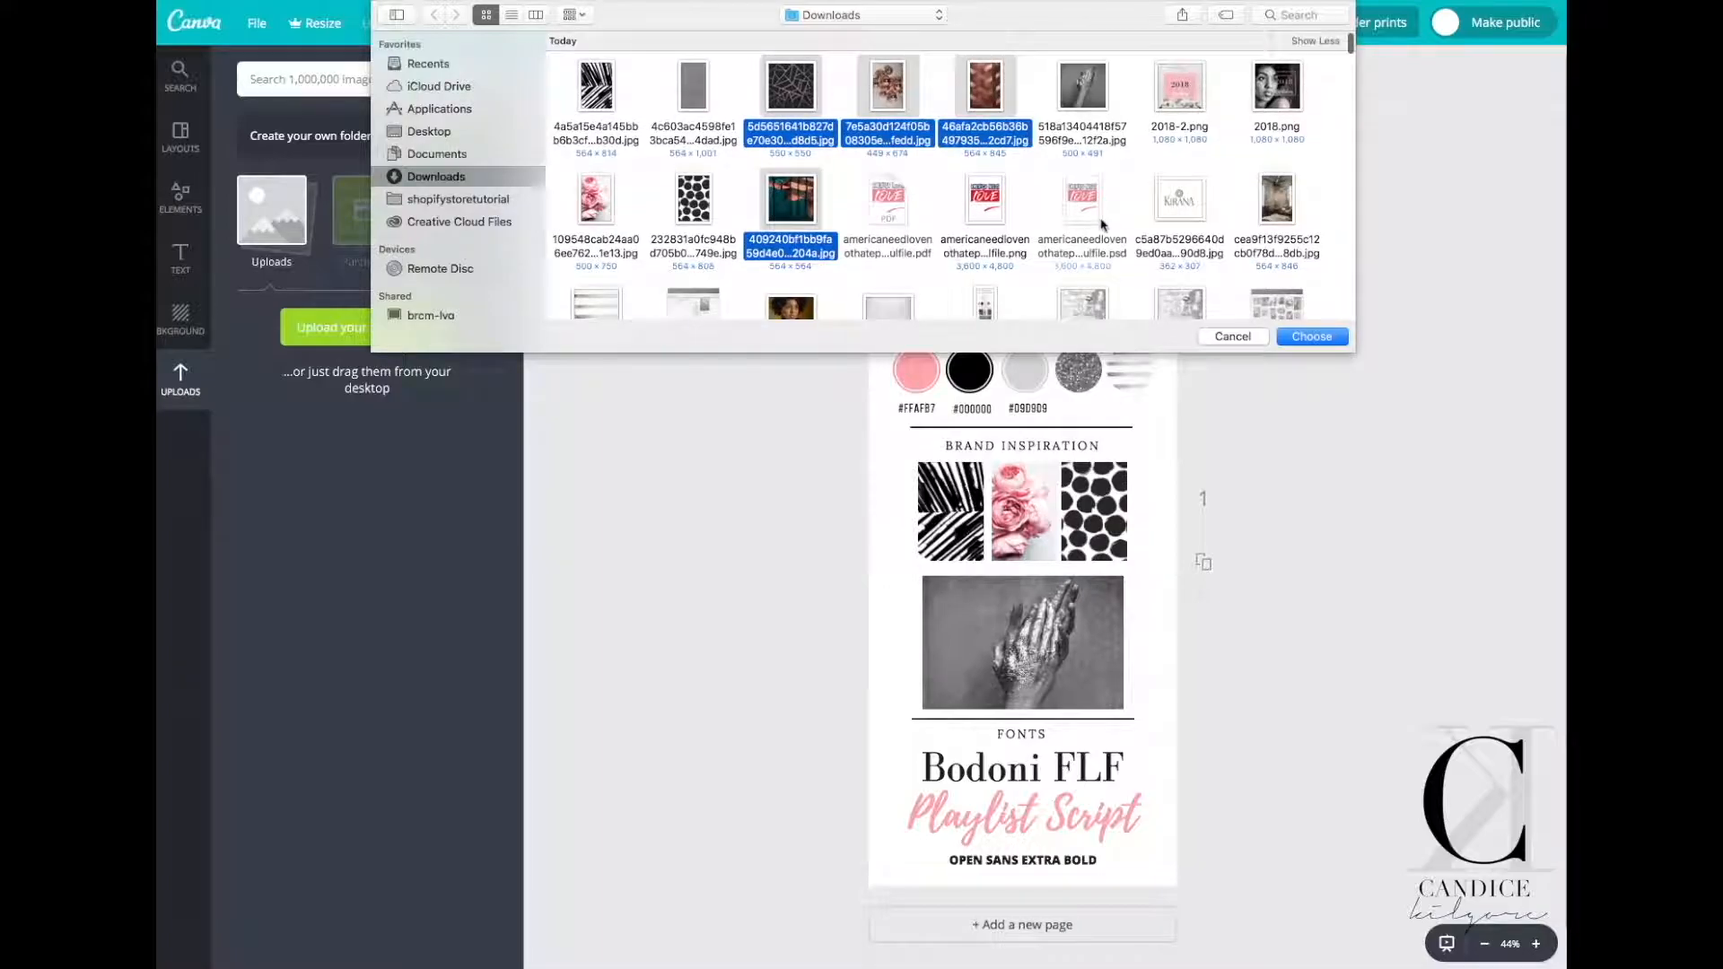
super+click(1179, 209)
scroll(1256, 202, down, 1)
super+click(1283, 193)
scroll(1288, 197, up, 1)
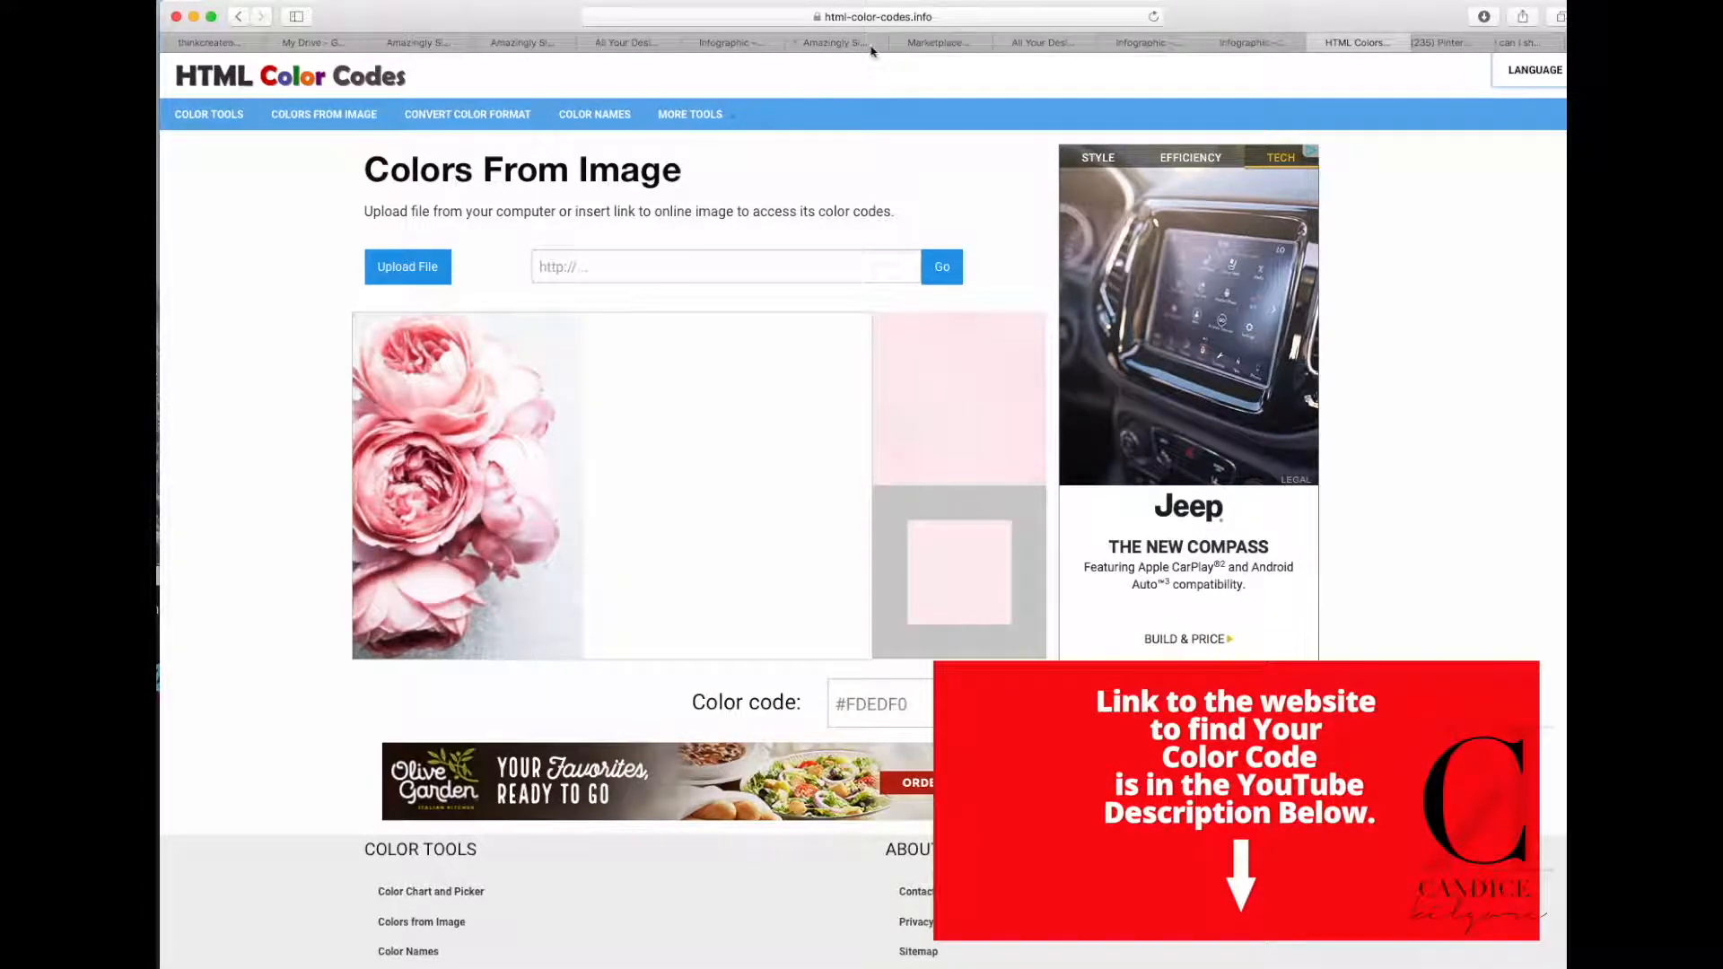
Load the teal-and-copper tile image from the Downloads folder into the Colors From Image tool on HTML Color Codes.
click(420, 266)
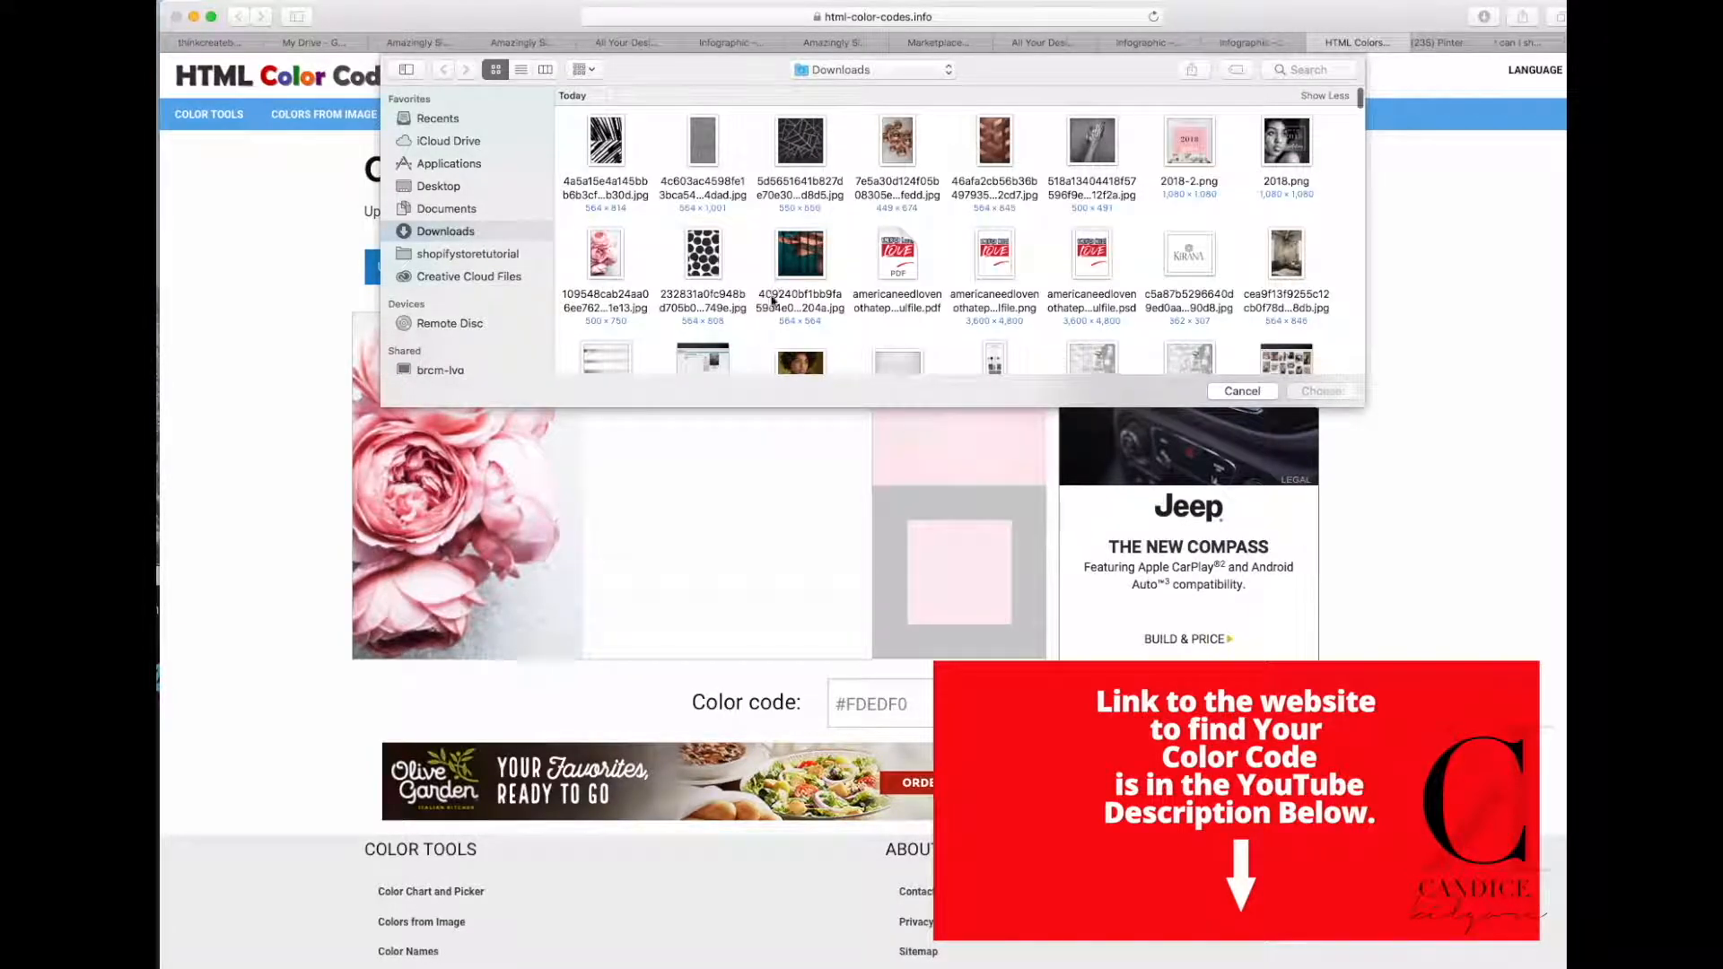
click(798, 268)
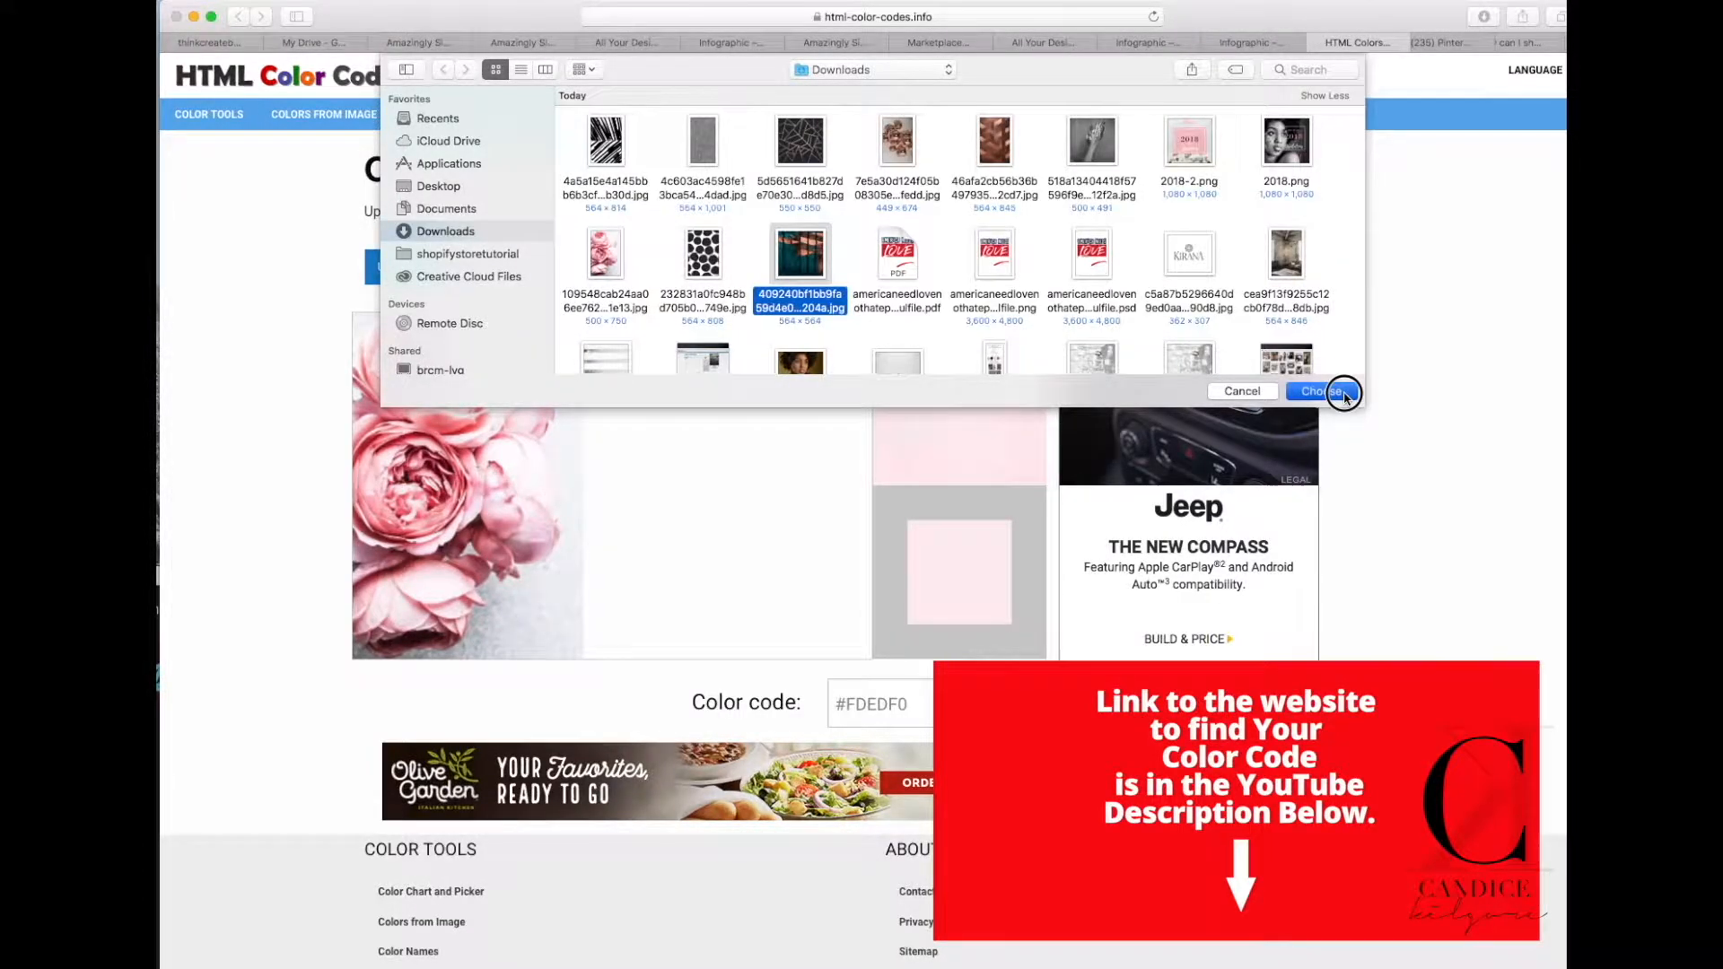
click(1323, 391)
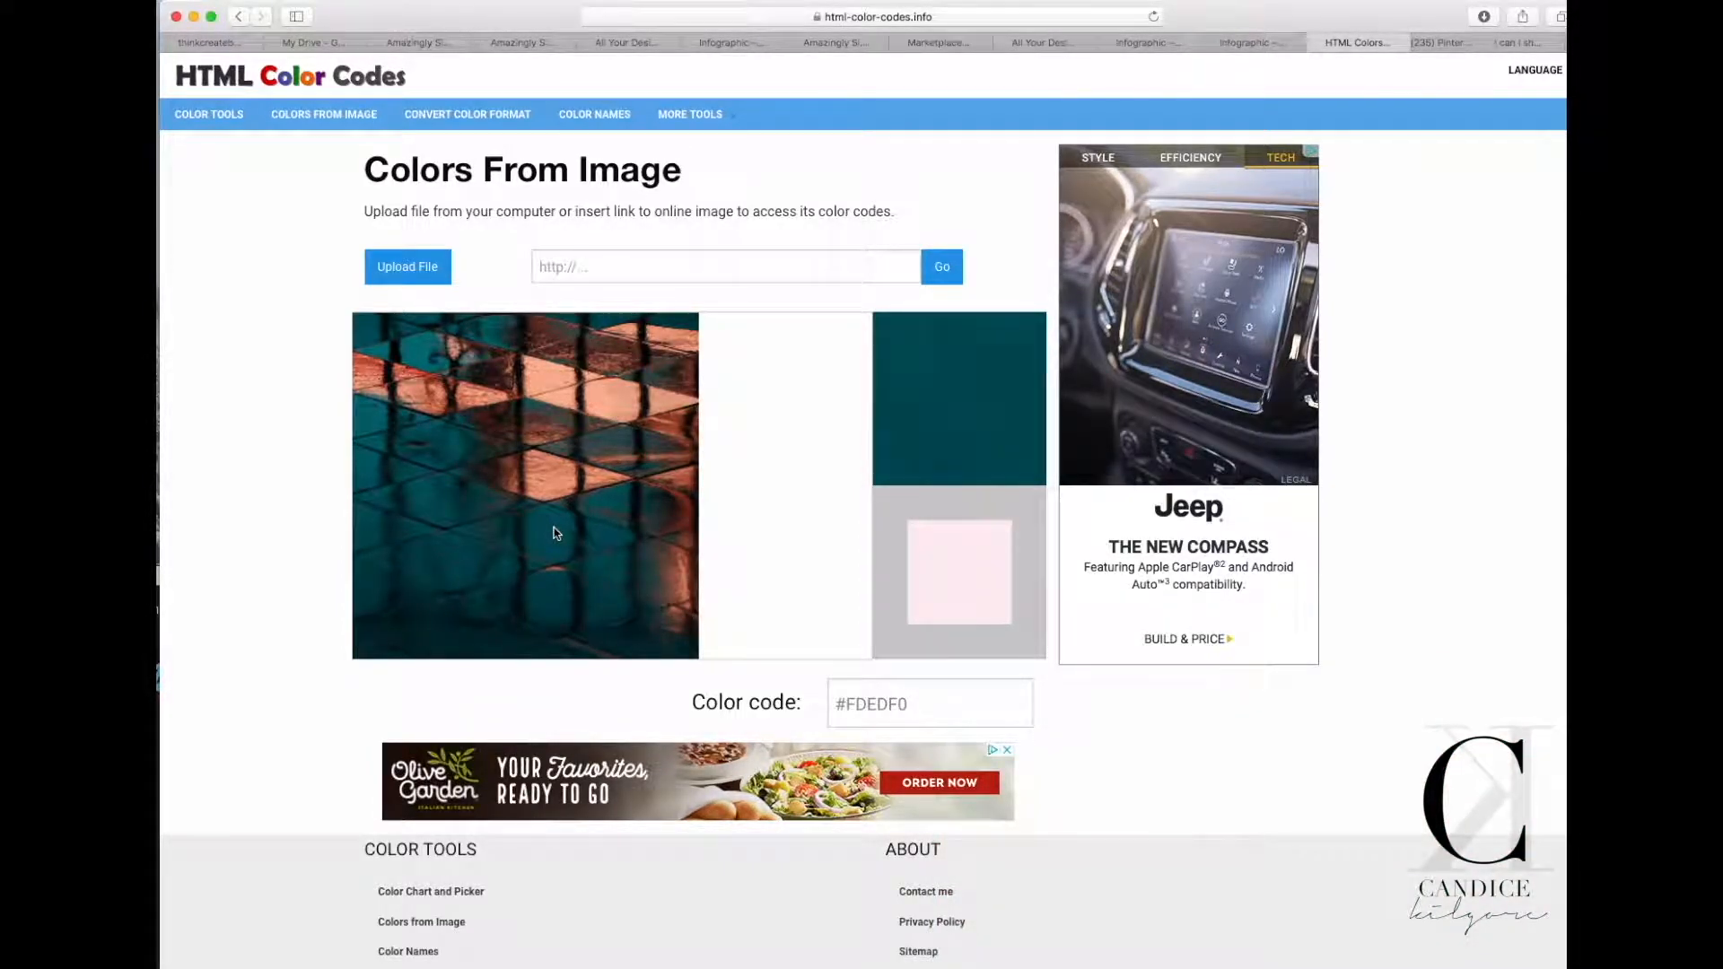
Sample a teal tile in the lower part of the image and copy its color code #004F58.
click(551, 526)
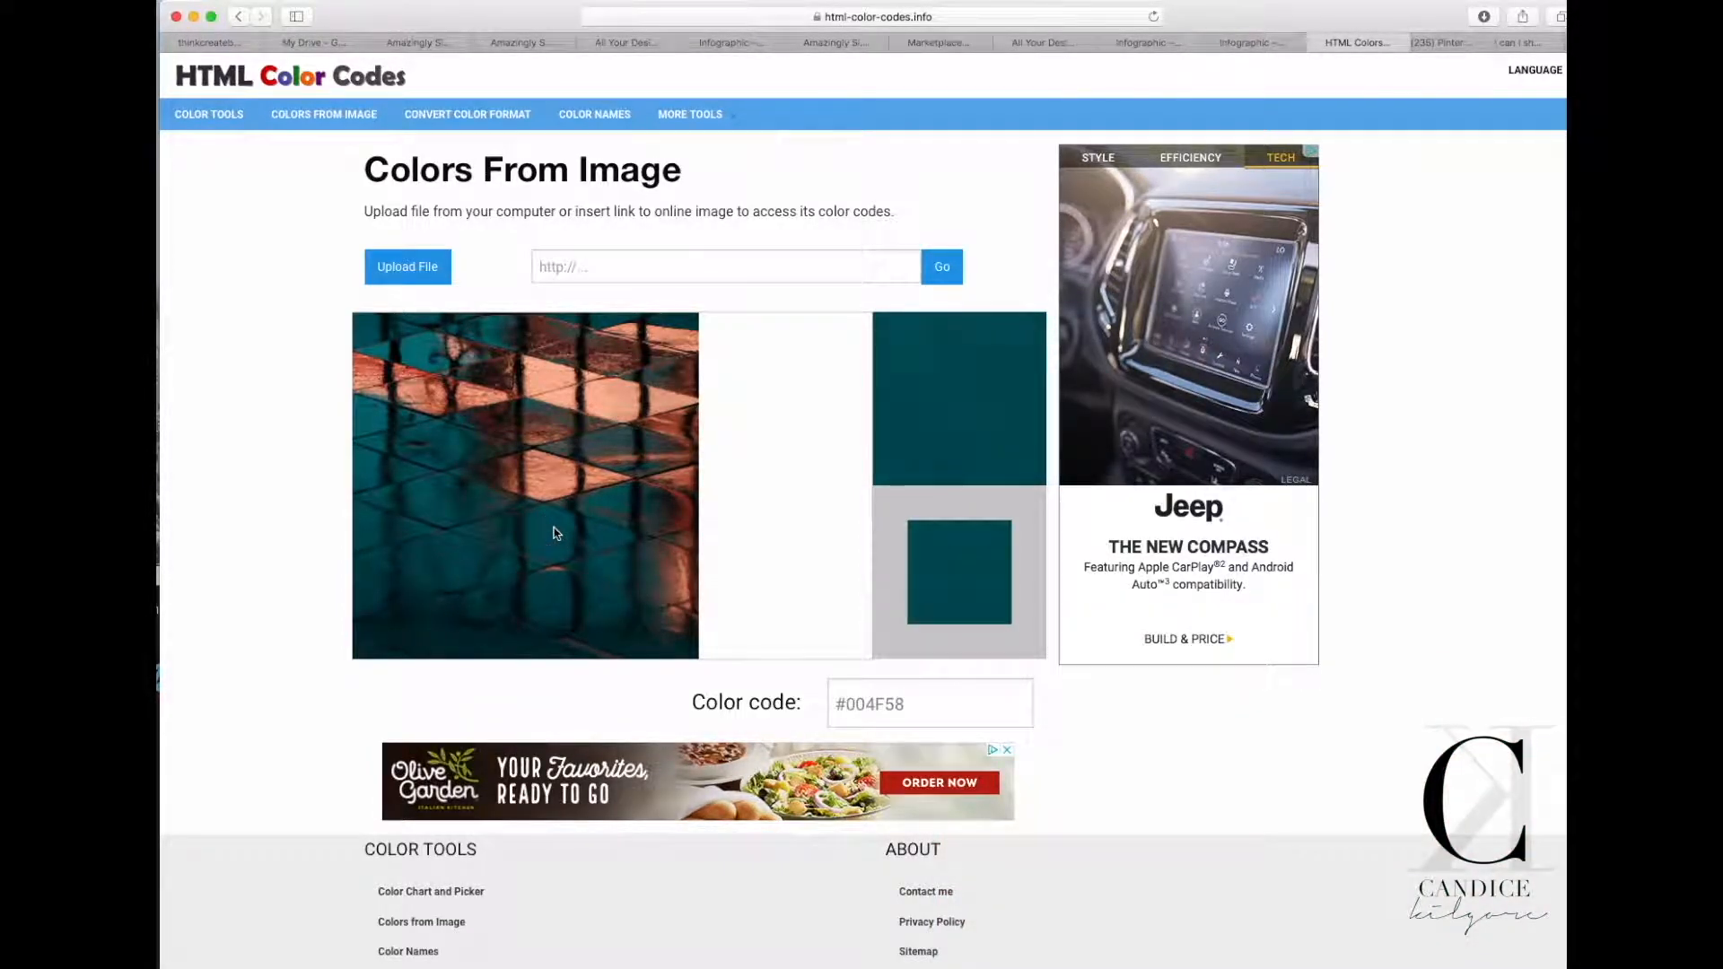
click(915, 704)
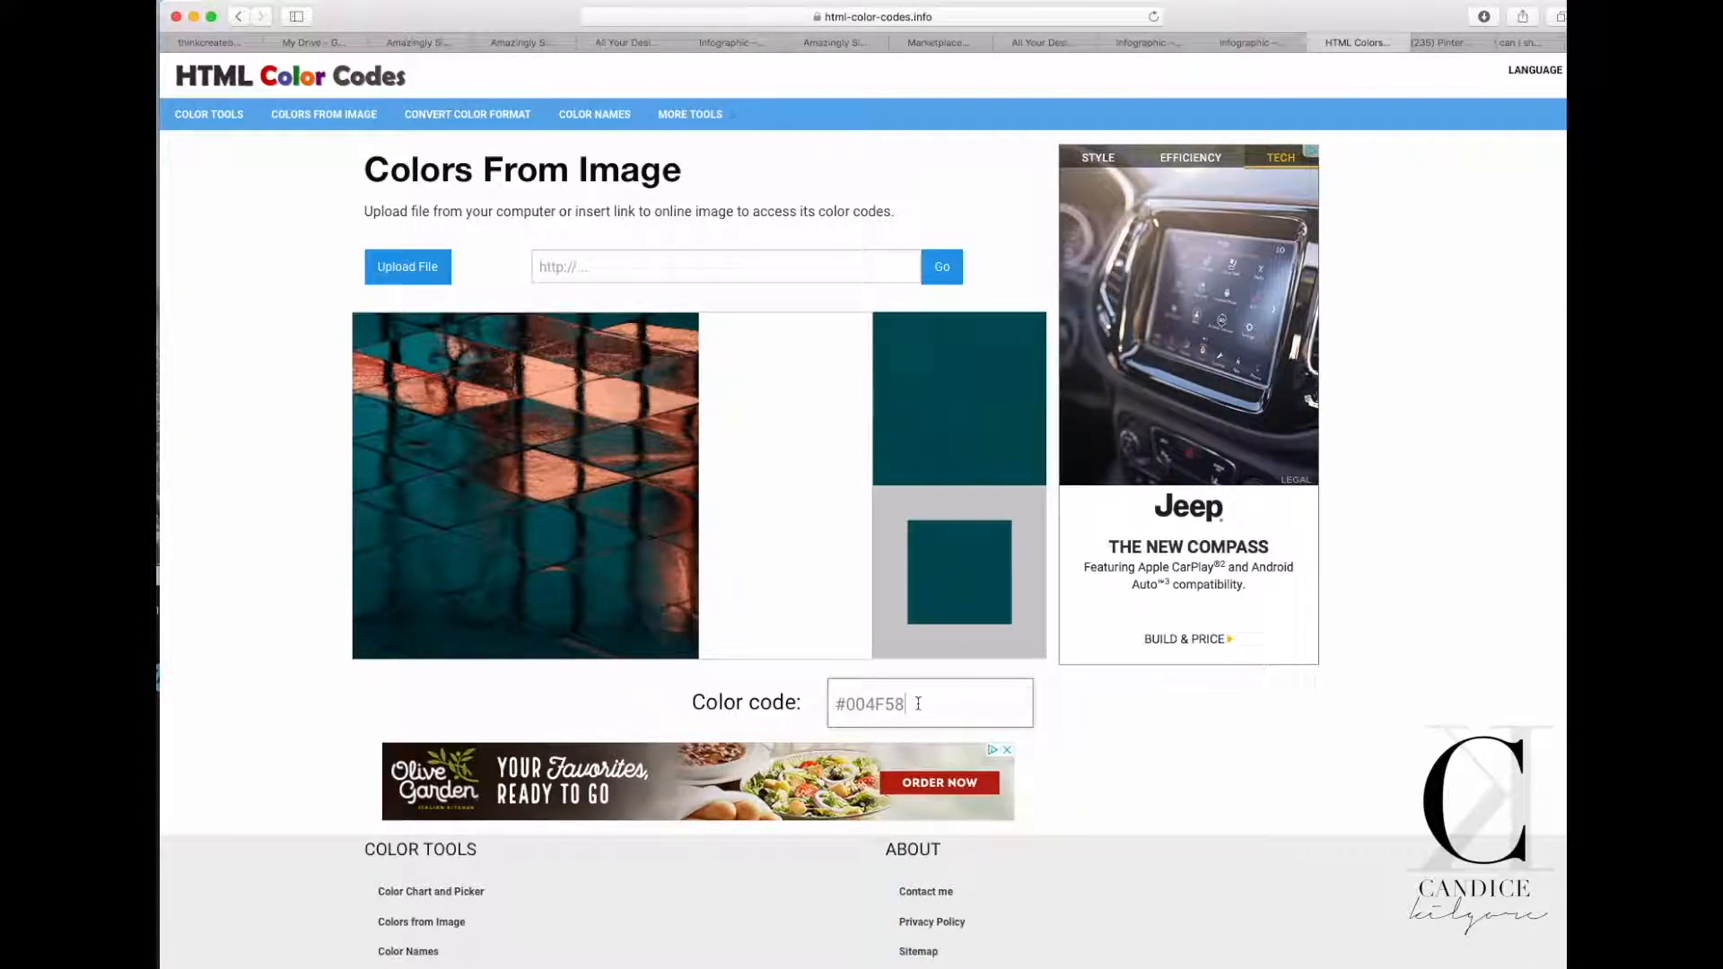
drag(915, 704, 830, 693)
key(super+c)
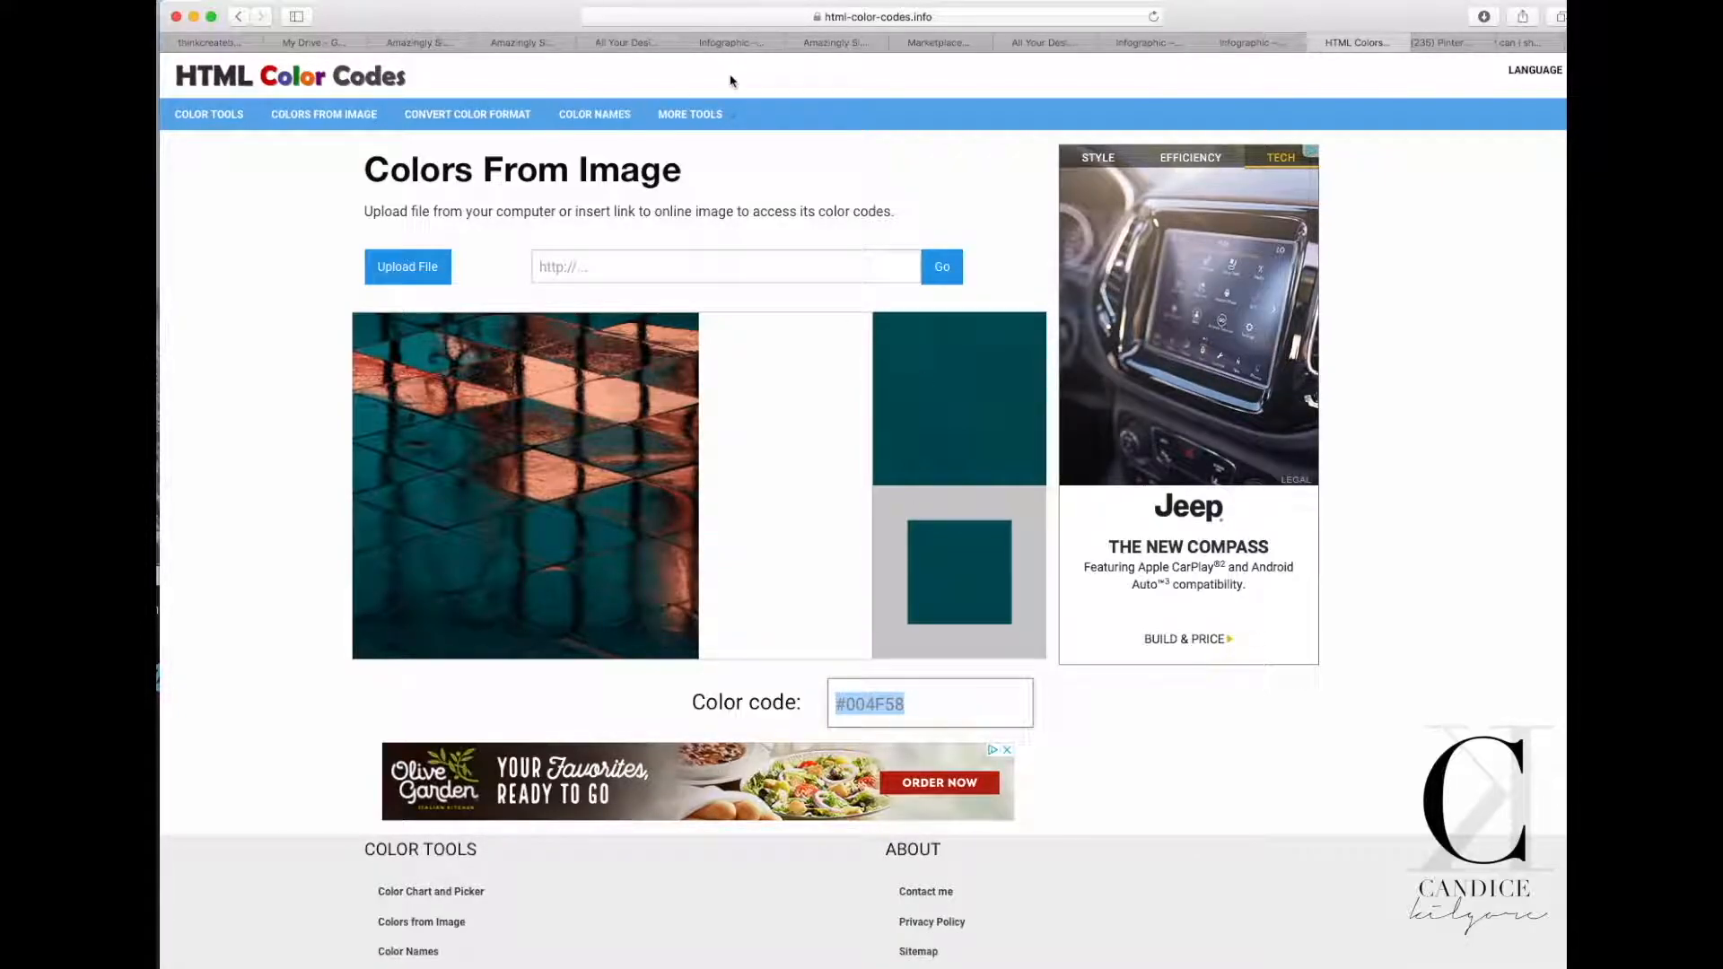
Return to the branding board in Canva and recolor the pink brand color circle to 004F58, copying the code again.
click(734, 44)
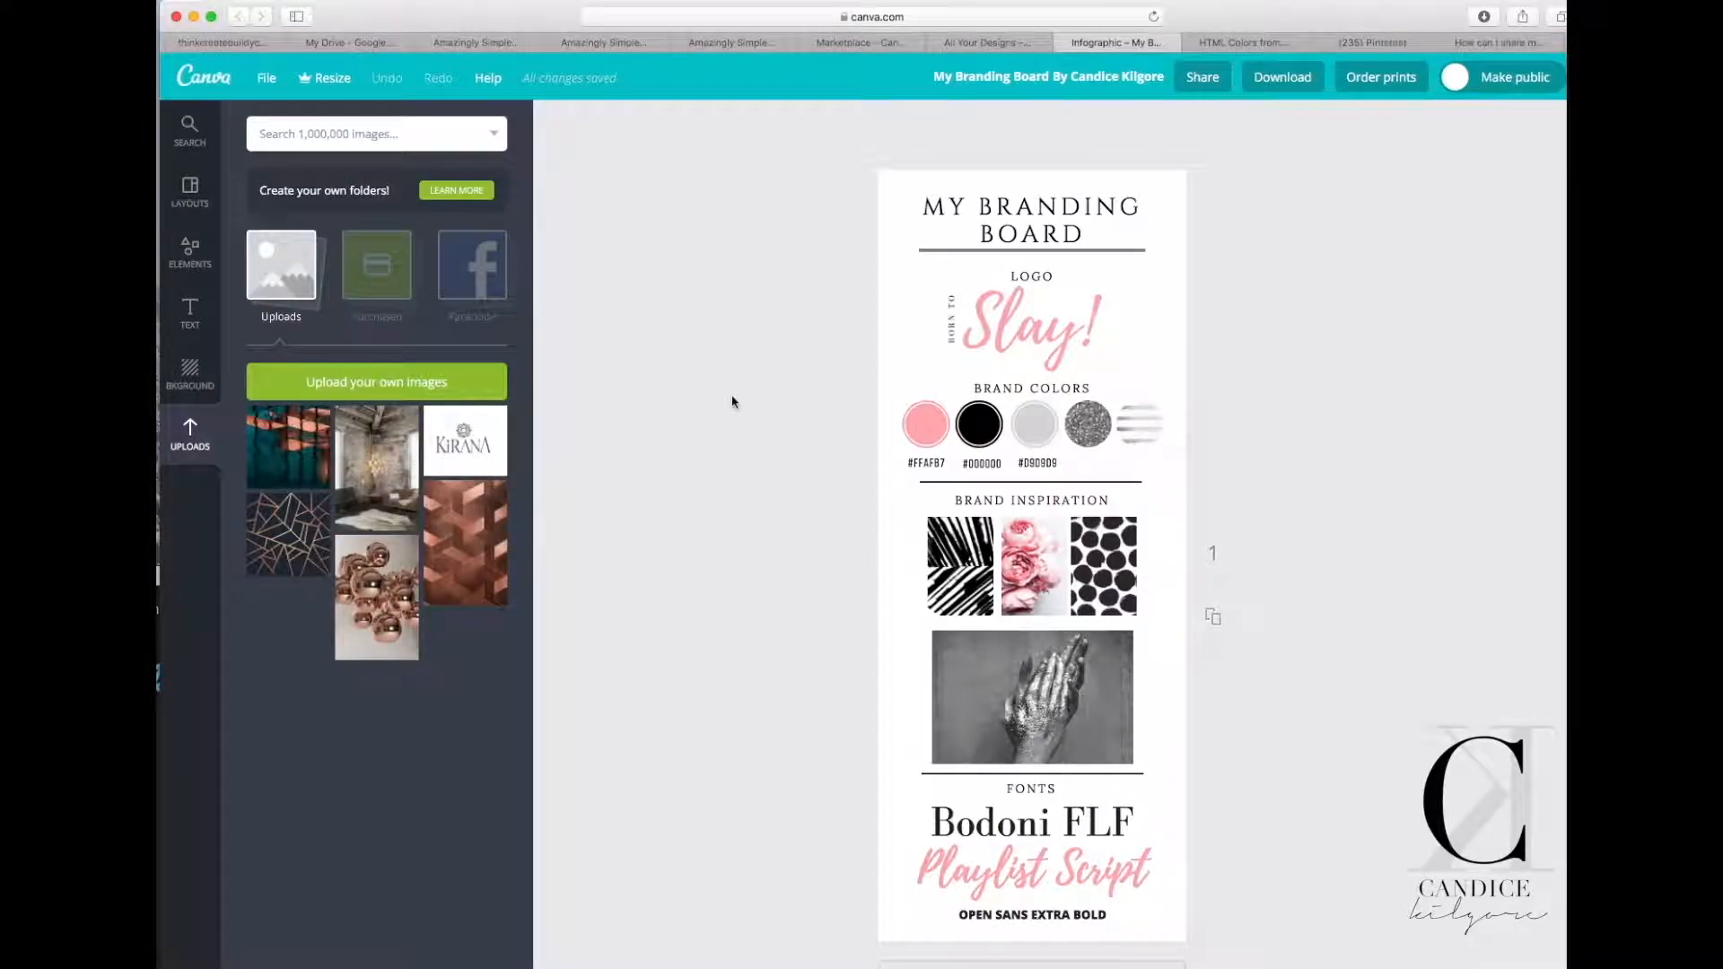
click(922, 429)
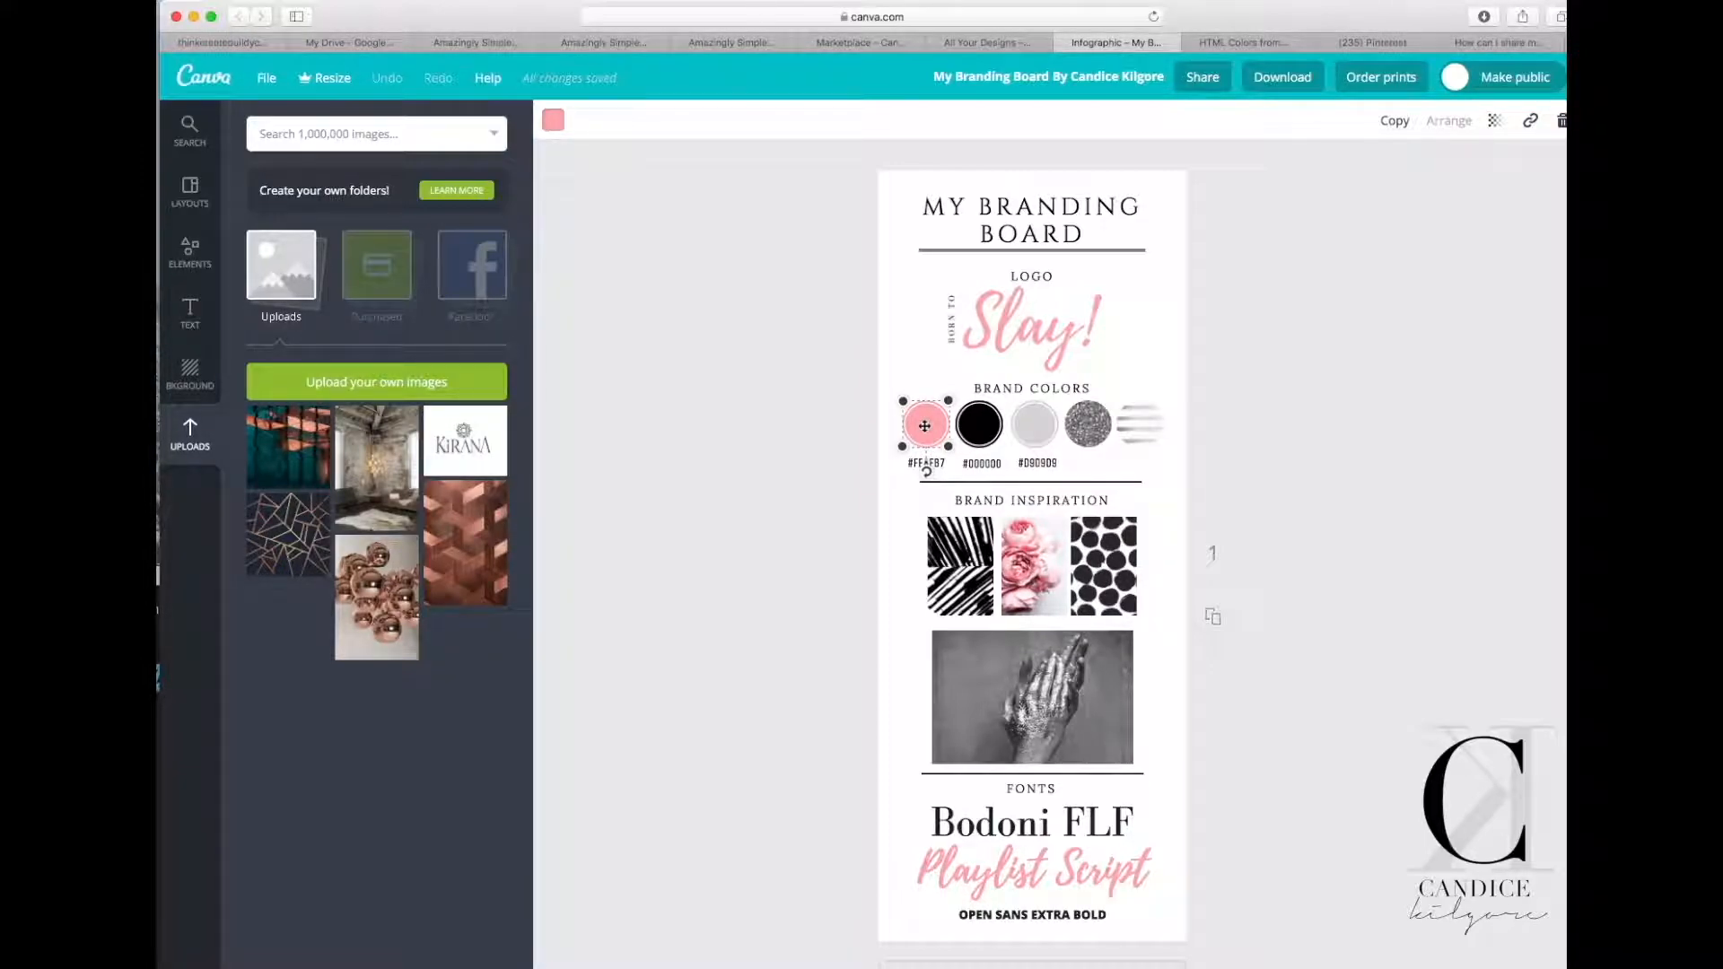
click(555, 123)
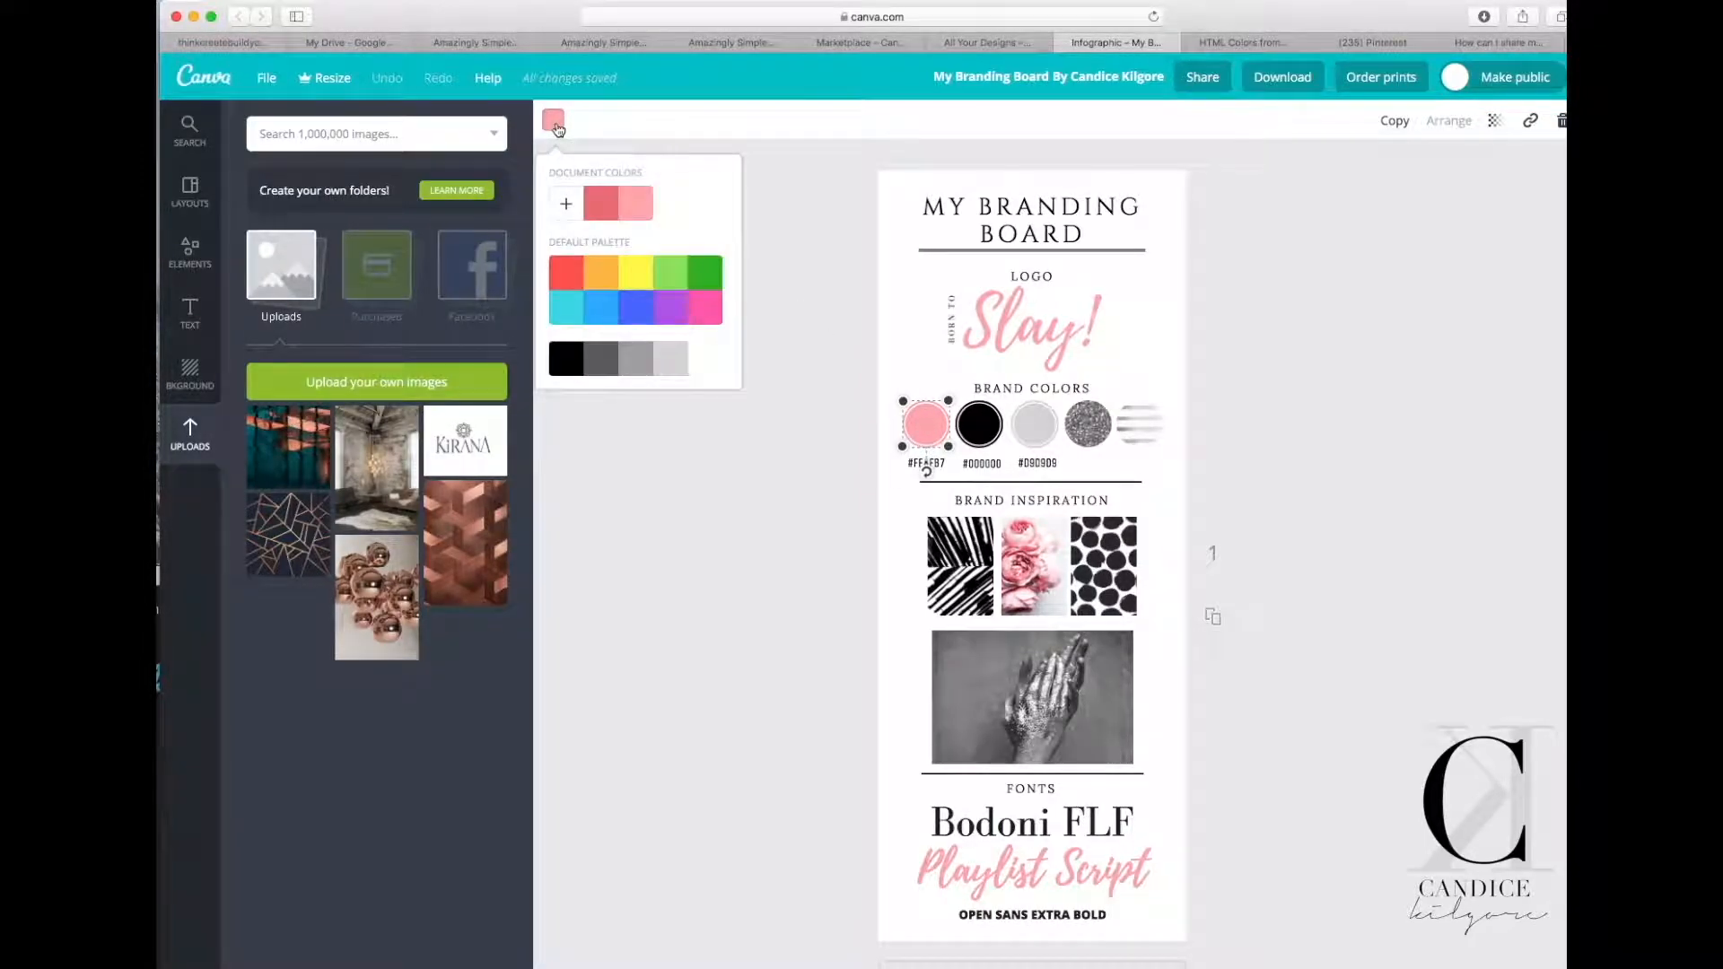
click(566, 206)
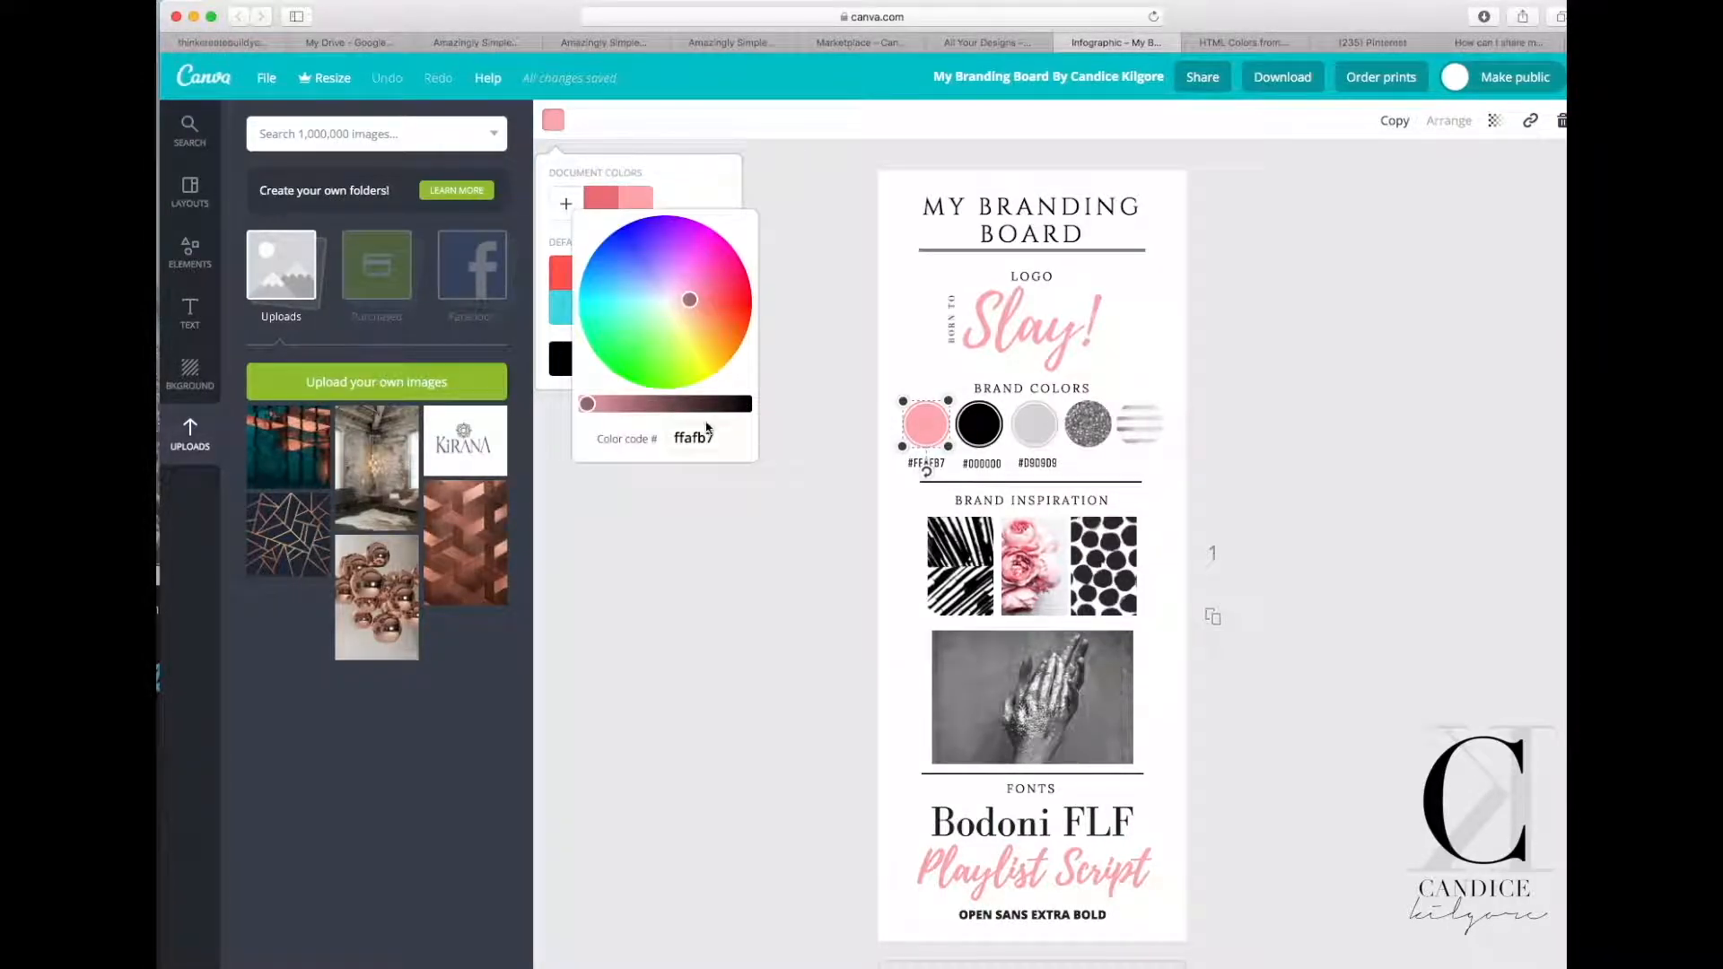
drag(708, 437, 659, 437)
key(super+v)
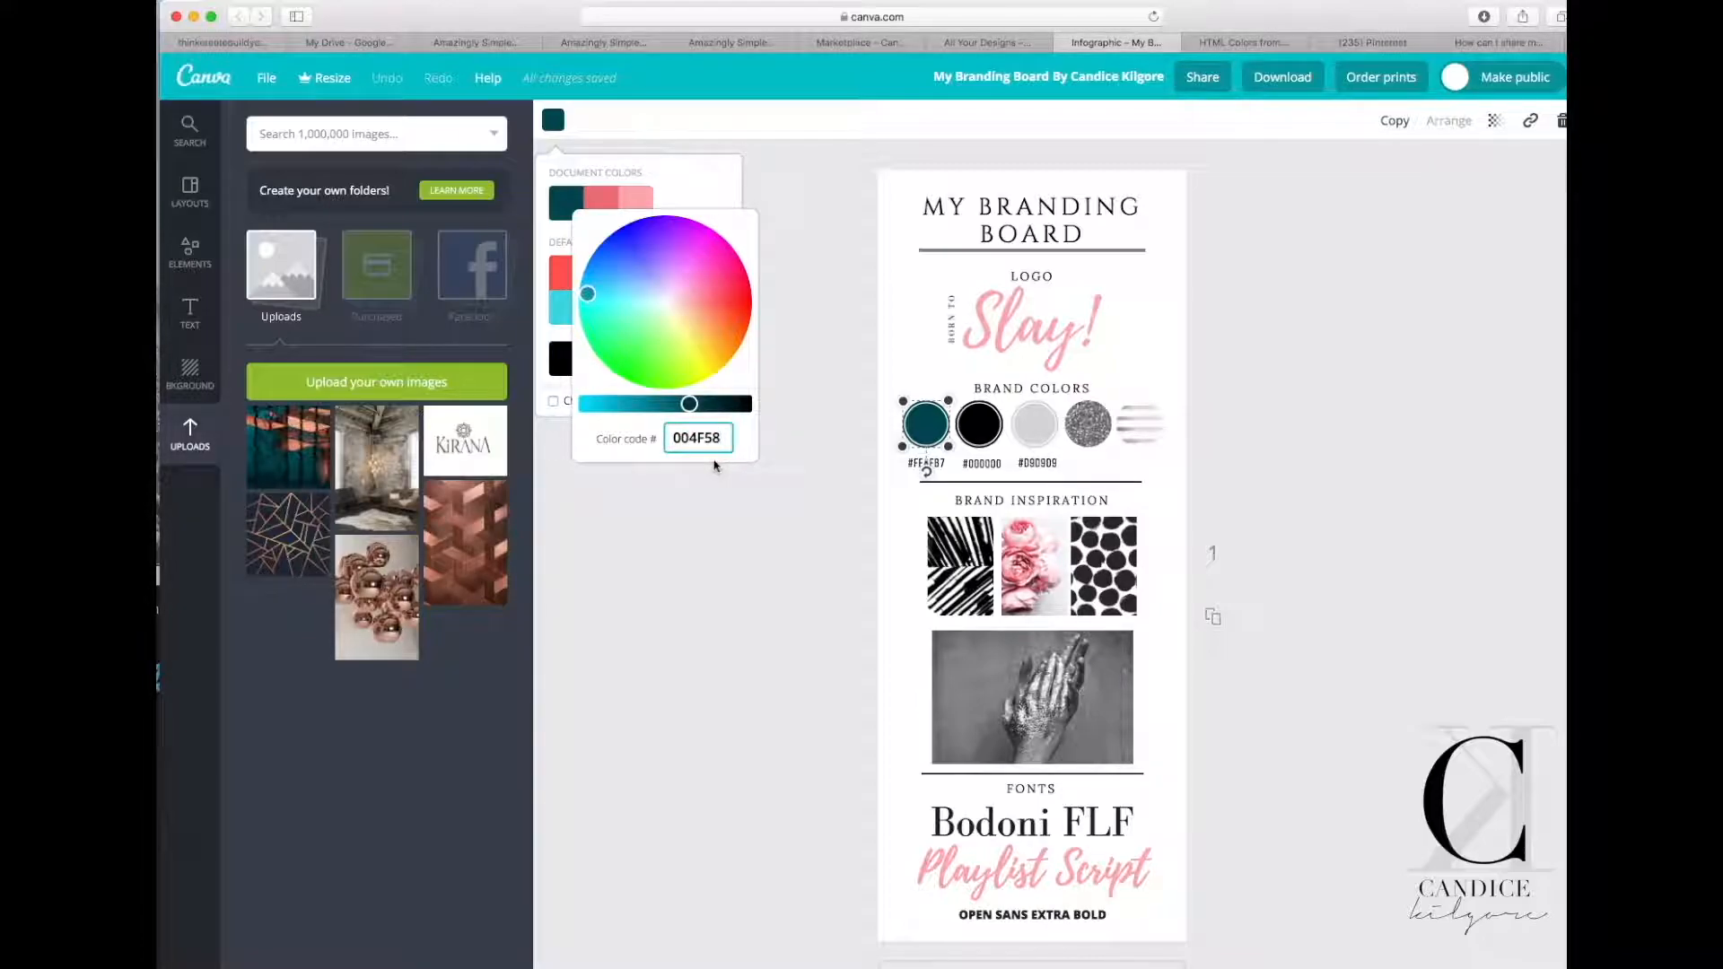
drag(724, 440, 654, 437)
click(894, 486)
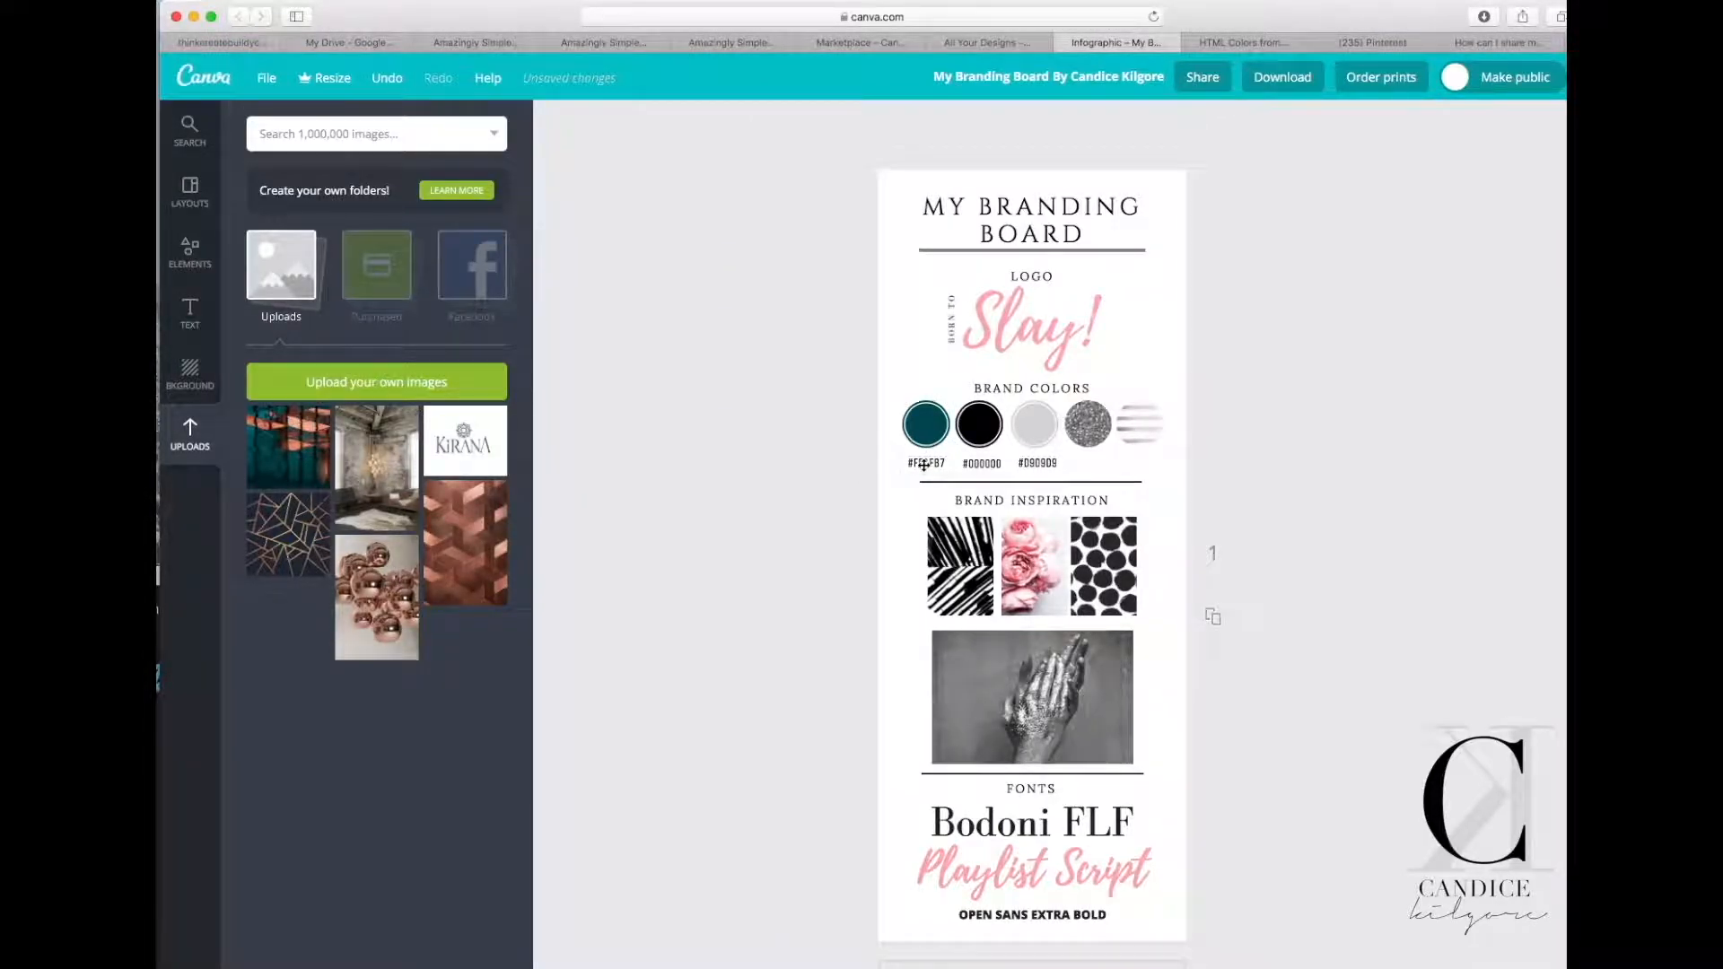
Replace the hex label under the first brand color circle with #004F58.
click(924, 465)
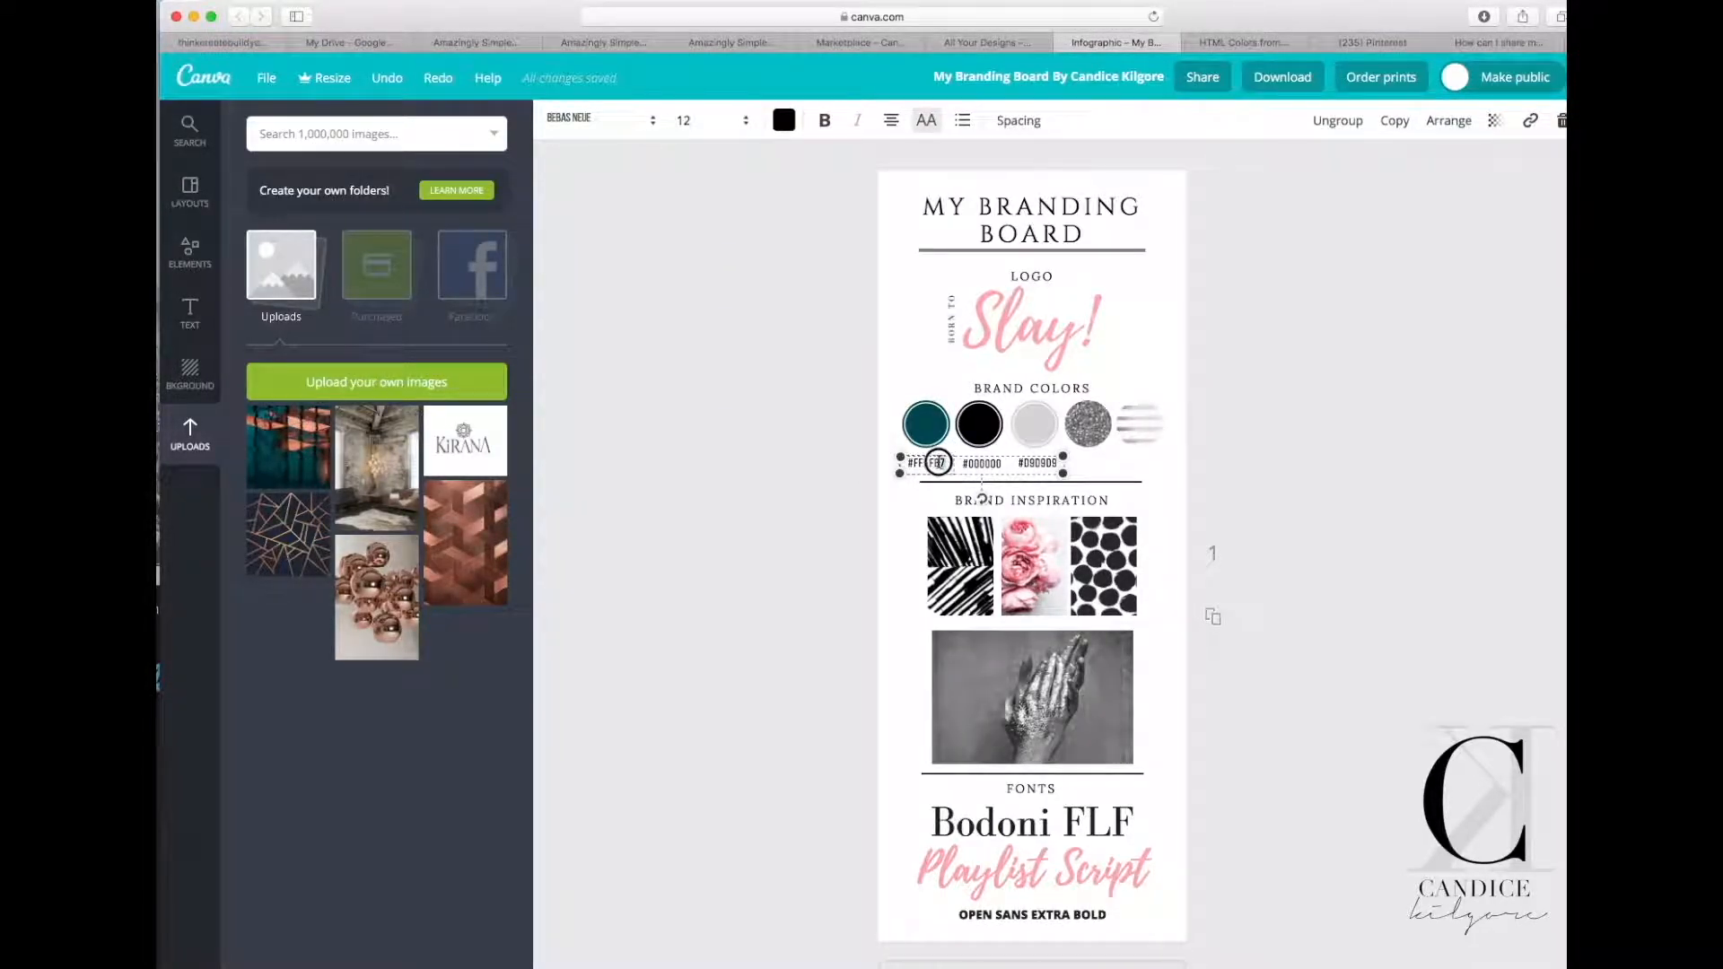
drag(937, 463, 901, 463)
text(#004F58)
click(793, 524)
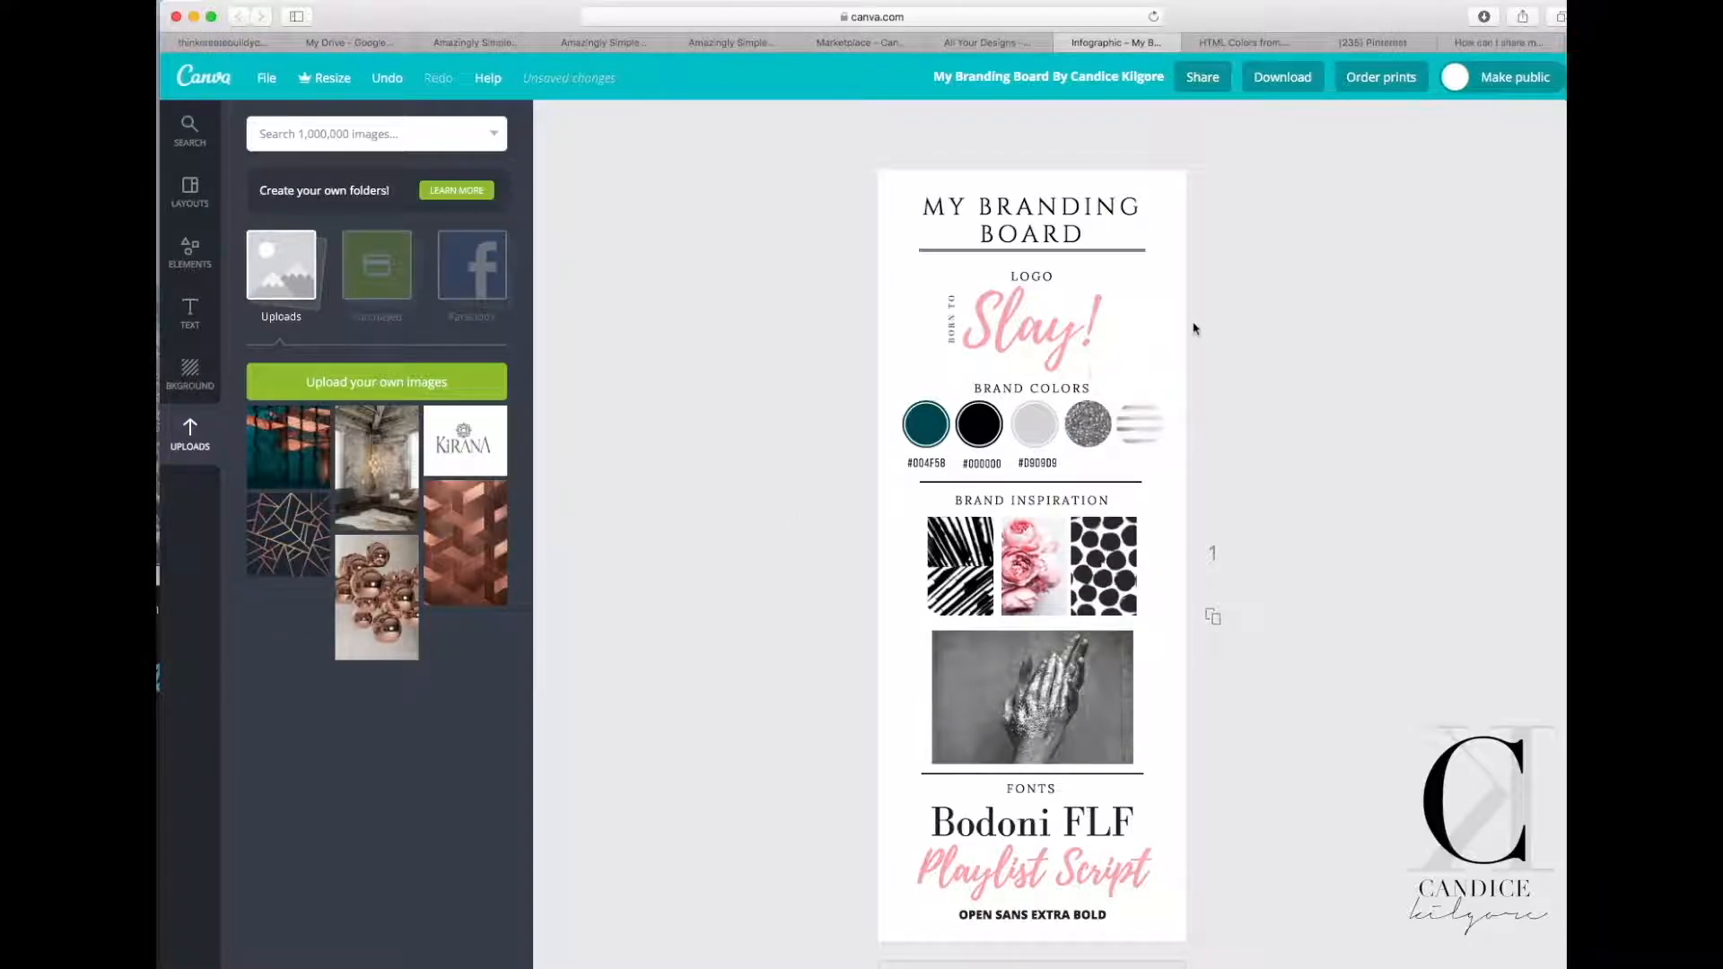
Go back to HTML Color Codes, sample a light copper tile in the image and copy its code #FFBCA0.
click(1484, 41)
click(1375, 45)
click(1275, 43)
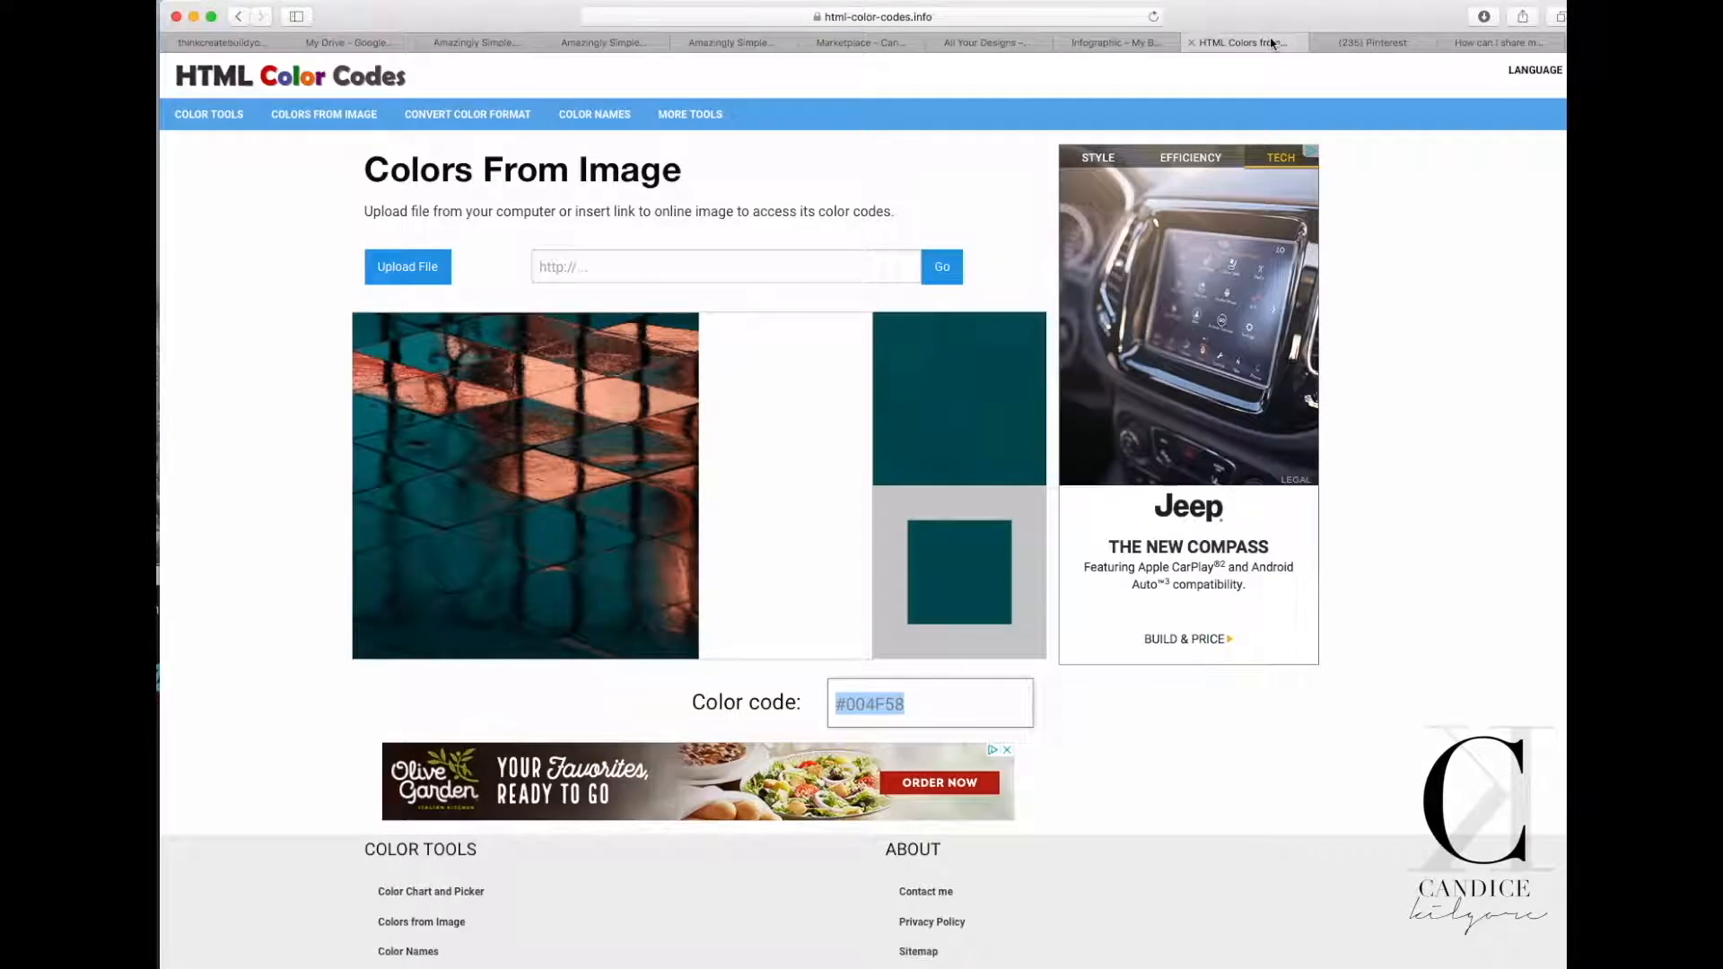
click(601, 405)
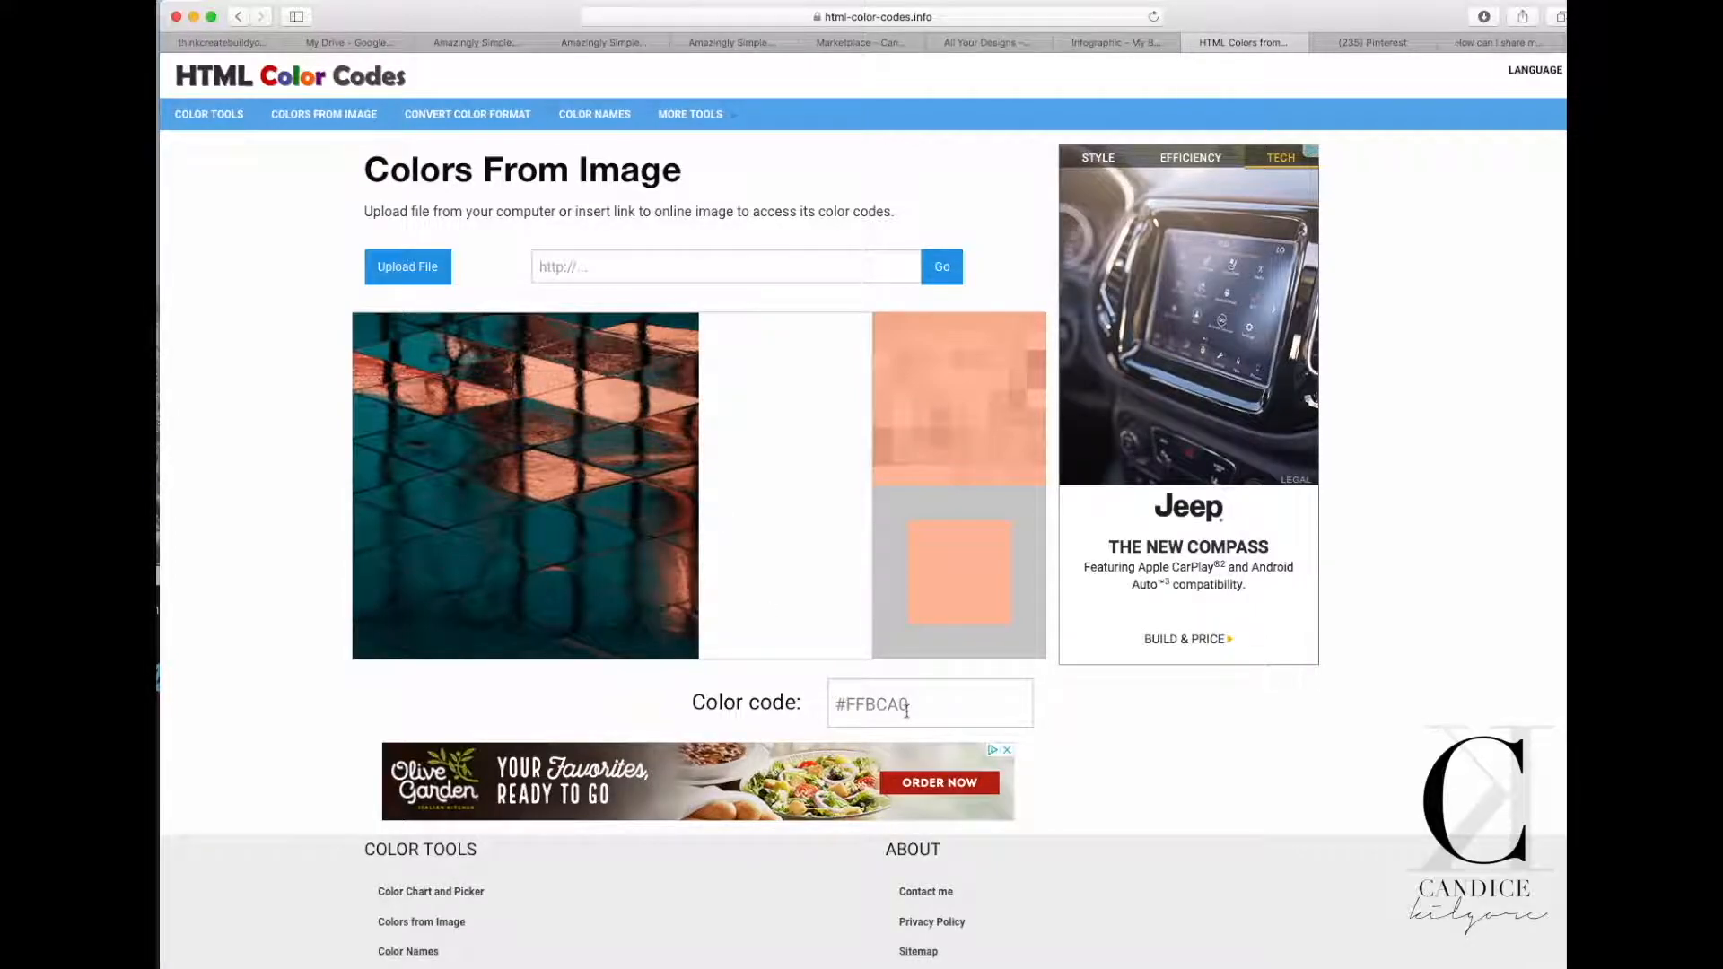
drag(908, 704, 830, 700)
key(super+c)
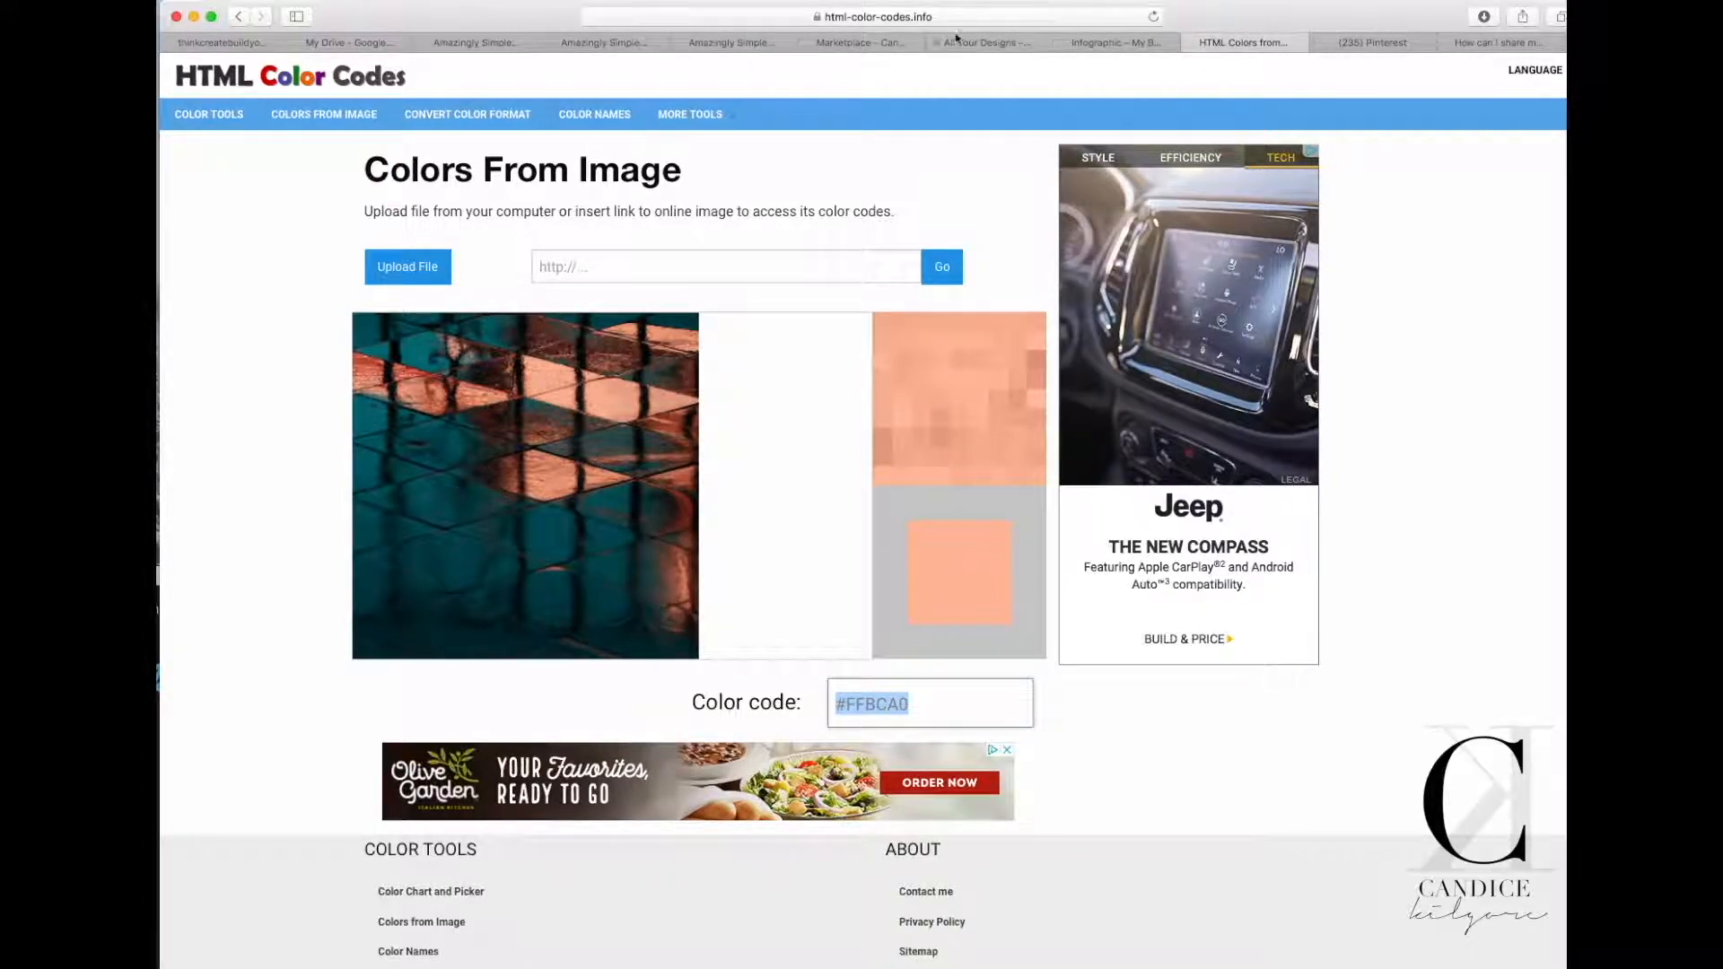
Close the unneeded Canva All Your Designs and Marketplace pages and return to the branding board design.
click(985, 42)
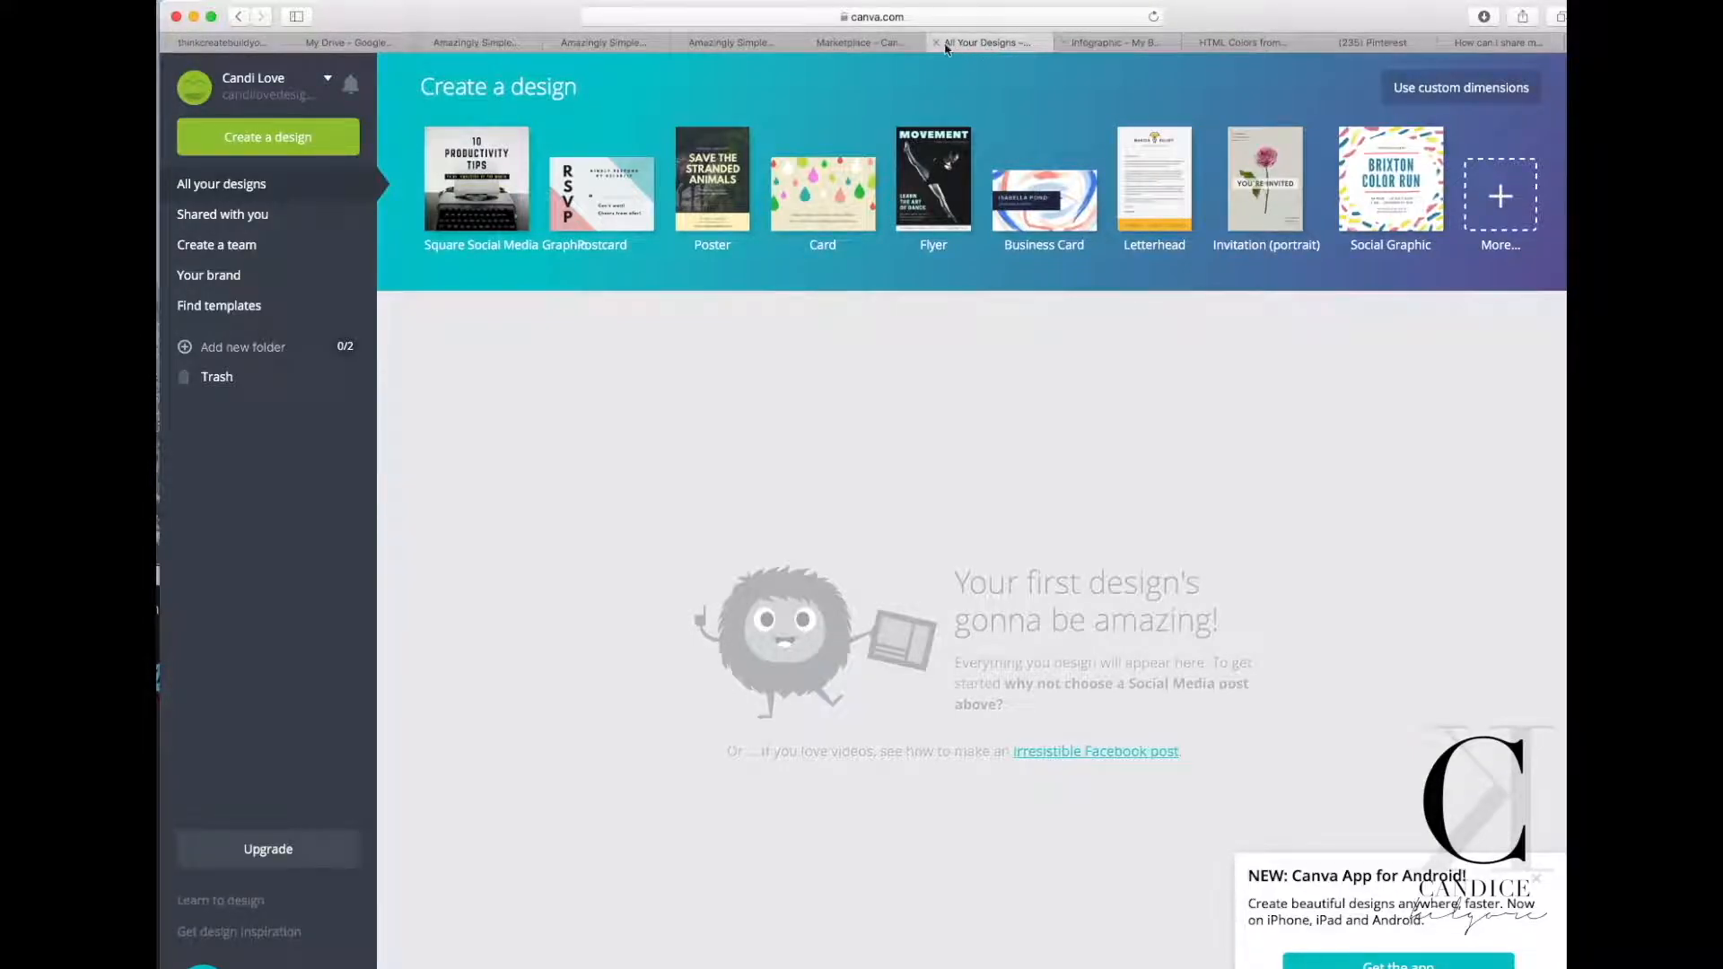
click(936, 42)
click(1036, 51)
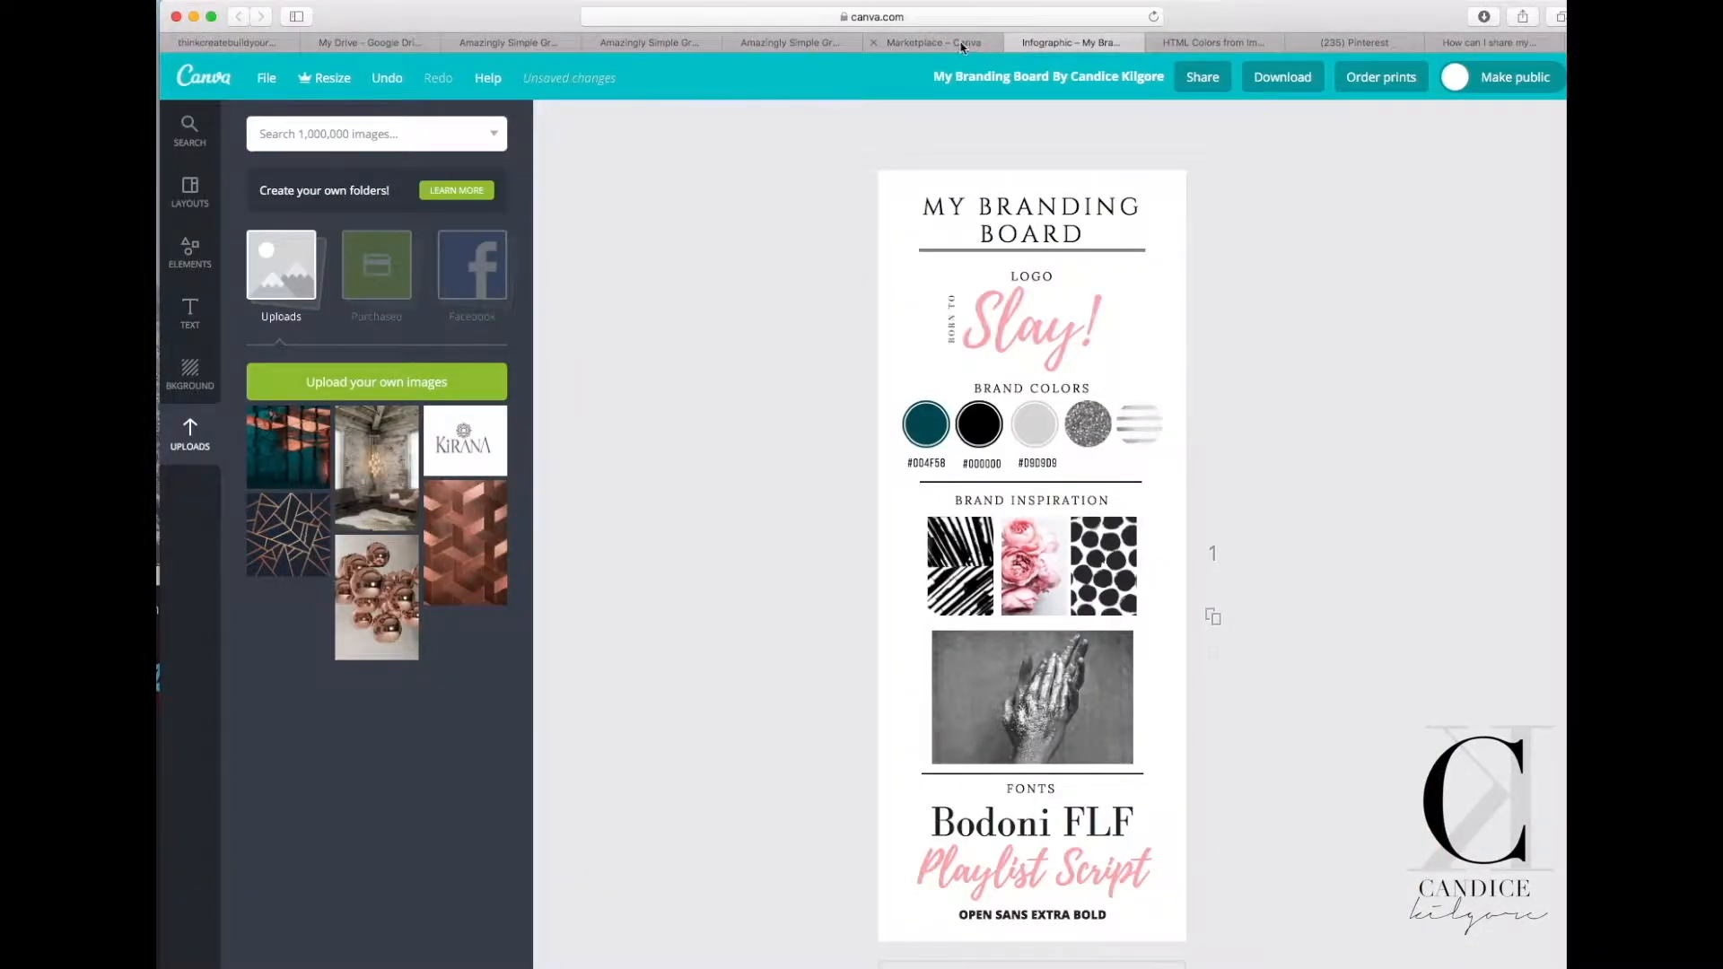
click(961, 47)
click(873, 42)
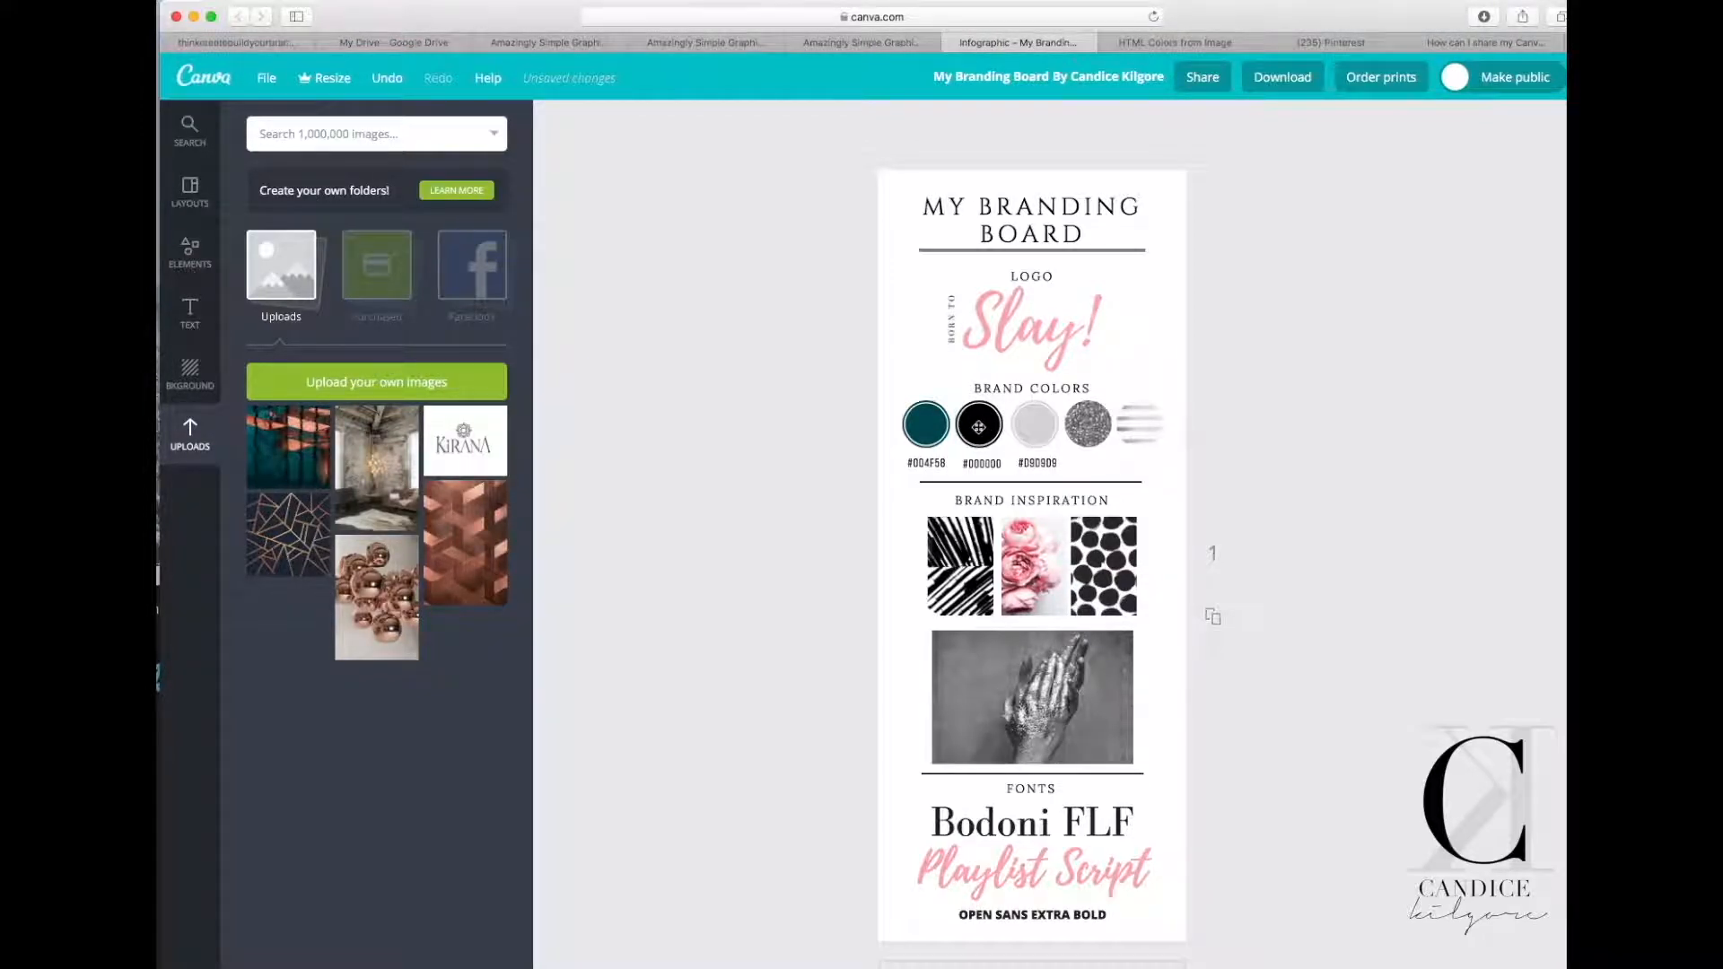
Recolor the light gray third brand color circle to FFBCA0 and copy the code again.
click(1036, 431)
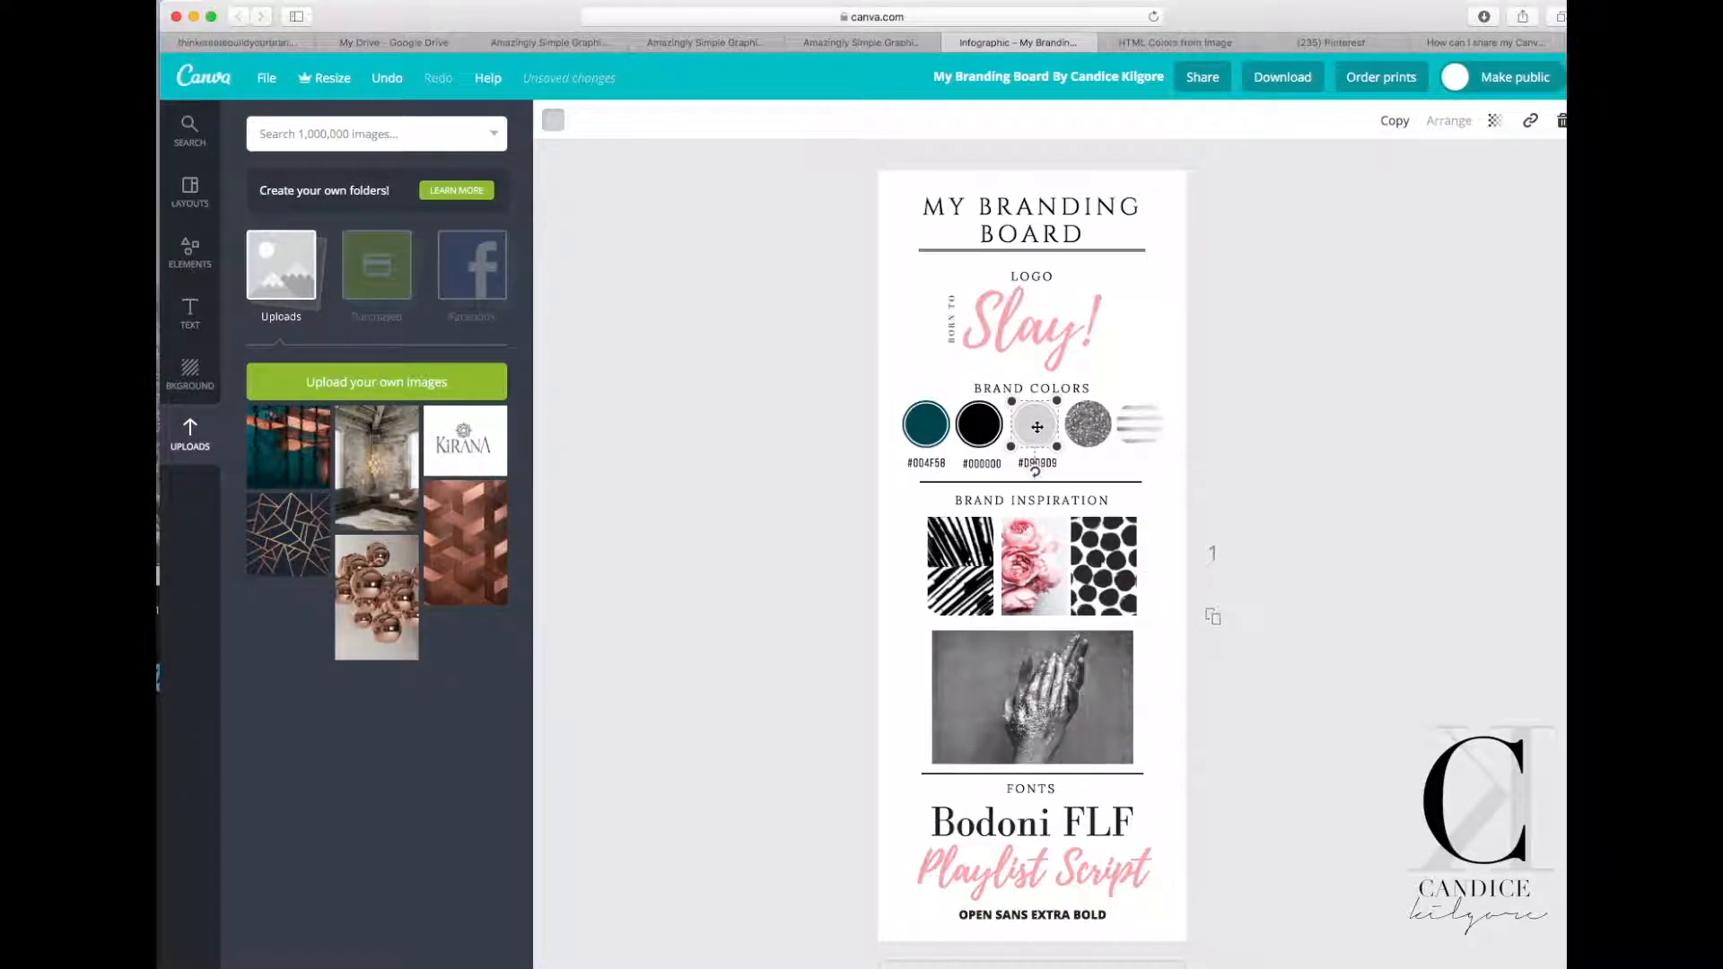
click(553, 119)
click(566, 206)
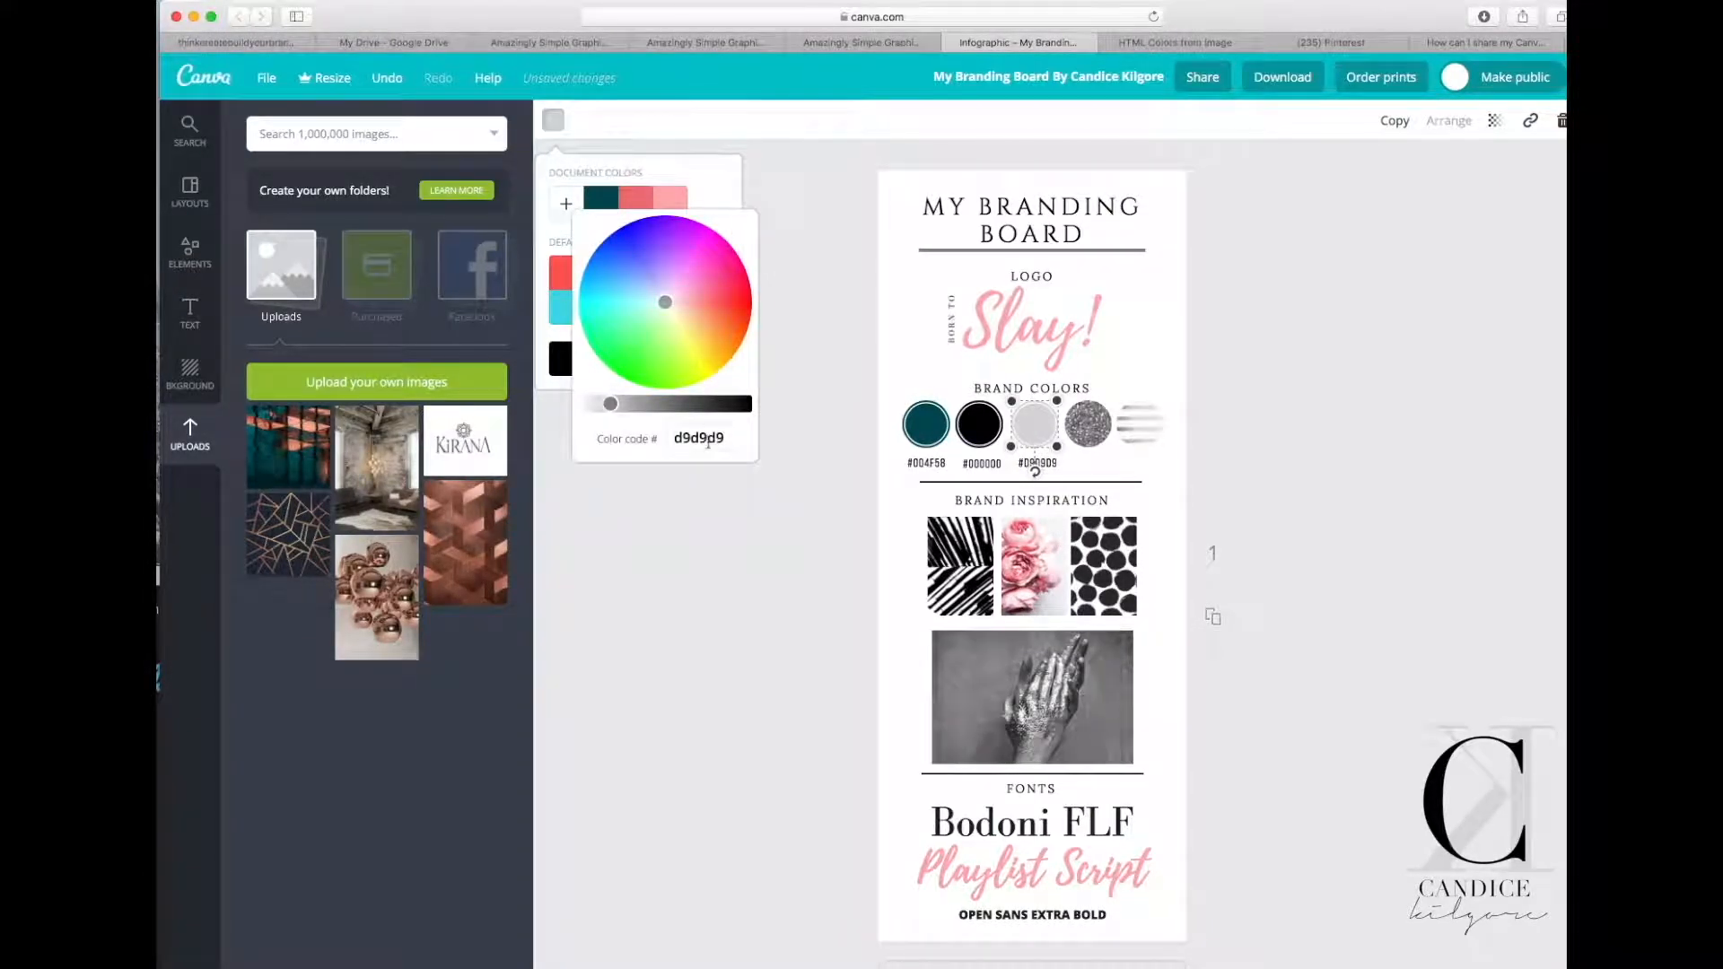
drag(726, 438, 671, 434)
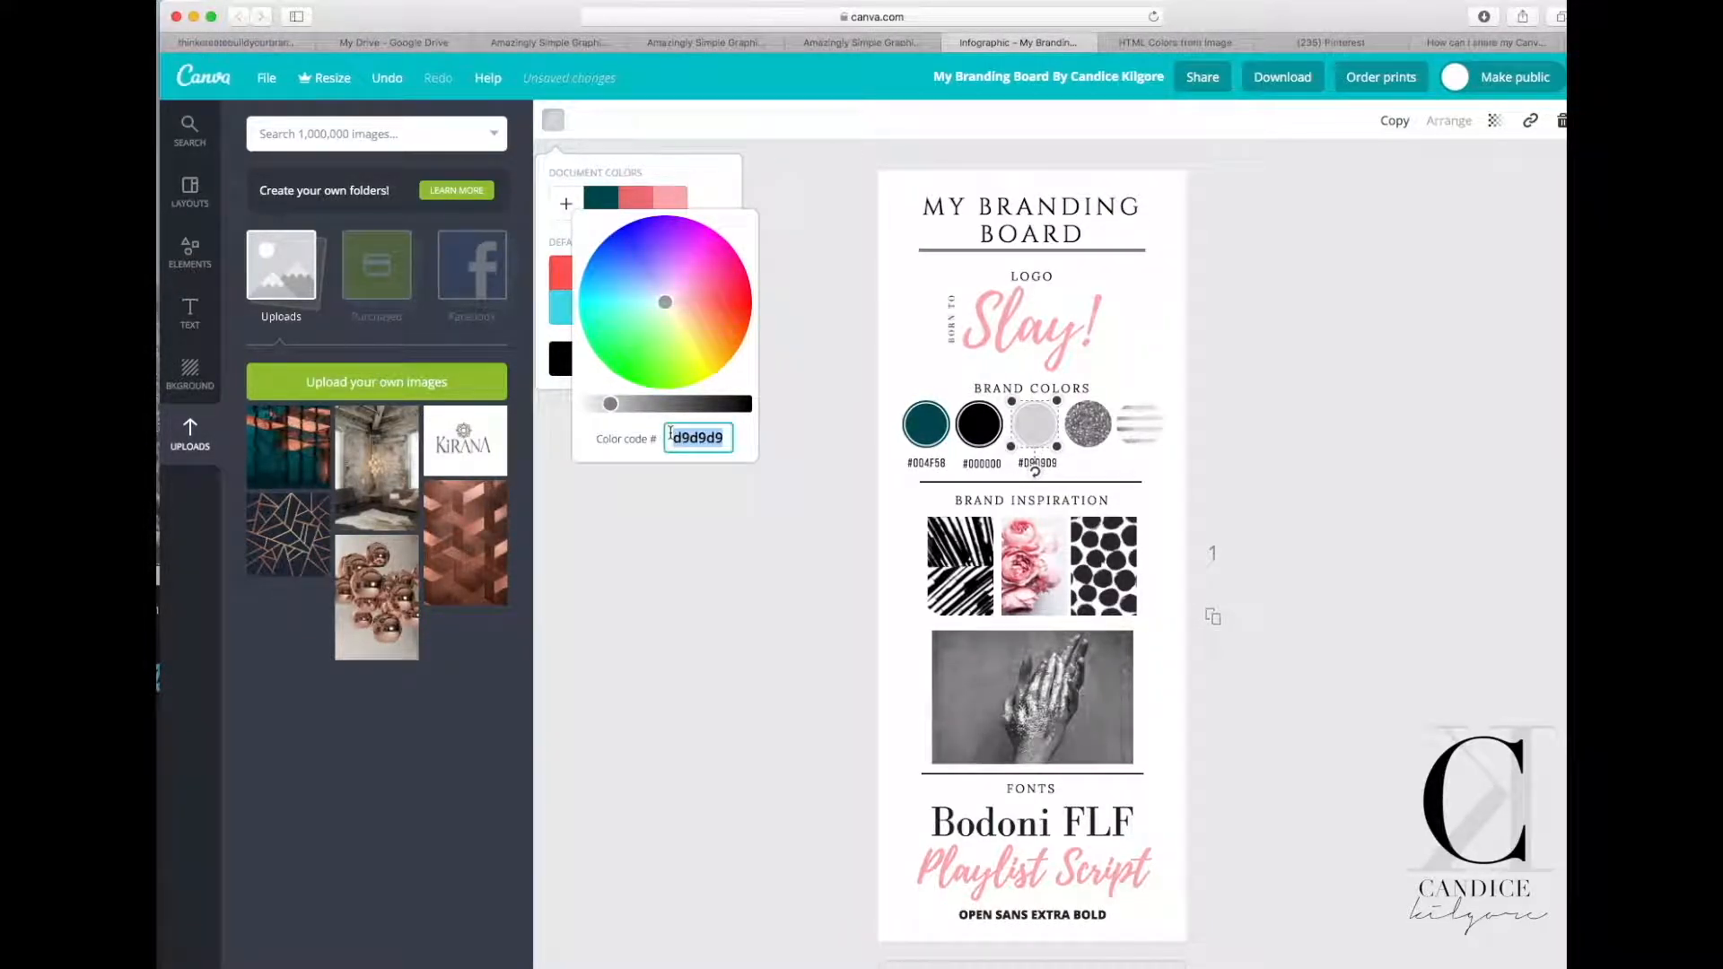
key(super+v)
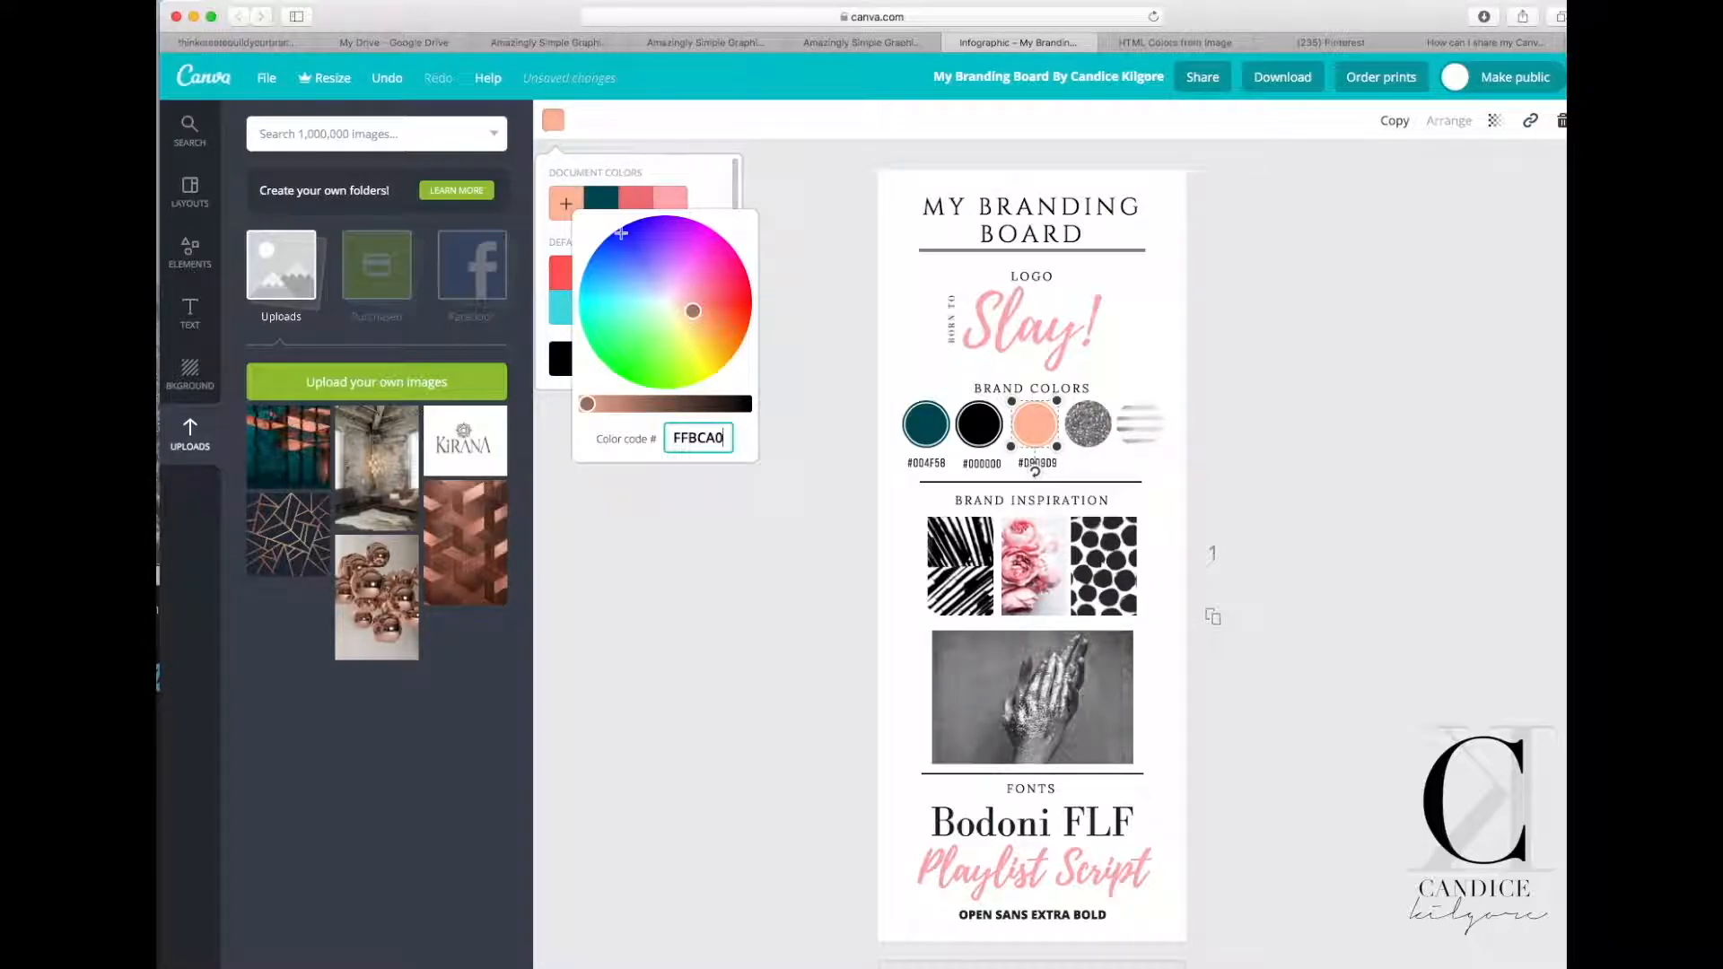
click(727, 438)
drag(726, 438, 667, 432)
key(super+c)
Replace the hex label under the third brand color circle with #FFBCA0.
click(1045, 463)
double_click(1045, 463)
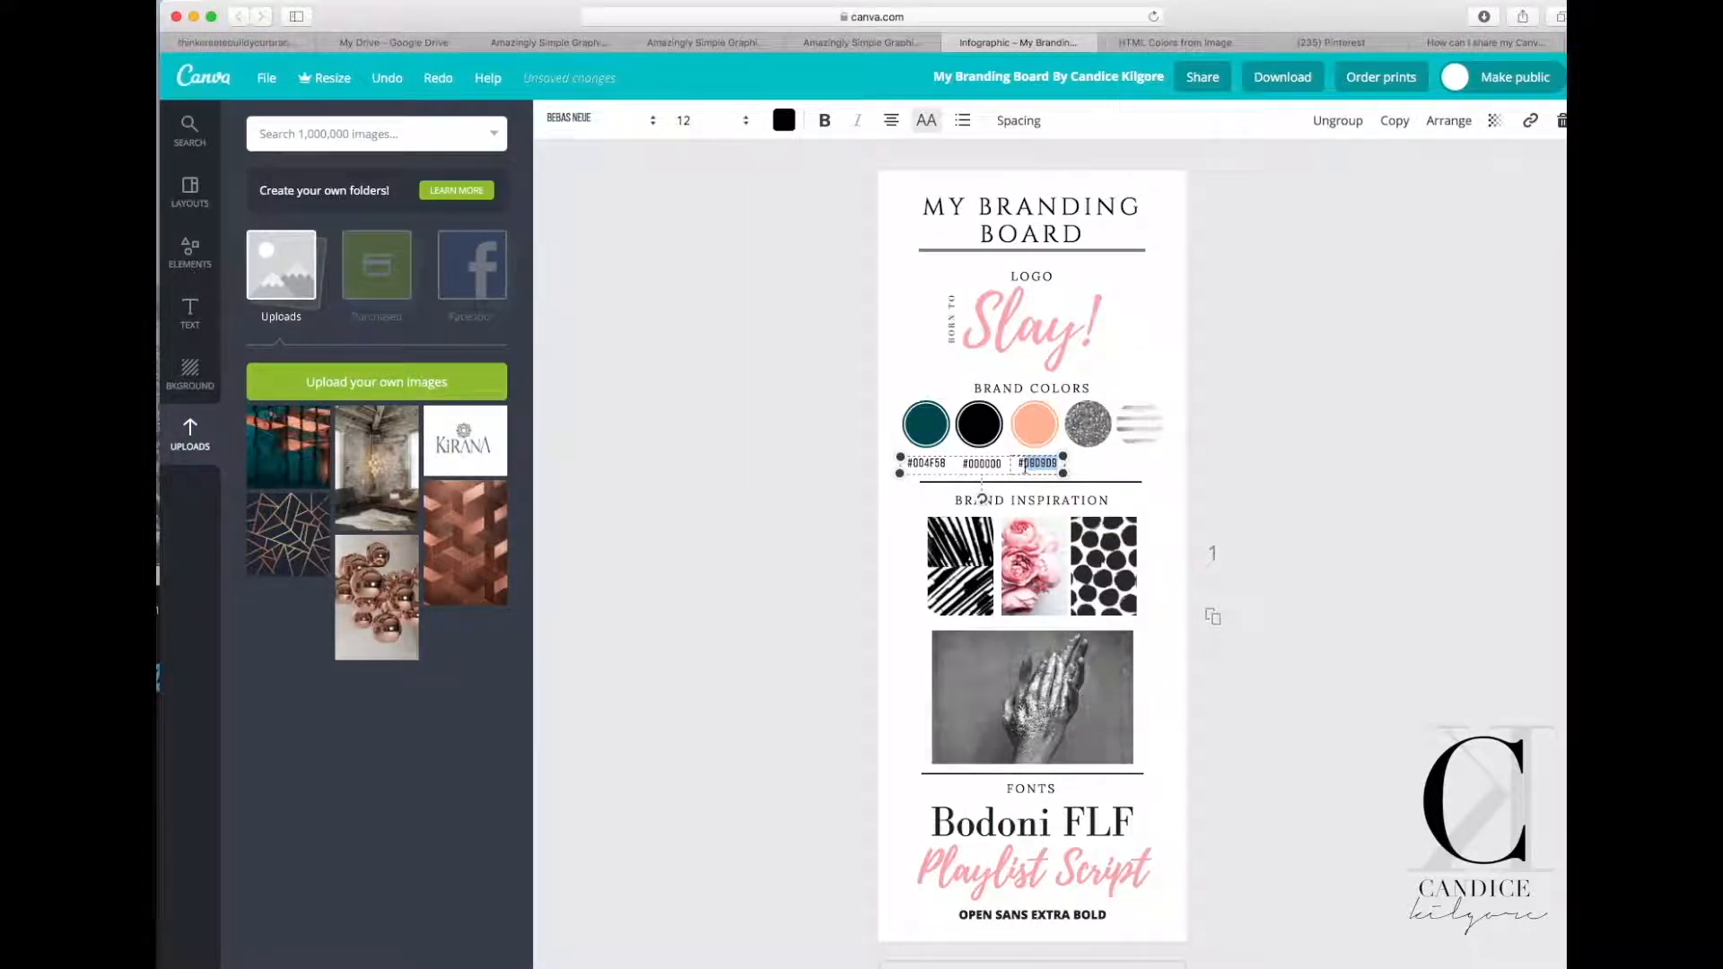
click(1052, 463)
drag(1055, 463, 1022, 462)
key(super+v)
click(1234, 470)
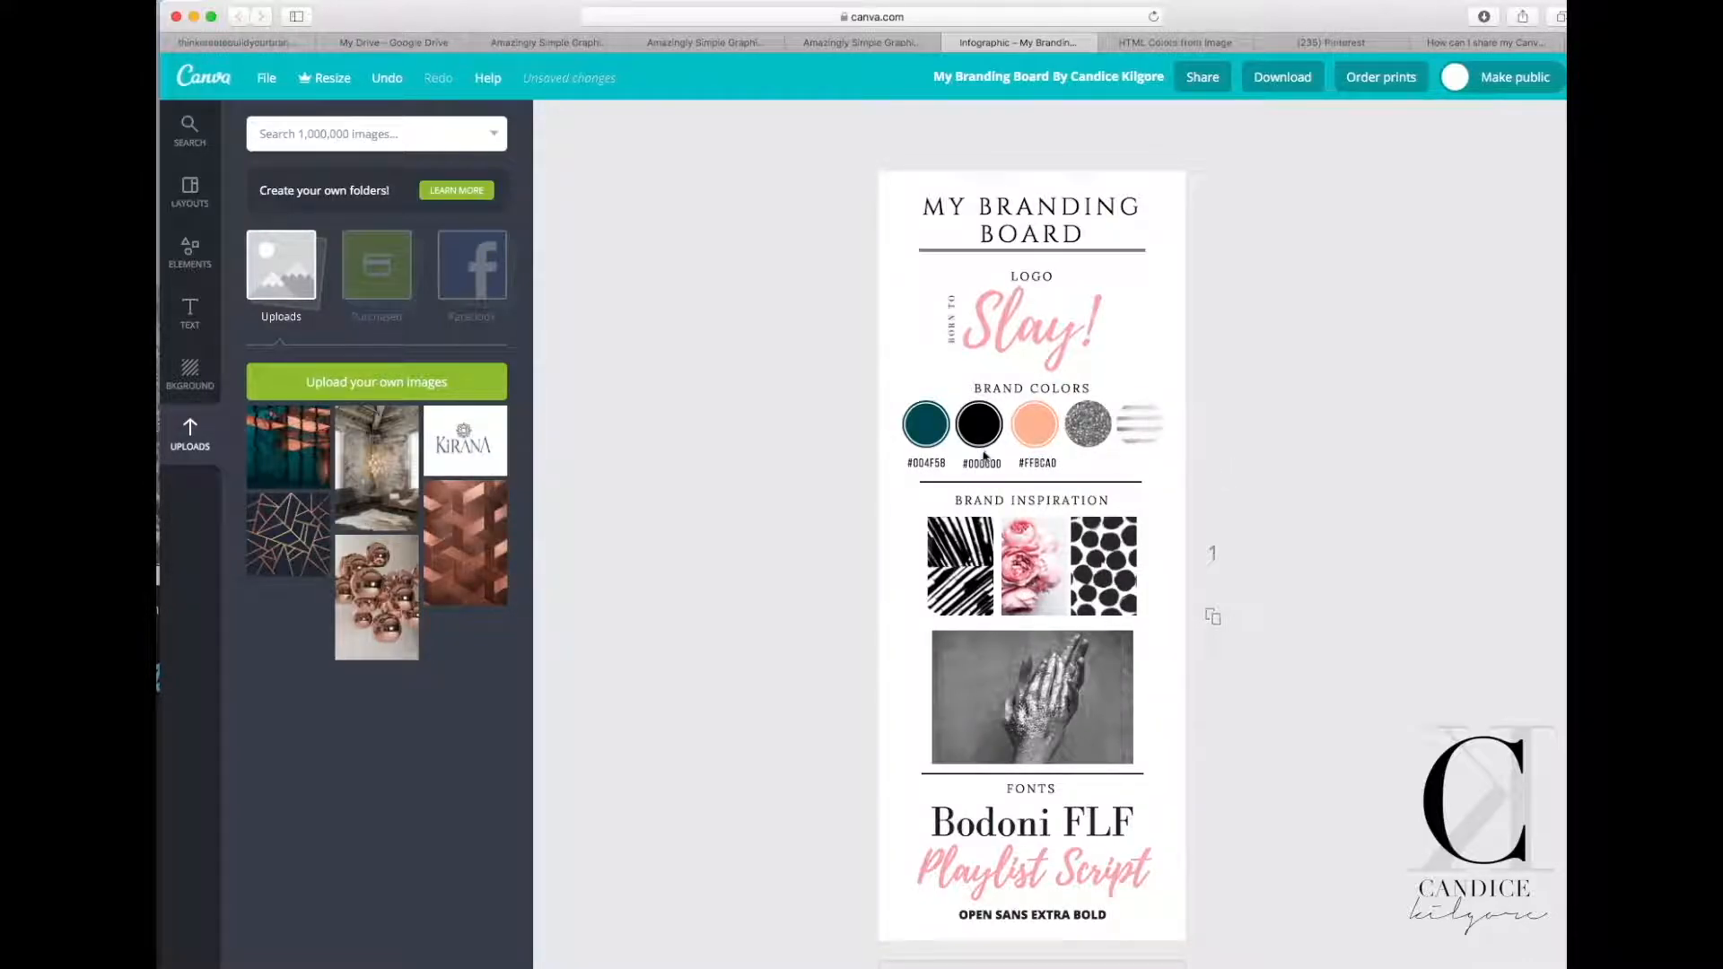
Return to HTML Color Codes, sample a dark copper-brown spot at the edge of a tile and copy its code #6F3B2B.
click(1134, 41)
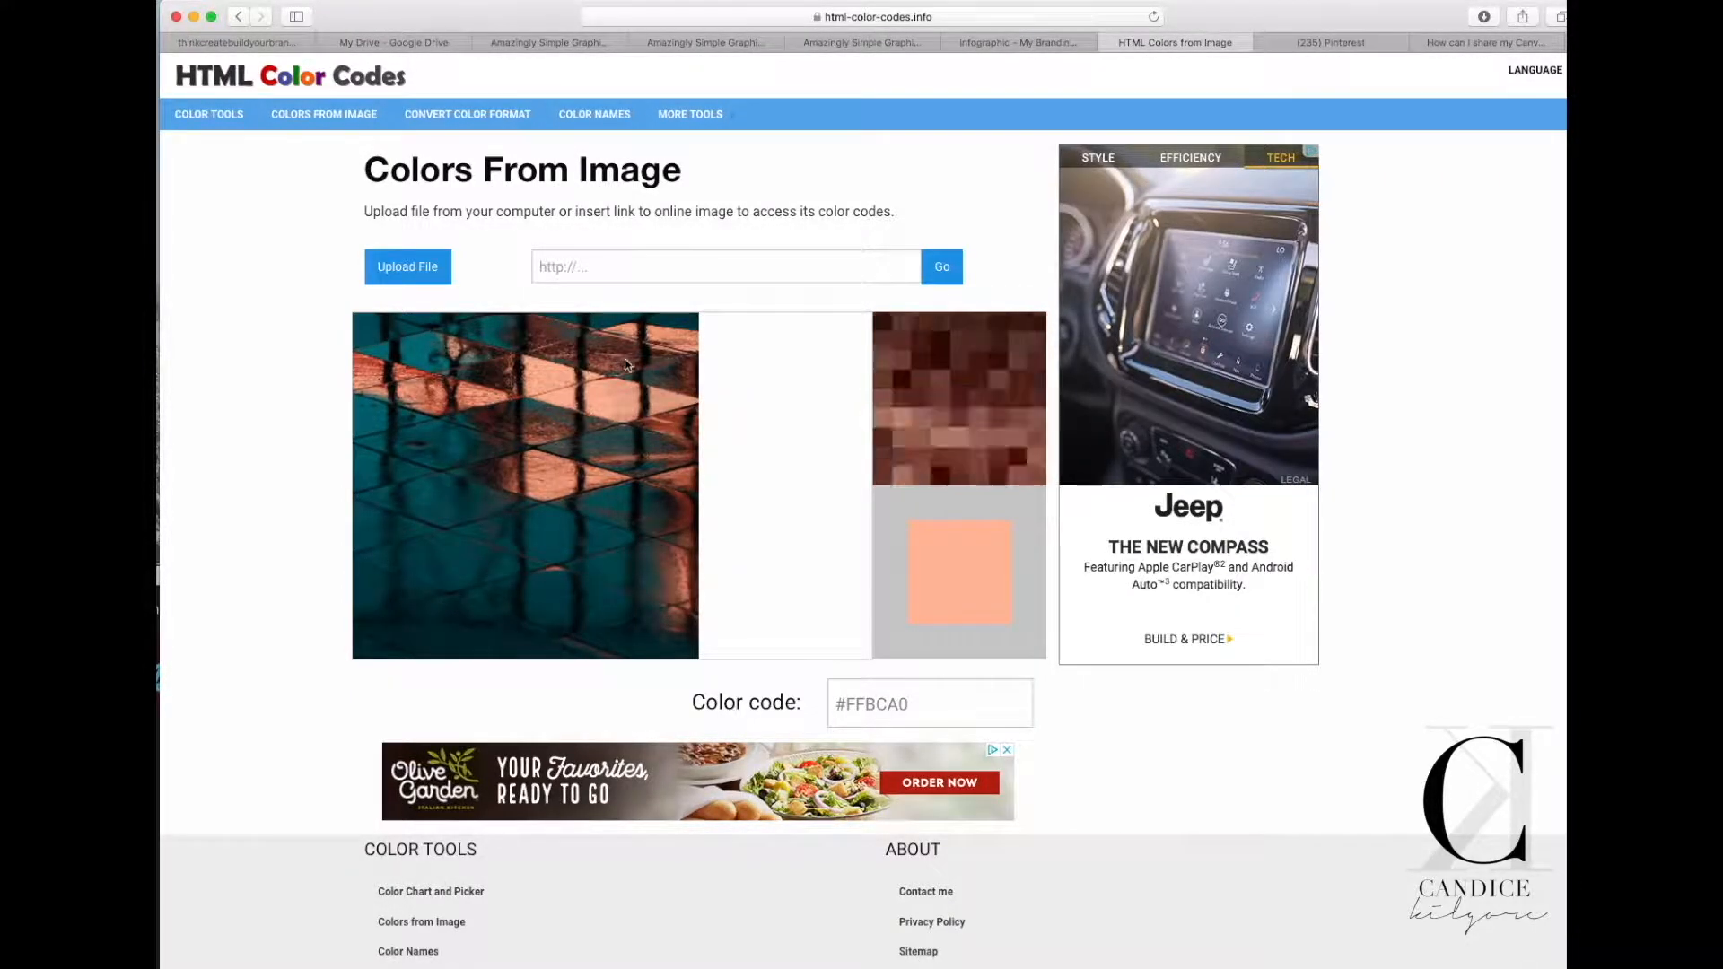
click(687, 414)
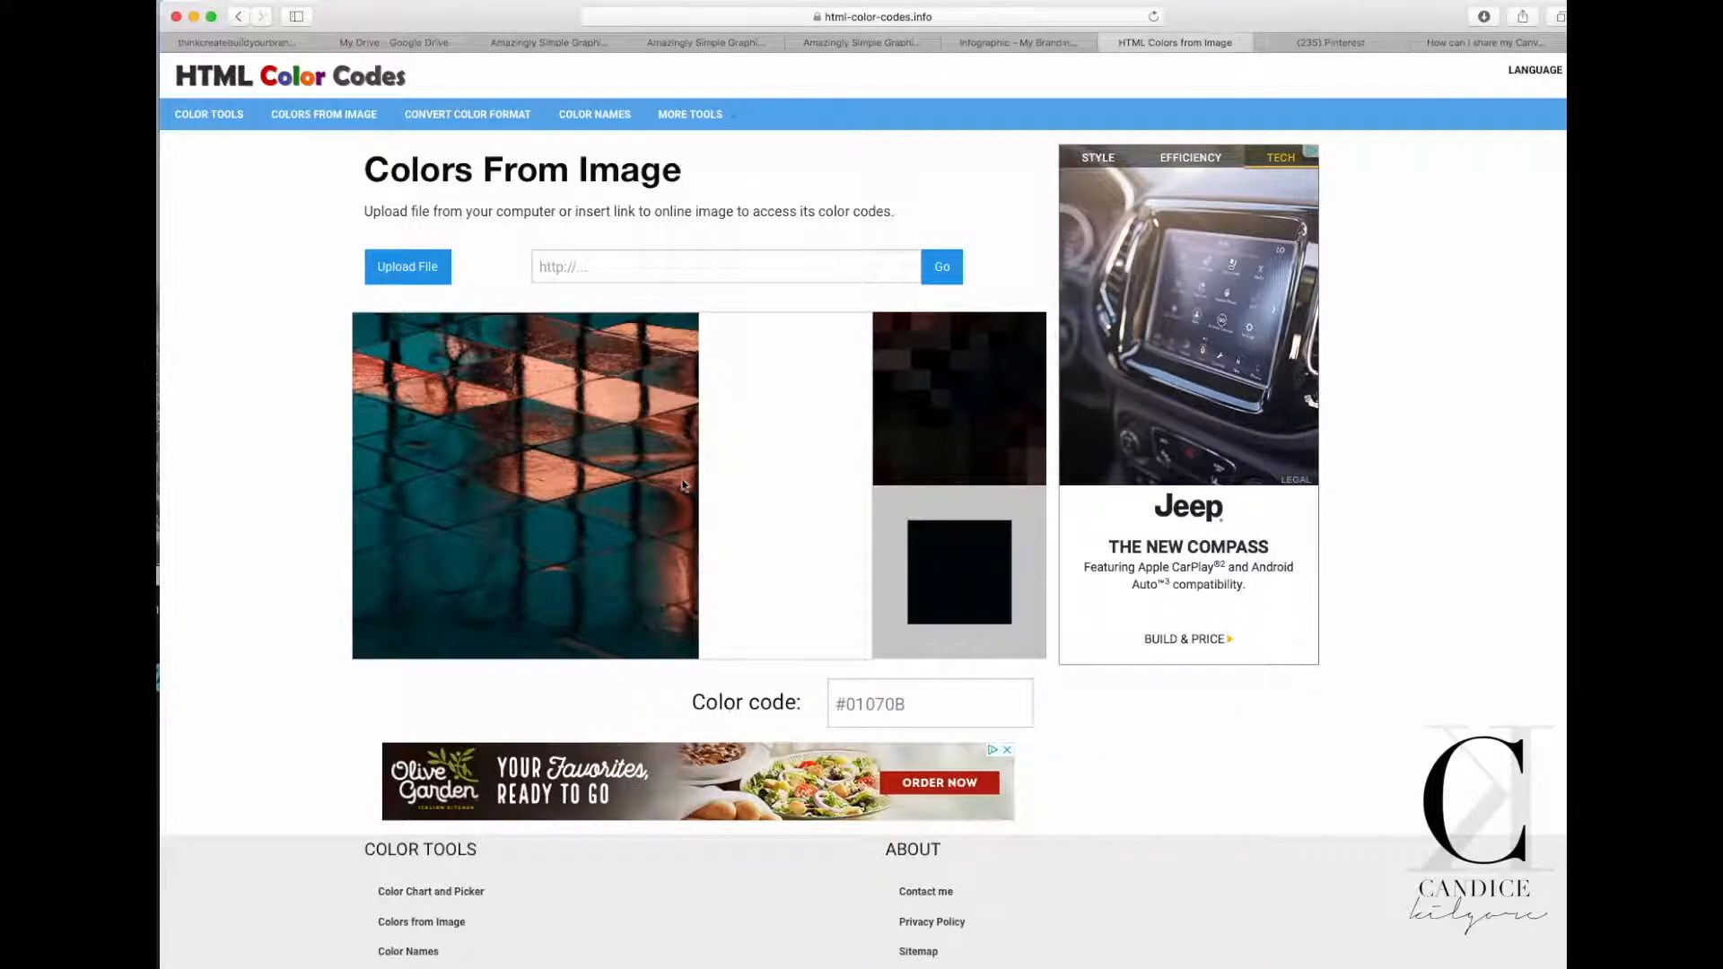
click(499, 474)
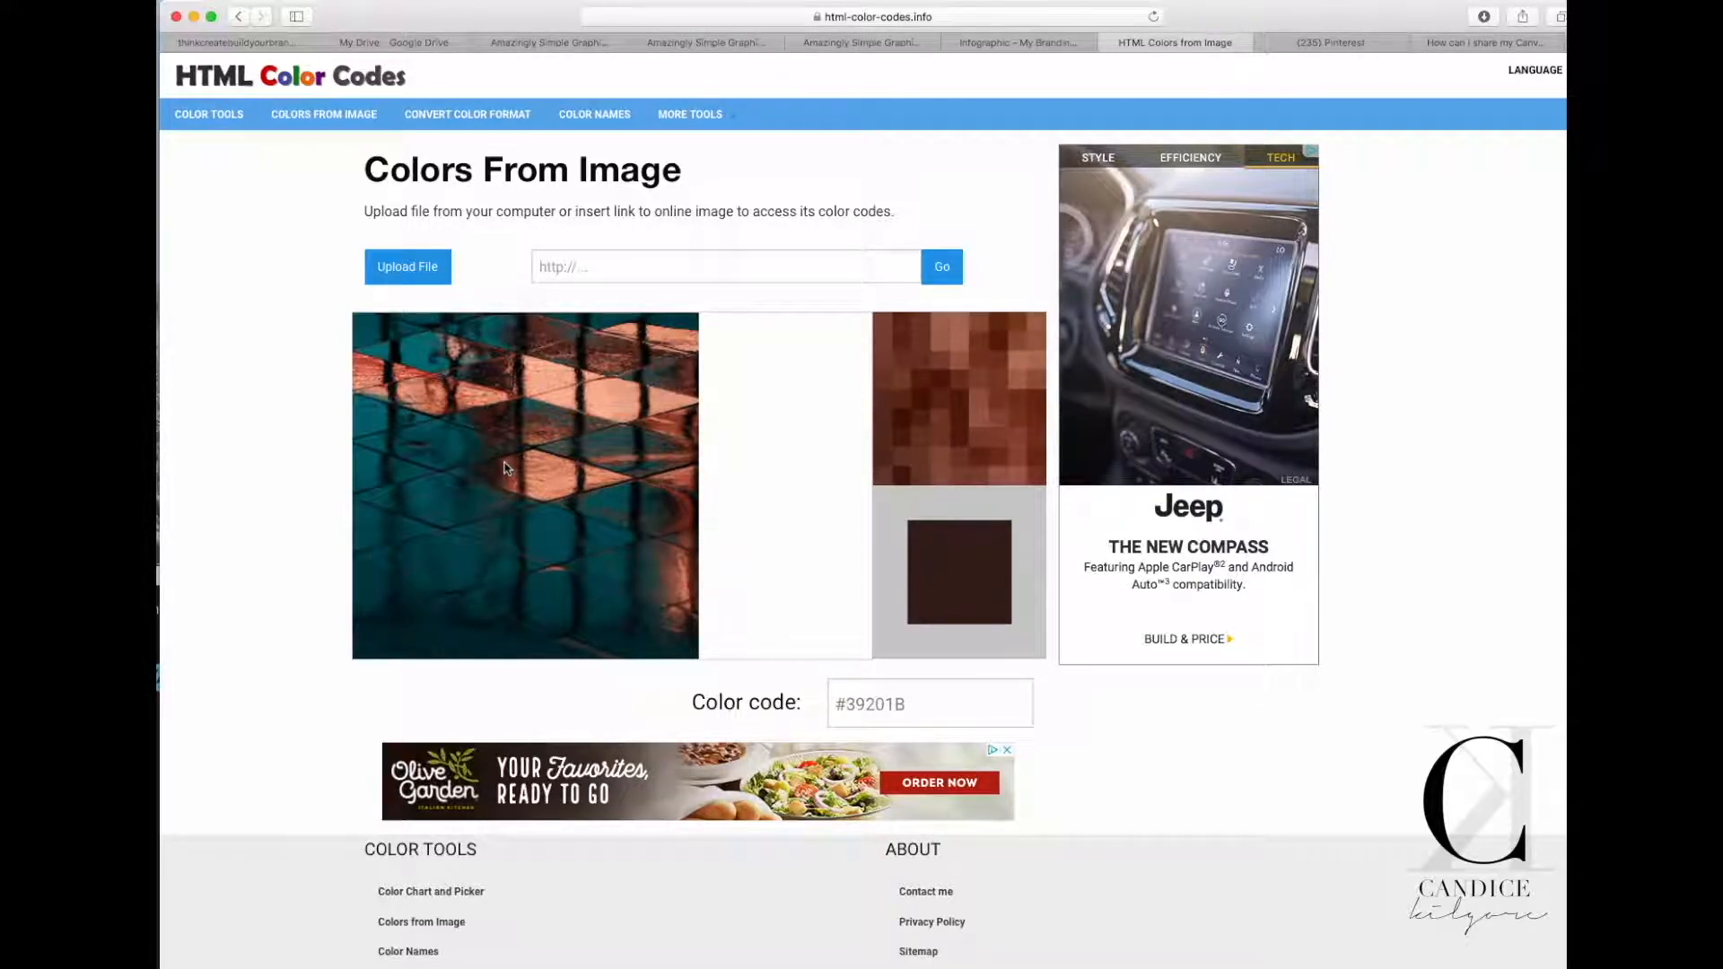
click(505, 467)
click(509, 465)
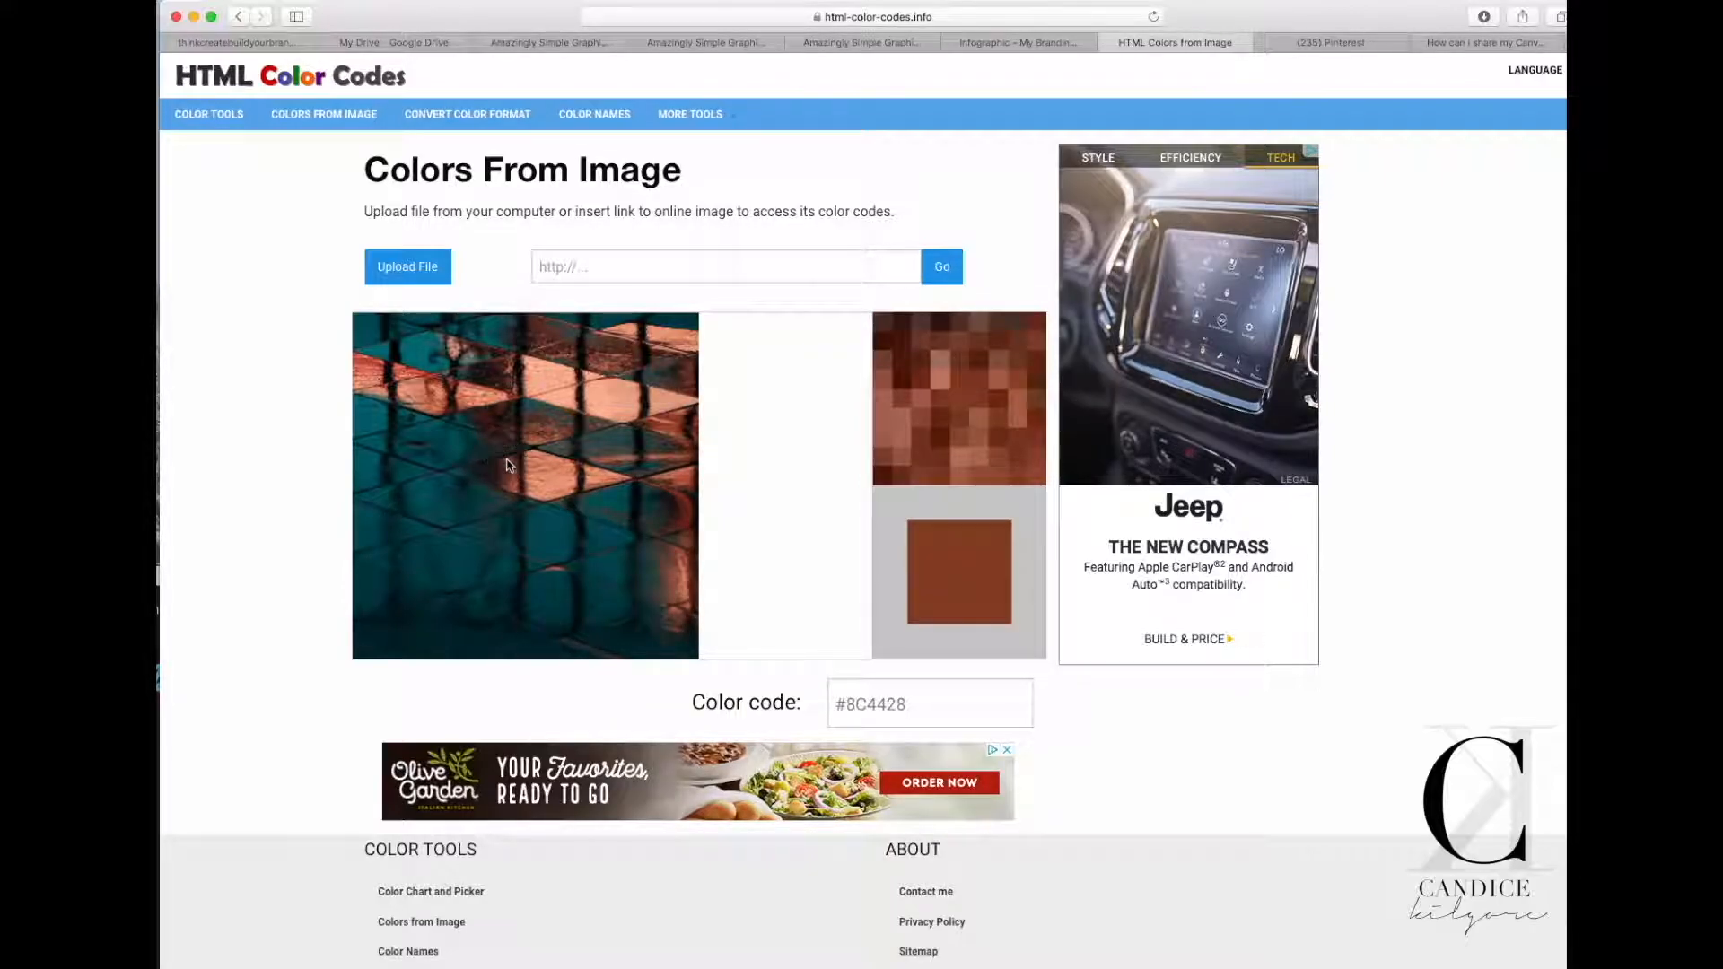
click(503, 473)
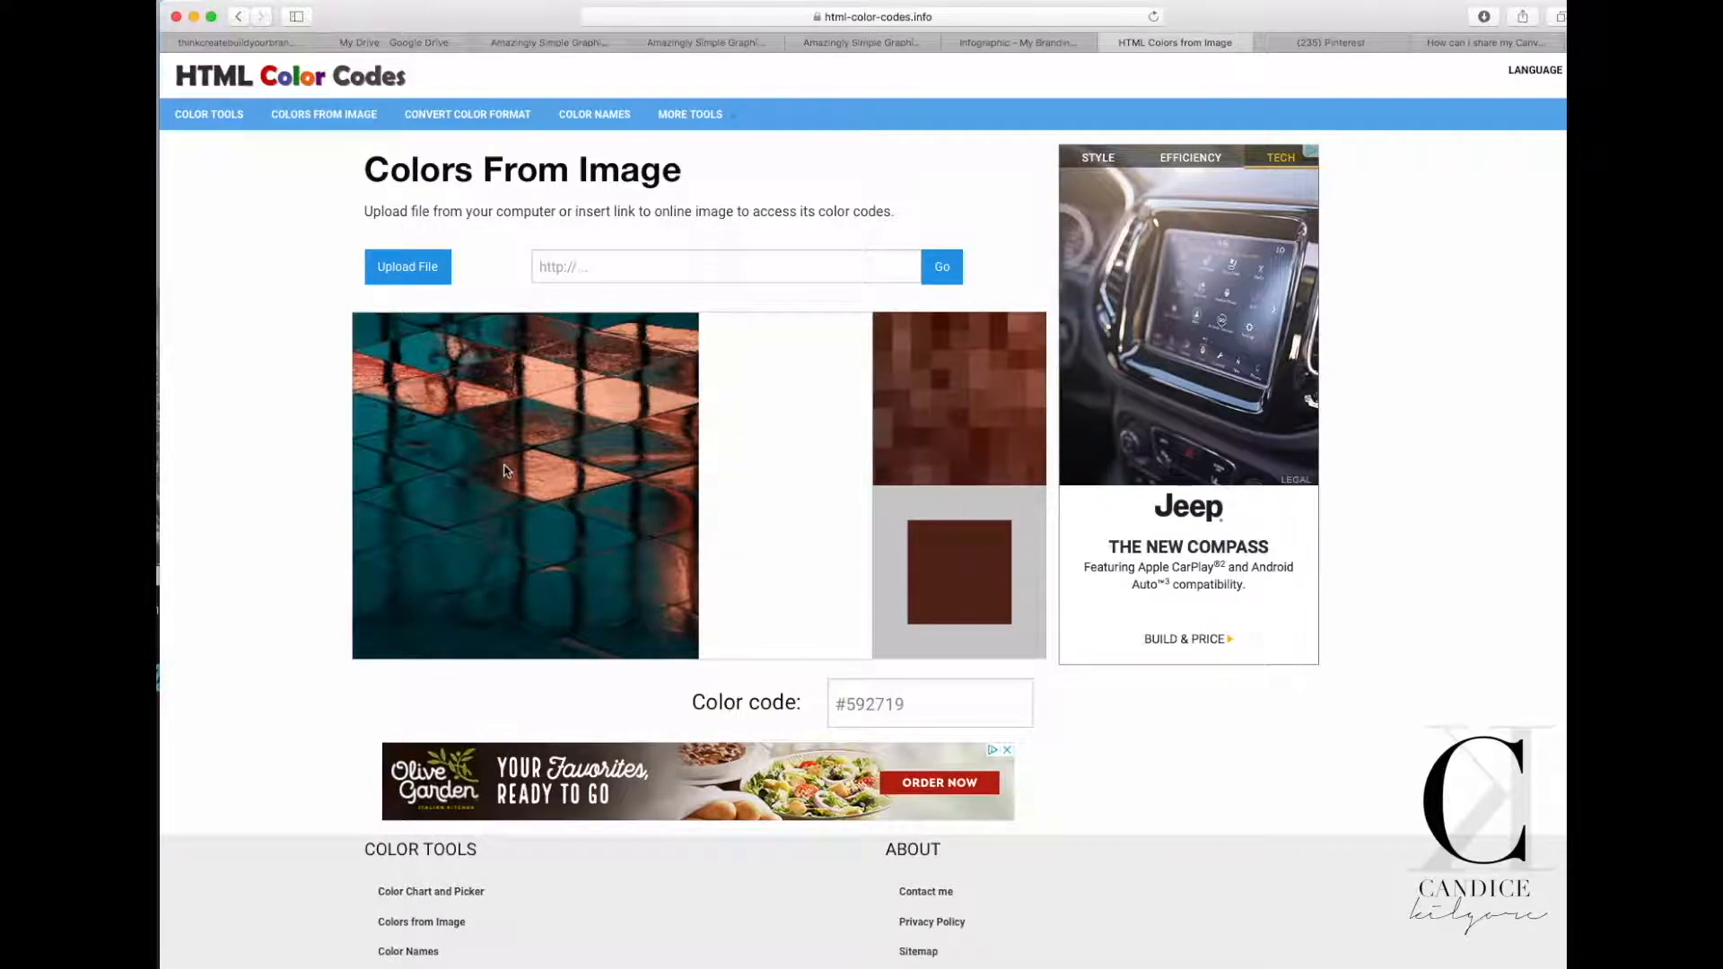
click(502, 470)
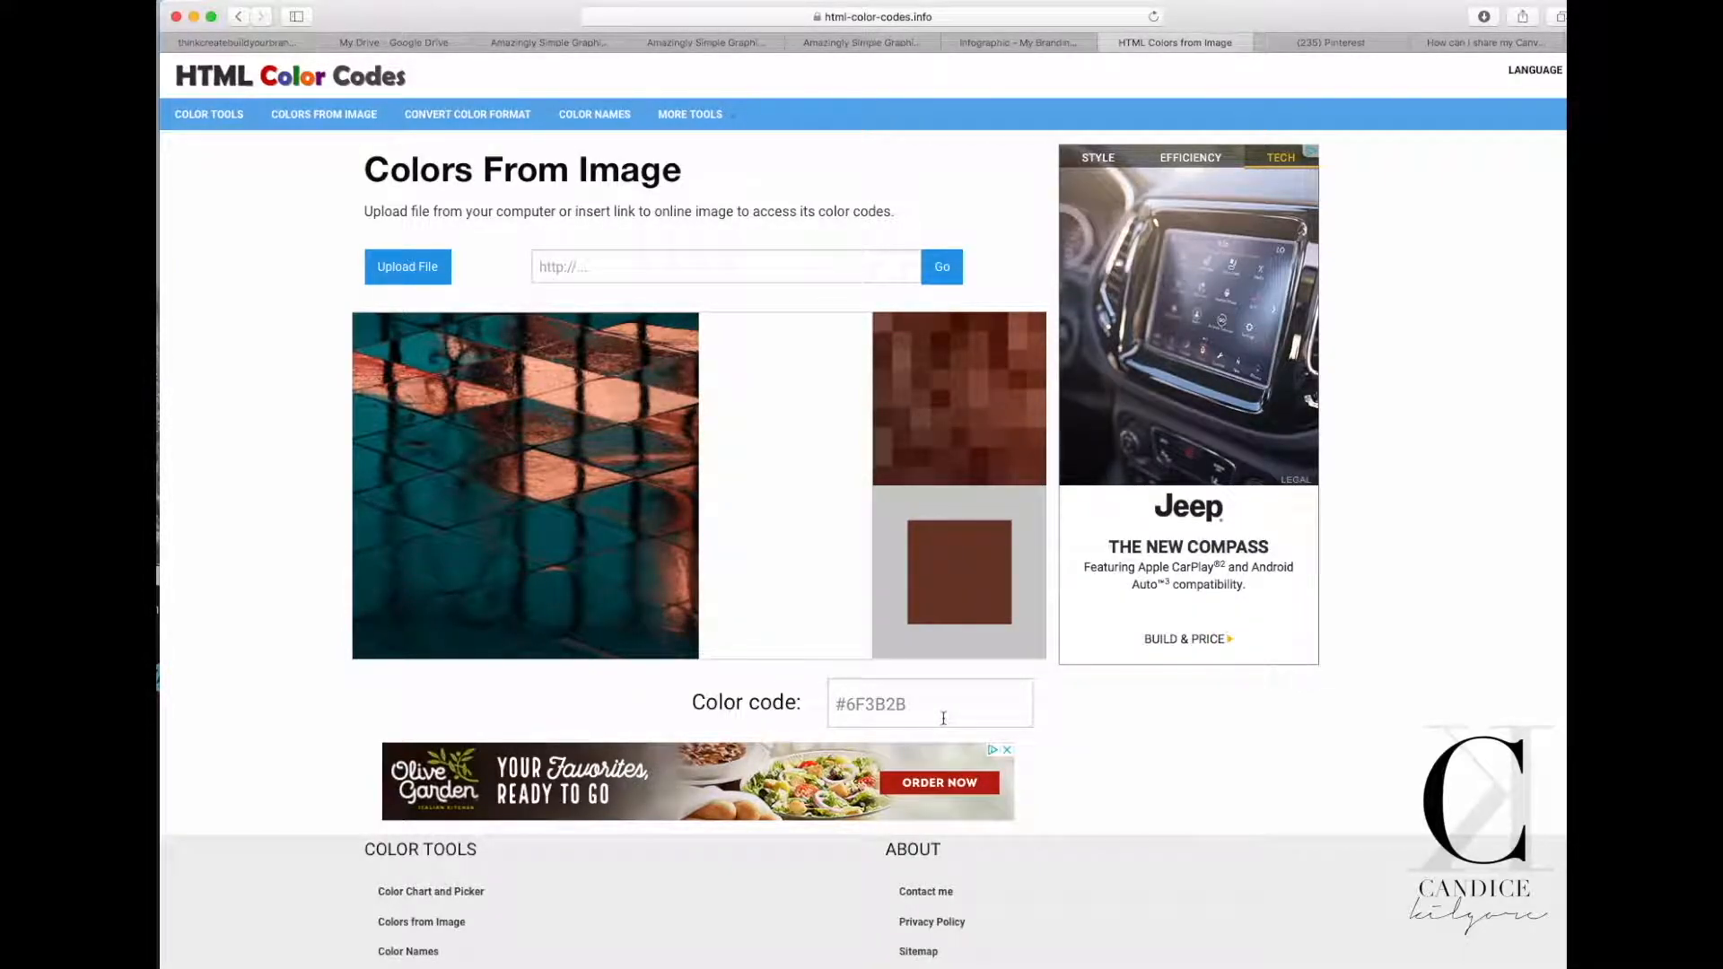
drag(938, 705, 819, 697)
key(super+c)
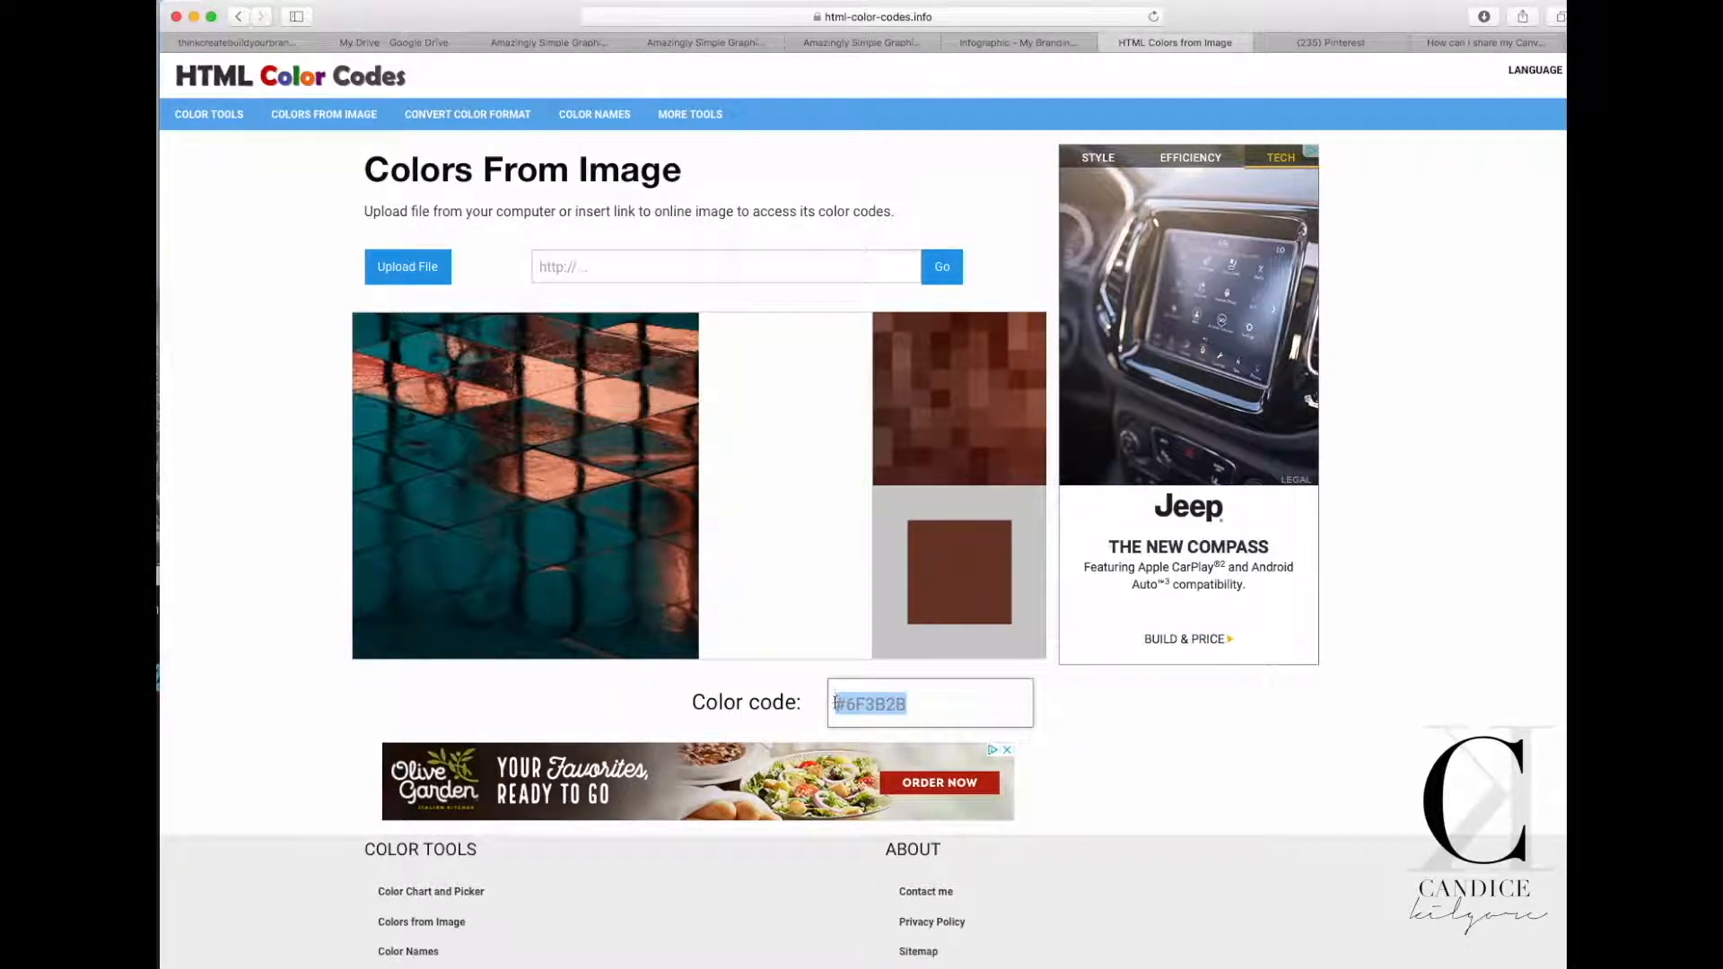
Go back to the branding board in Canva, recolor the black brand color circle to 6F3B2B and copy the code again.
click(1025, 43)
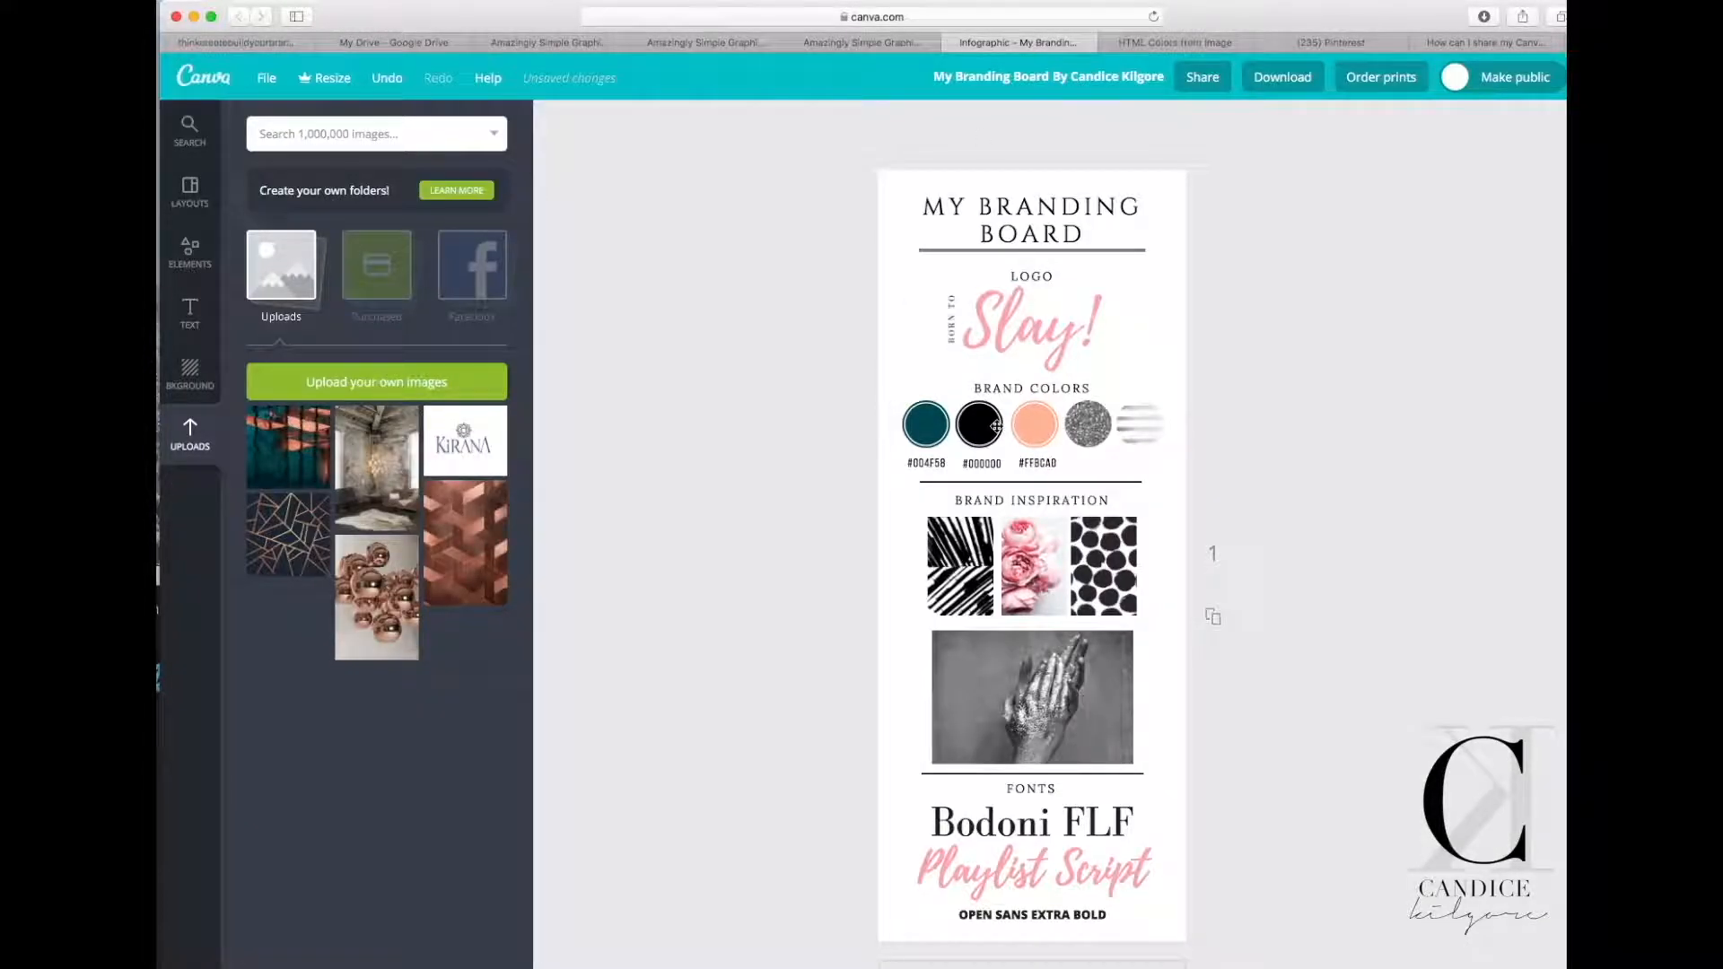
click(1030, 428)
click(973, 423)
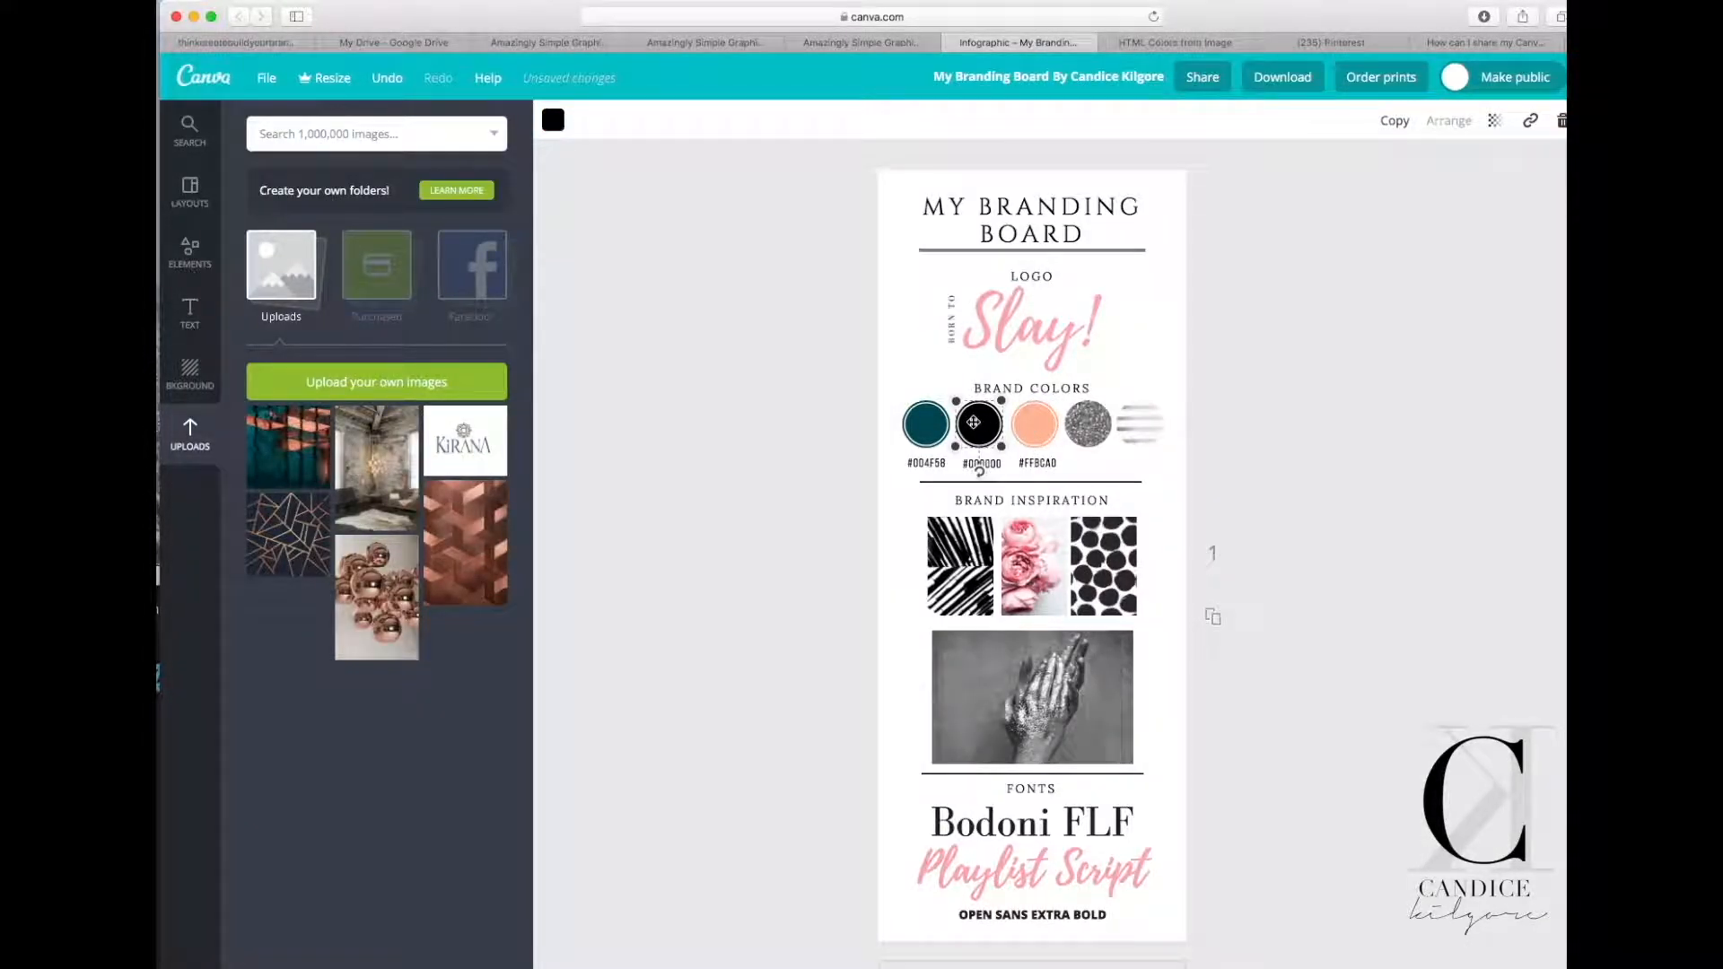
click(551, 119)
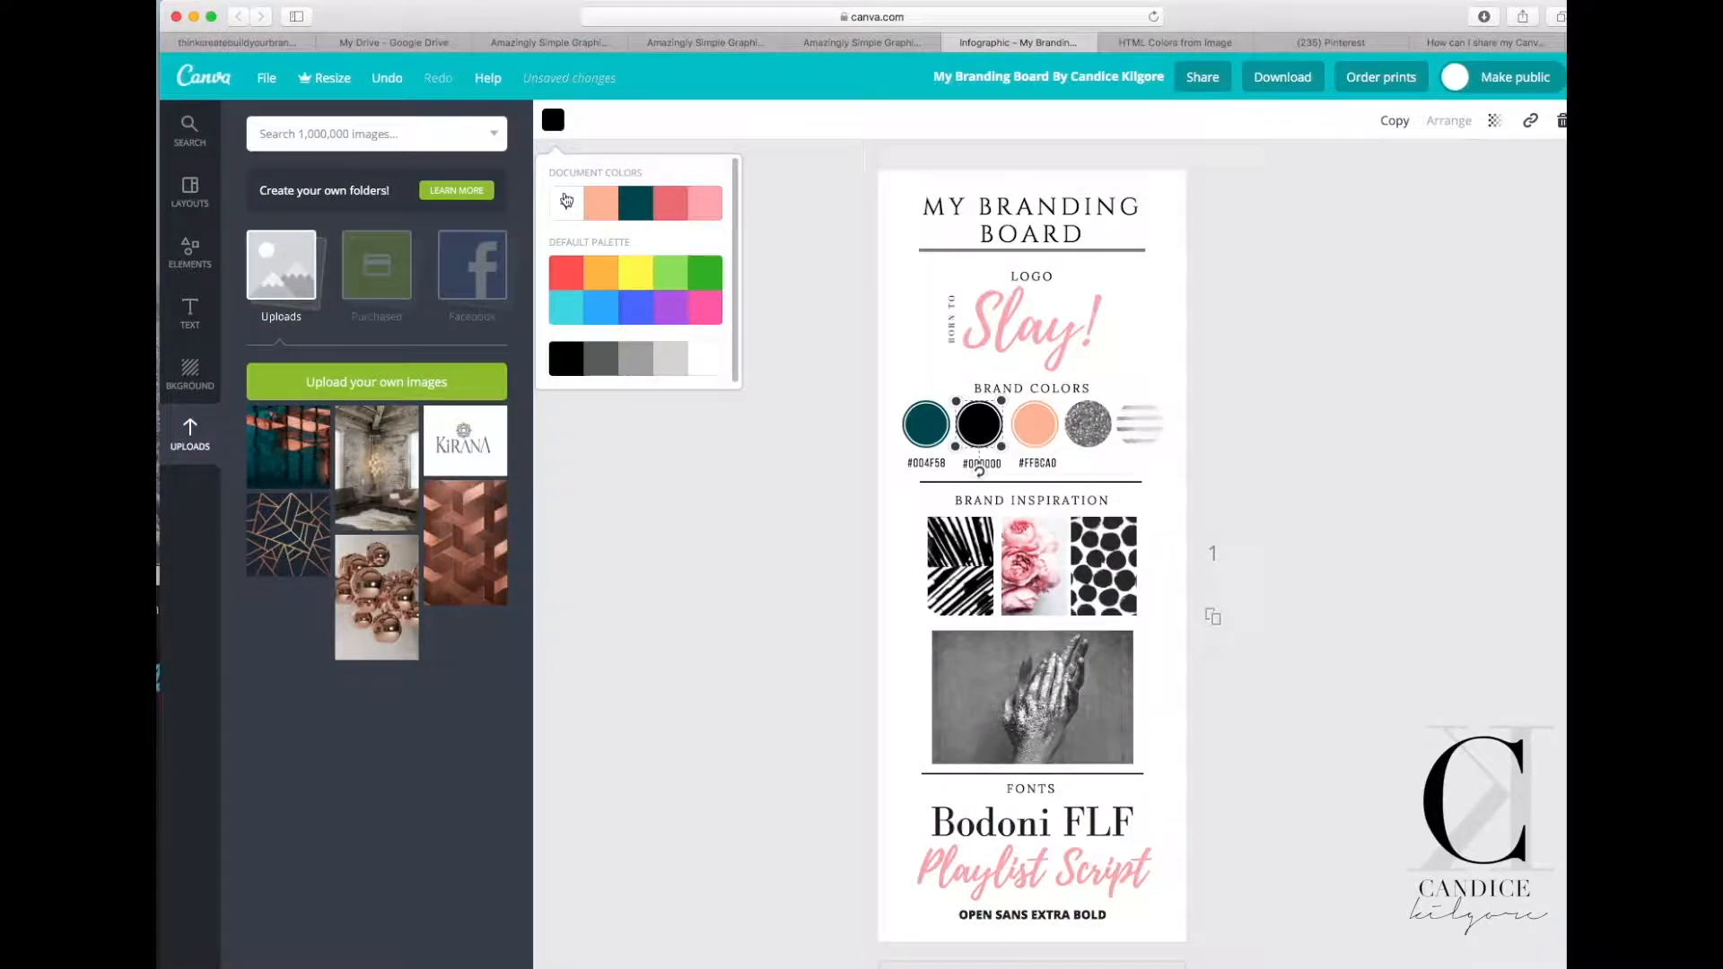
click(565, 203)
click(725, 441)
key(super+v)
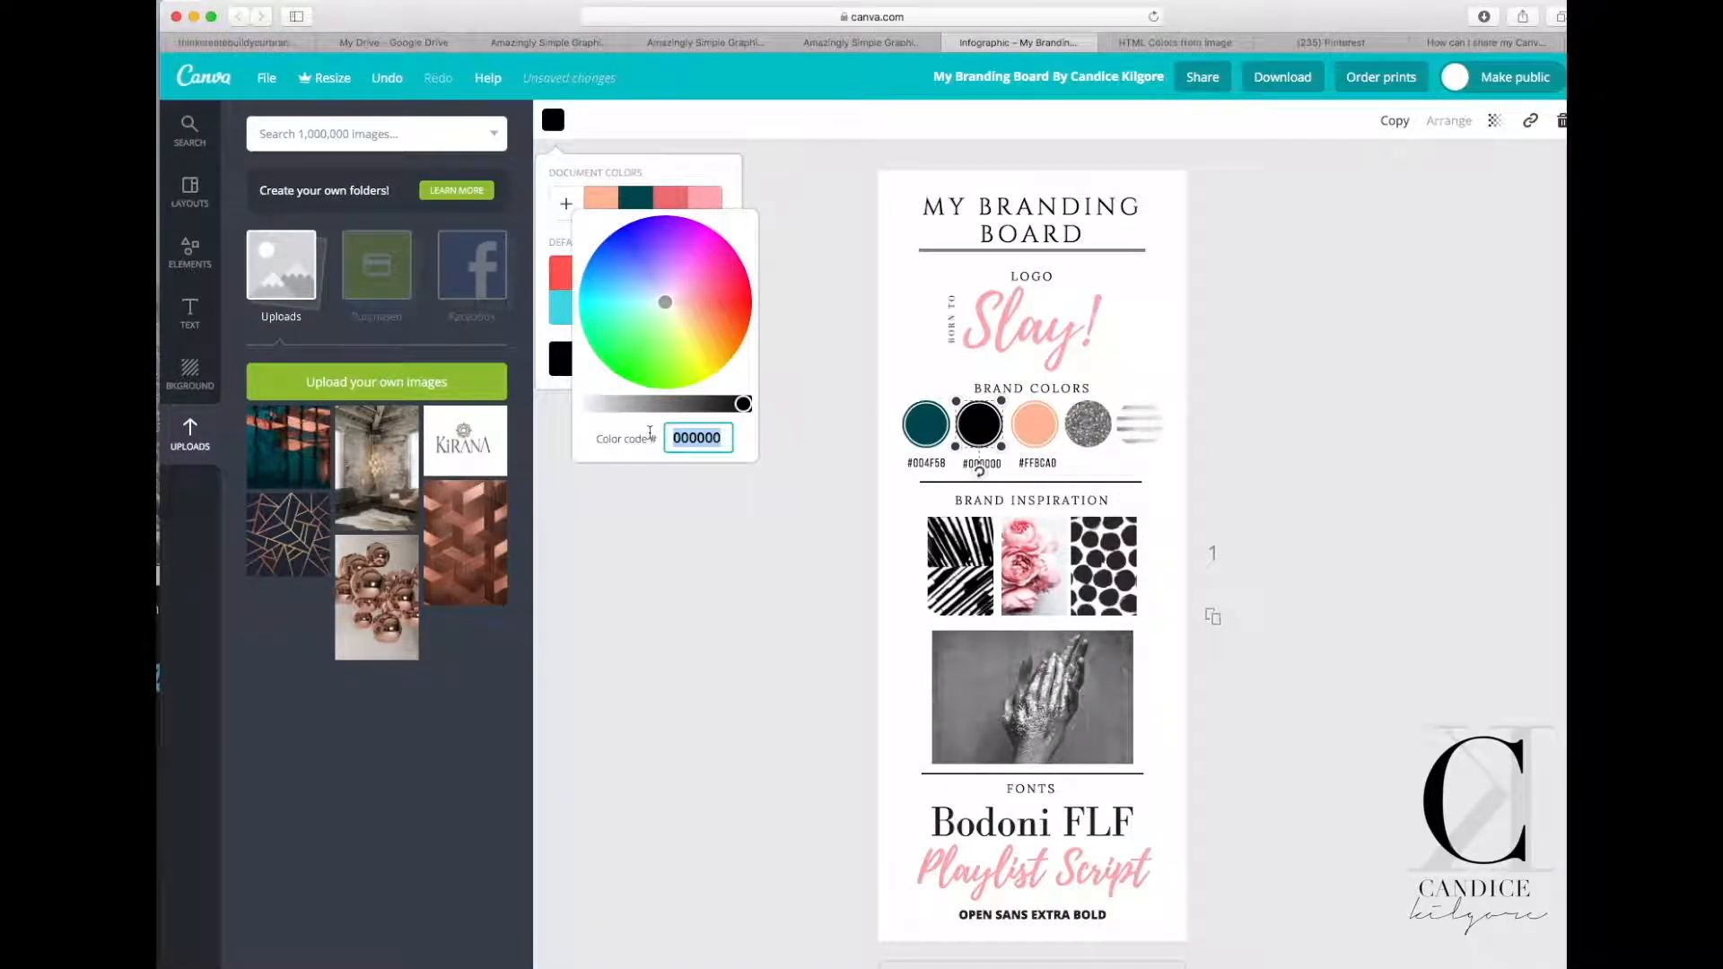
drag(723, 438, 665, 437)
key(super+c)
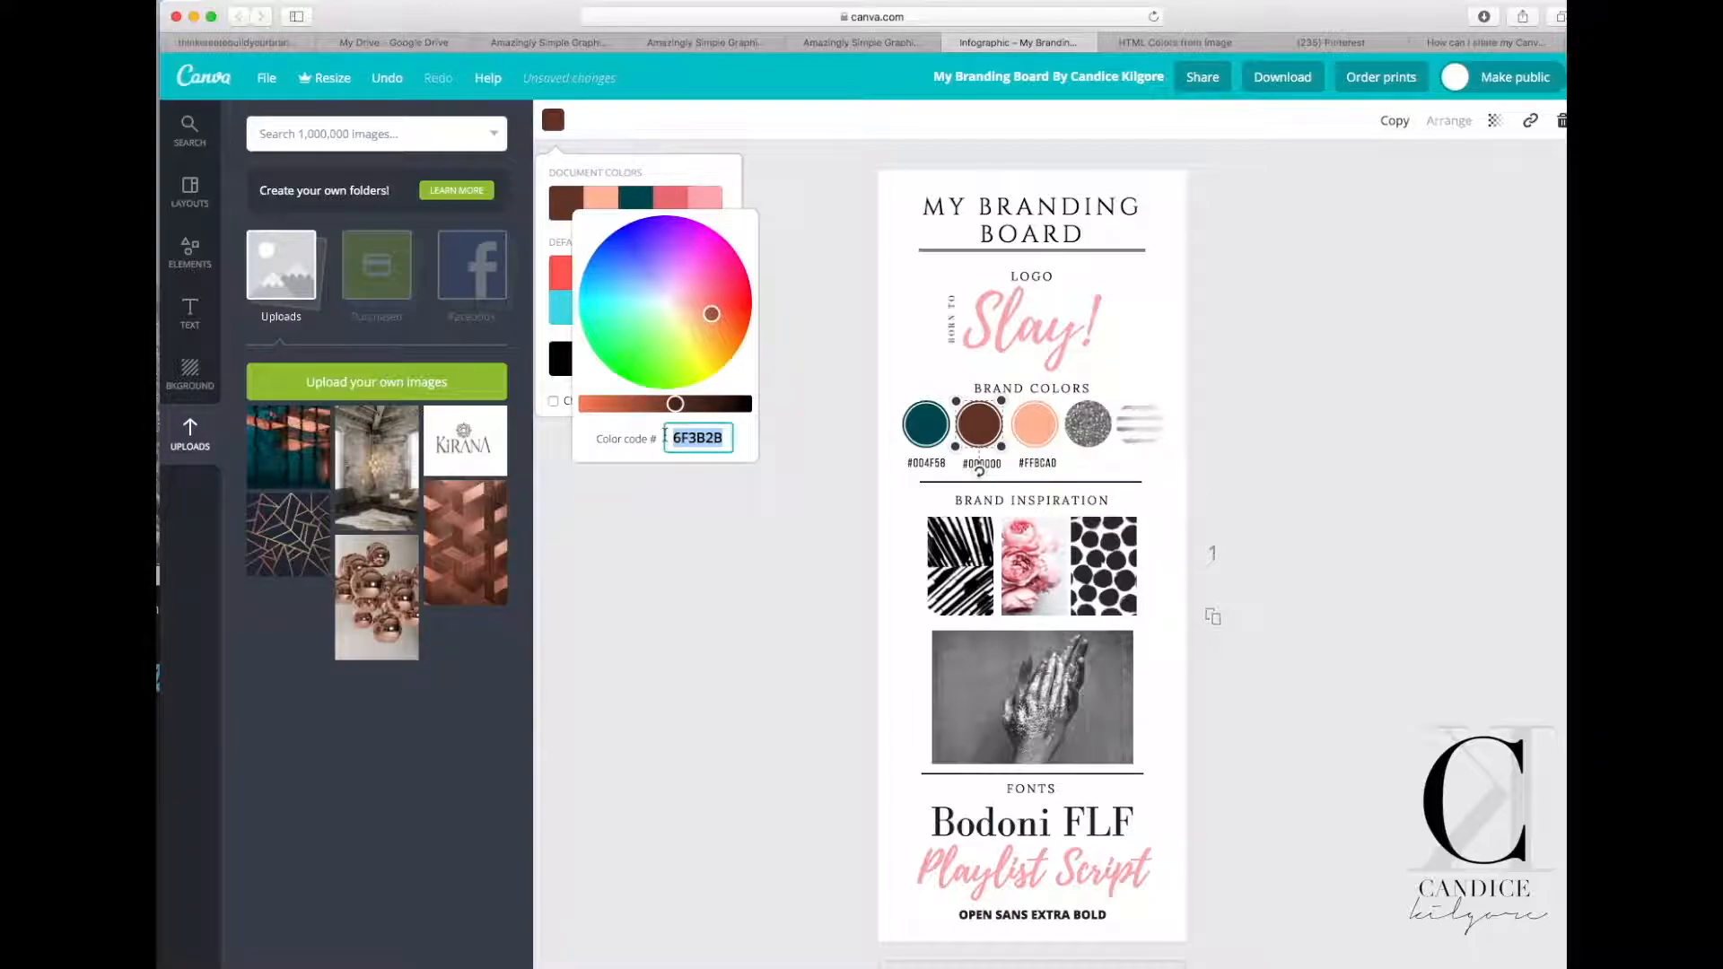
Replace the hex label under the second brand color circle with #6F3B2B.
click(987, 465)
drag(993, 466, 965, 463)
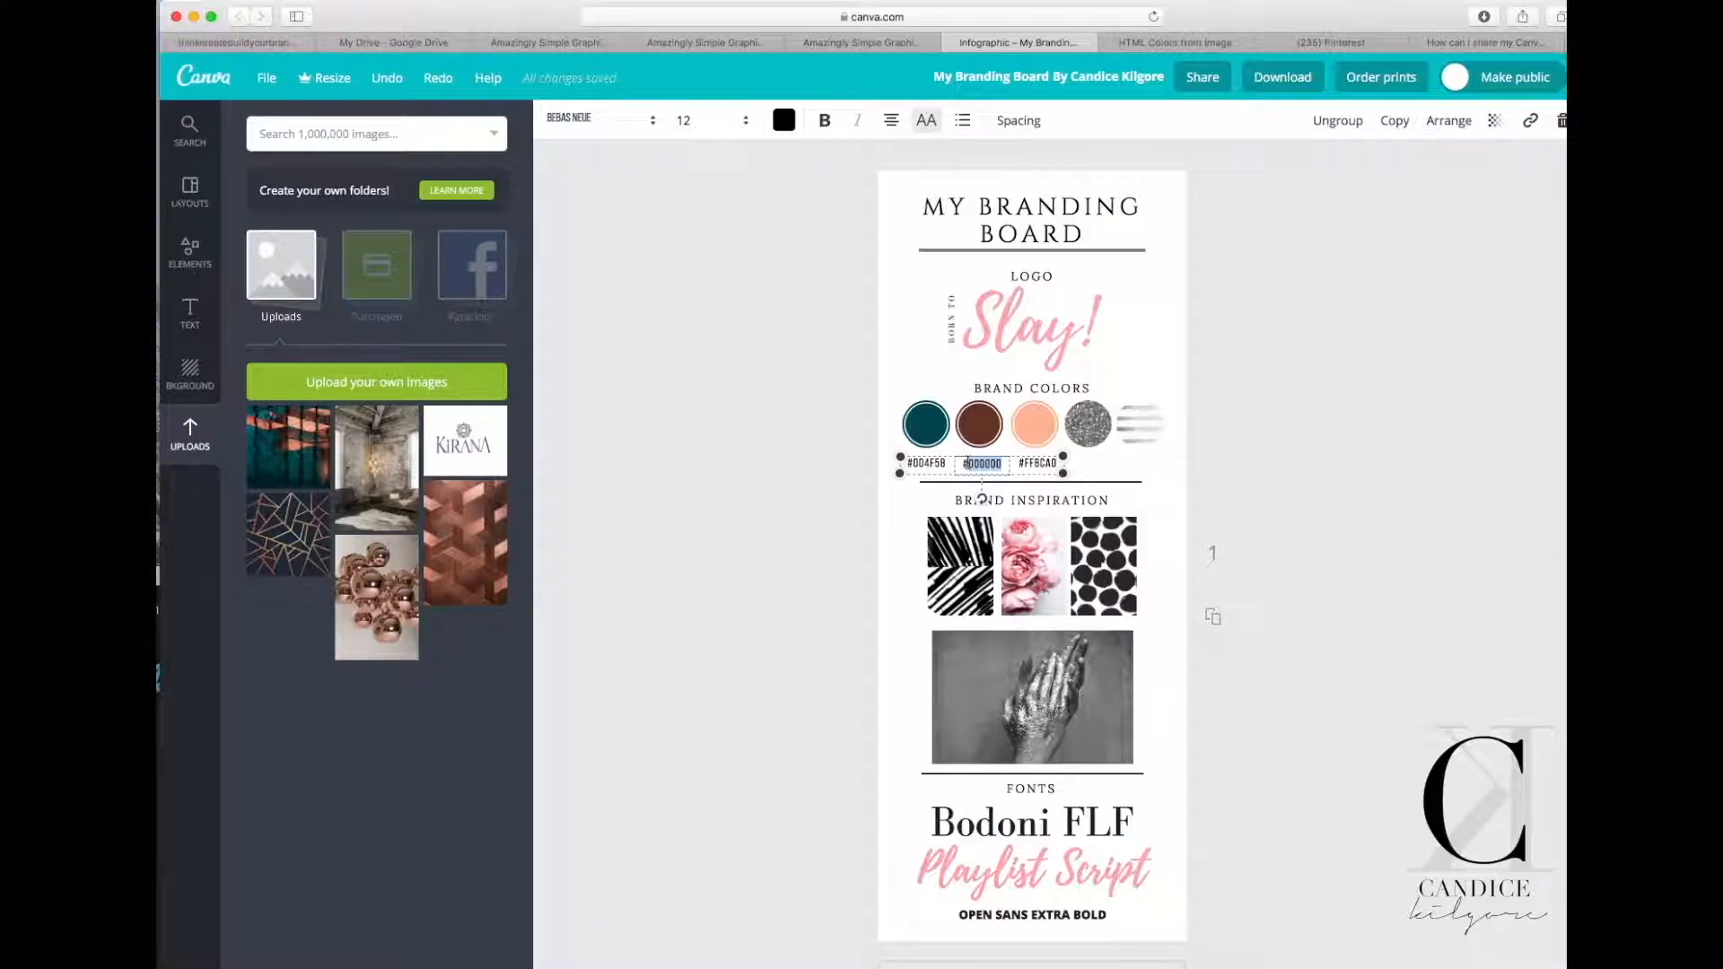
key(super+v)
click(803, 482)
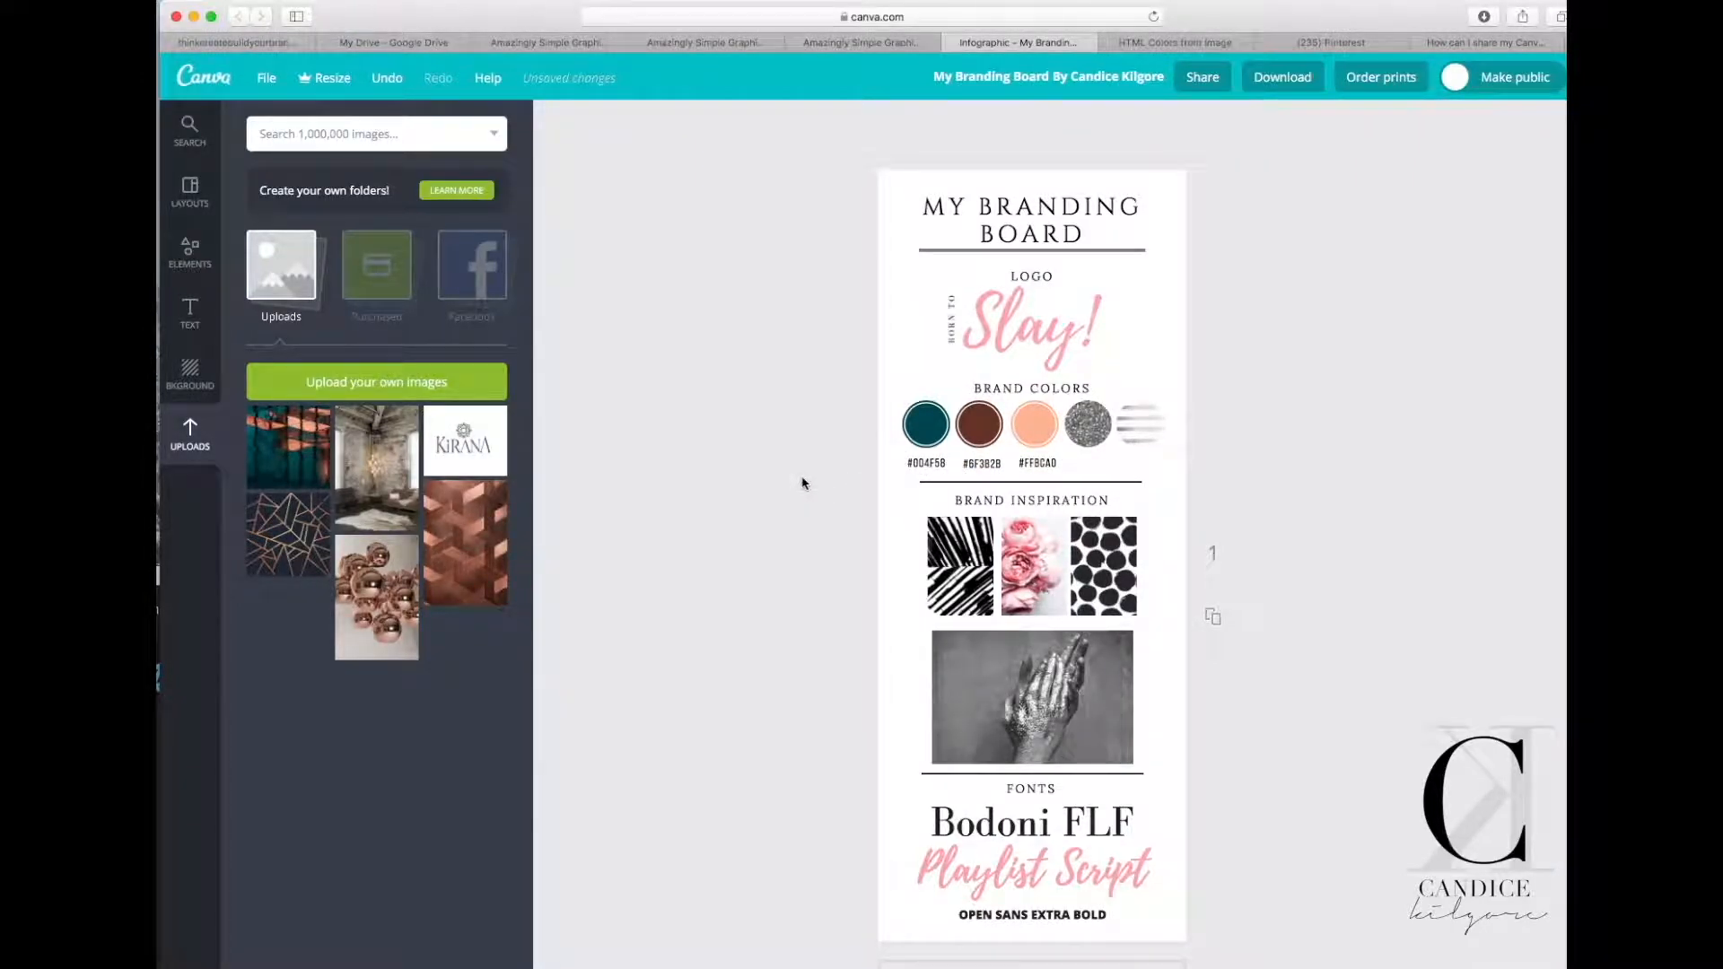
Replace the pink Slay! logo with the uploaded Kirana logo, slightly enlarged and centered in the logo section.
click(1039, 337)
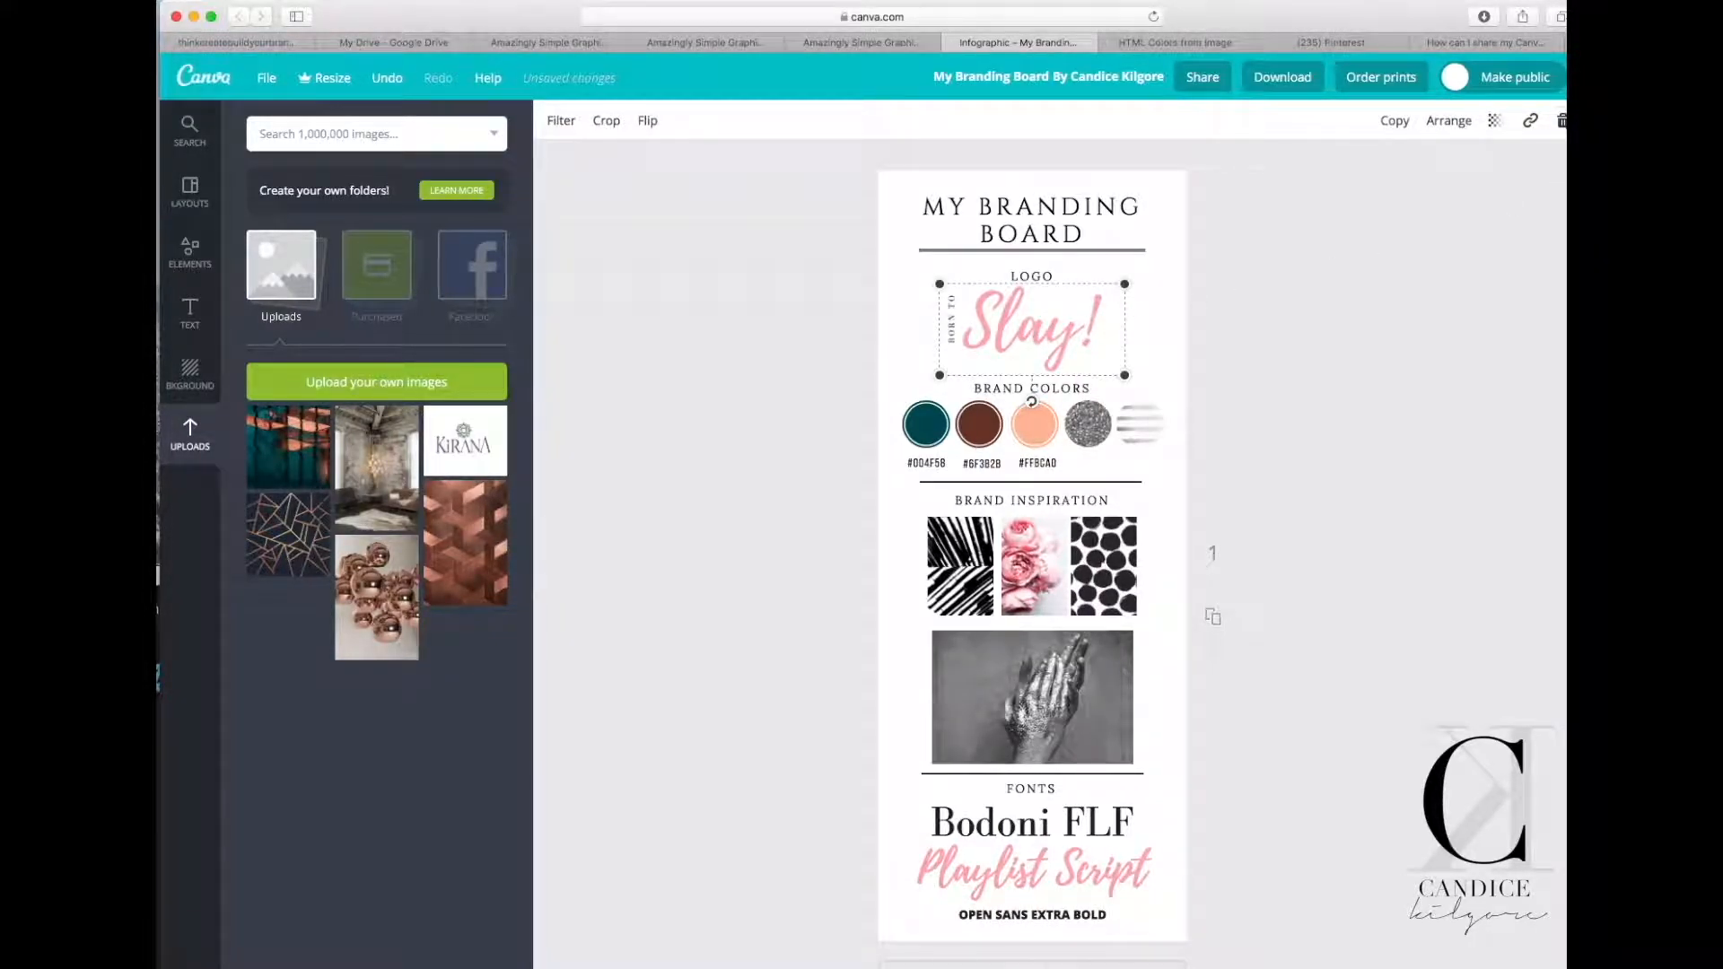
key(BackSpace)
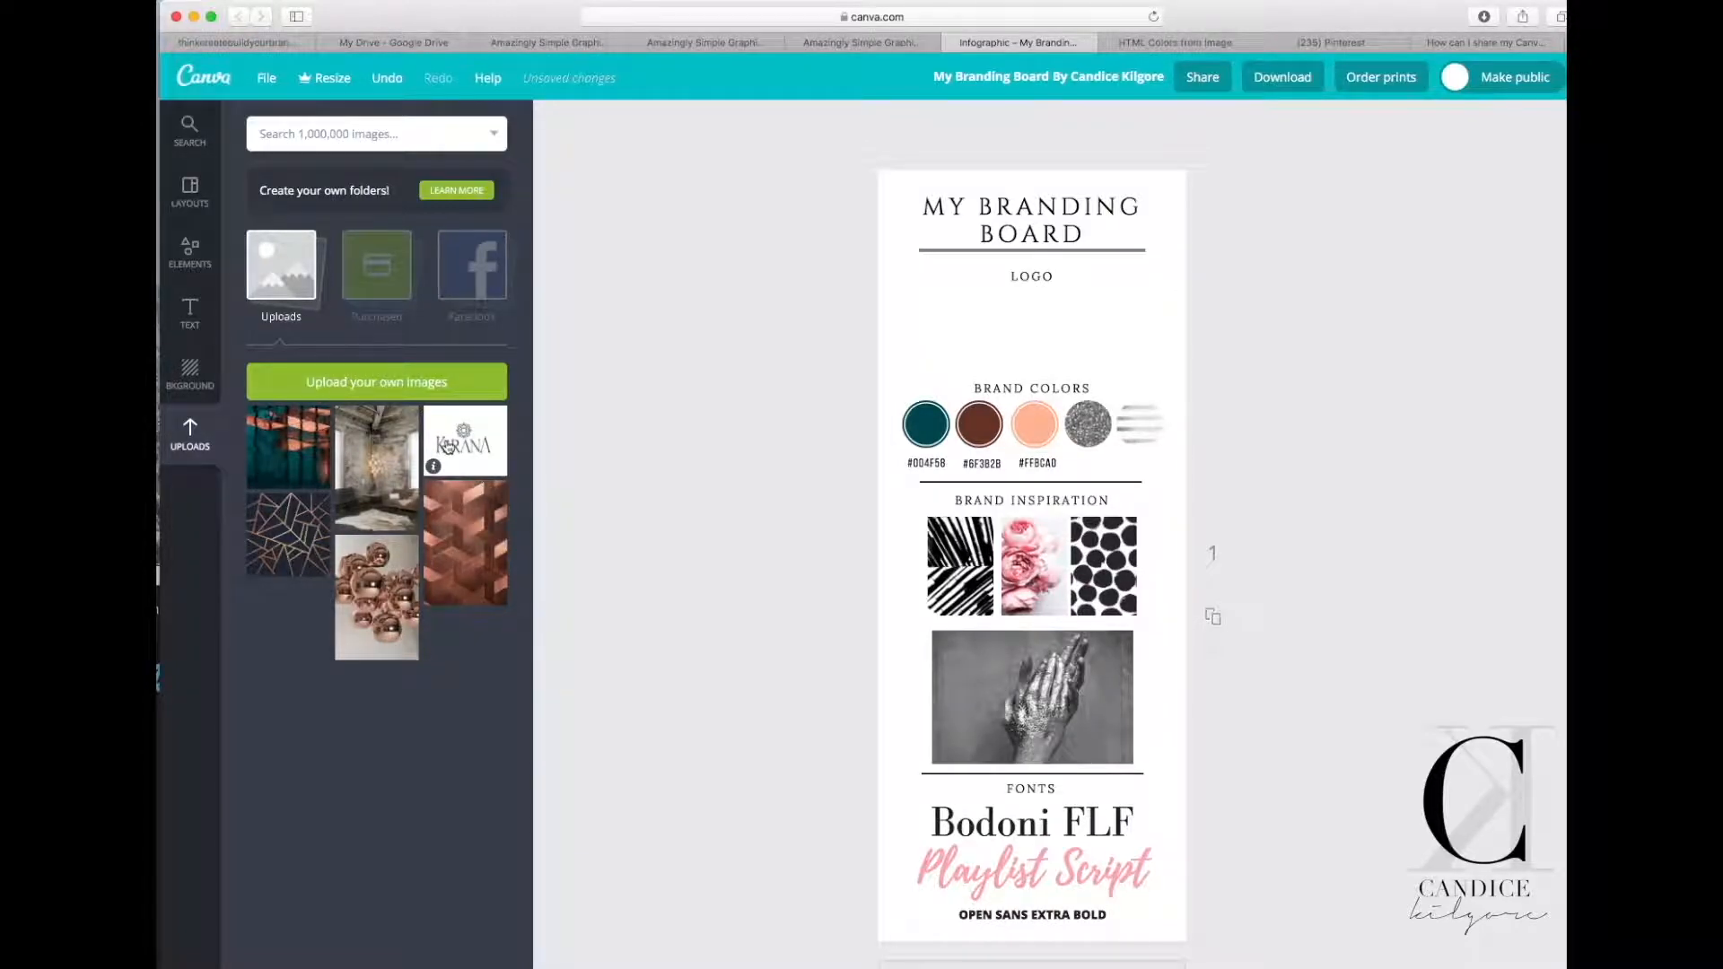
click(446, 446)
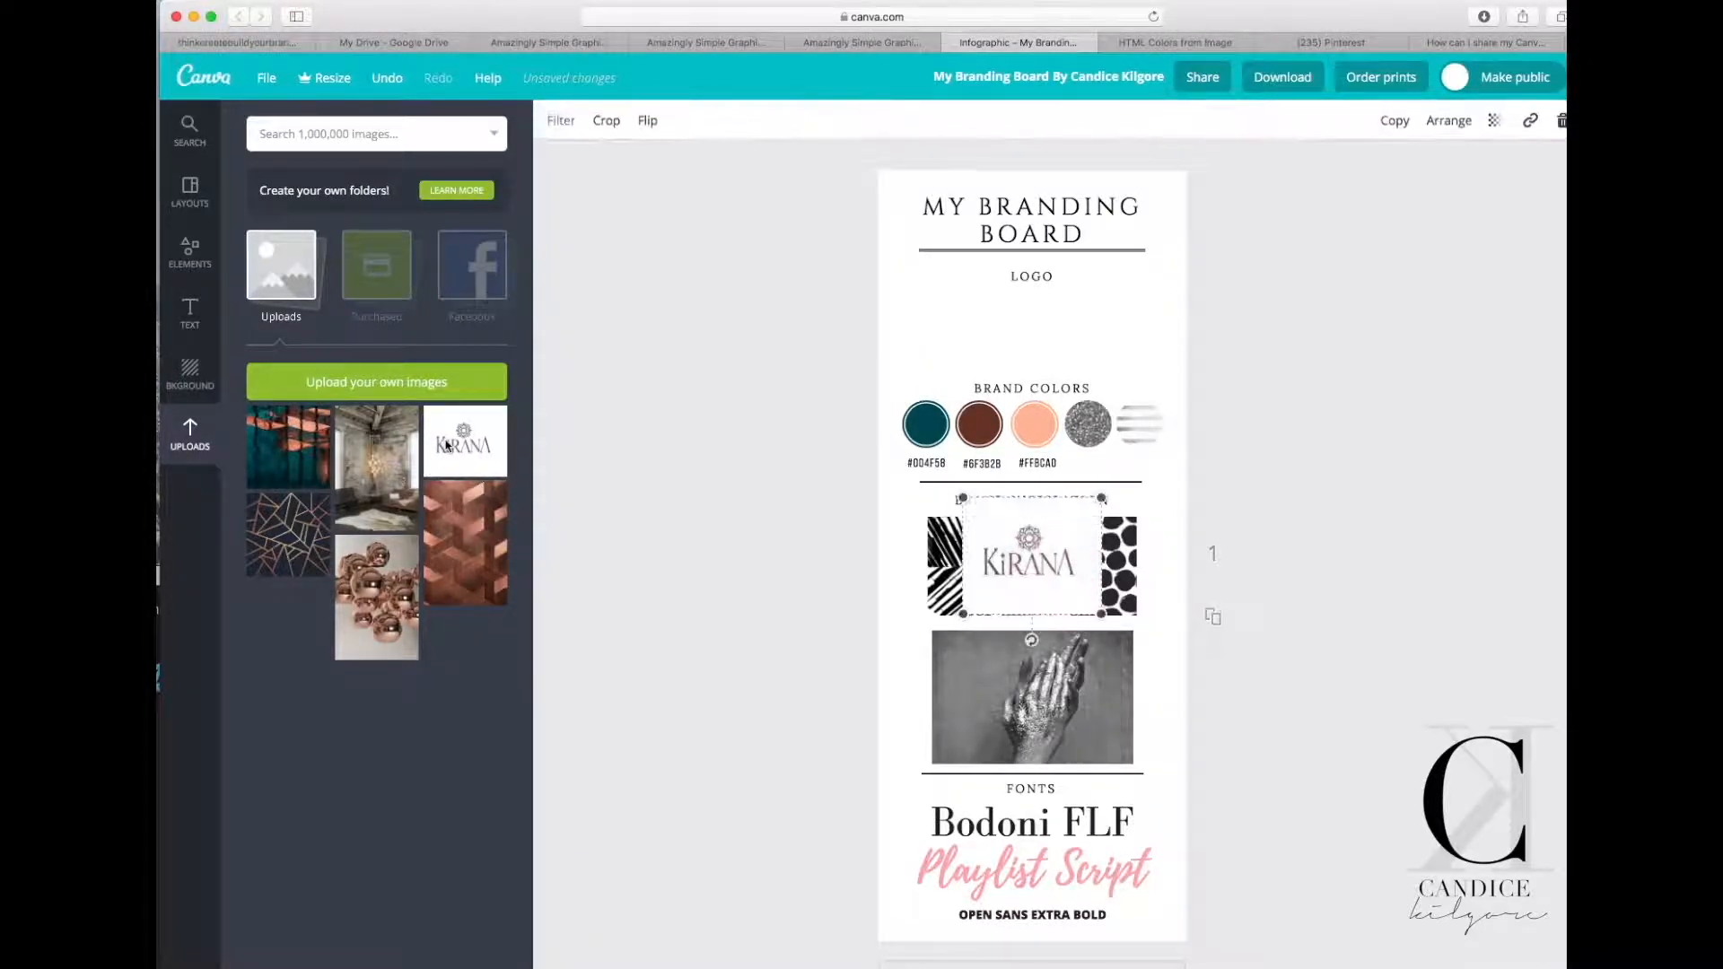
drag(1002, 567, 1002, 337)
drag(1100, 386, 1128, 411)
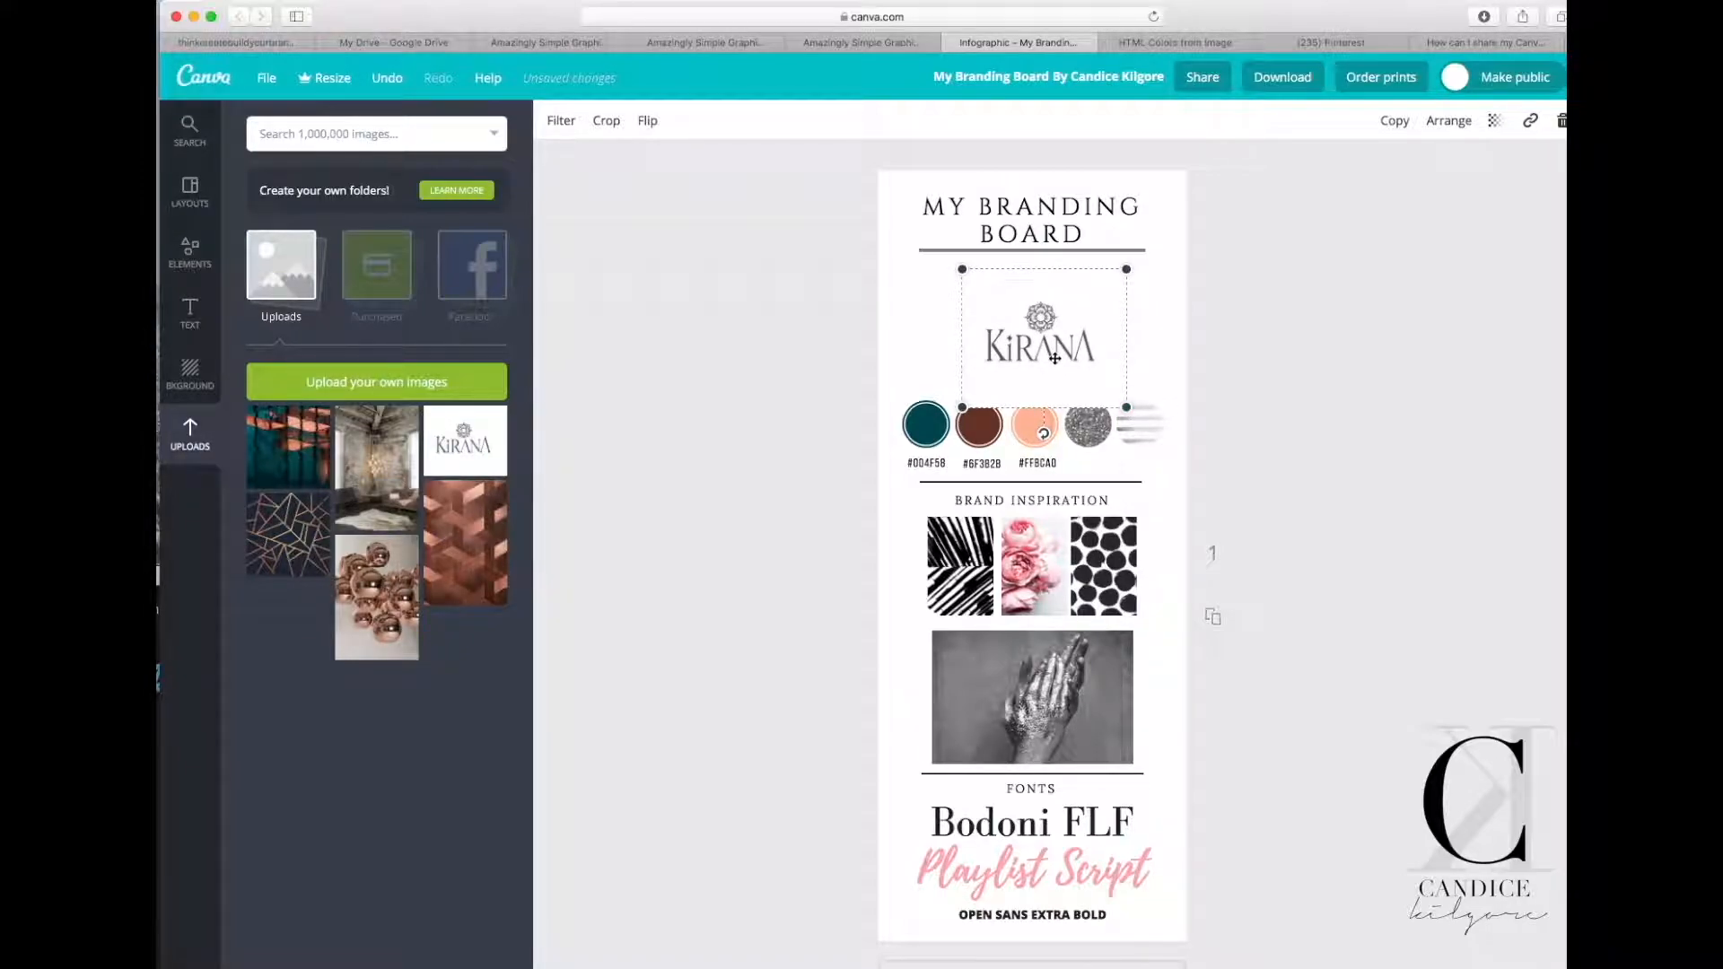
drag(1053, 356, 1039, 348)
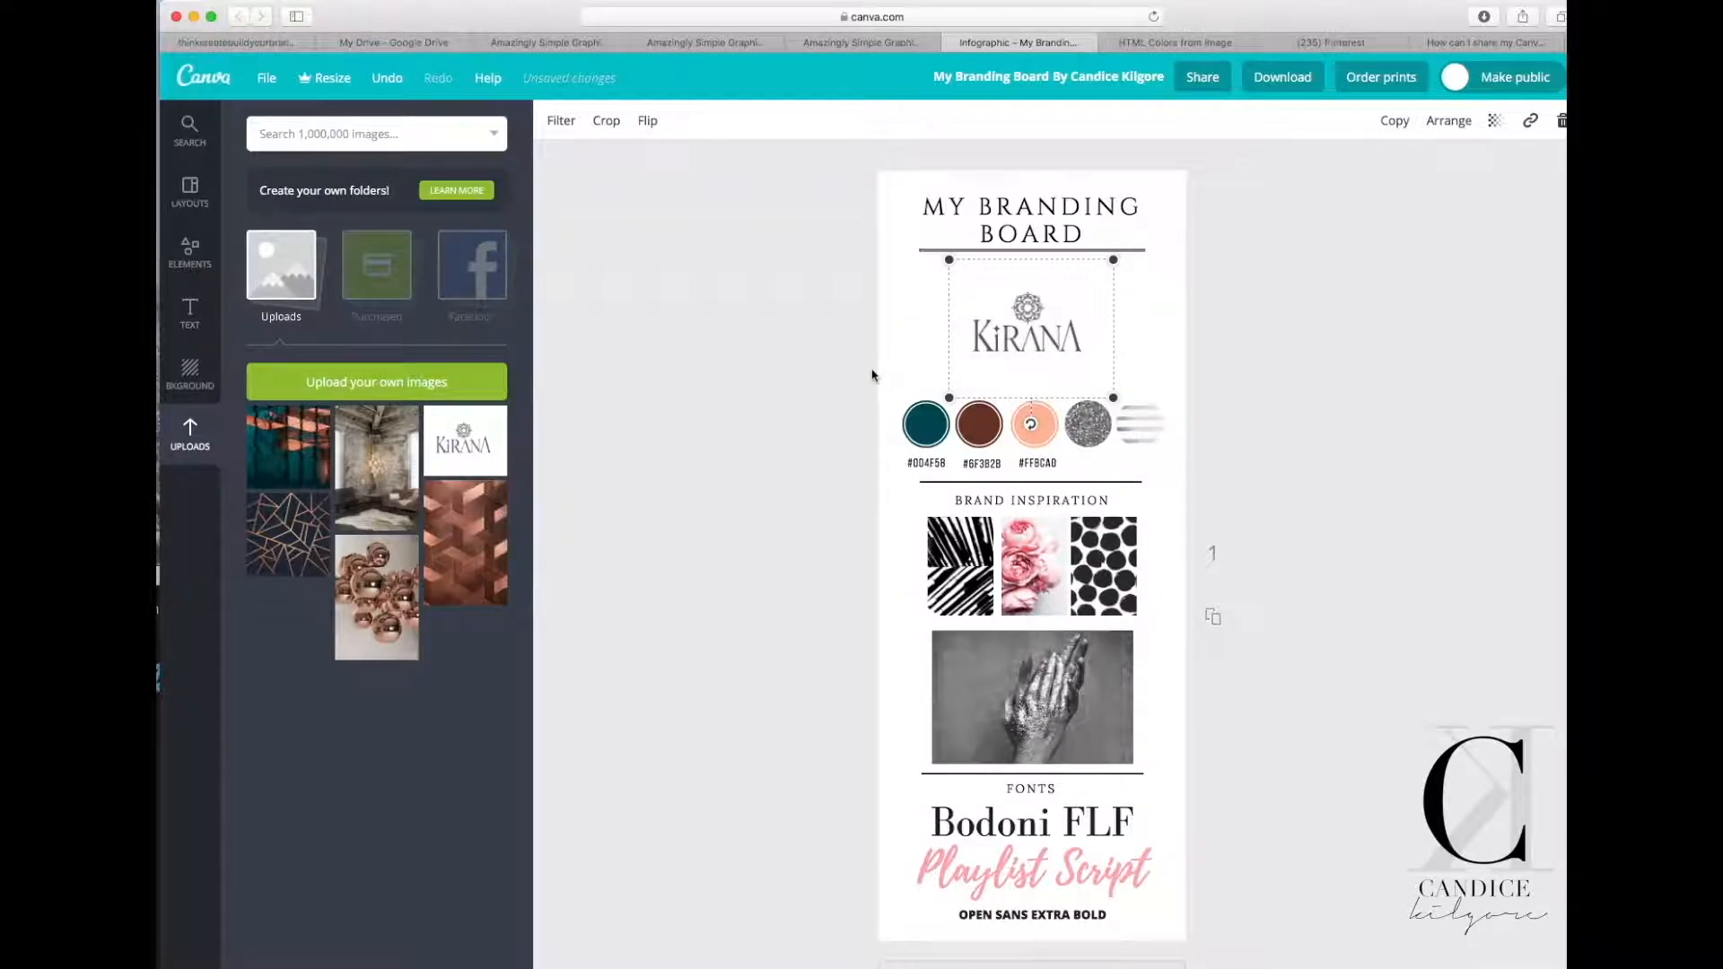
Crop the Kirana logo's blank margins so it clears the Logo and Brand Colors headings, and nudge it into position.
click(607, 121)
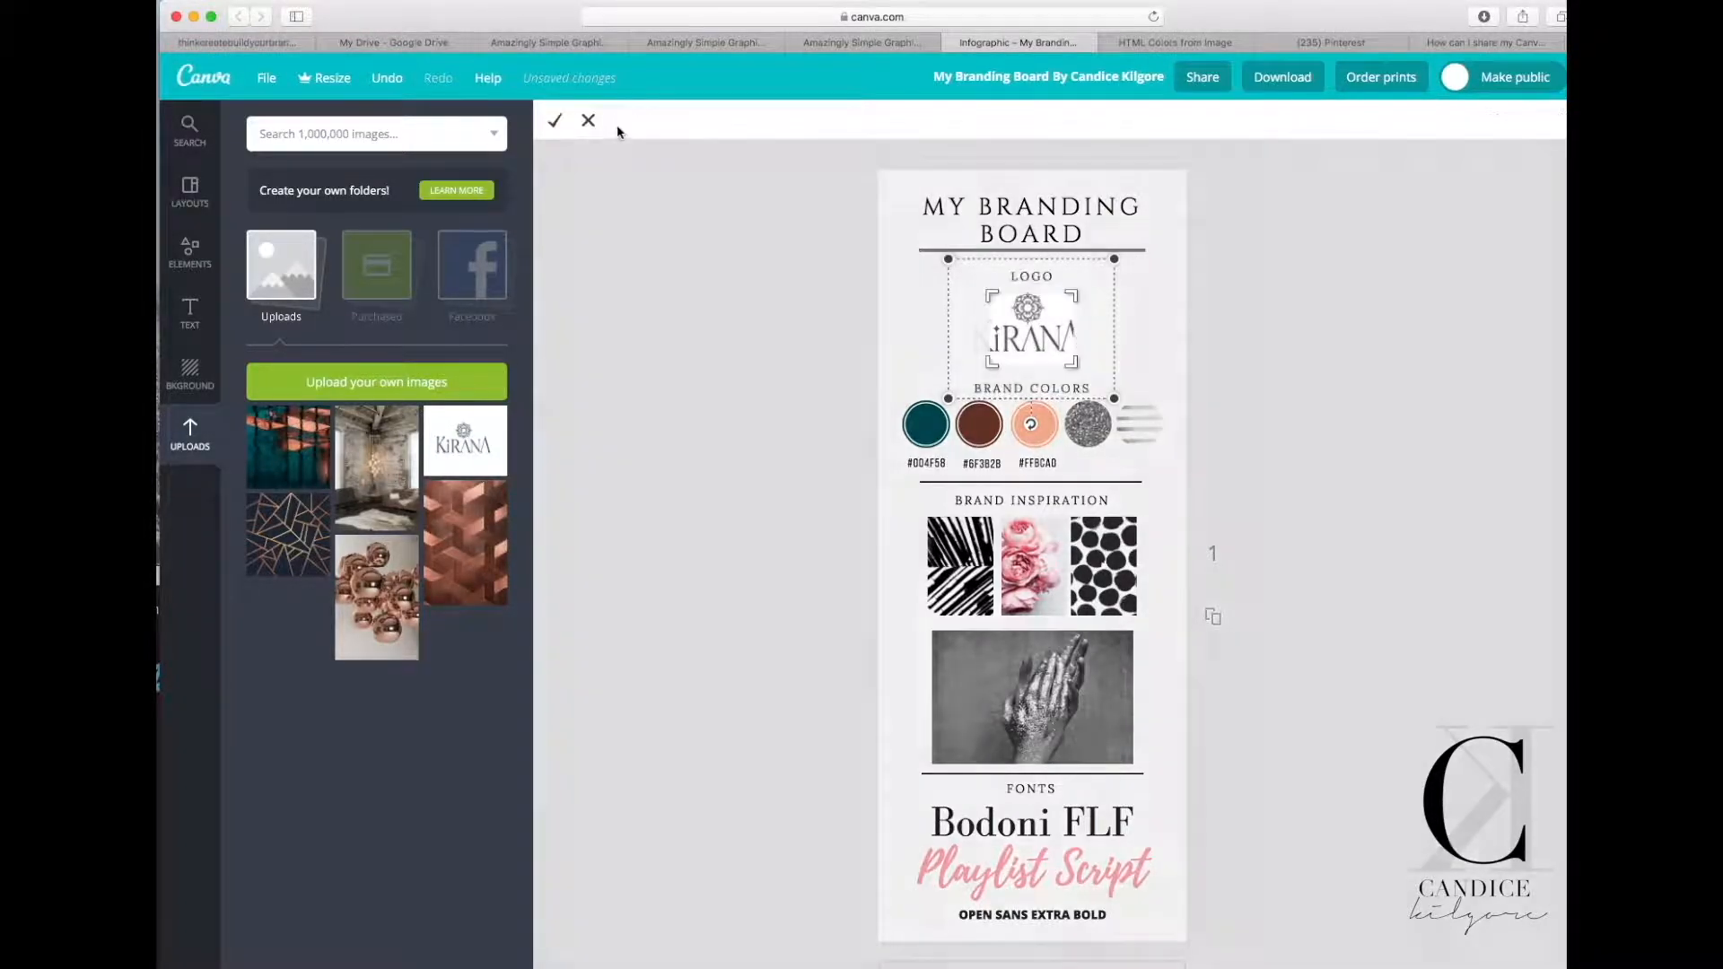
drag(991, 296, 957, 288)
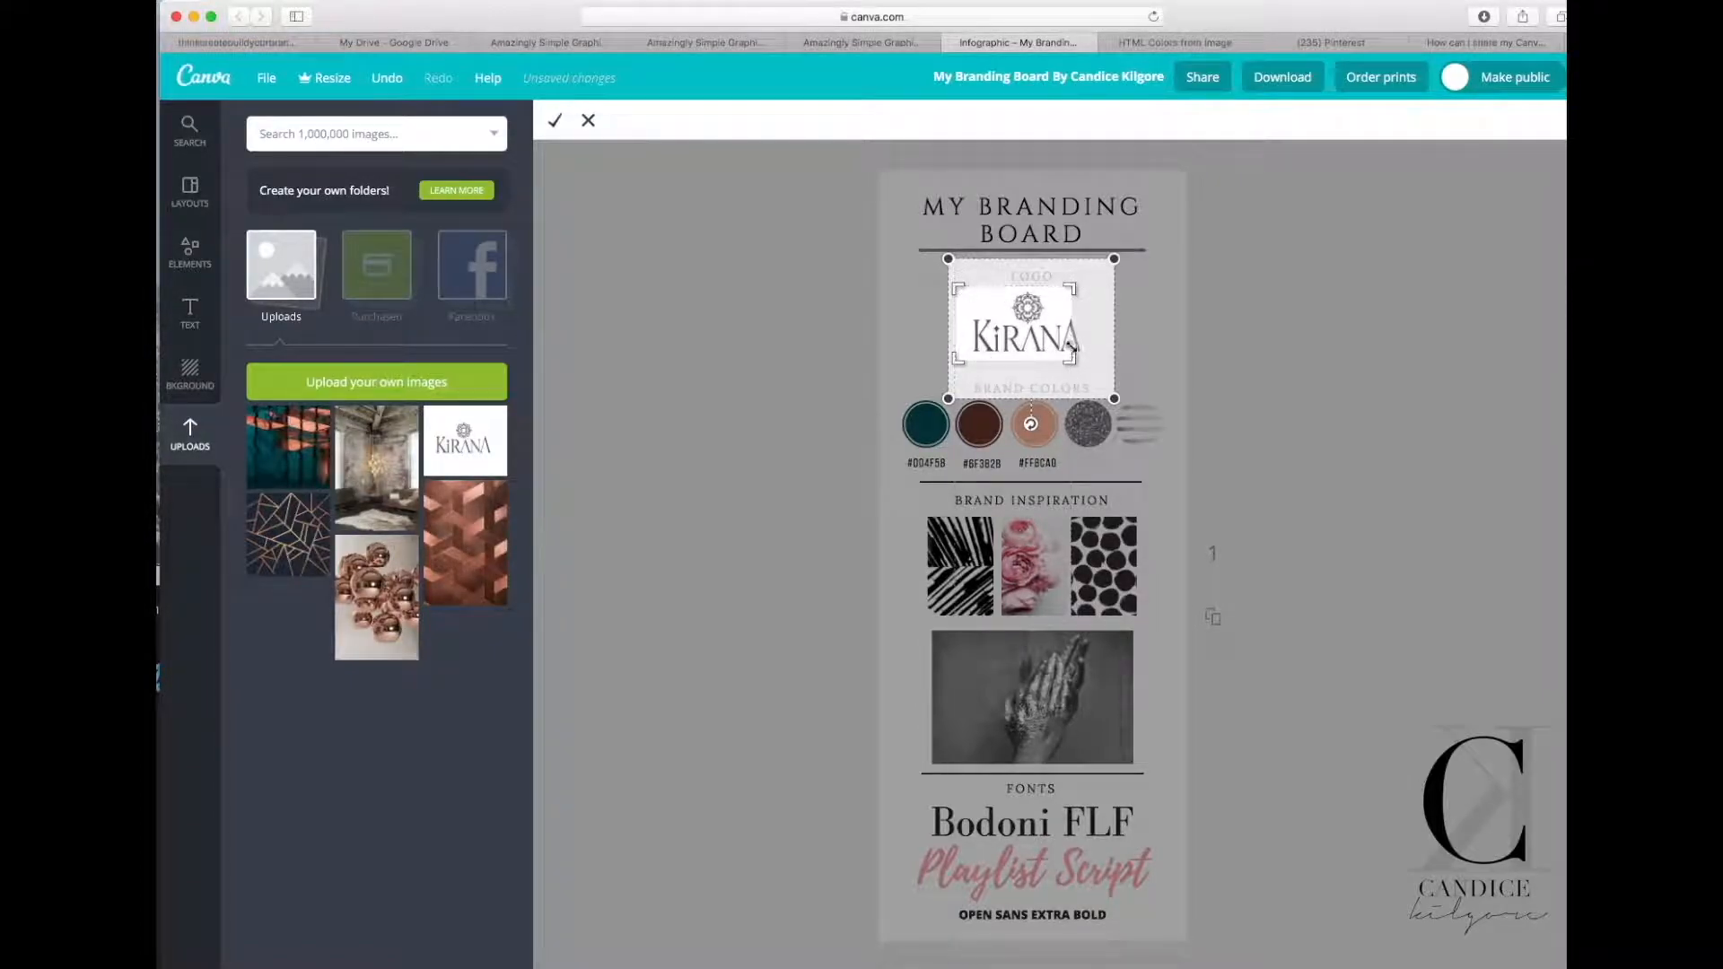
drag(1072, 360, 1102, 367)
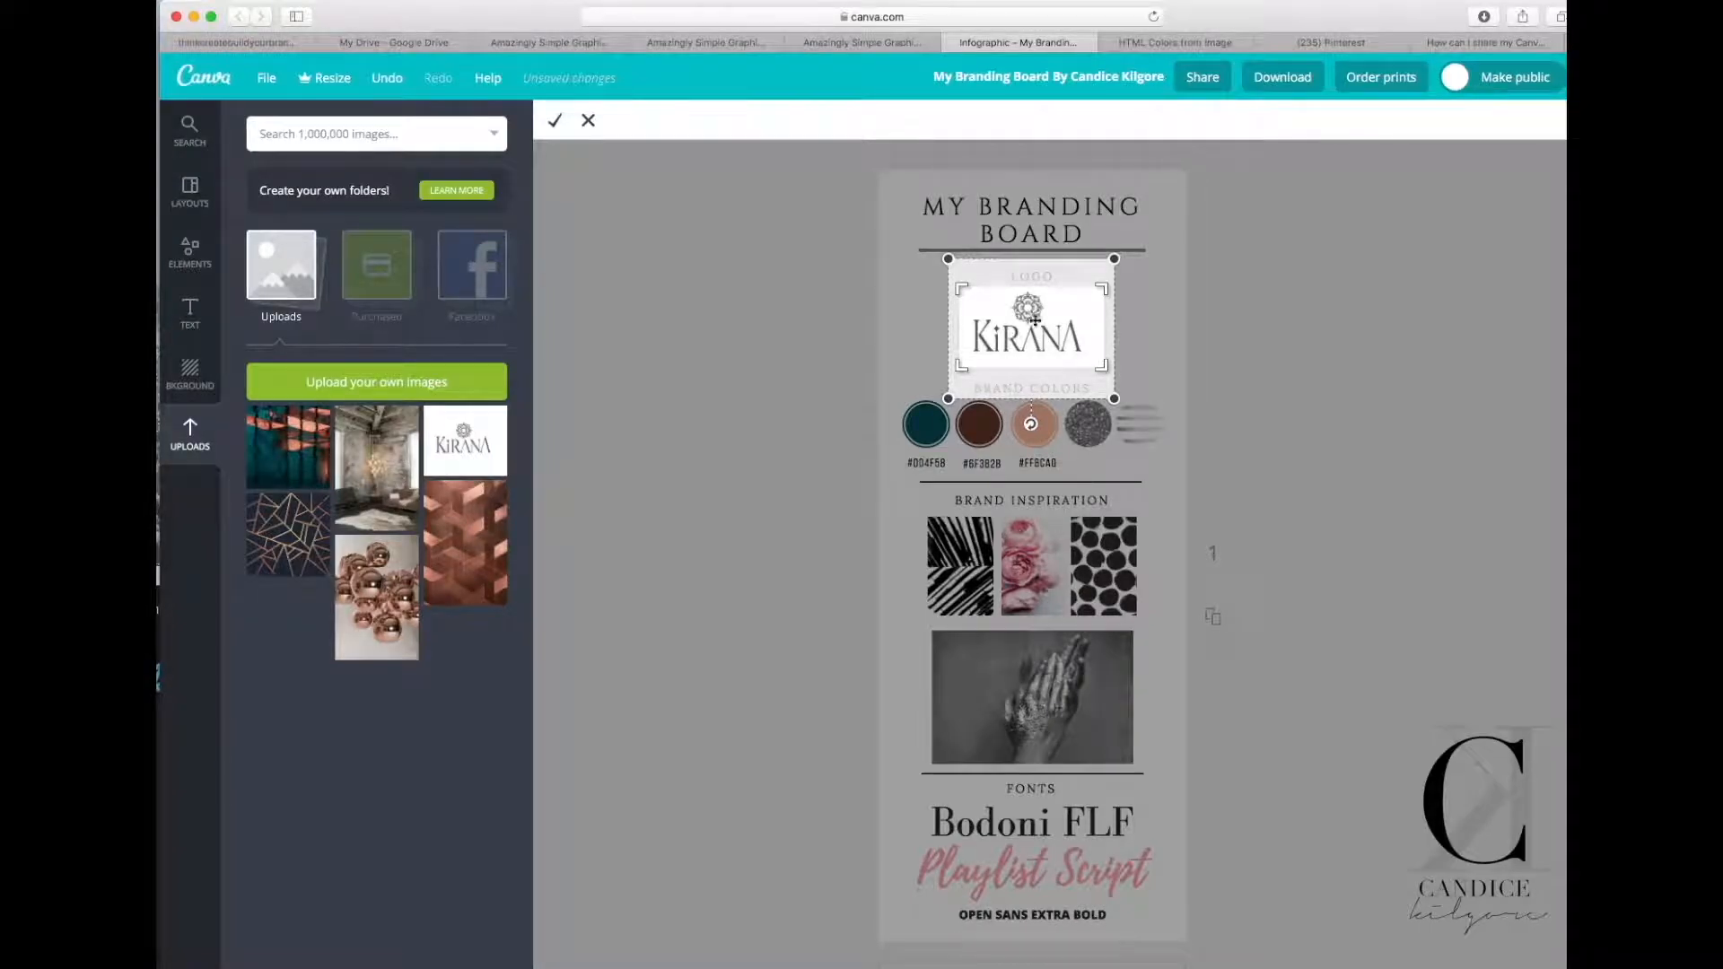
click(555, 120)
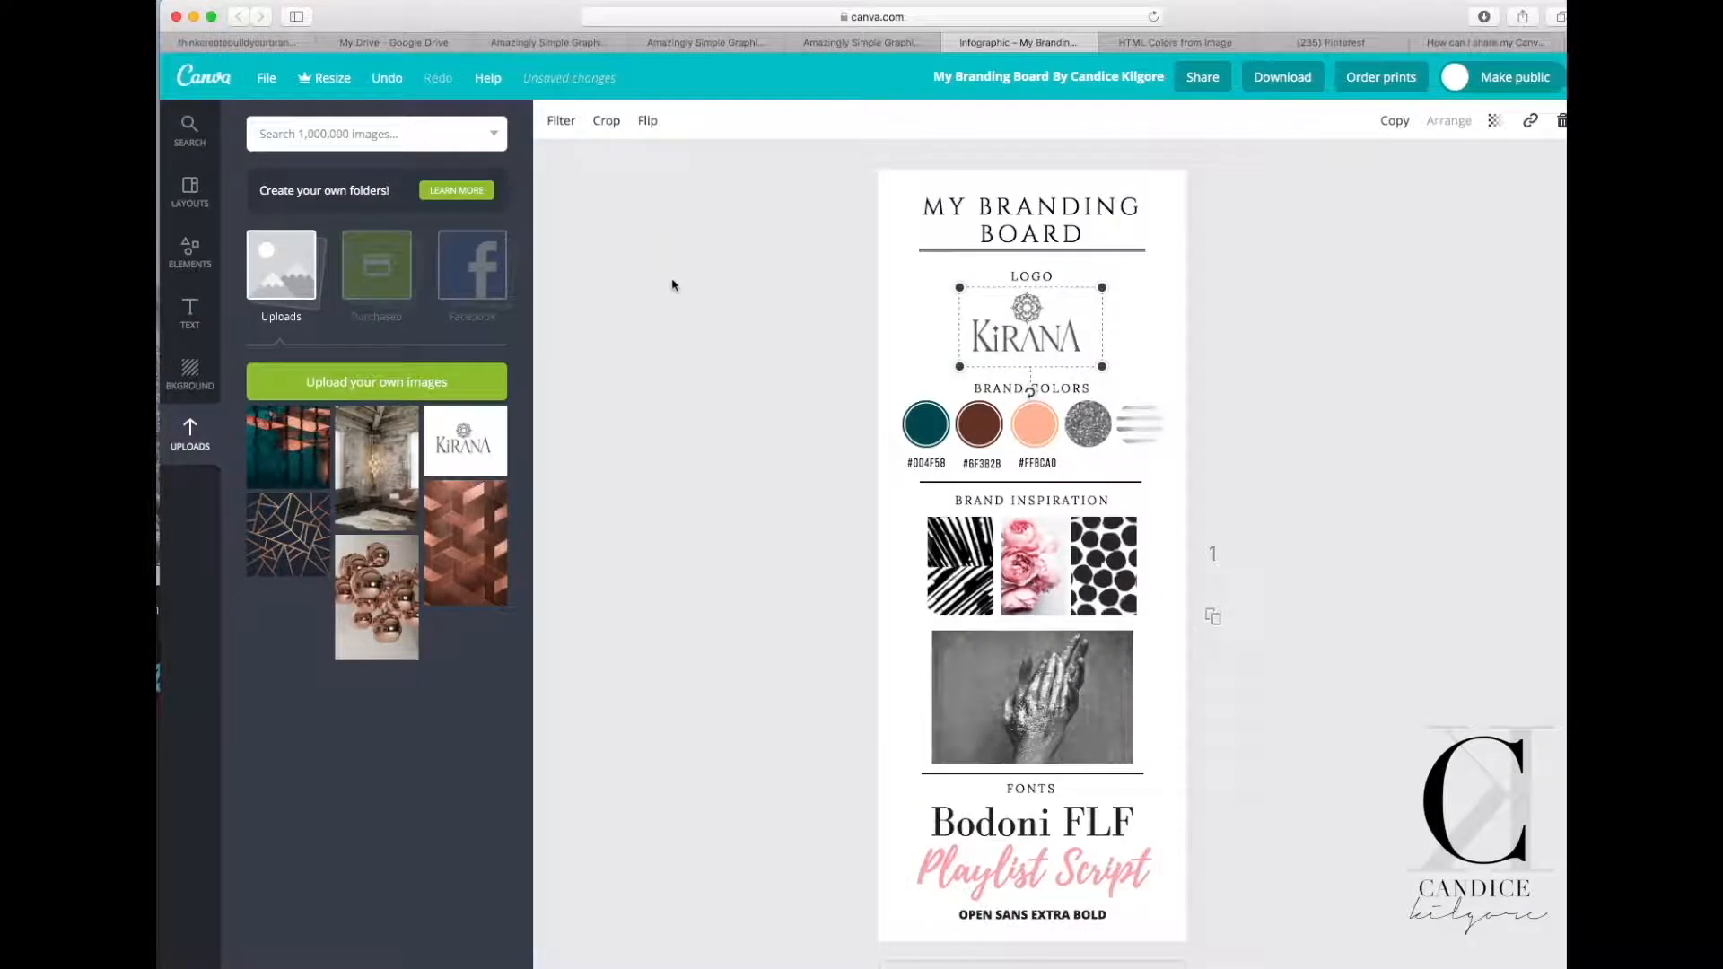
click(793, 395)
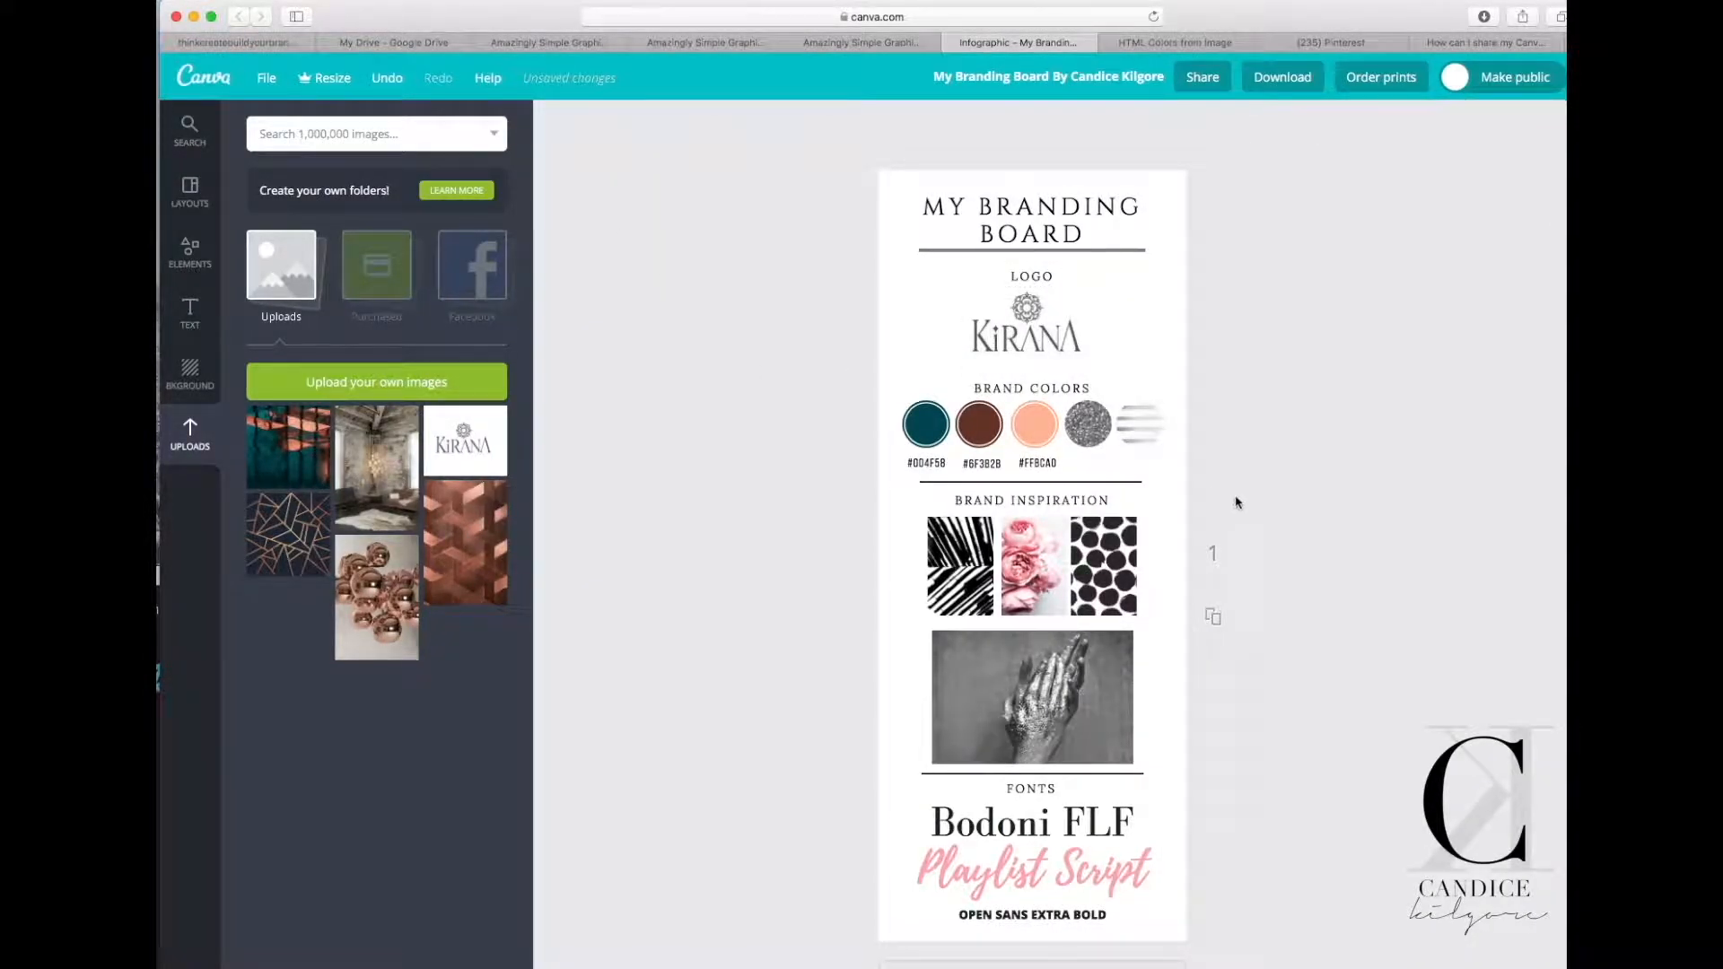
drag(1050, 320, 1041, 315)
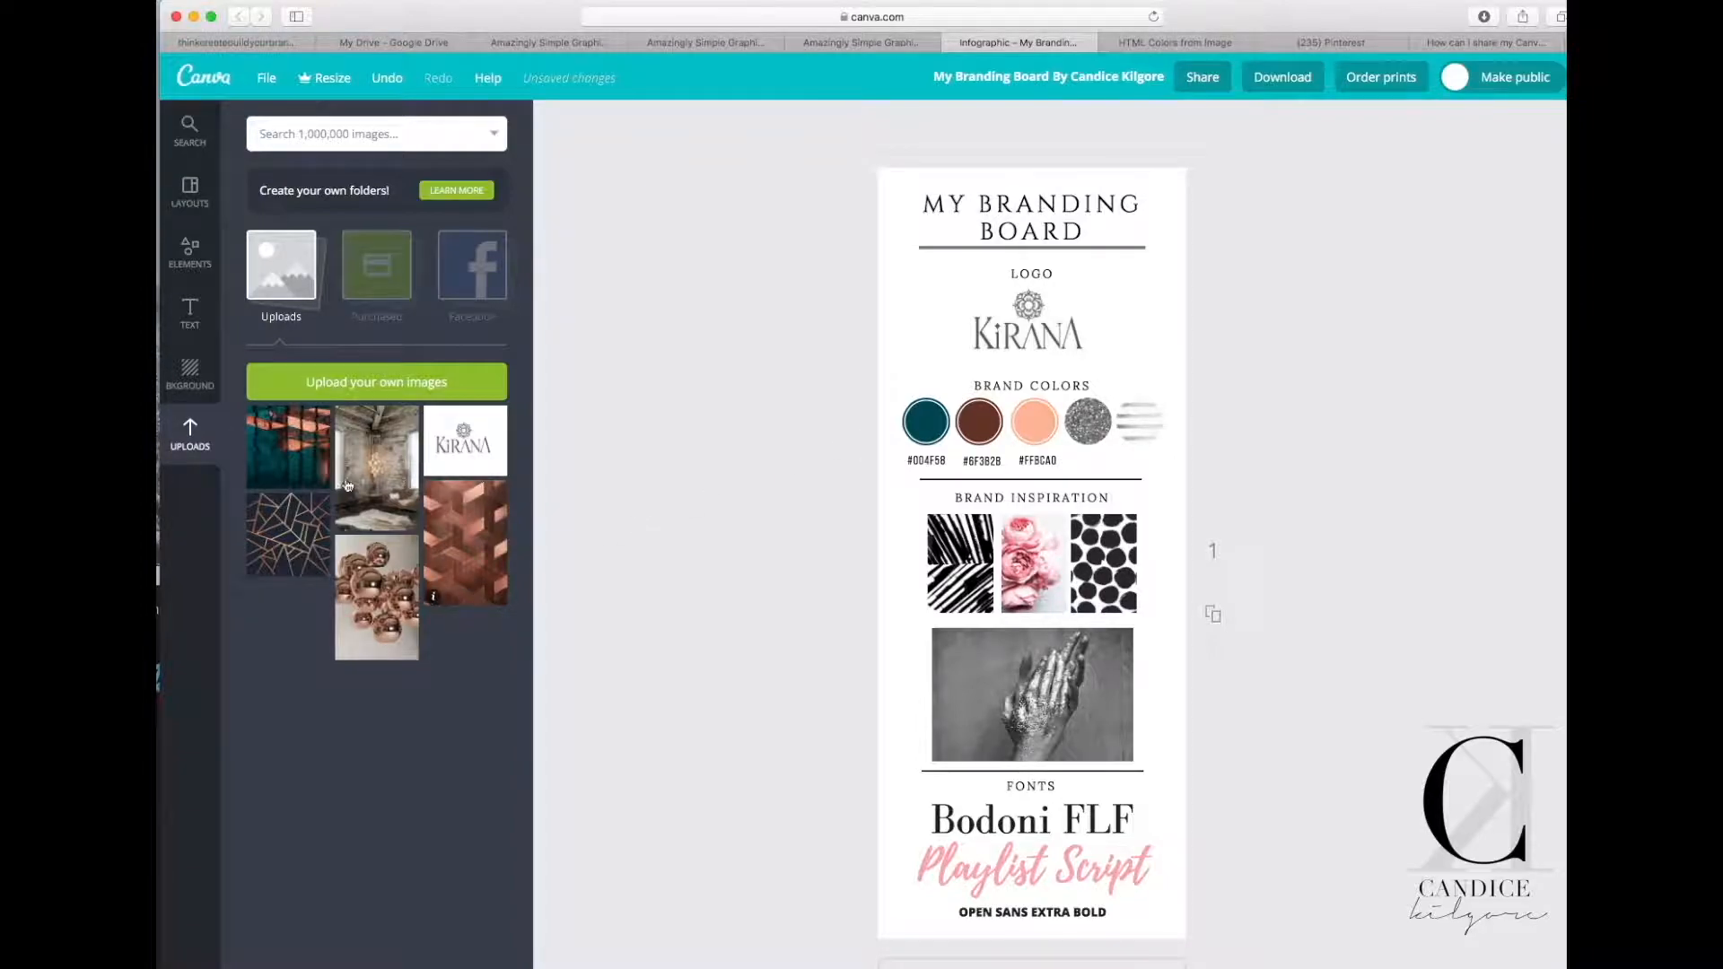
Fill the fourth brand color circle with the teal-and-copper picture and enlarge the image slightly inside the circle.
click(296, 462)
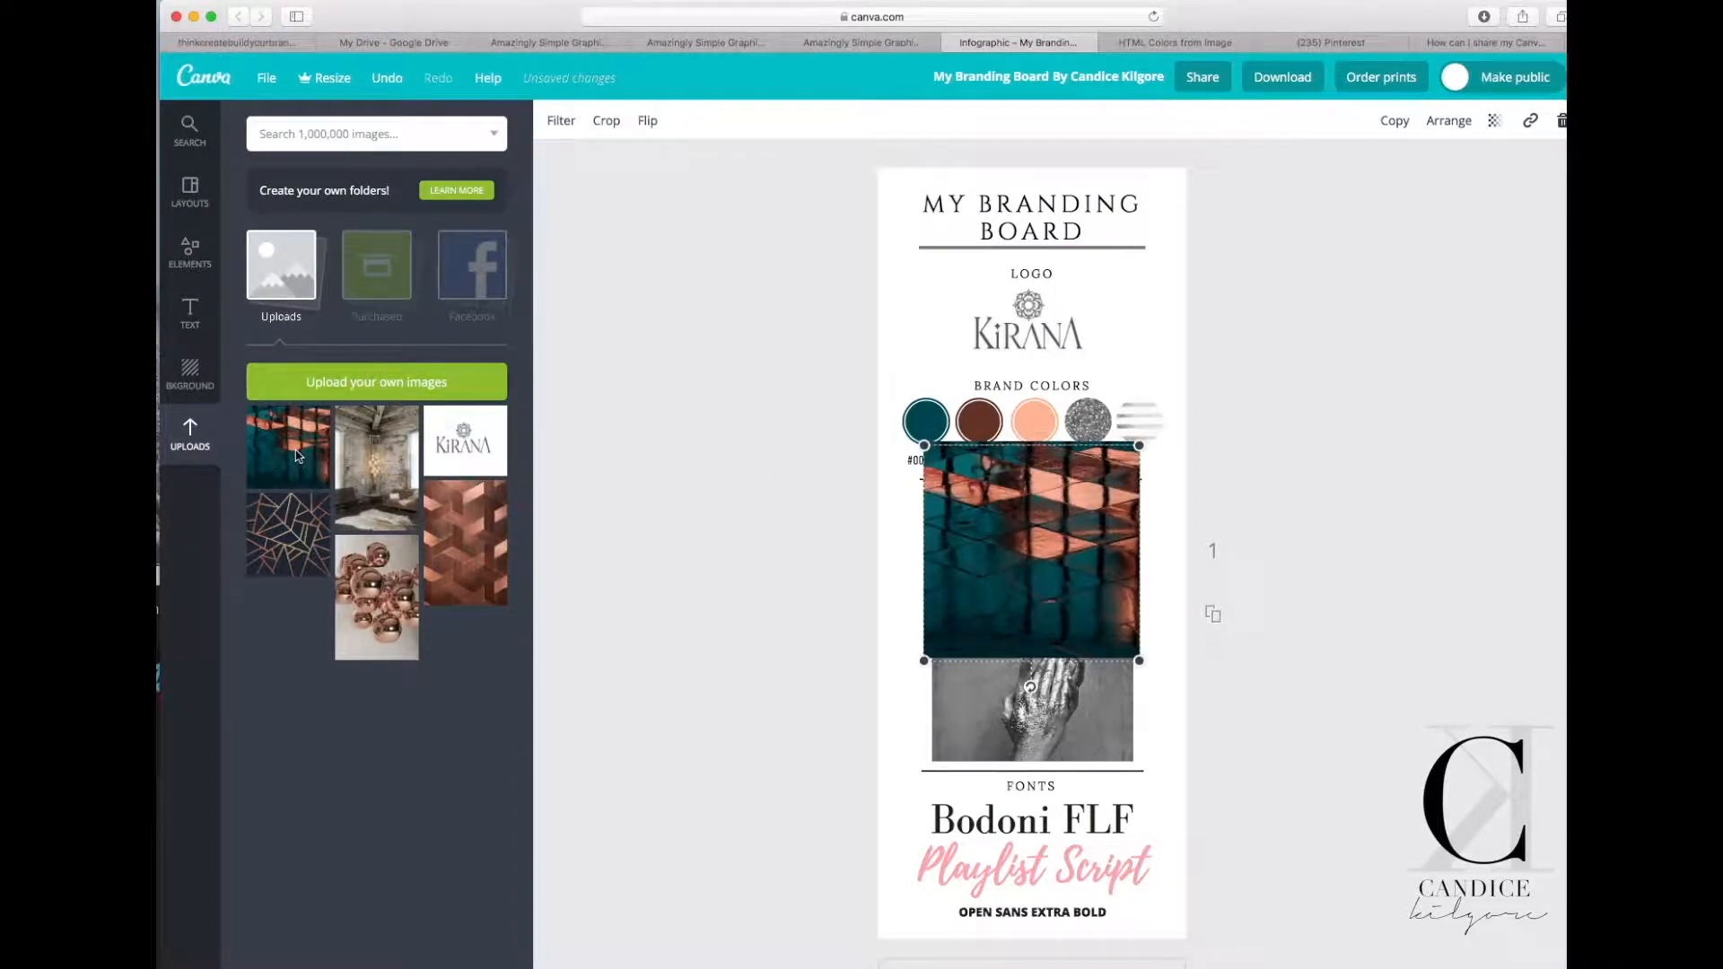
drag(1092, 535, 1086, 418)
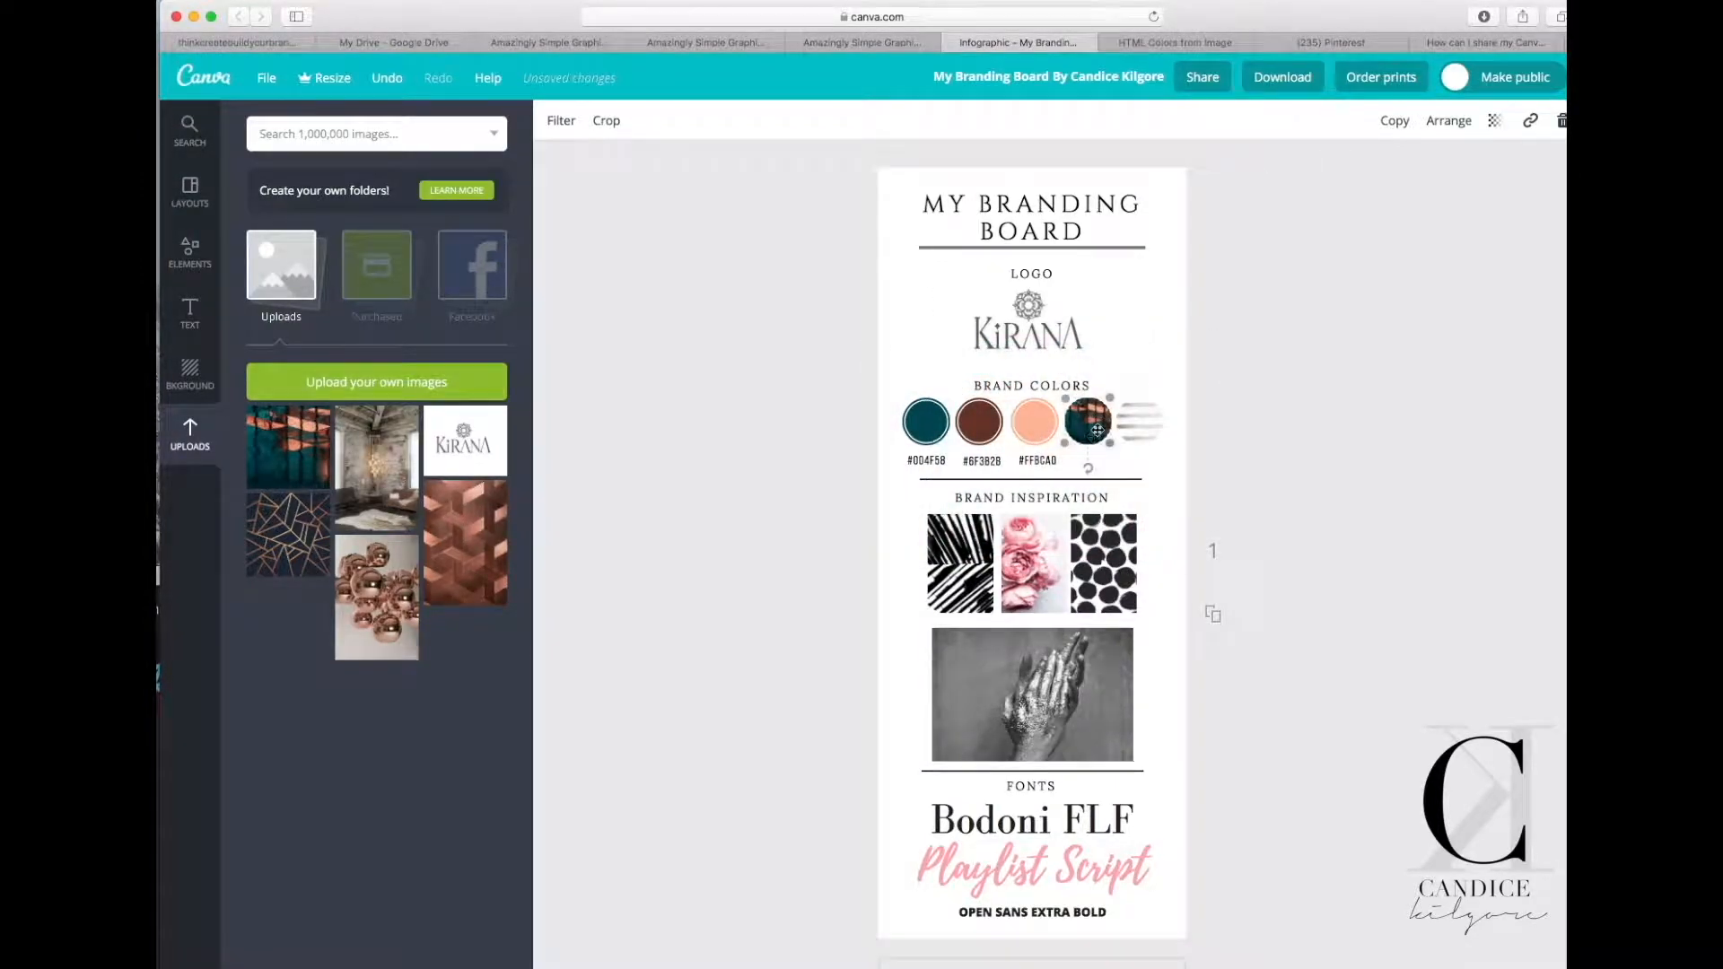
double_click(1086, 418)
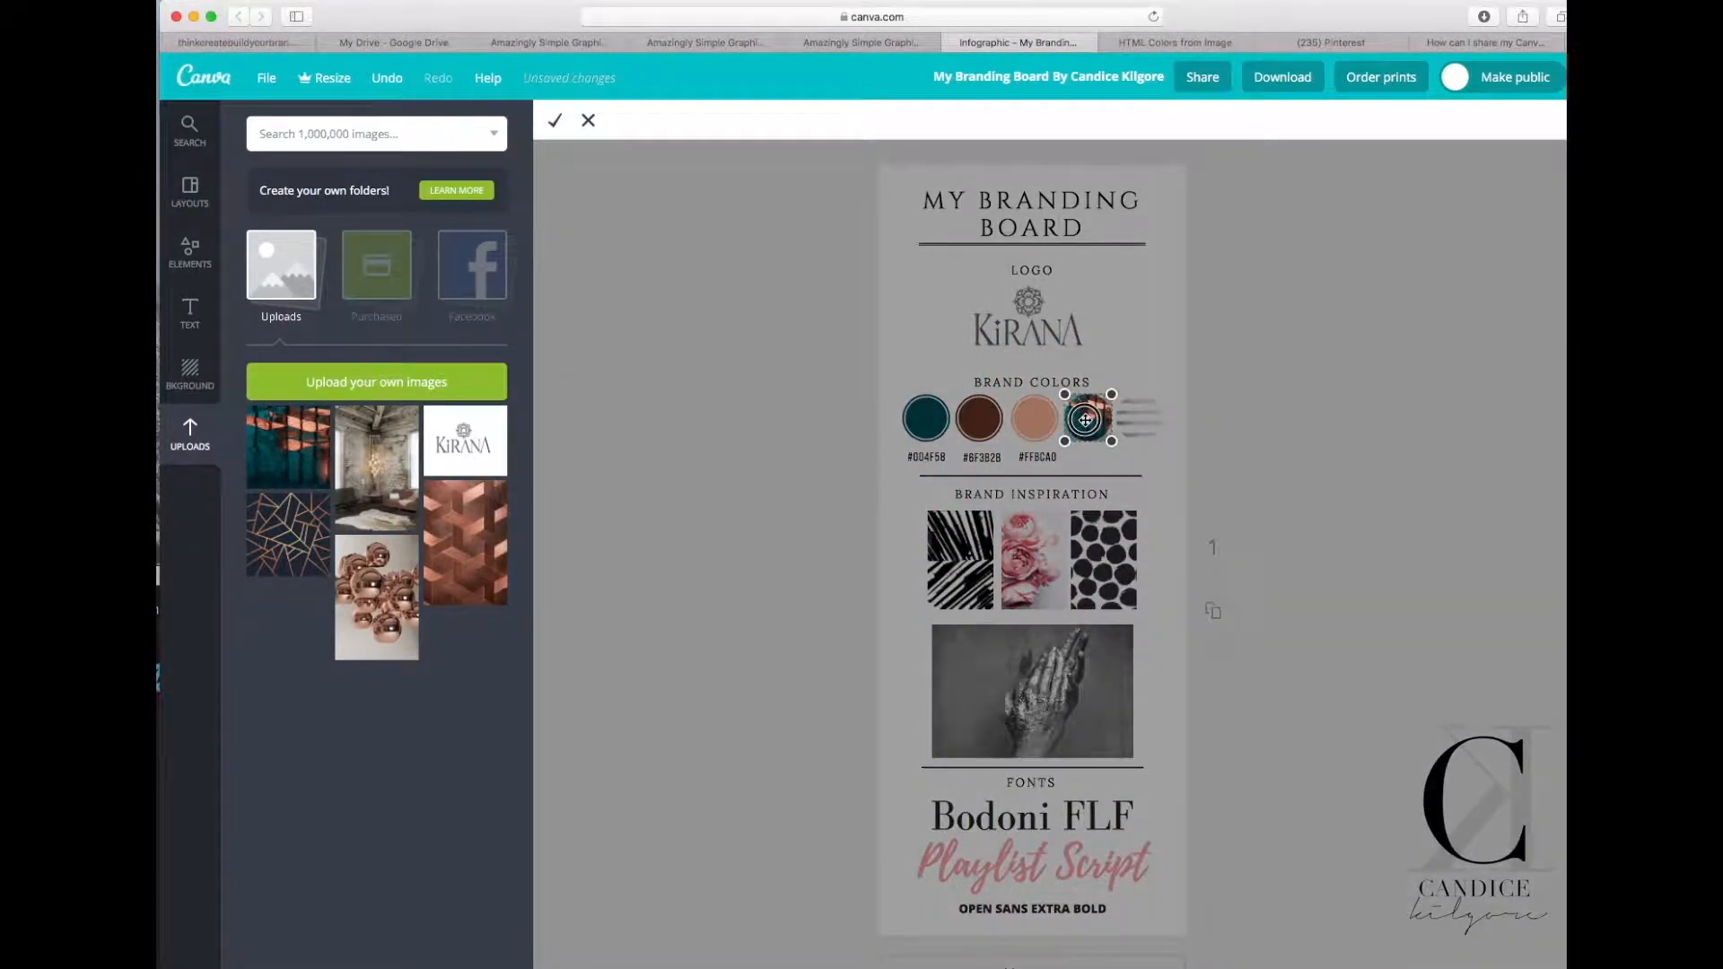
drag(1111, 441, 1083, 415)
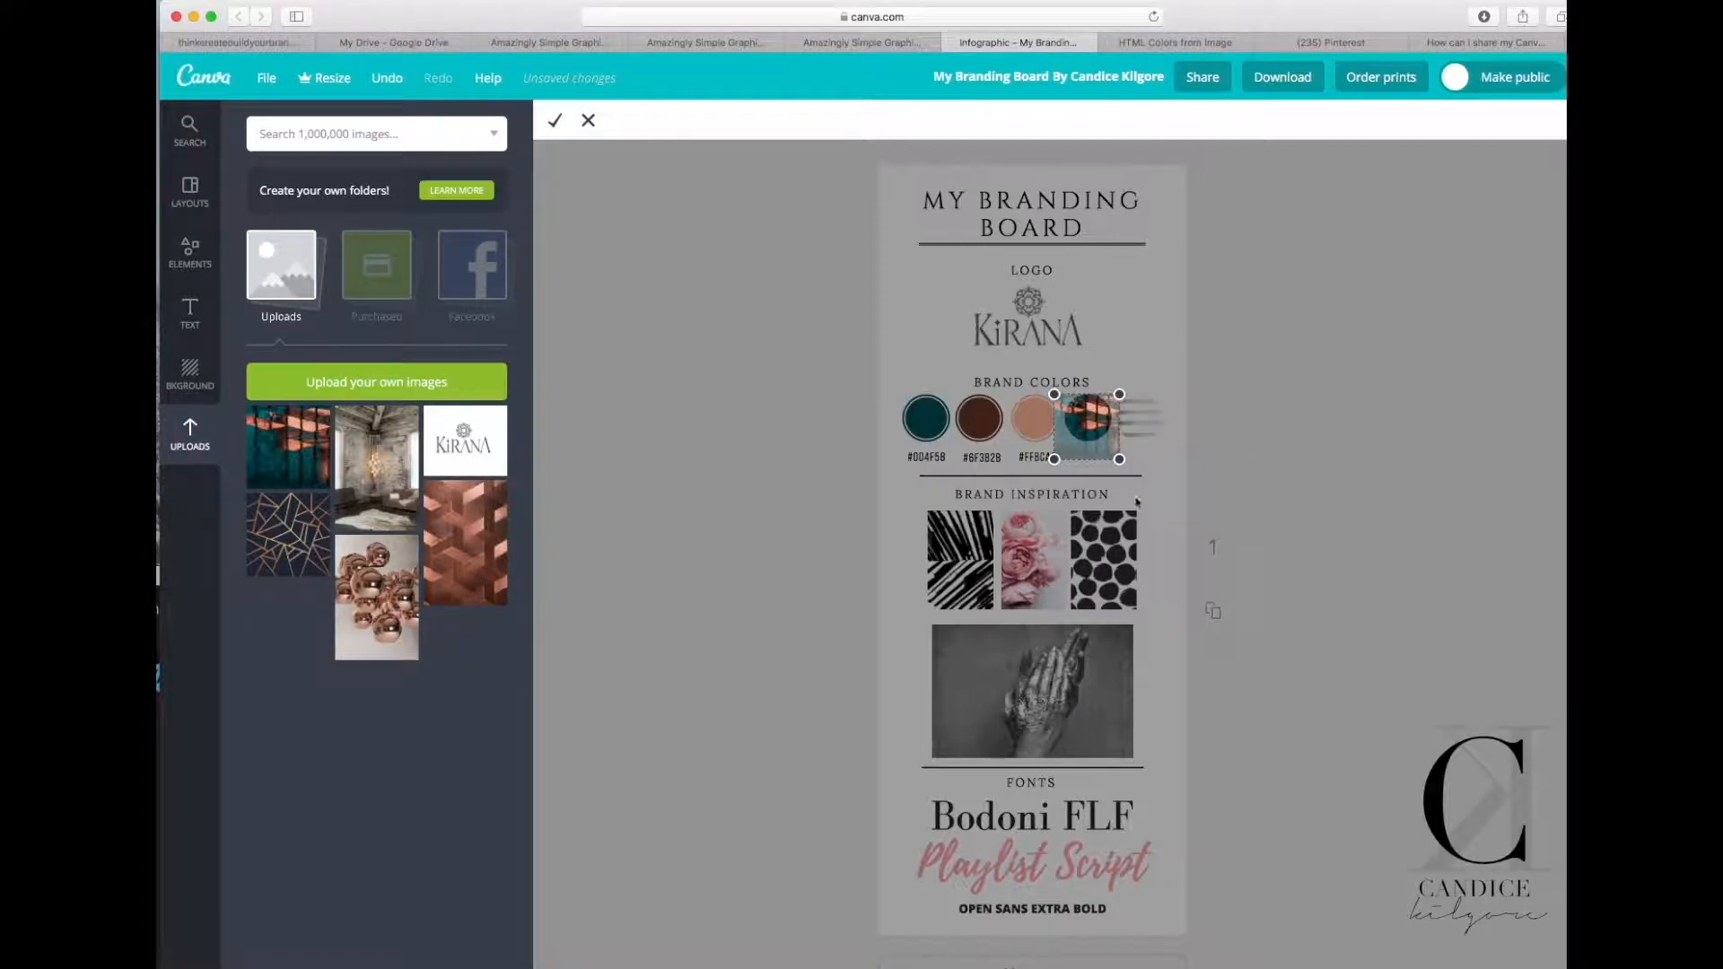
click(554, 120)
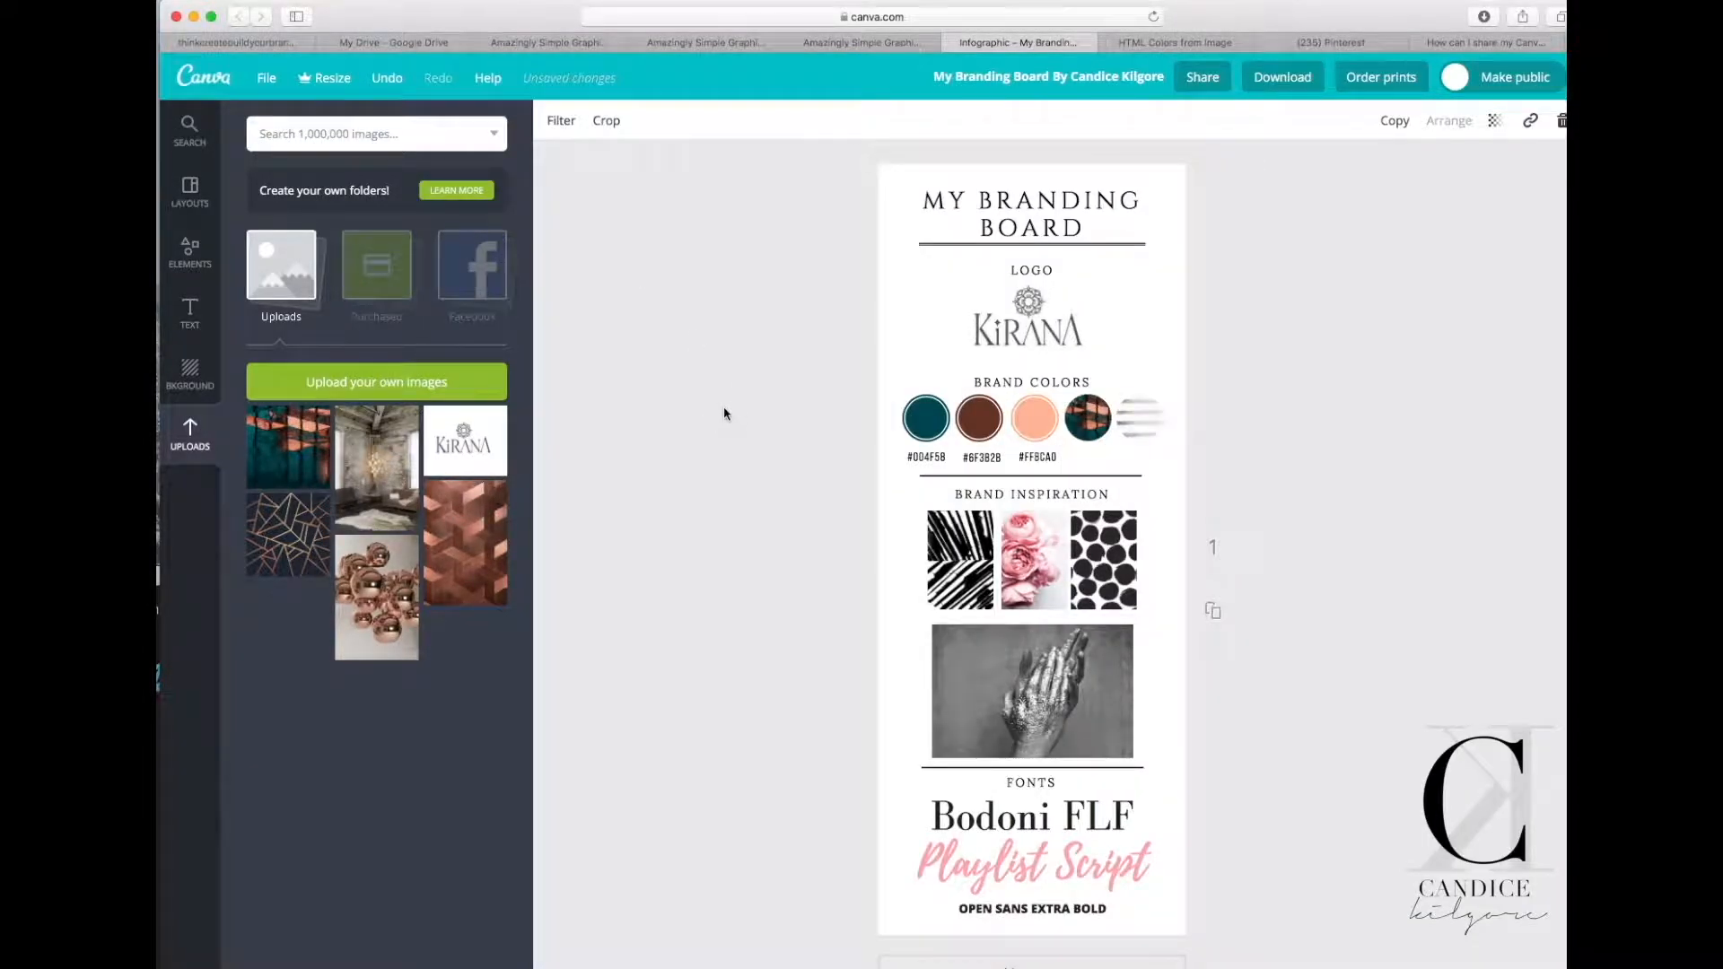
click(740, 411)
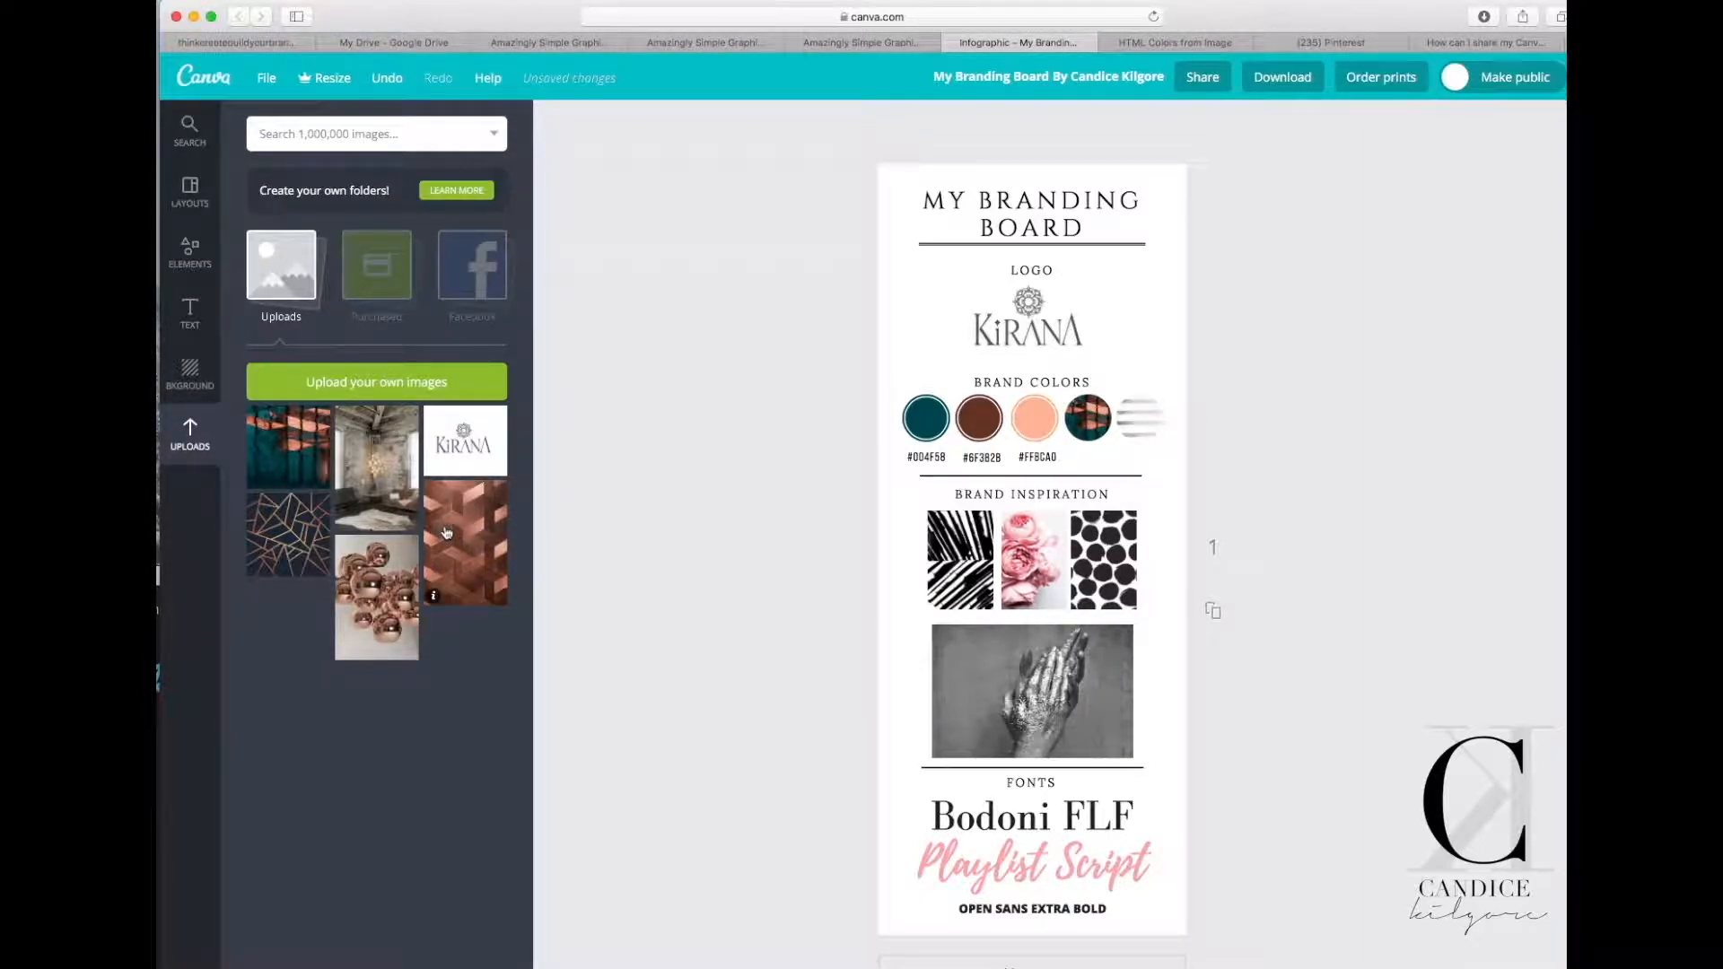
Fill the fifth brand color circle and the first Brand Inspiration frame with the uploaded copper geometric pattern.
drag(447, 535, 1138, 418)
click(786, 541)
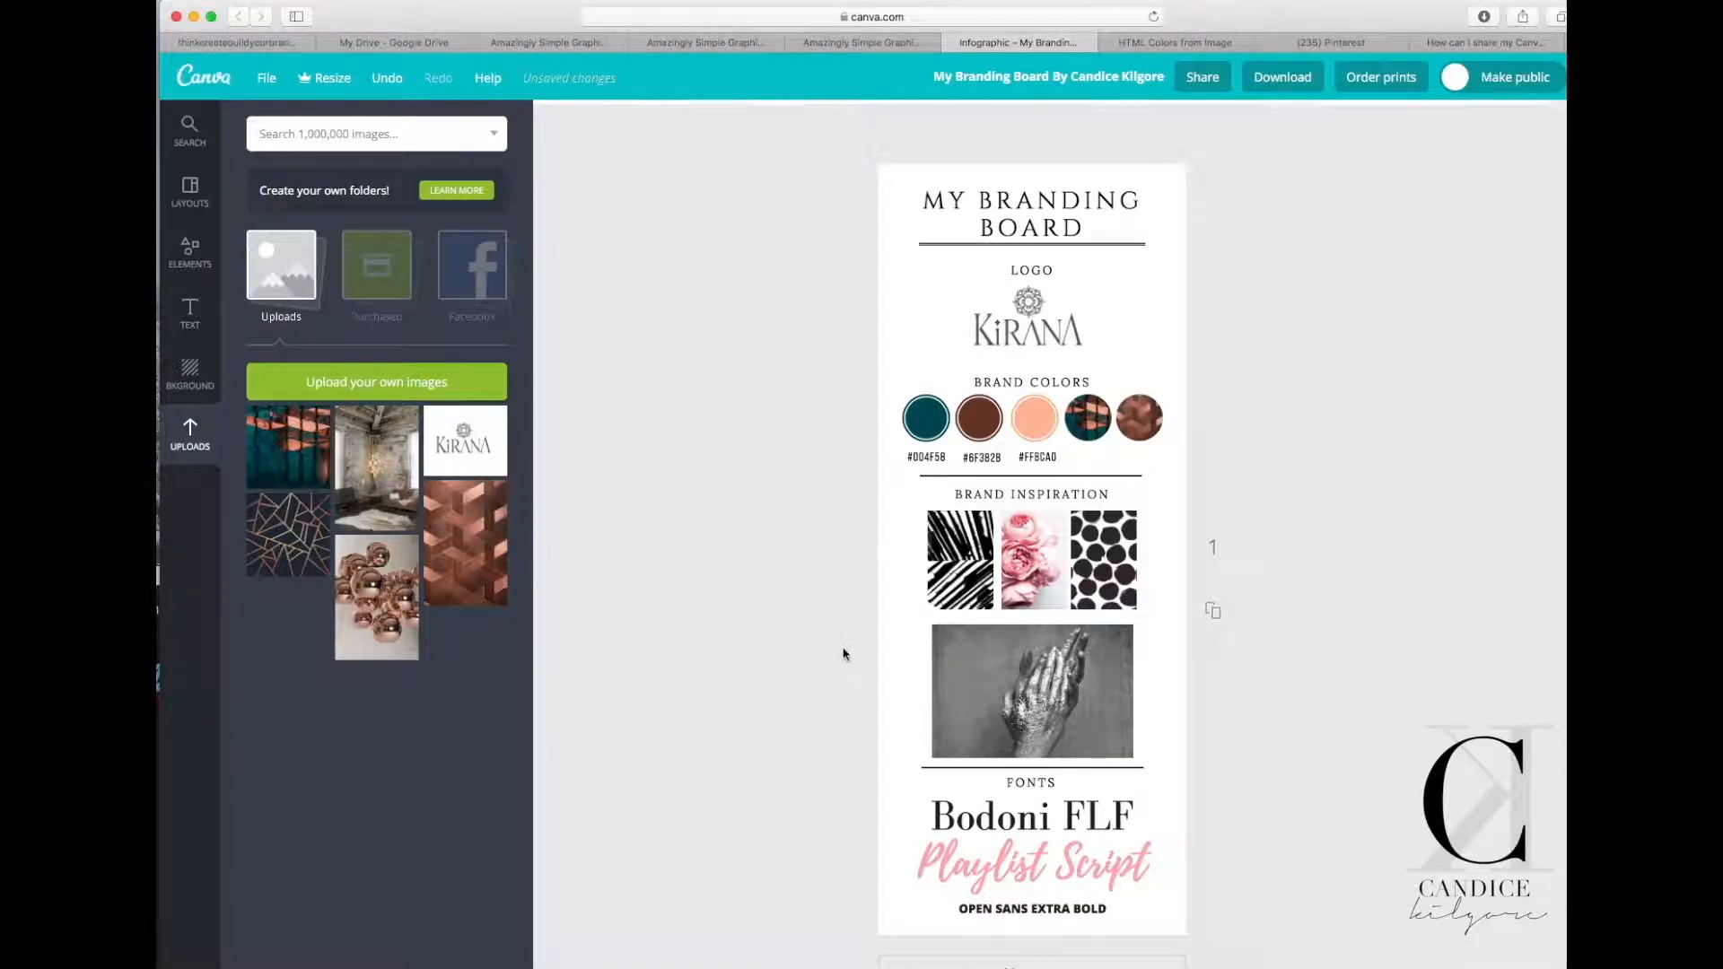
click(965, 565)
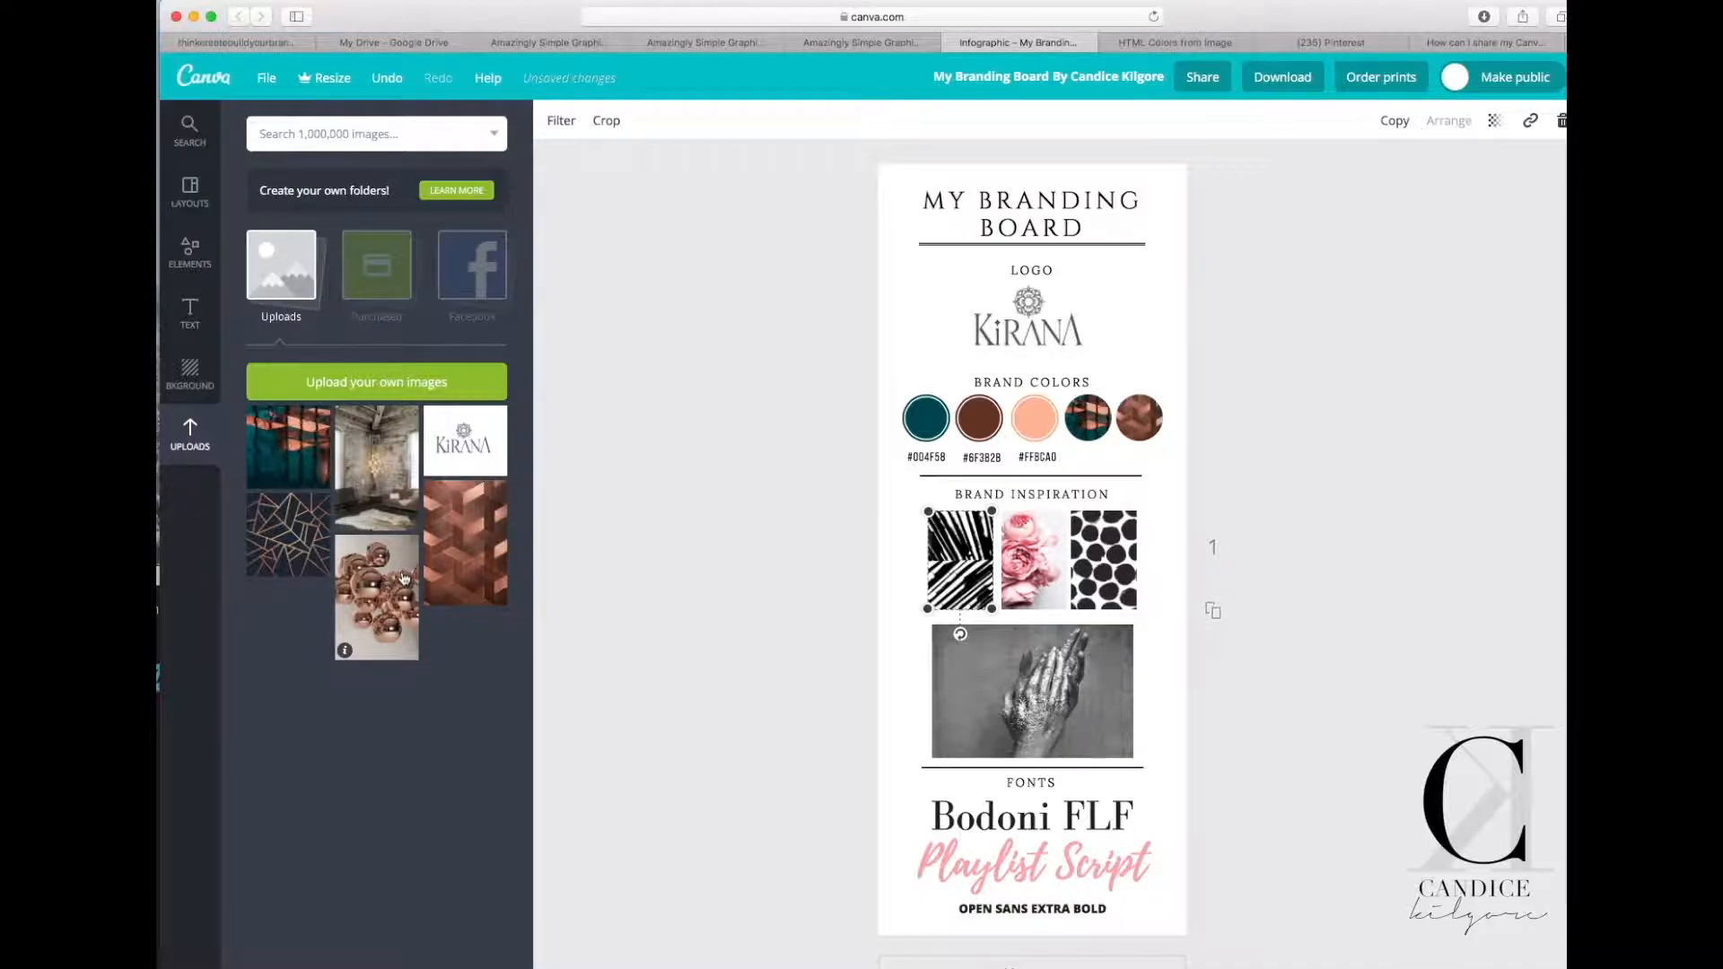
click(467, 553)
drag(466, 554, 956, 582)
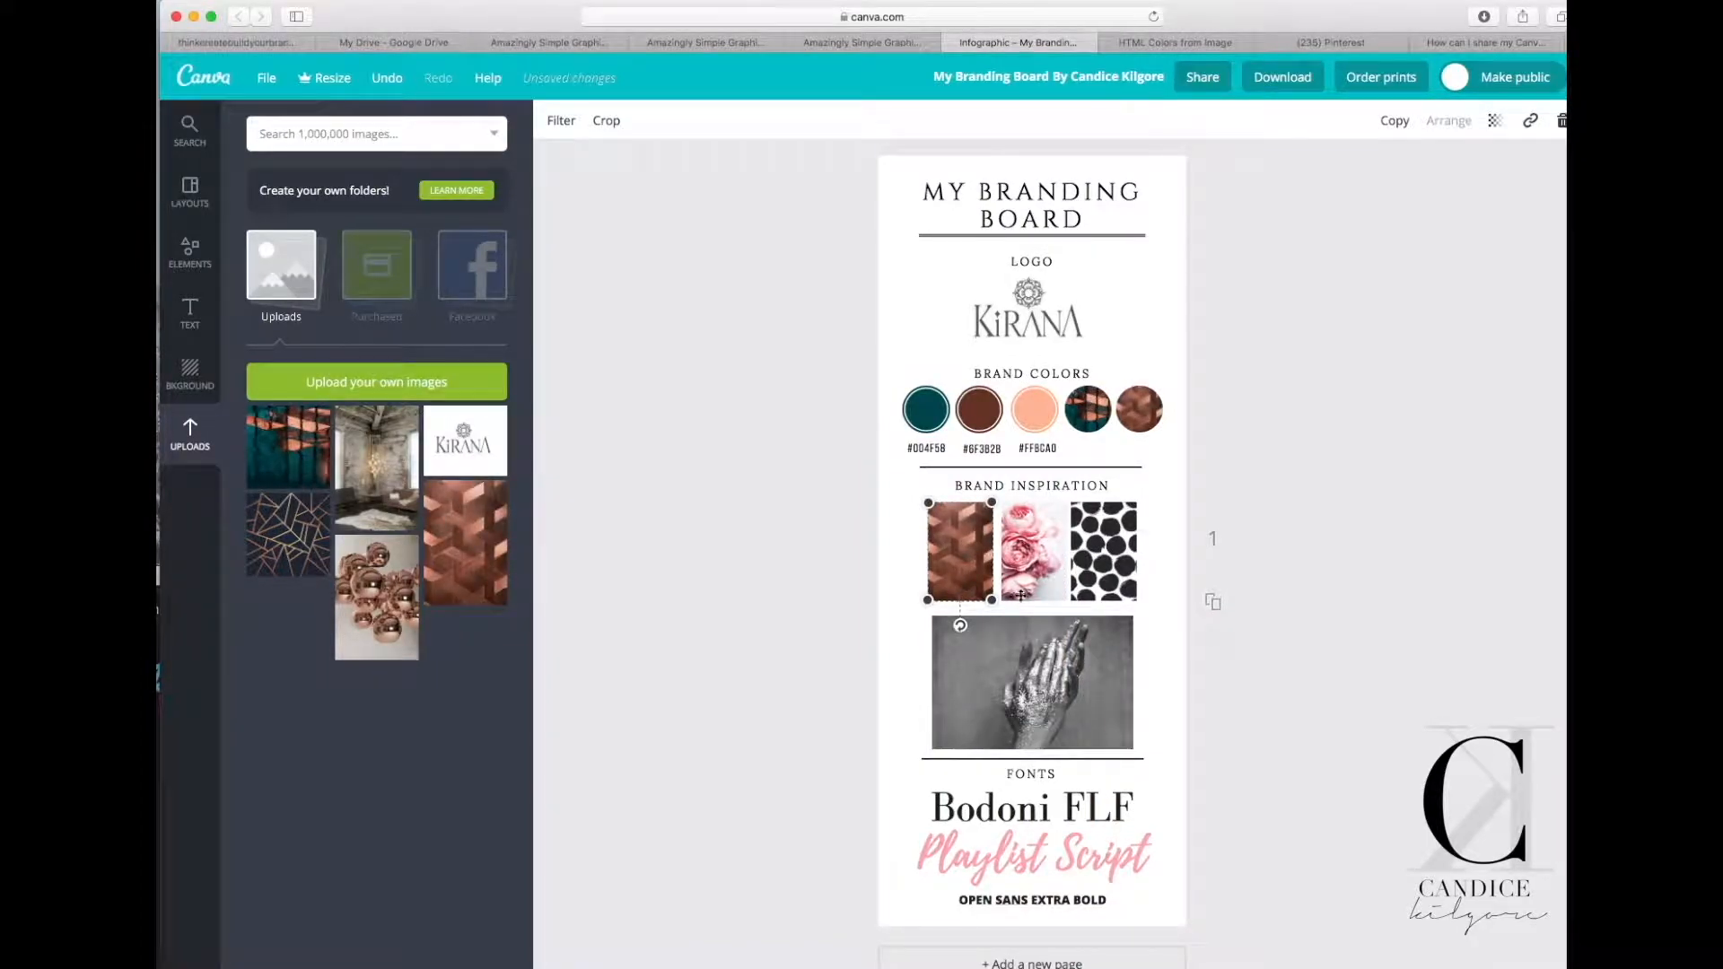
Try the teal-and-copper picture in the first Brand Inspiration frame and remove the image from that frame.
click(1043, 567)
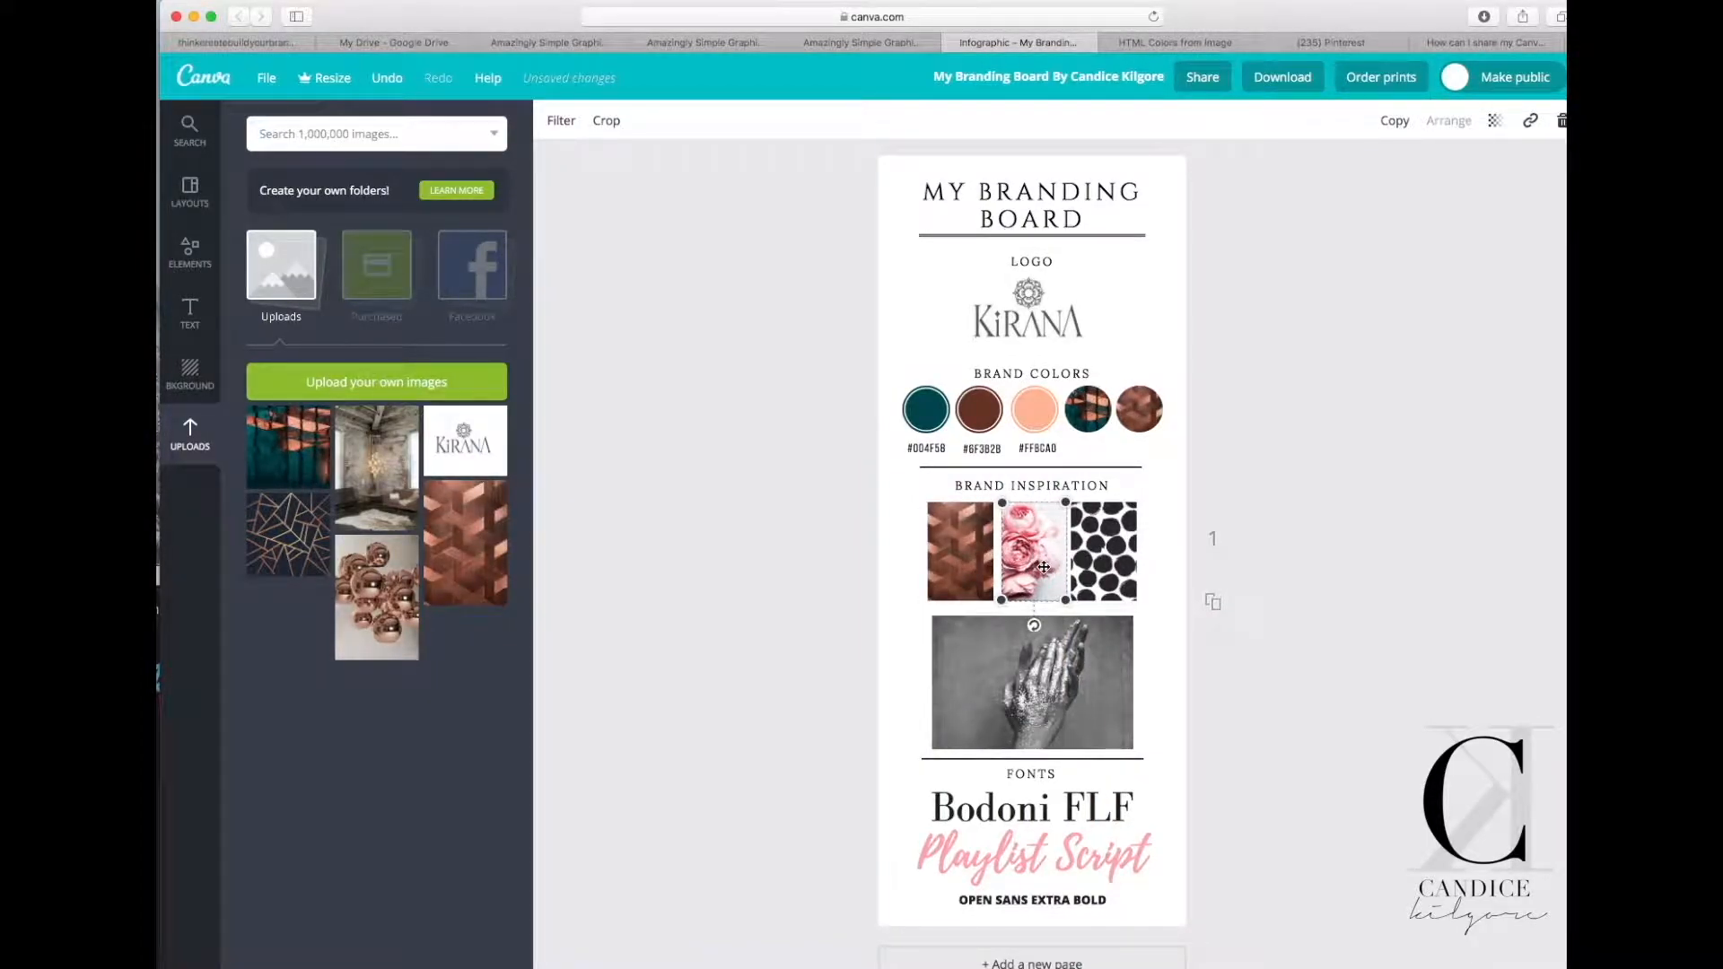
click(296, 462)
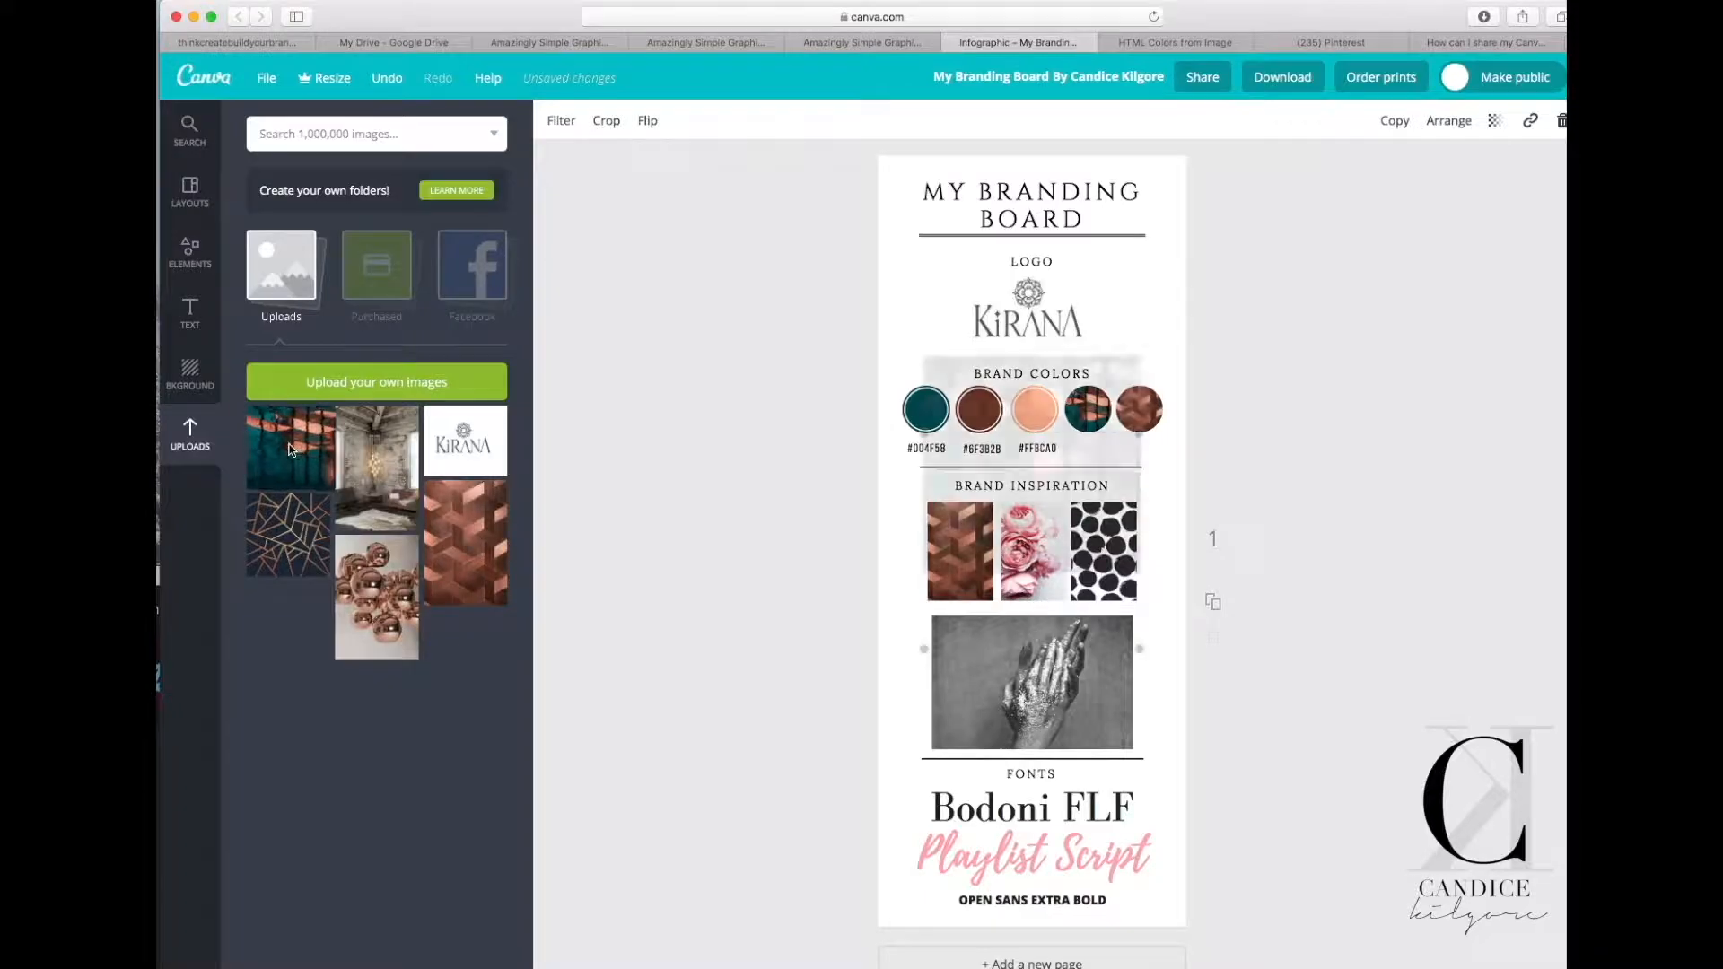
drag(1041, 525, 993, 554)
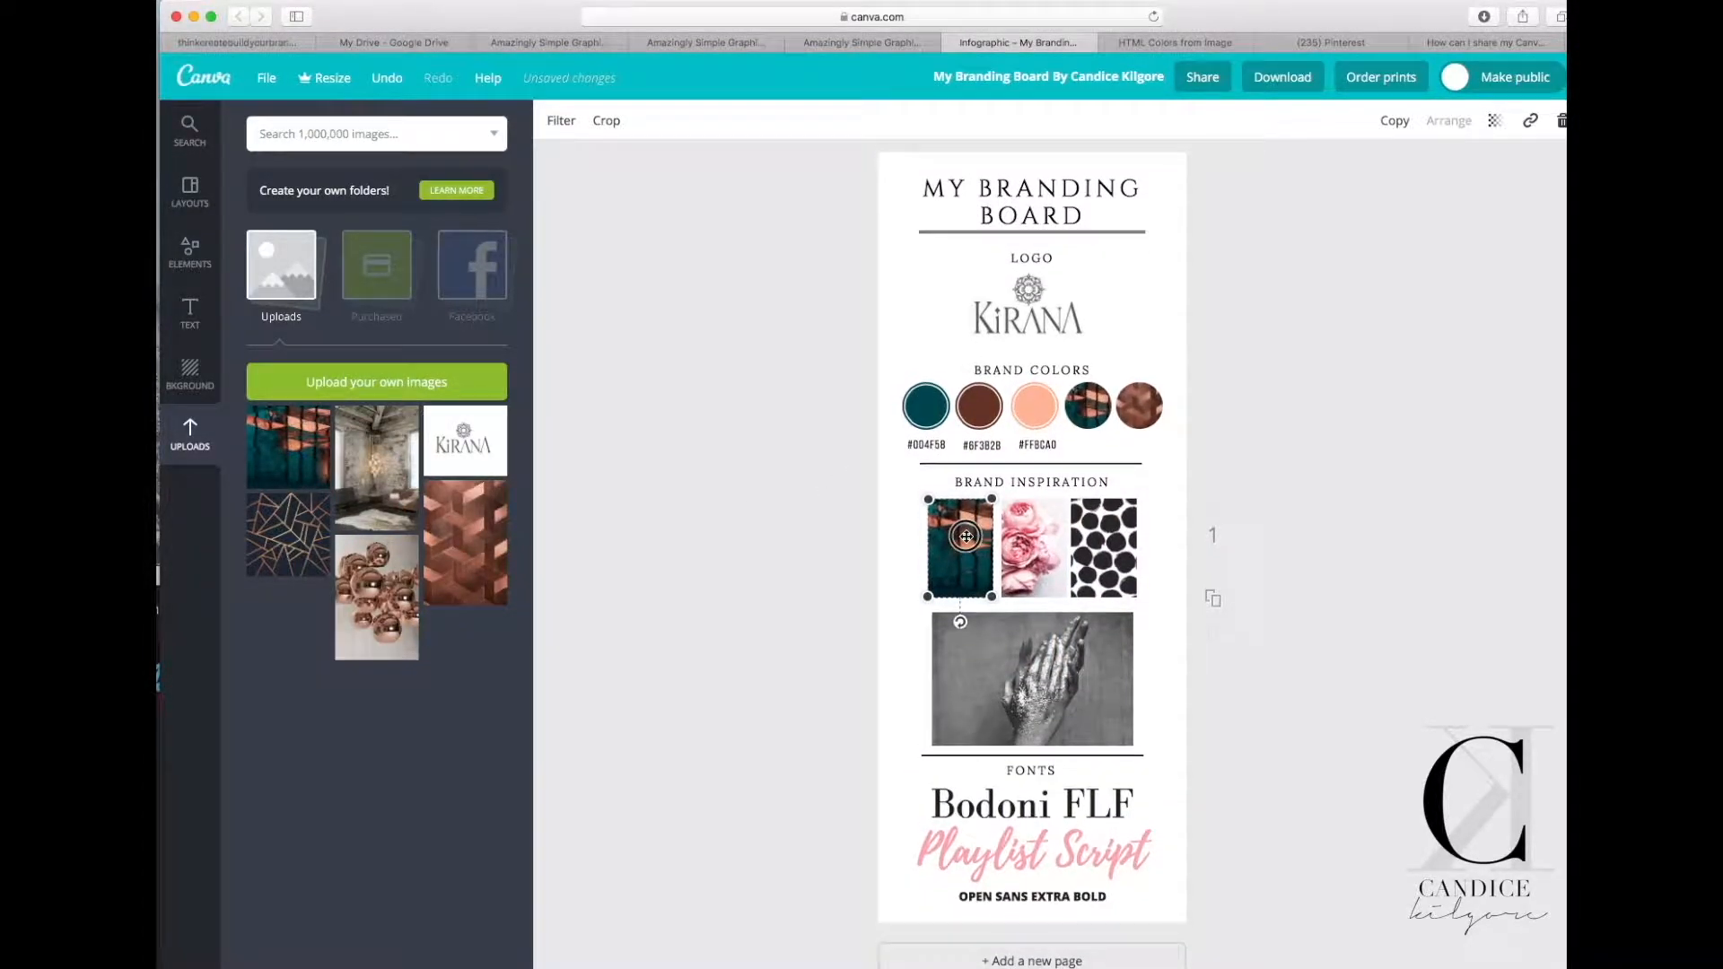
double_click(965, 536)
drag(969, 537, 971, 537)
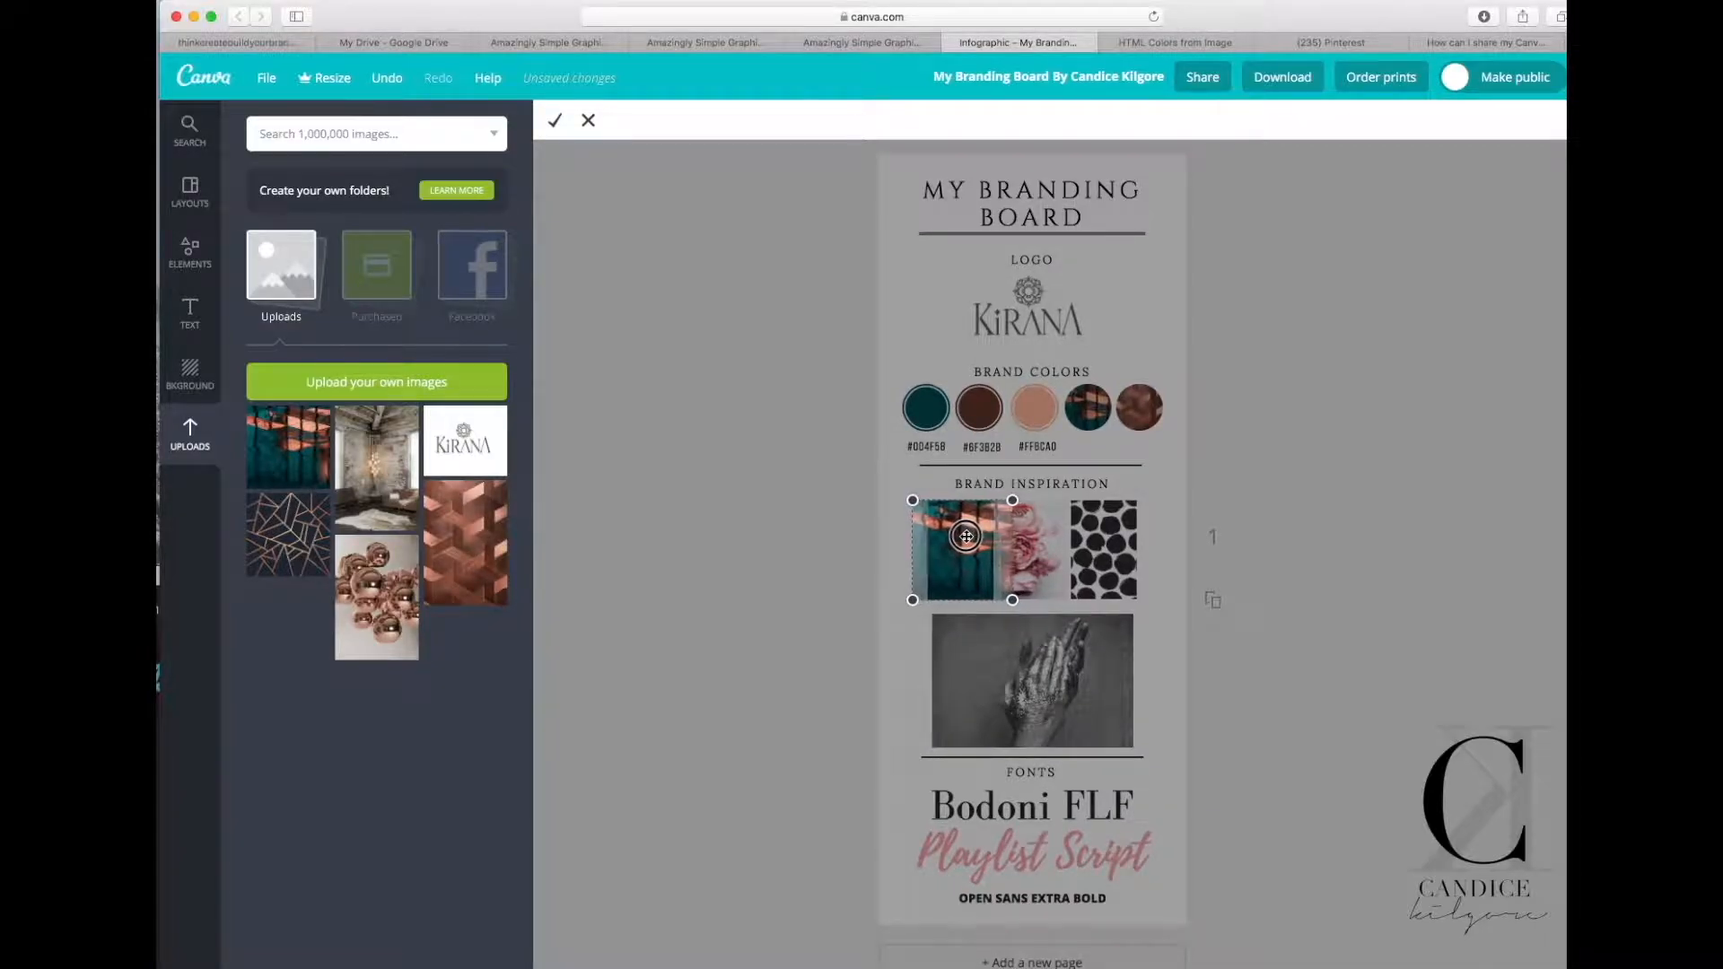
click(587, 121)
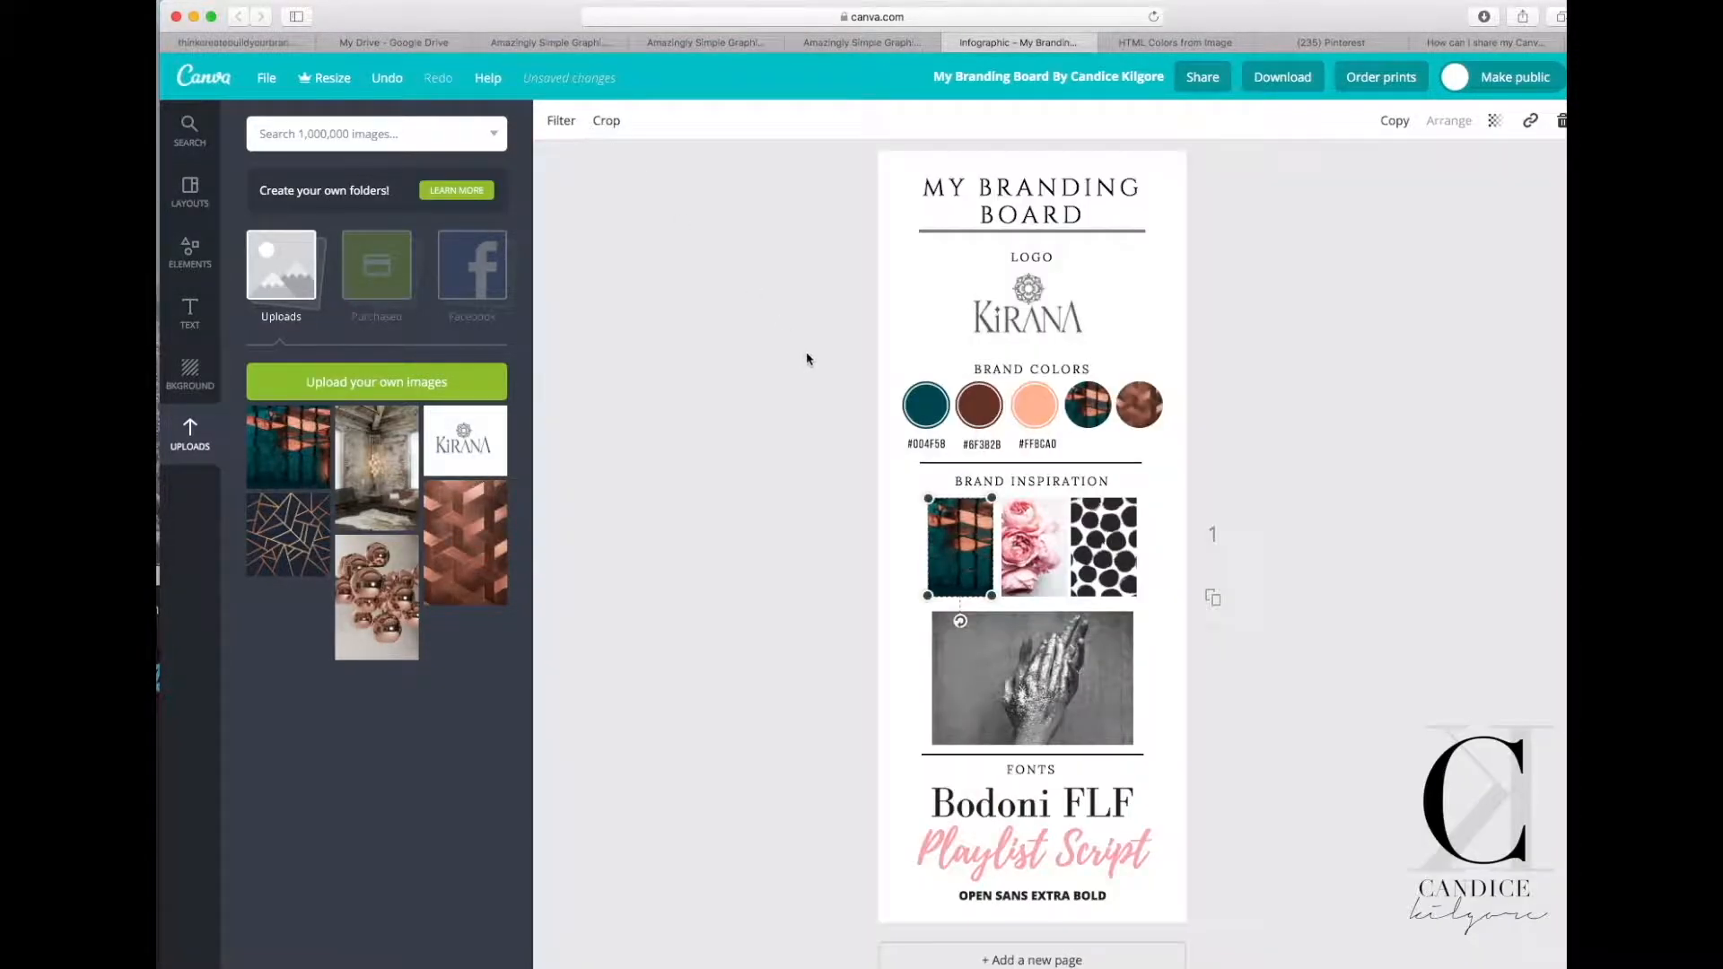
click(1561, 122)
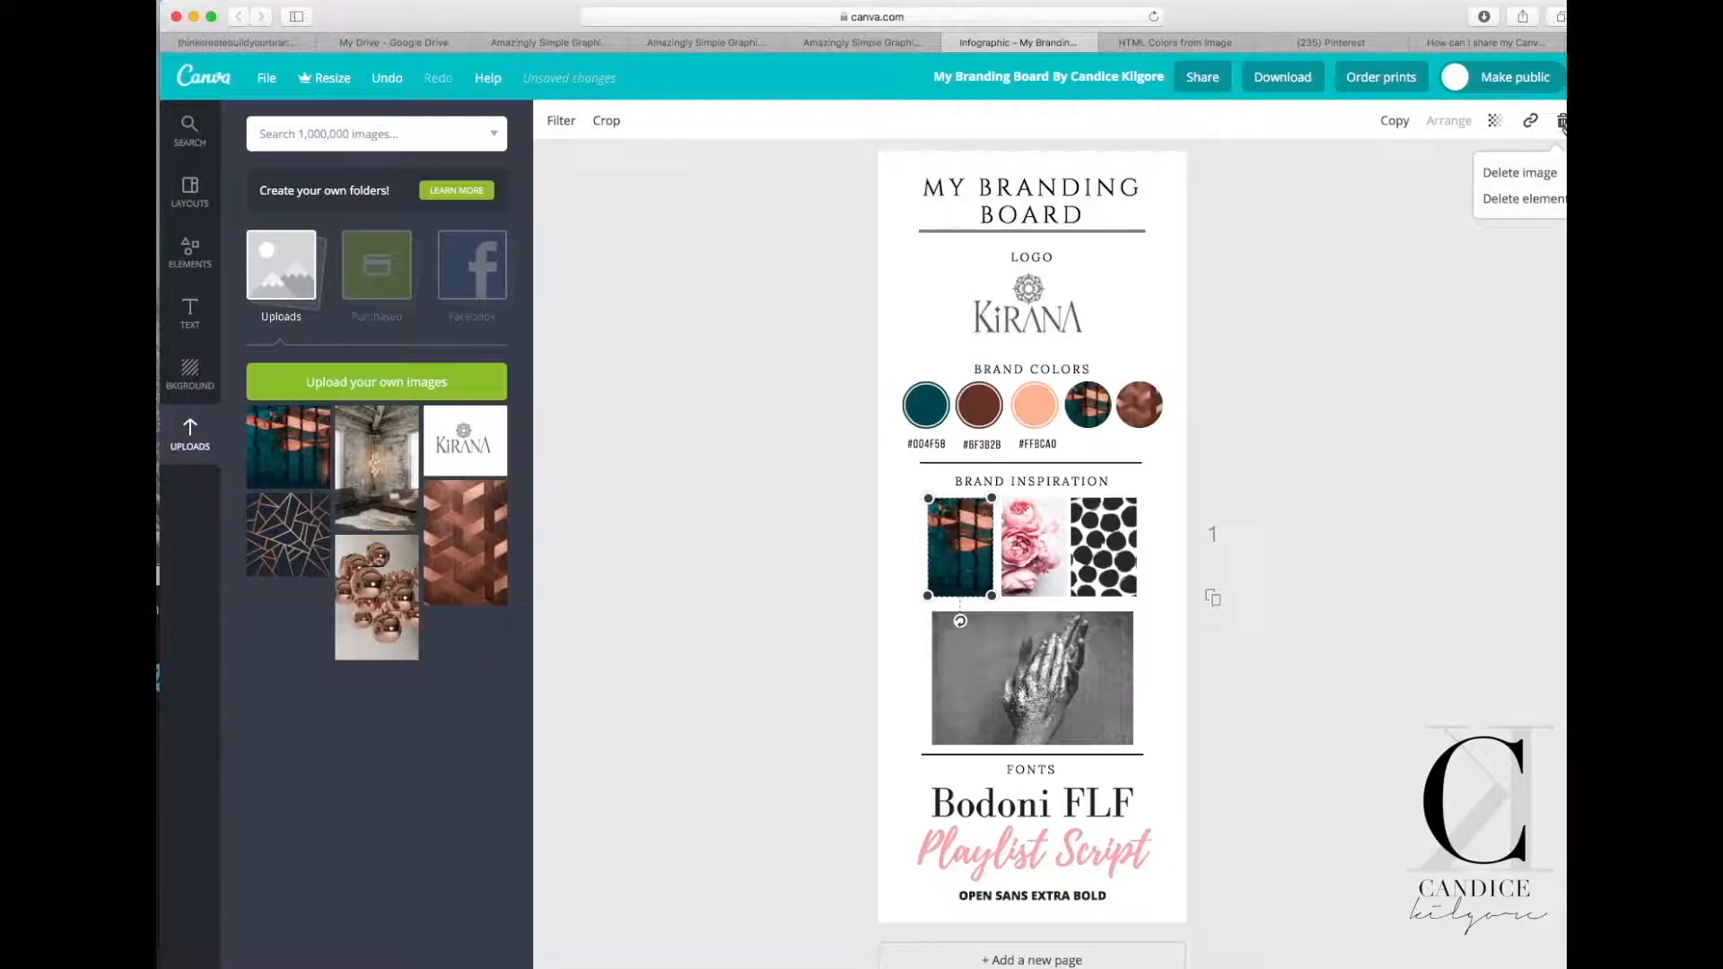
click(1536, 172)
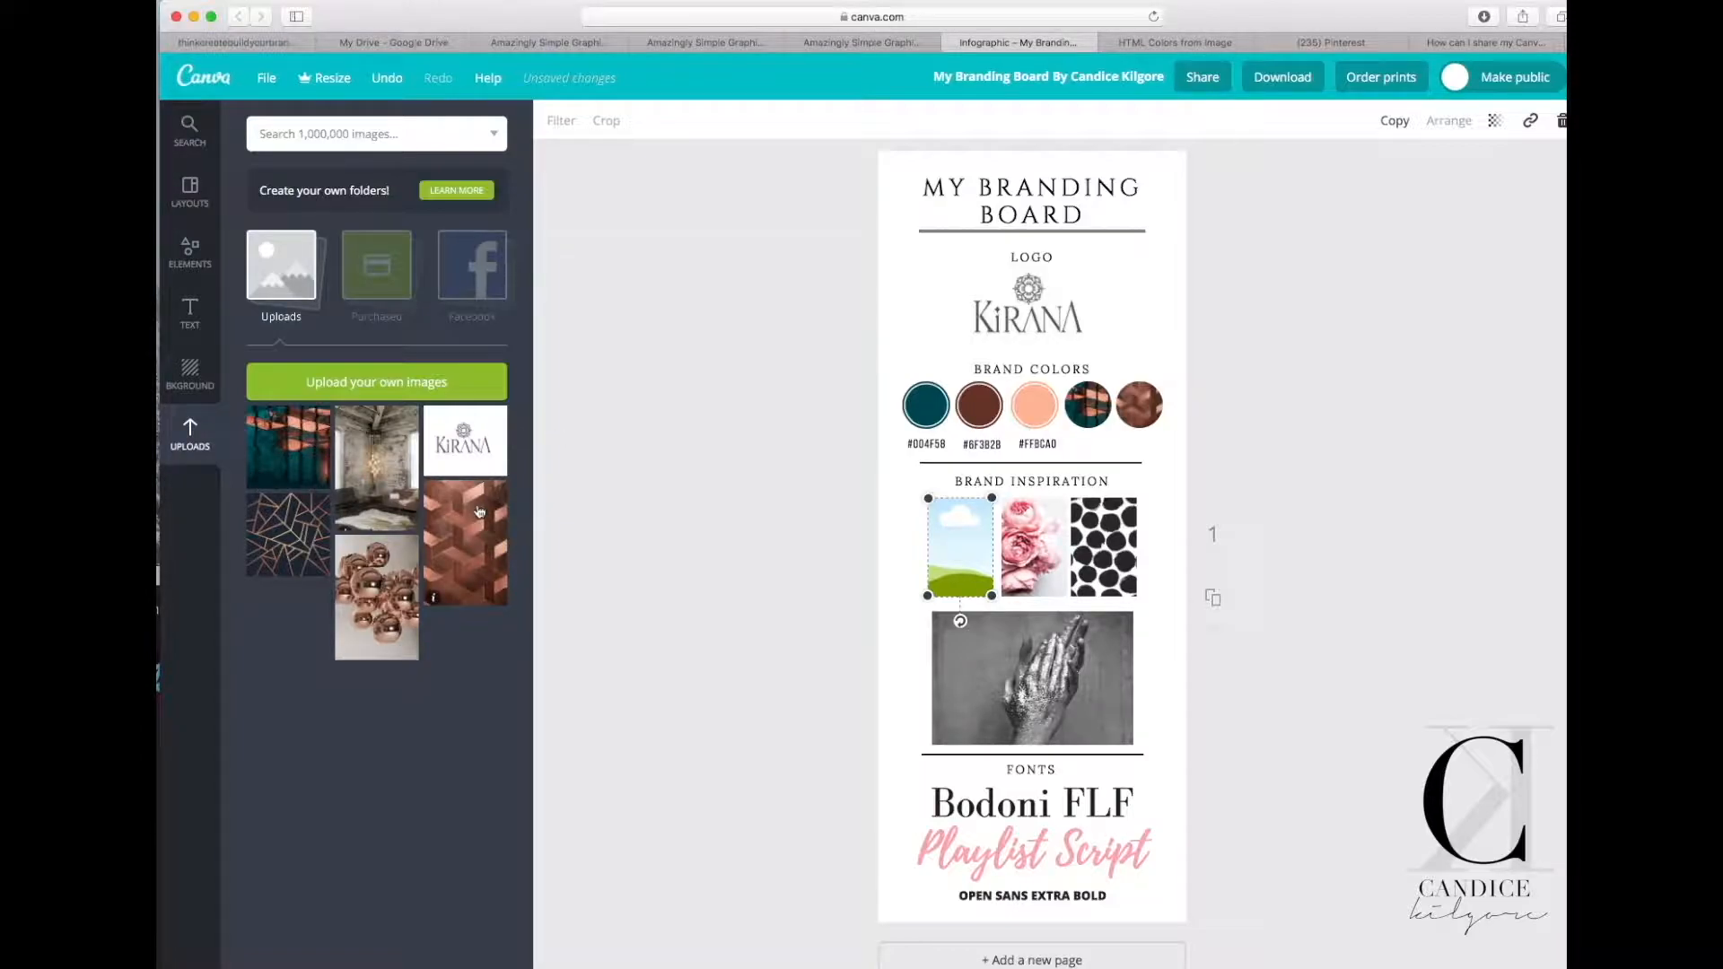
Fill the first Brand Inspiration frame with the copper geometric pattern and the middle frame with the teal-and-copper picture.
click(432, 599)
drag(1009, 541, 960, 536)
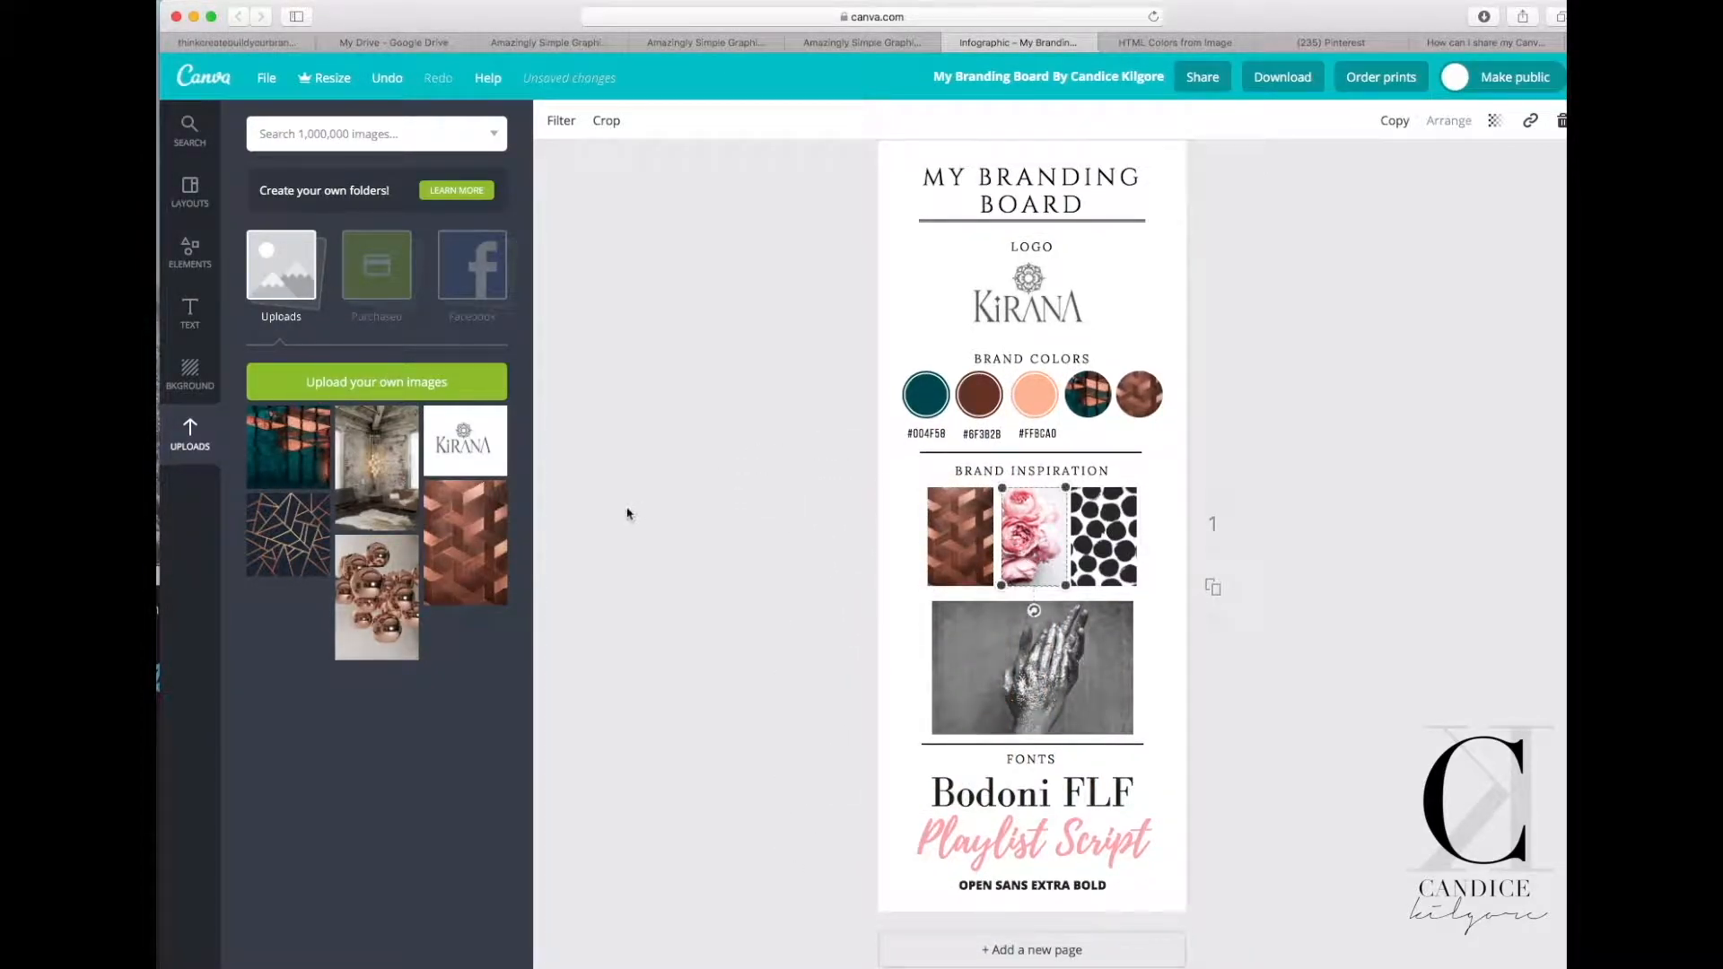
click(303, 436)
drag(986, 540, 1061, 494)
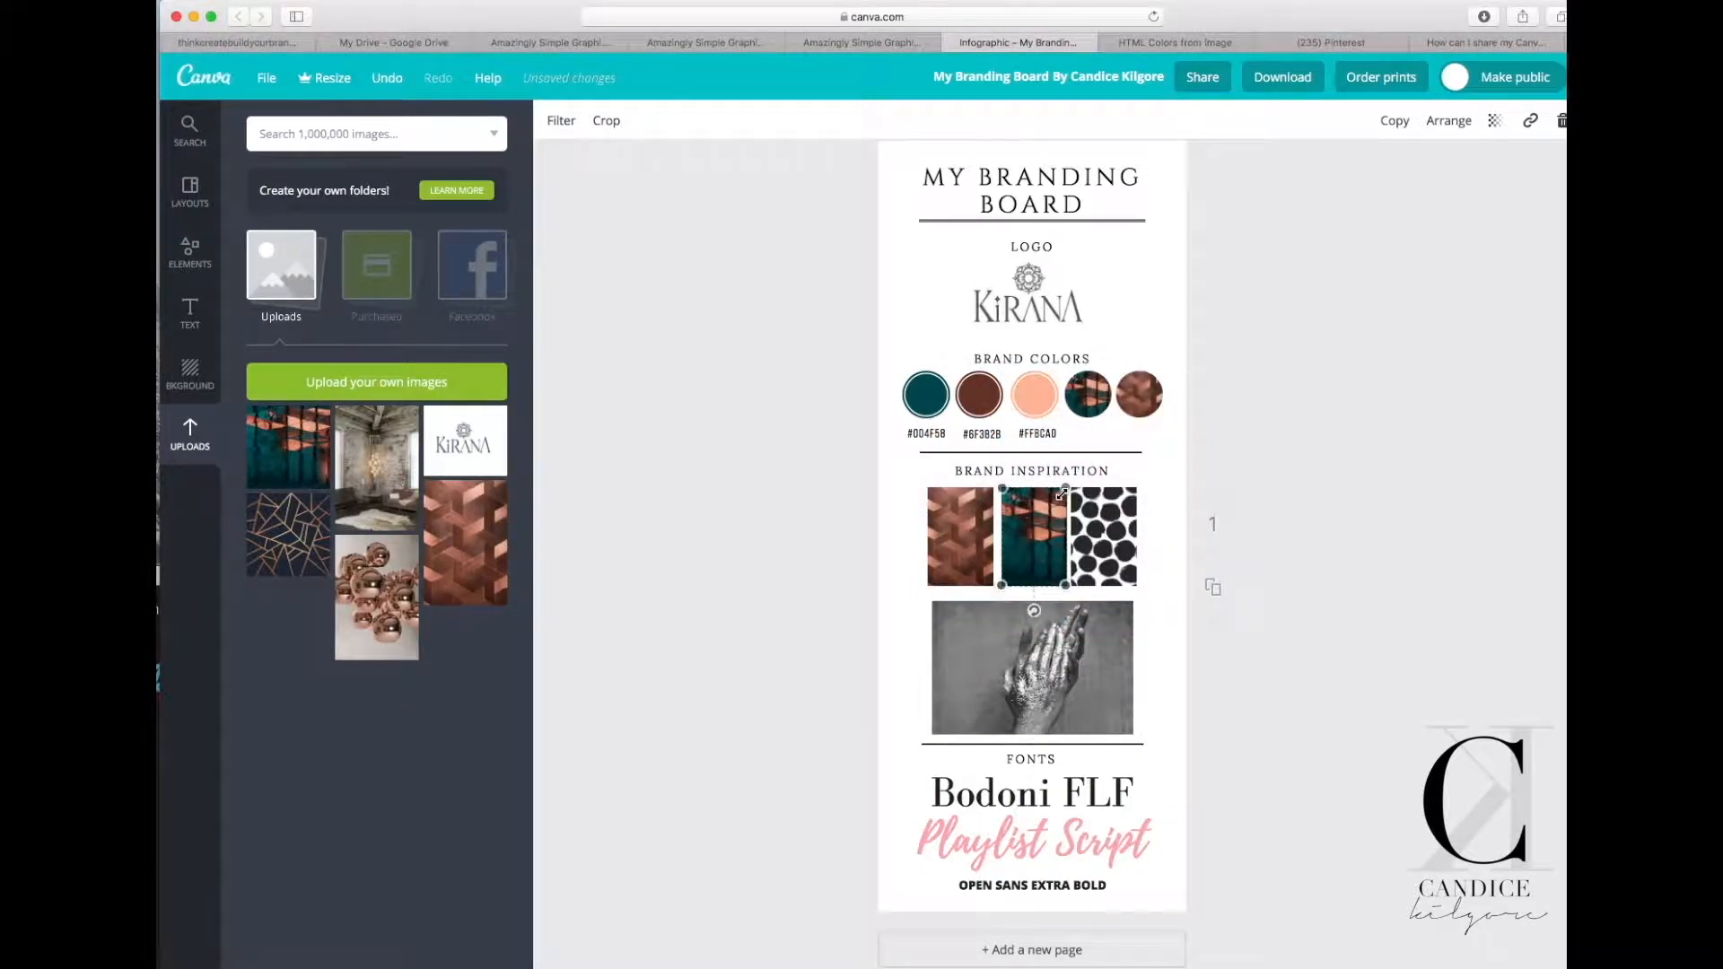
click(879, 508)
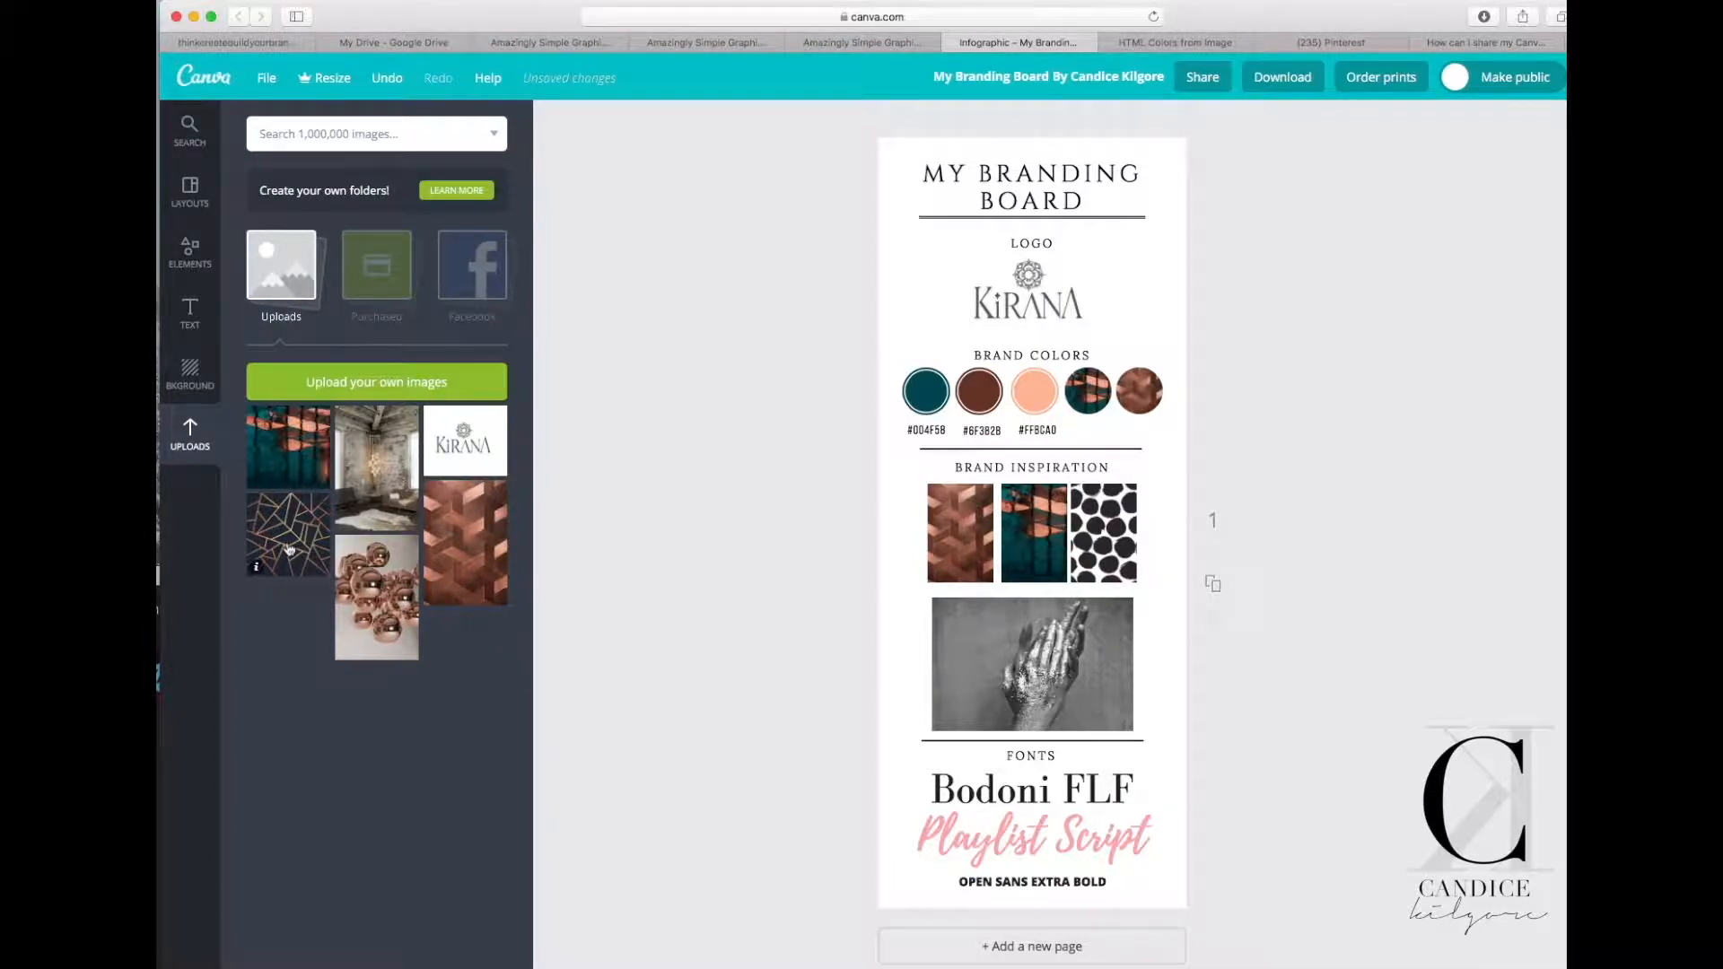
Try the dark line pattern in the third Brand Inspiration frame and replace it with the copper spheres photo.
drag(289, 549, 1105, 530)
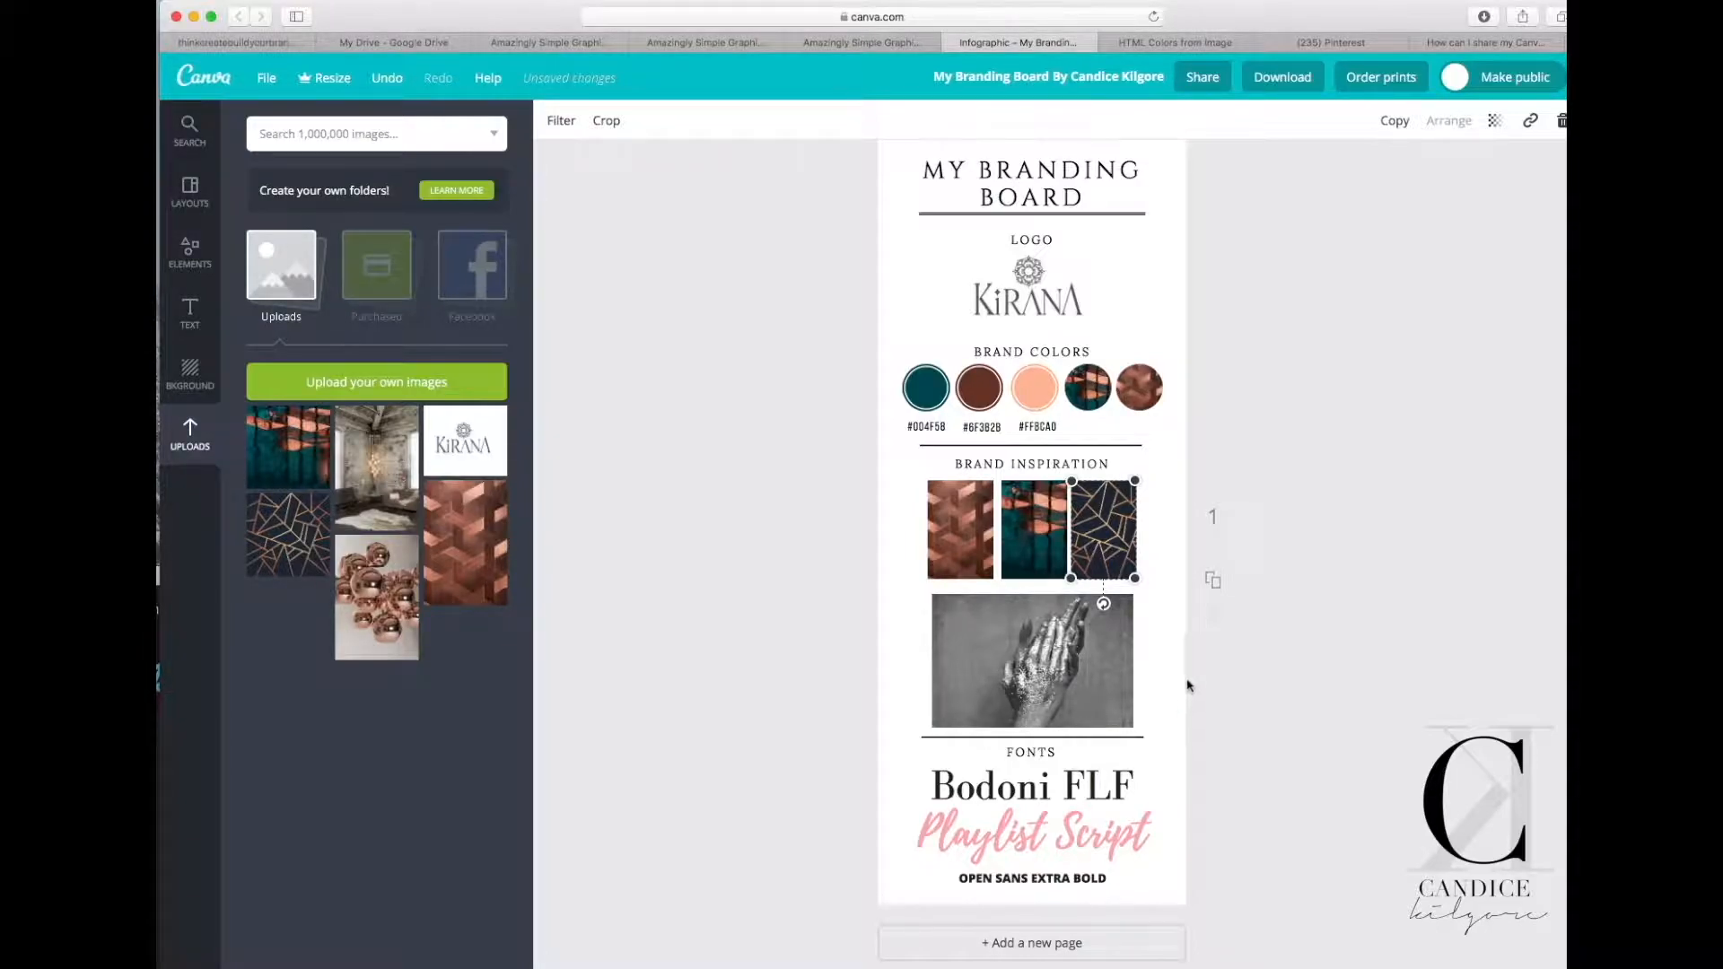
click(366, 599)
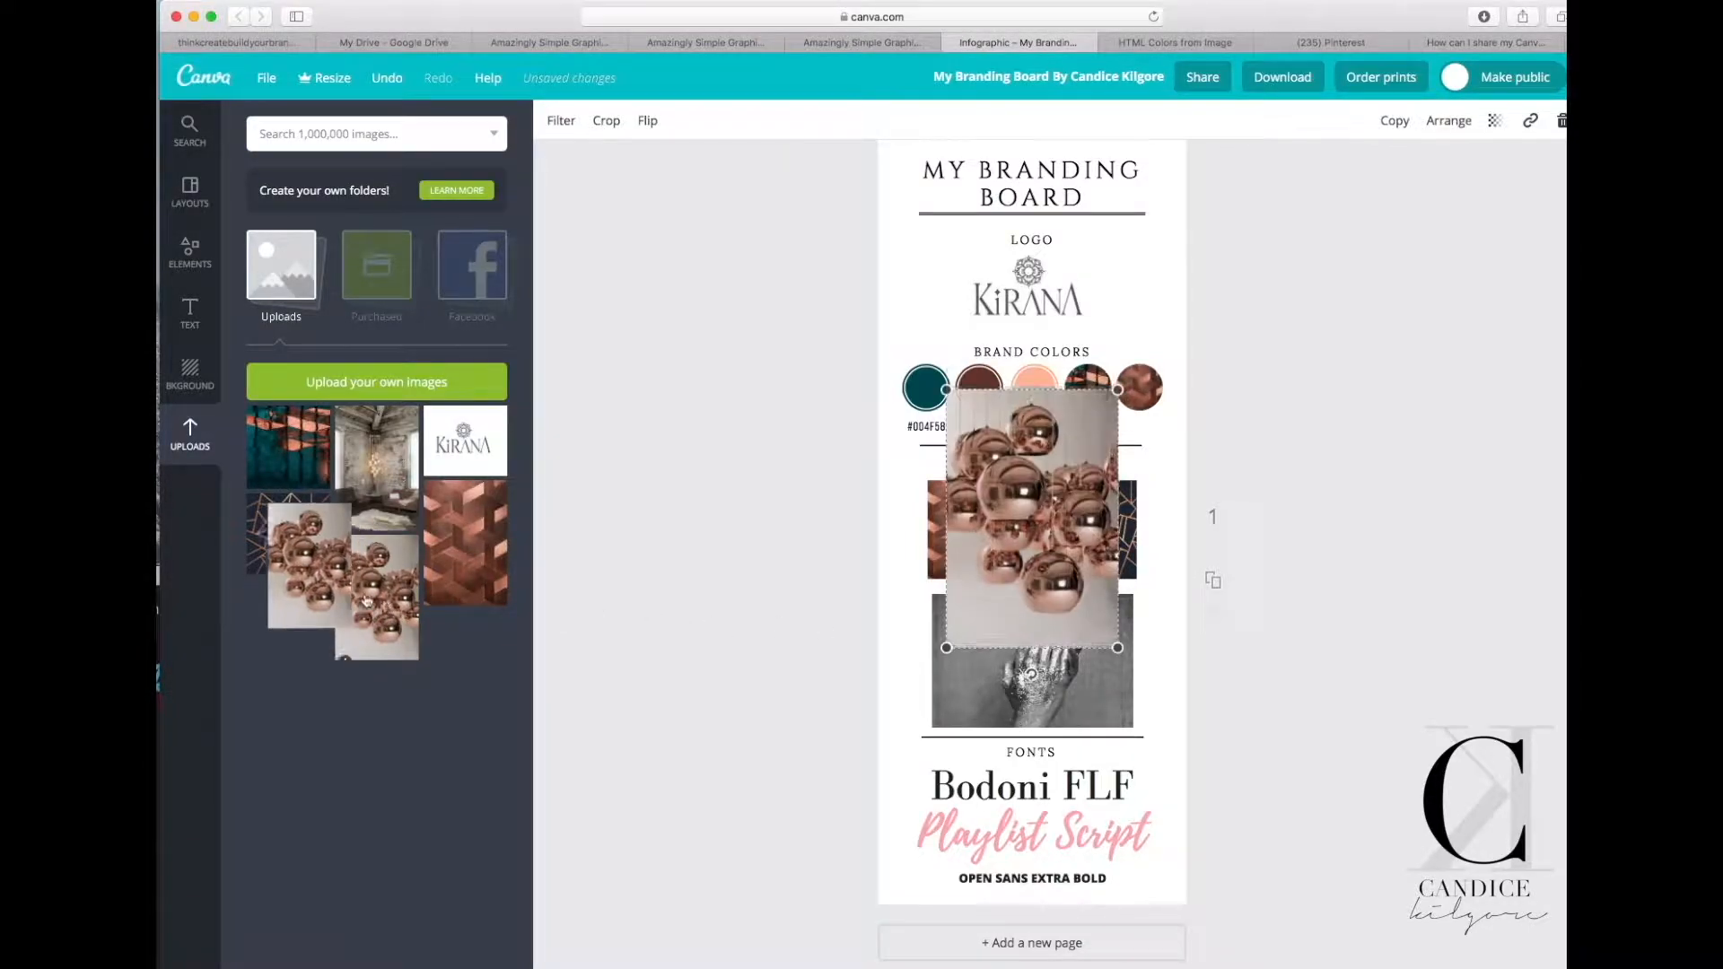
drag(1031, 539, 1103, 529)
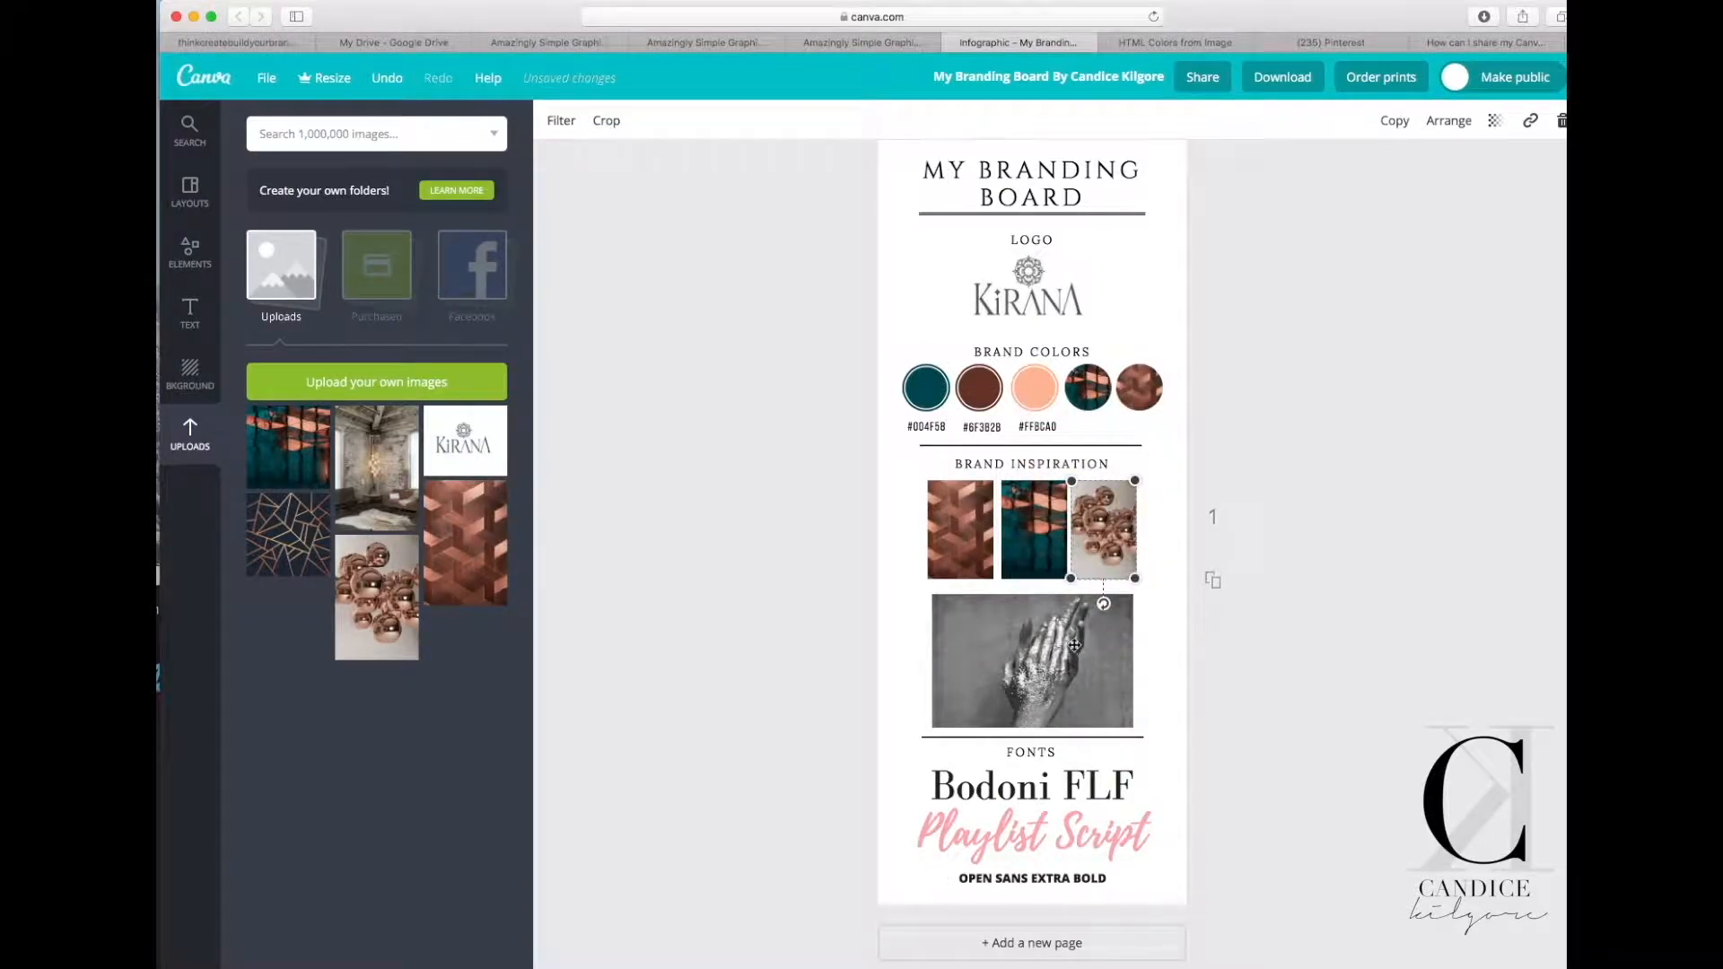
Enlarge the copper spheres photo inside the third Brand Inspiration frame and reposition it so the spheres fill the frame.
double_click(1108, 538)
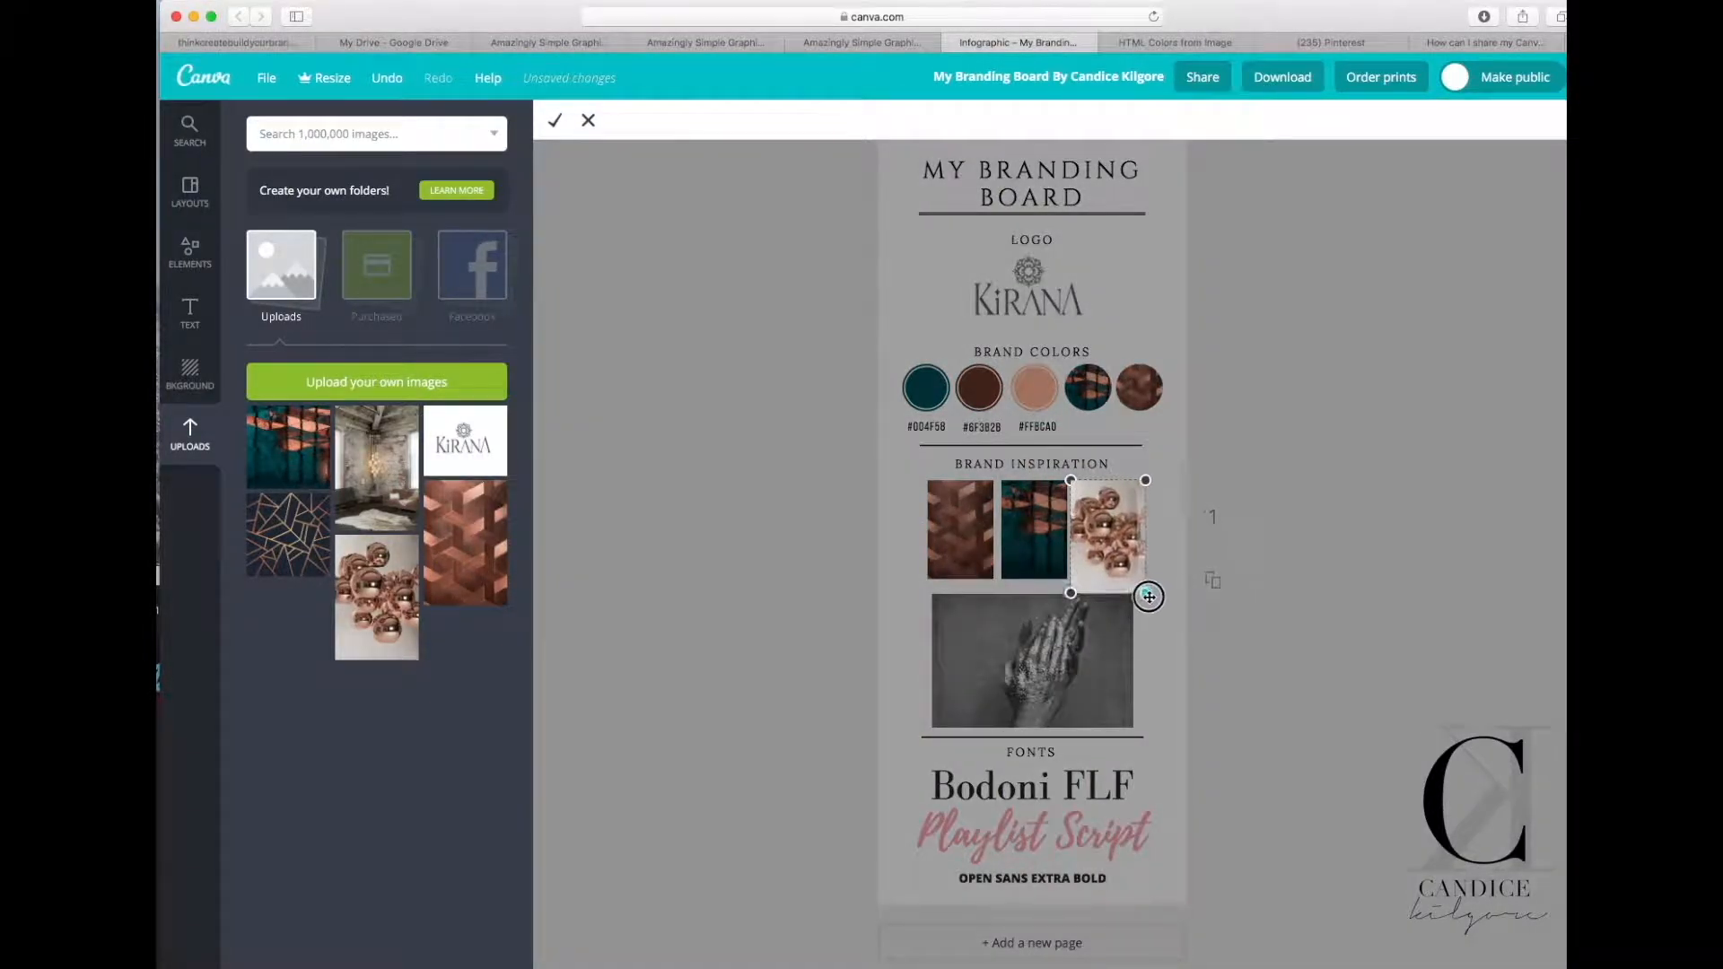
drag(1149, 597, 1169, 622)
drag(1113, 542, 1108, 530)
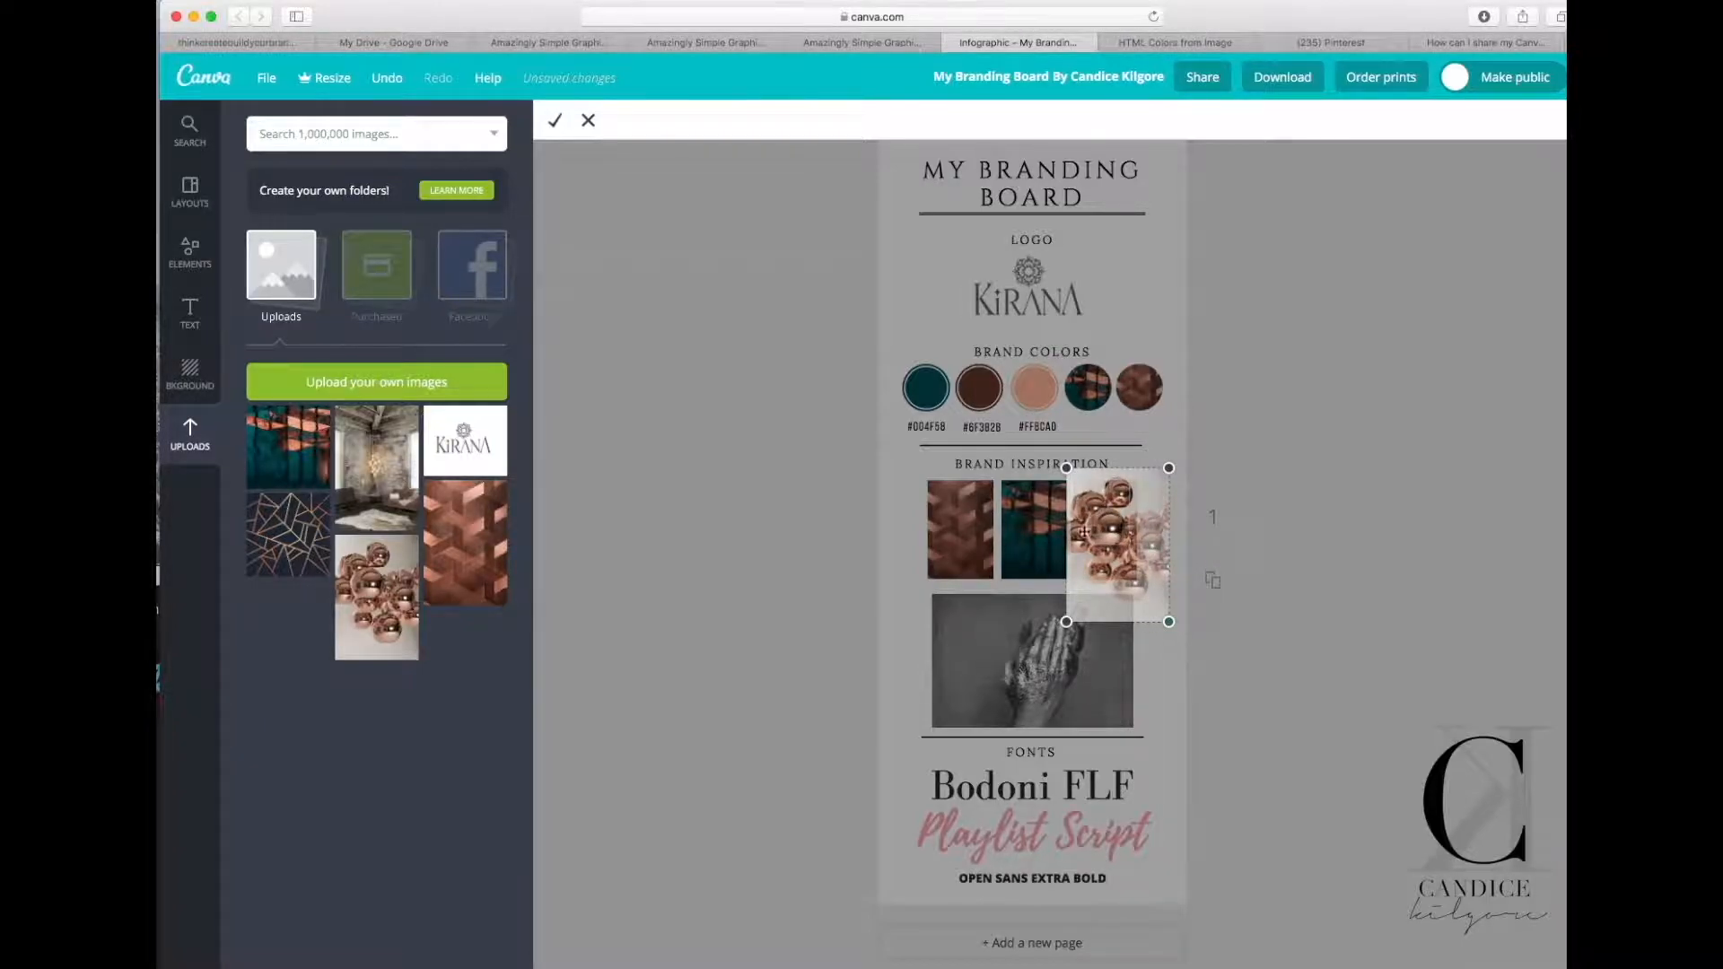
click(555, 121)
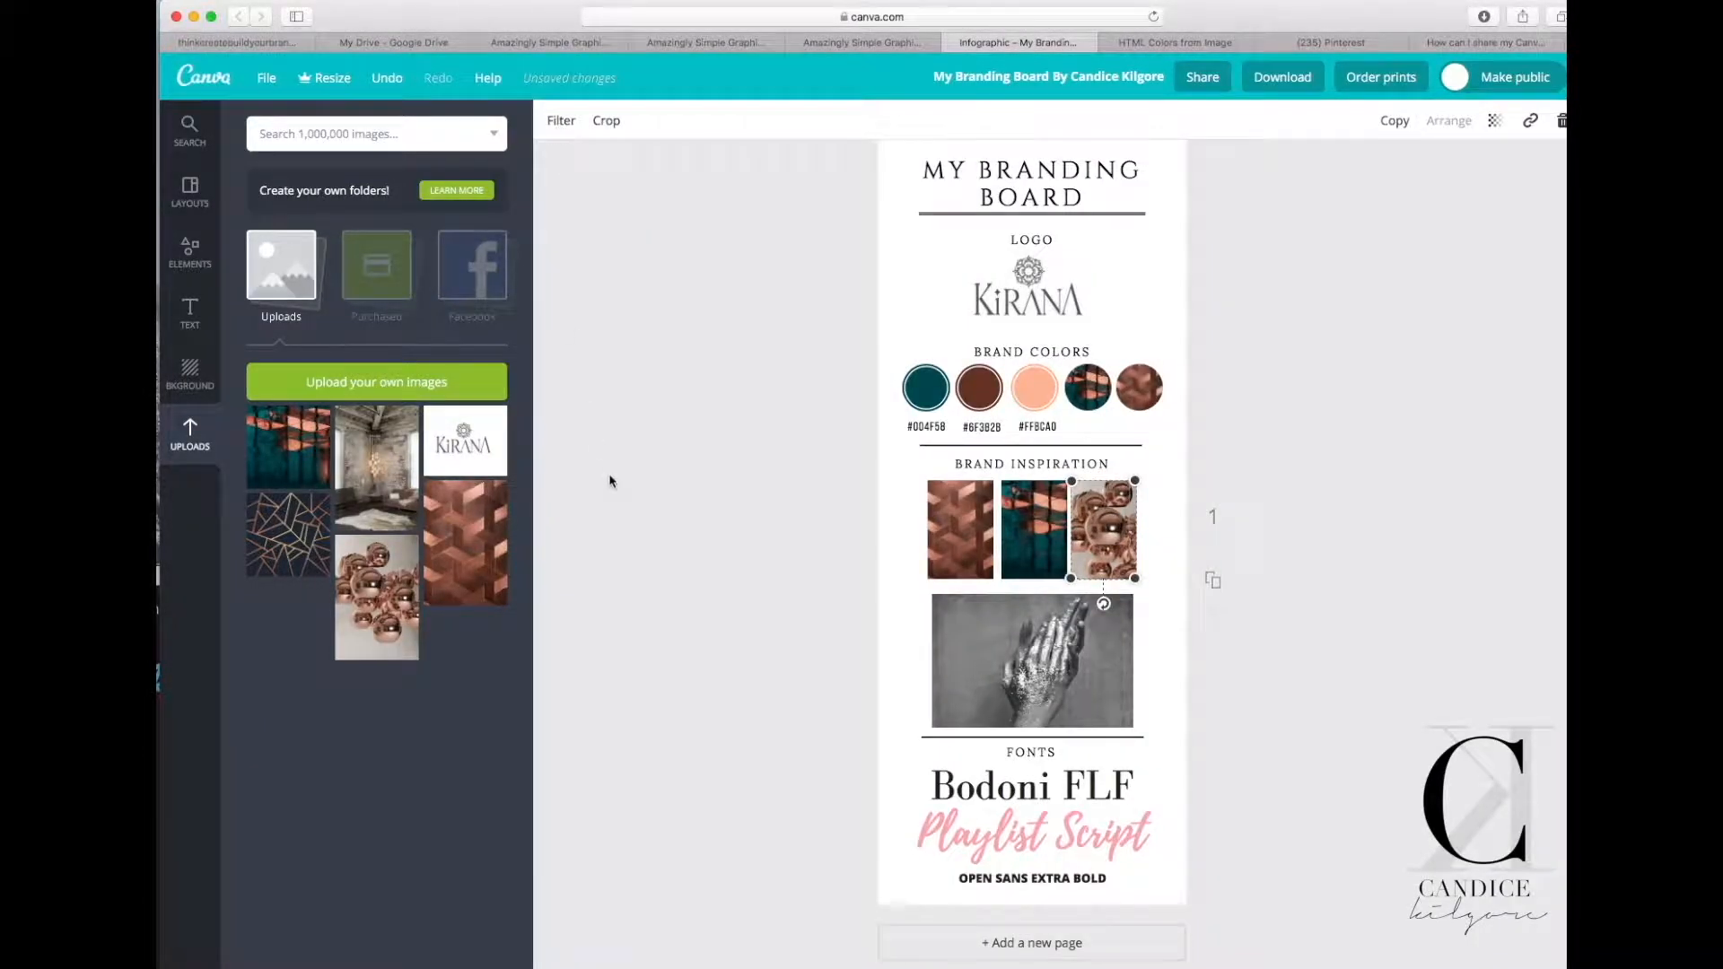
Replace the hands photo in the large inspiration frame with the brick-wall interior photo and shift the image up within the frame.
click(967, 642)
drag(368, 446, 965, 628)
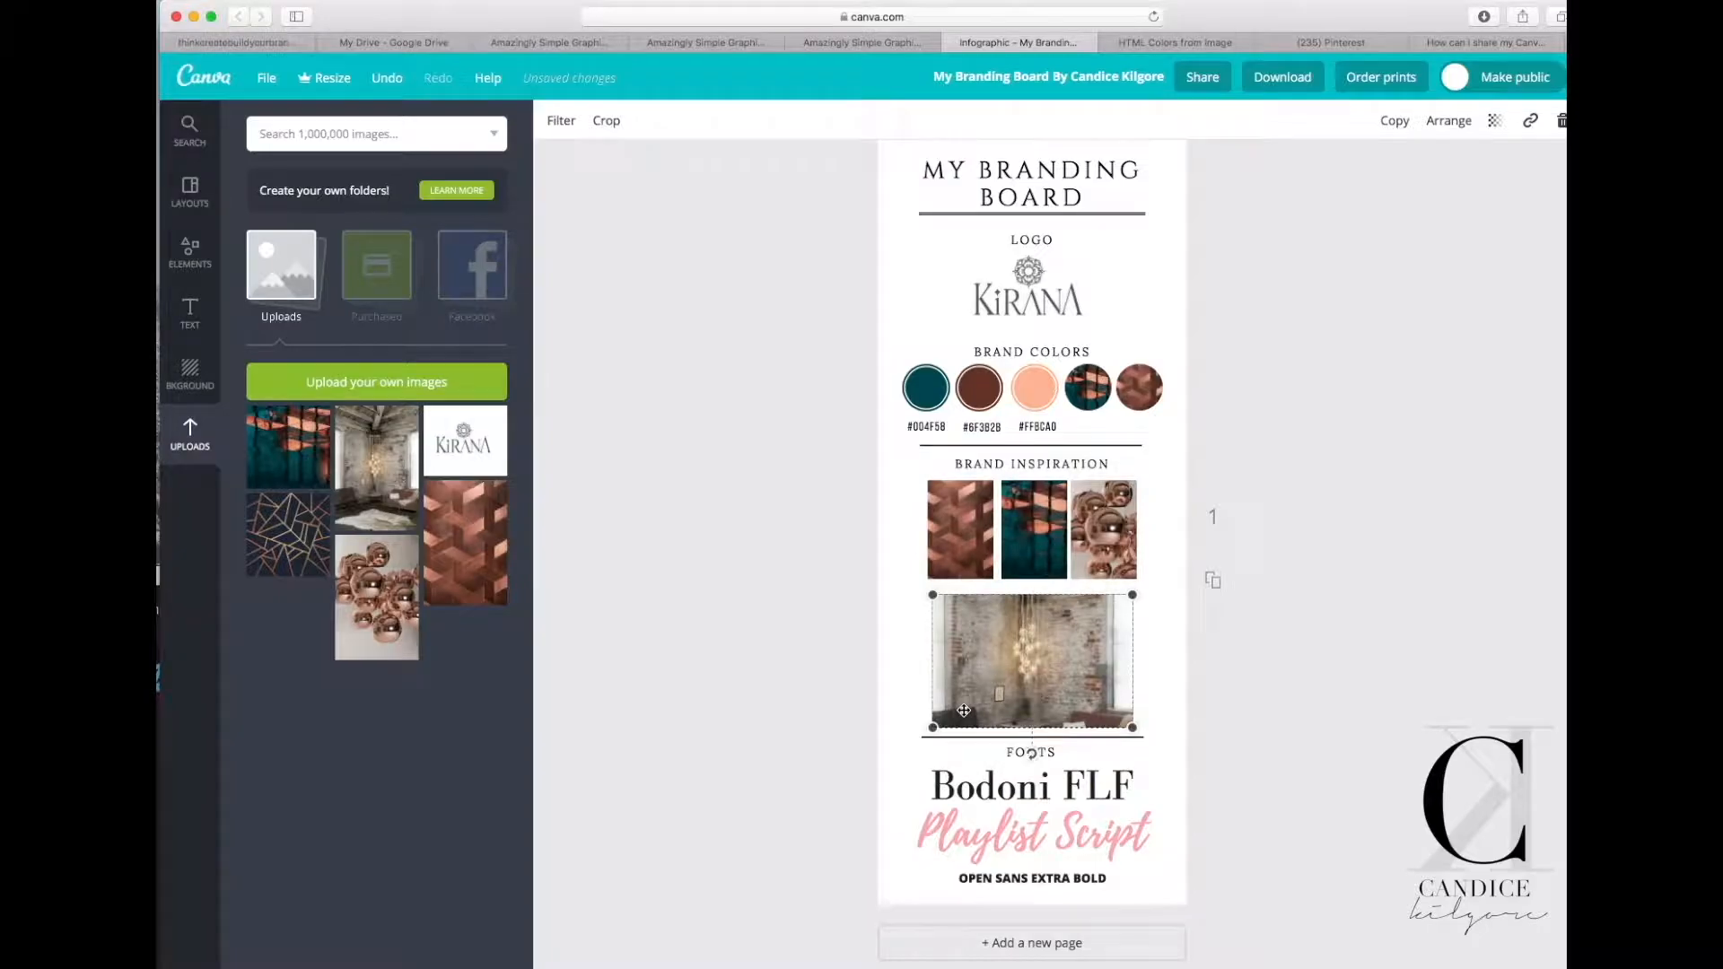
double_click(1002, 685)
drag(1016, 679, 988, 625)
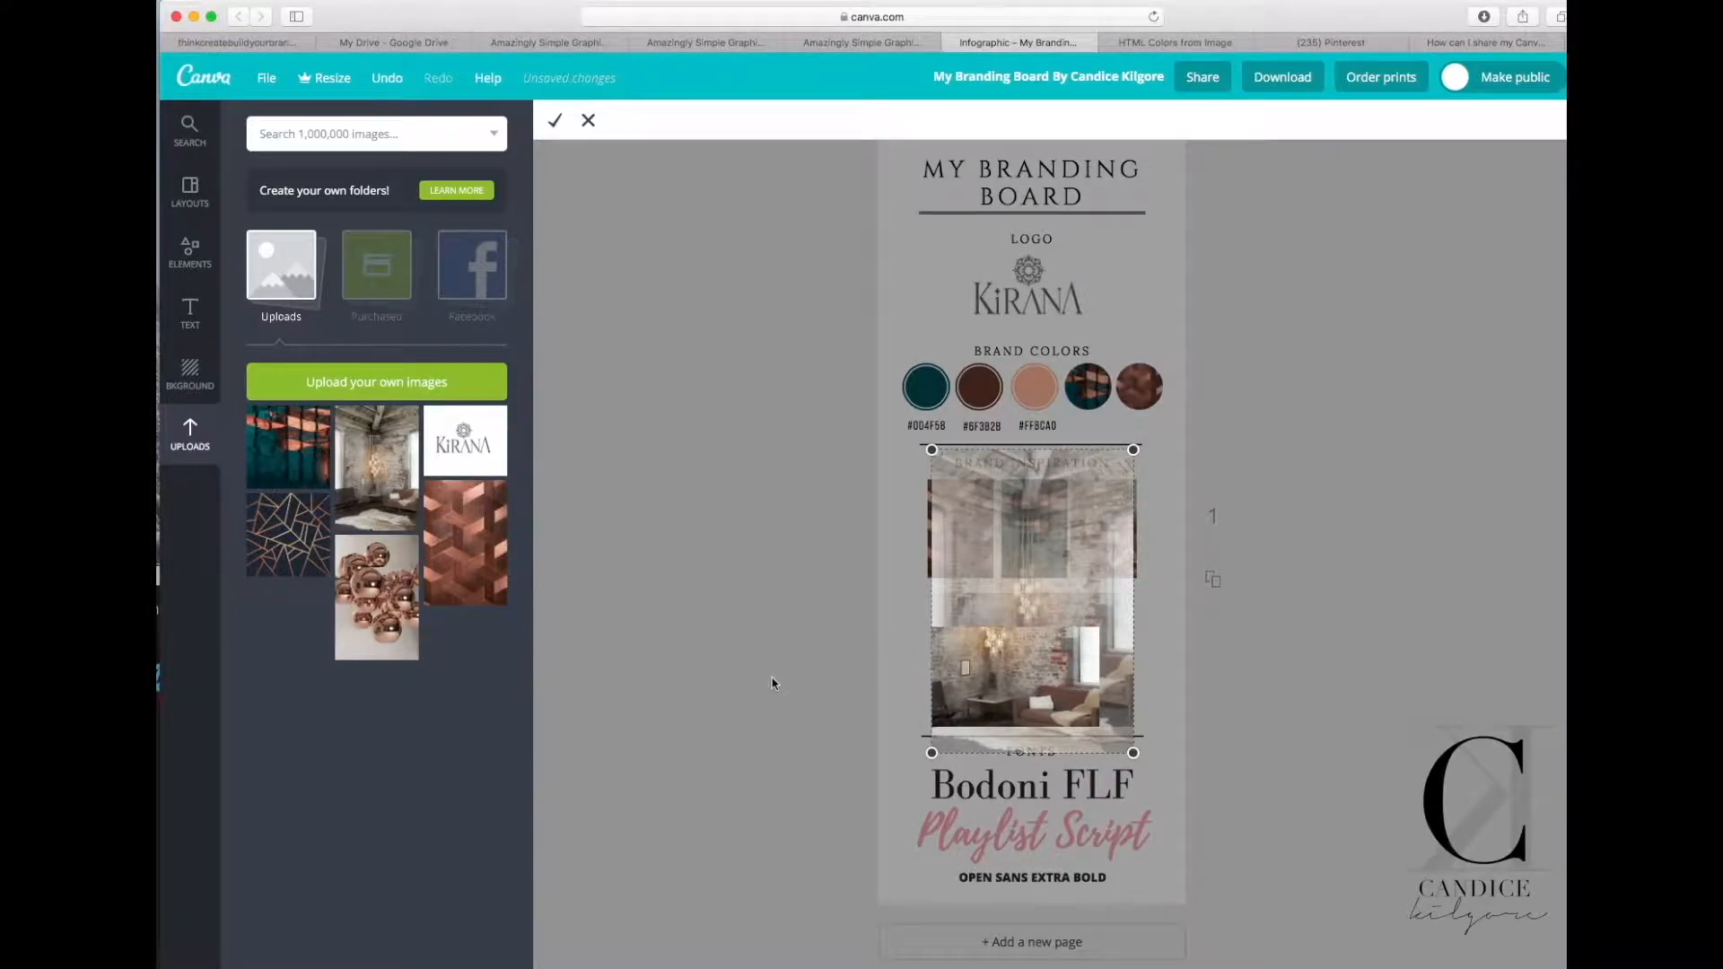
click(554, 121)
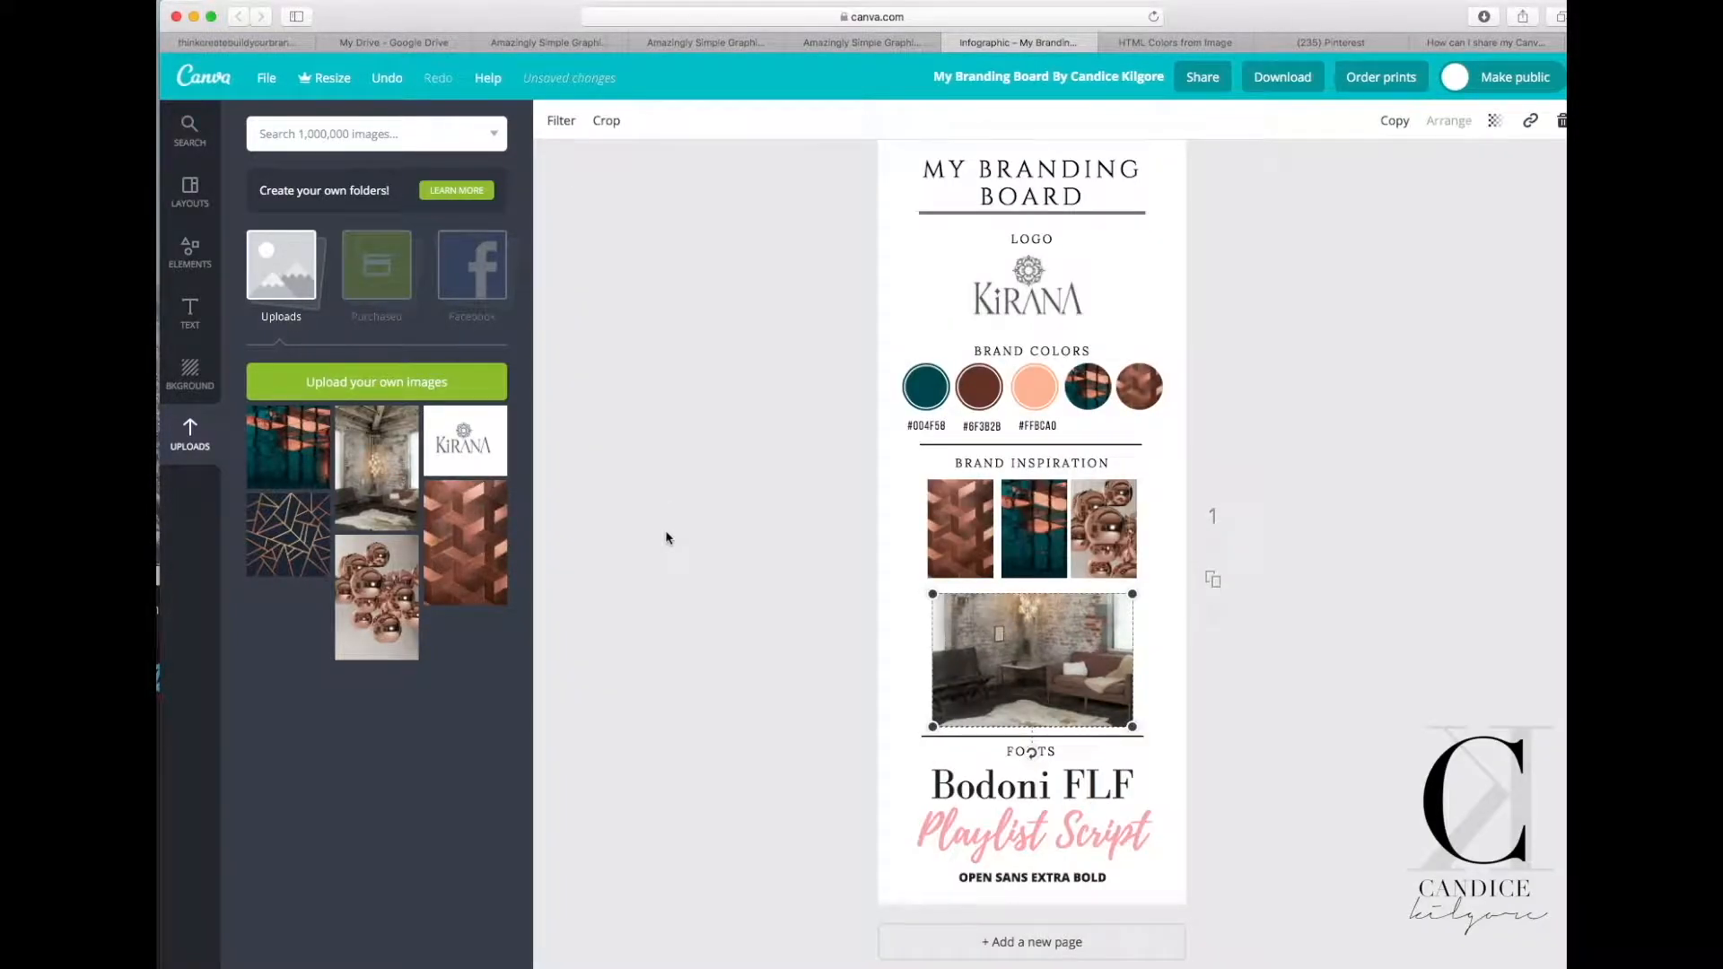
Fine-tune the interior photo's vertical position inside the large frame so both the hanging lights and the sofas show.
double_click(1060, 673)
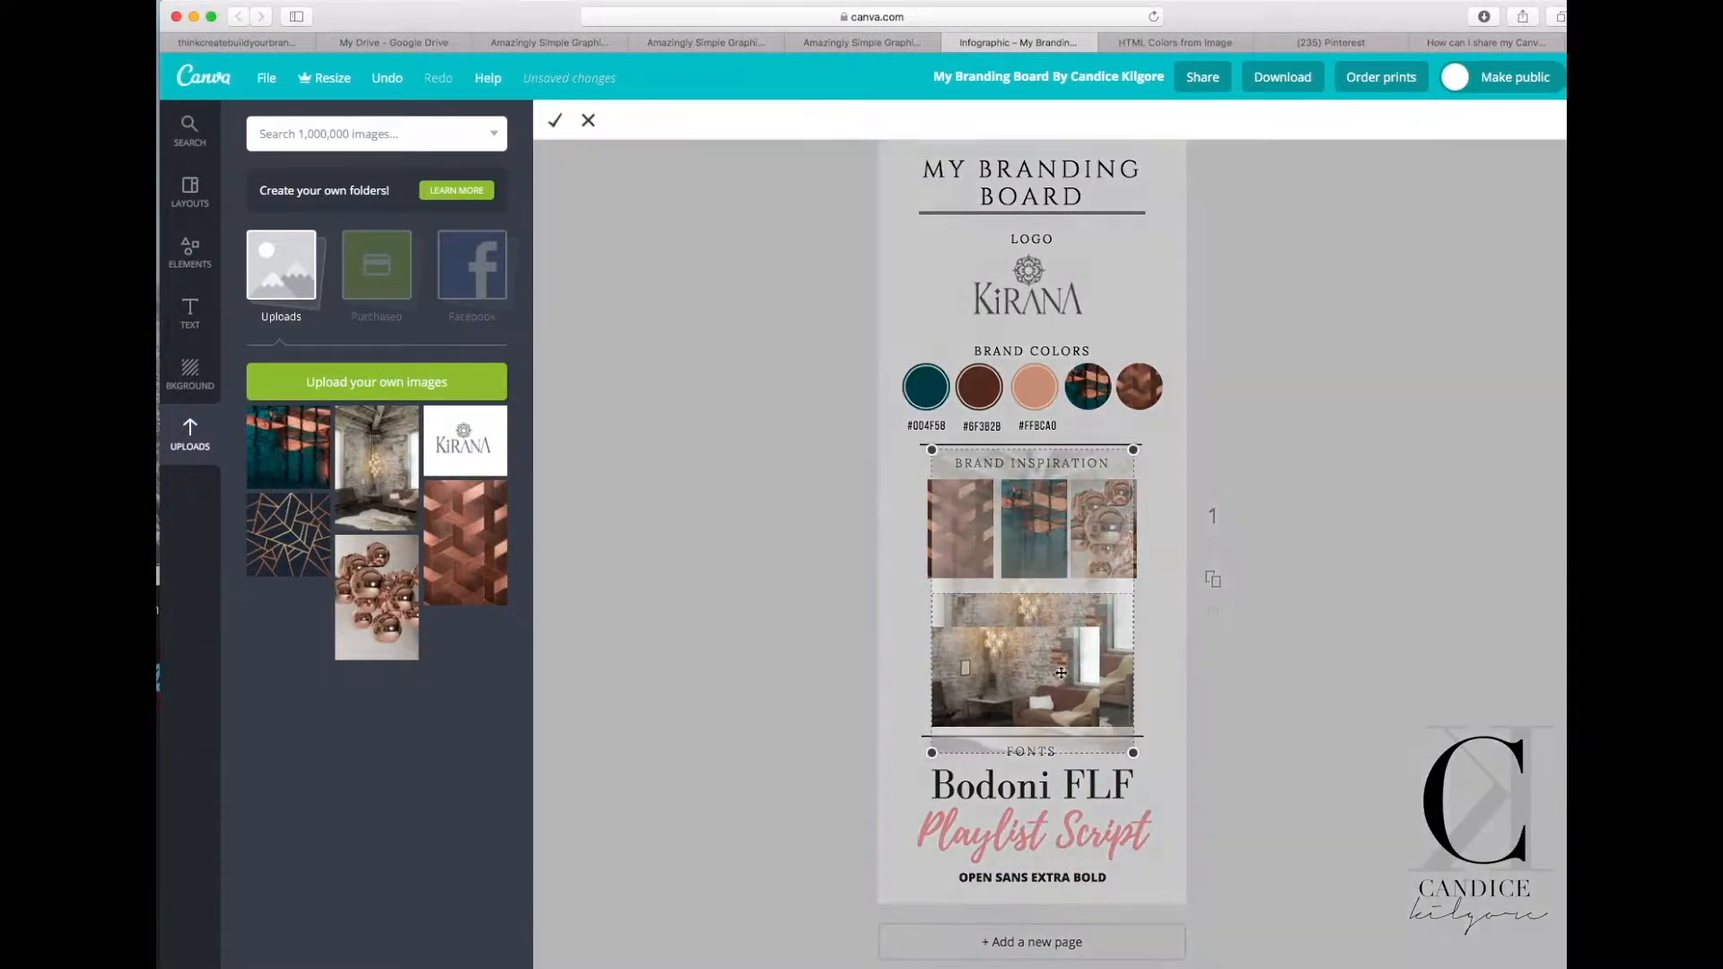
drag(1060, 673, 1050, 695)
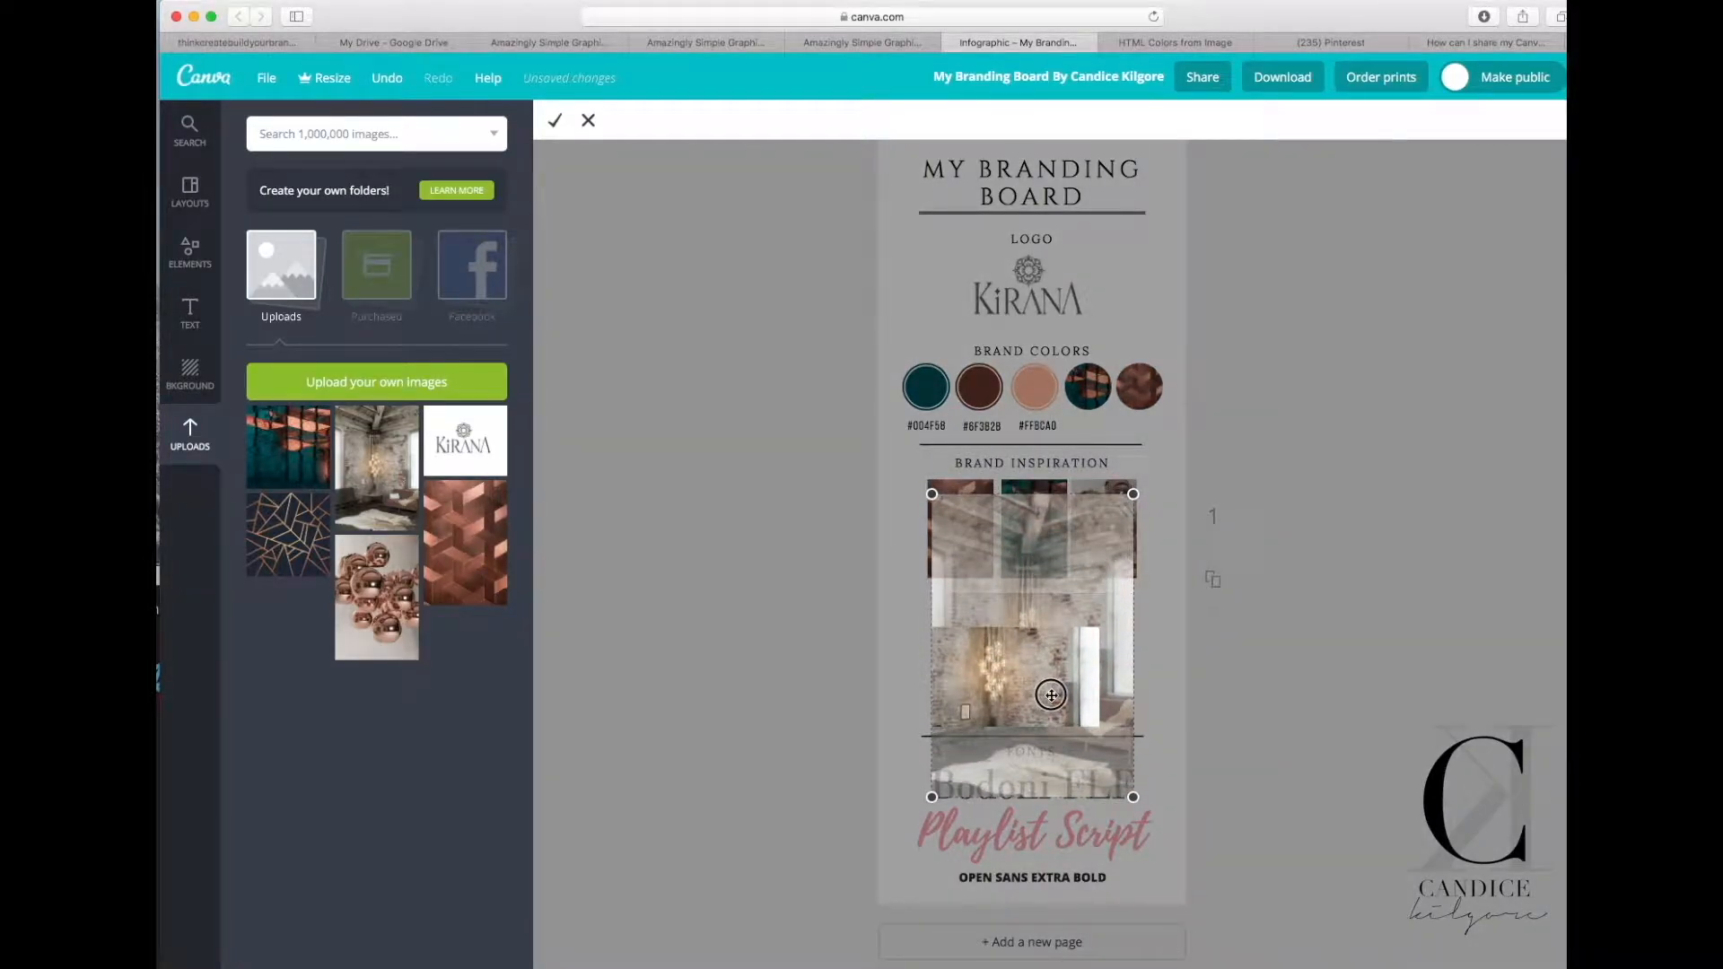
click(554, 120)
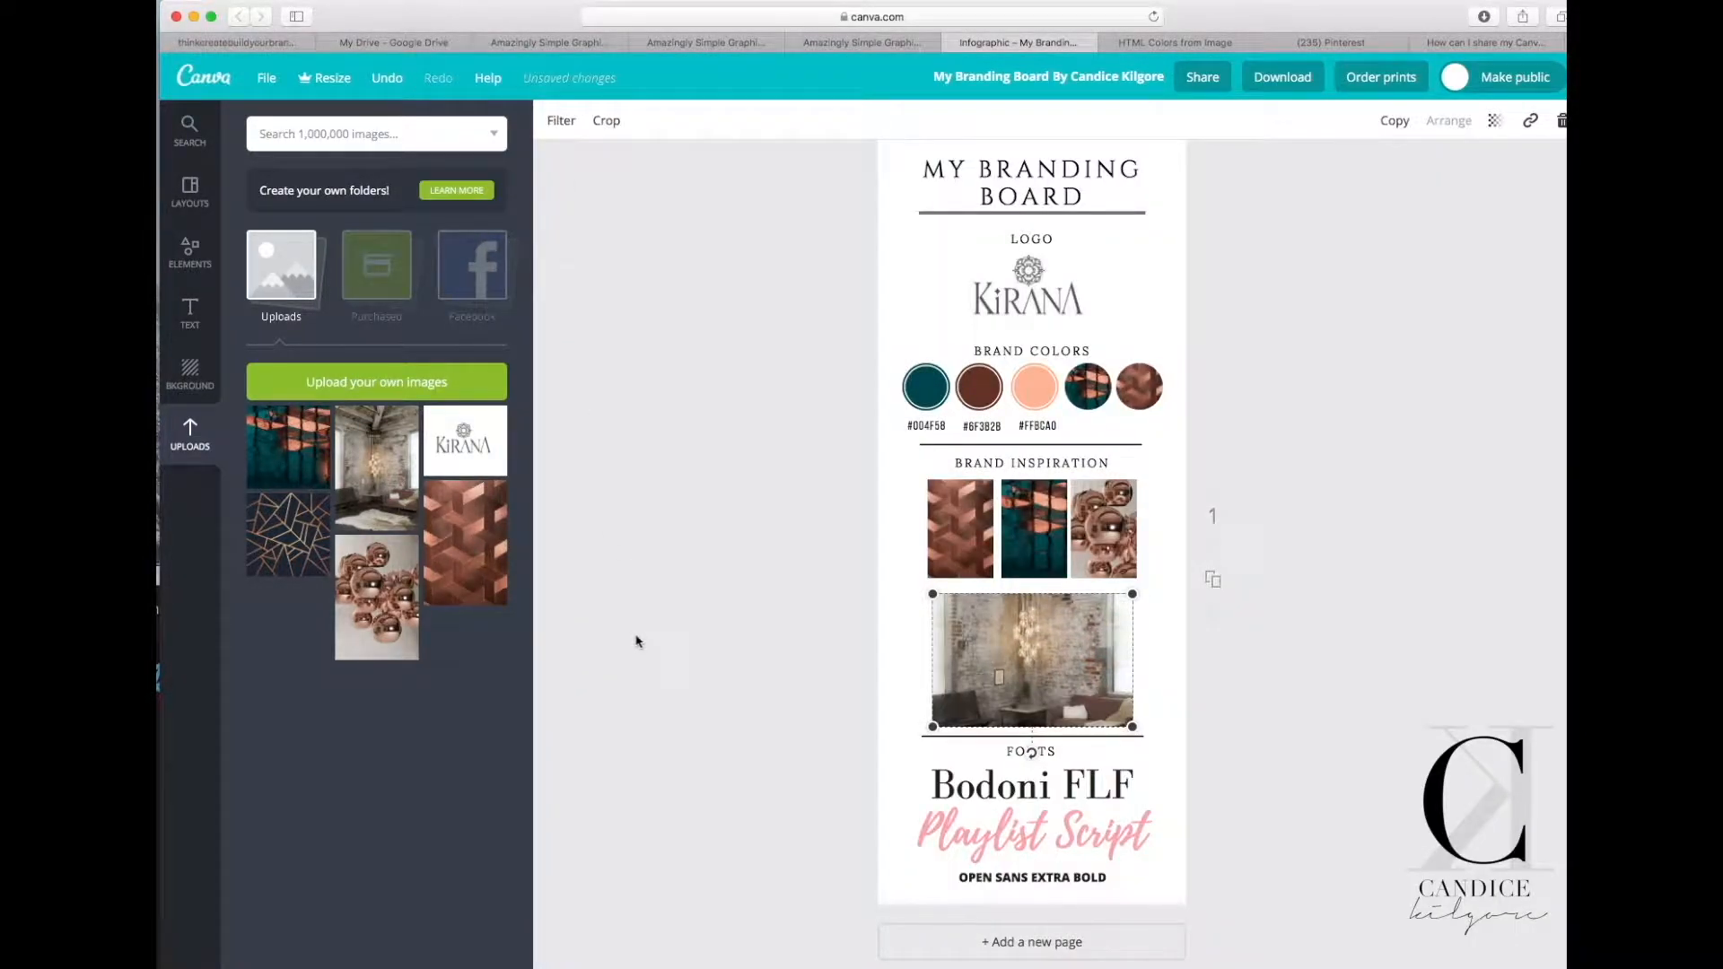
double_click(979, 643)
drag(980, 643, 981, 634)
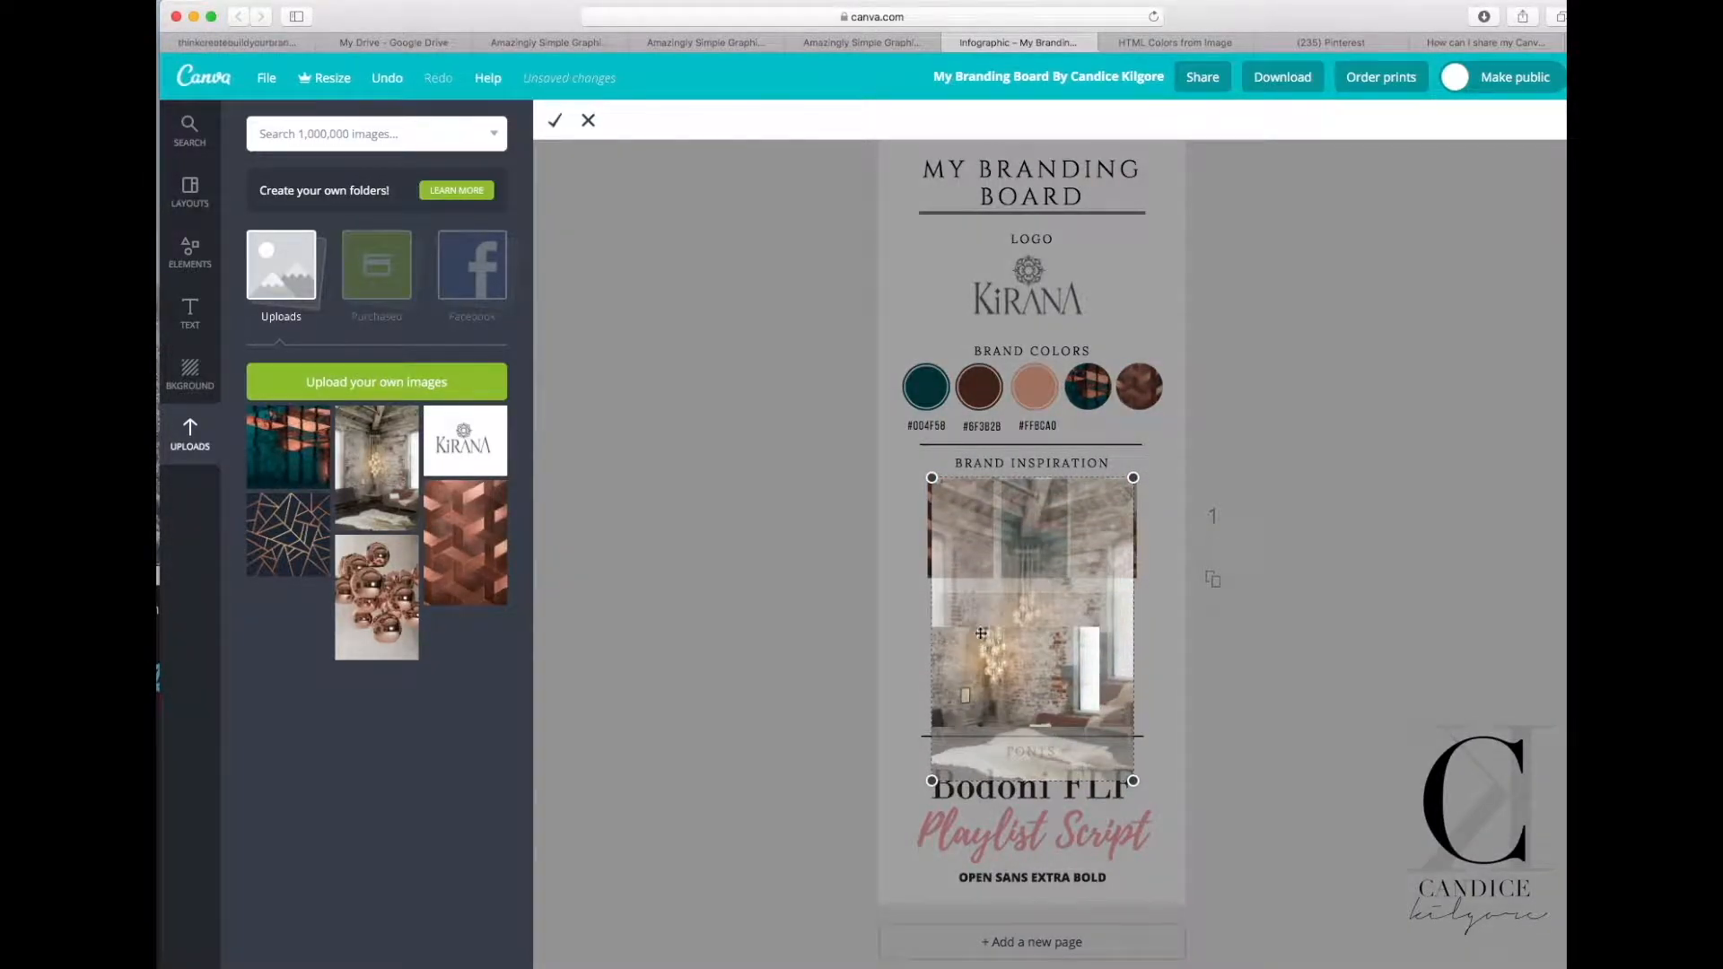
click(555, 121)
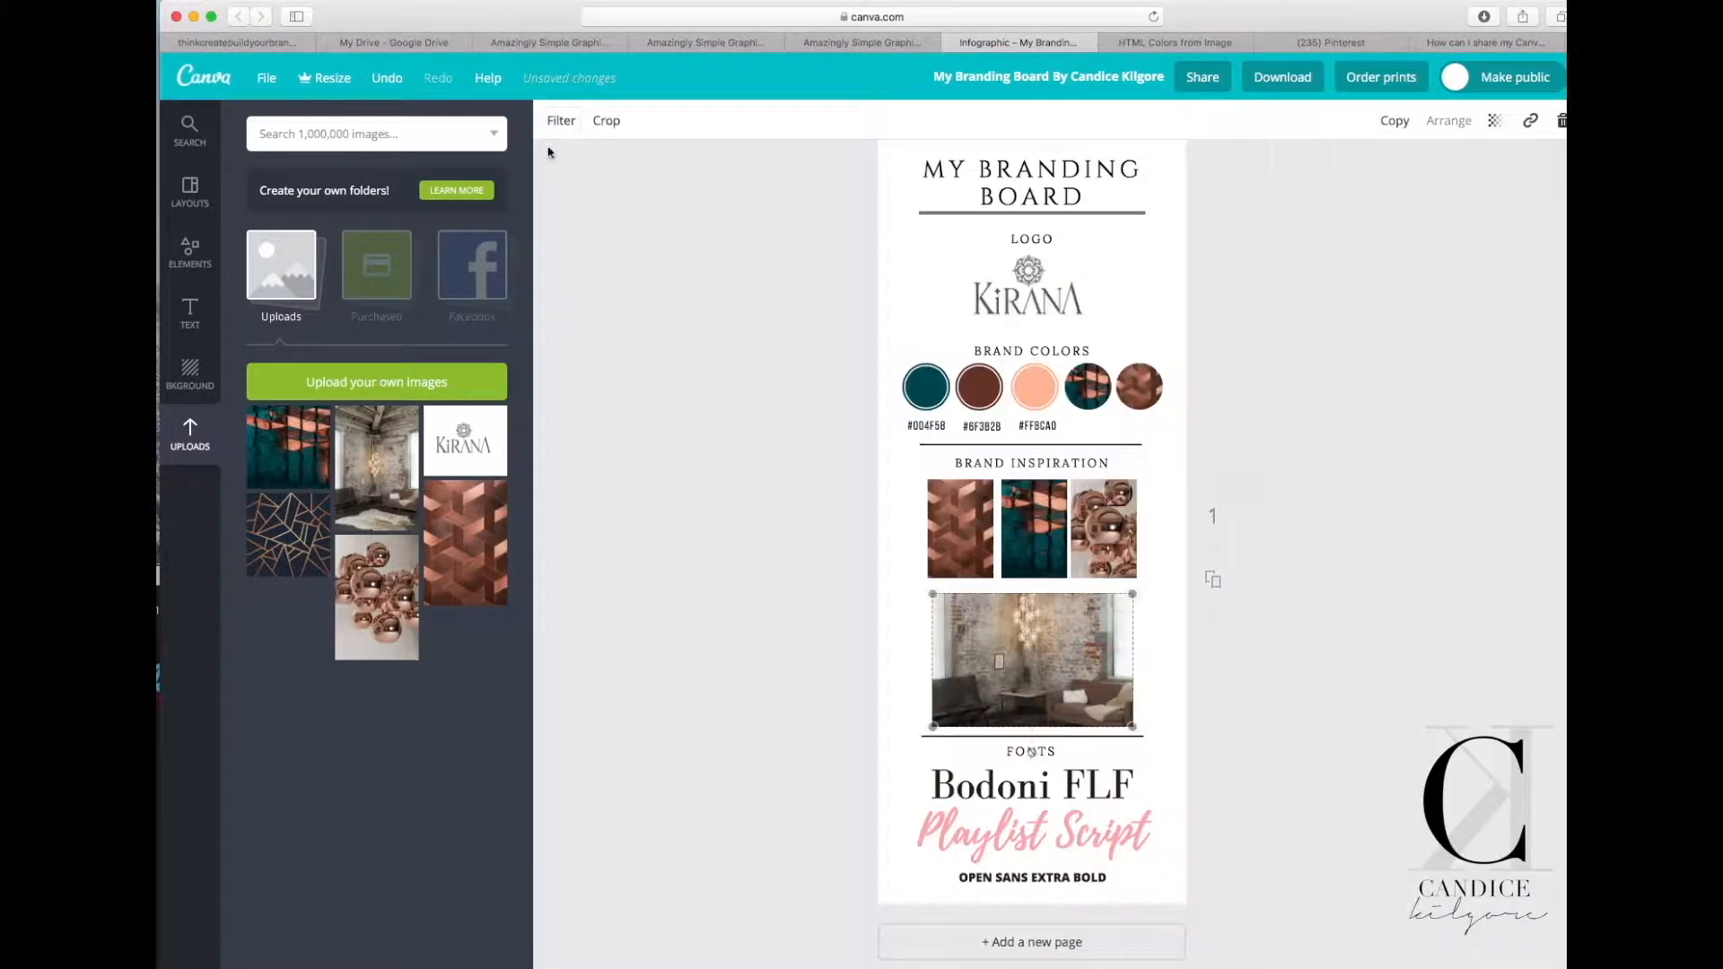
click(667, 465)
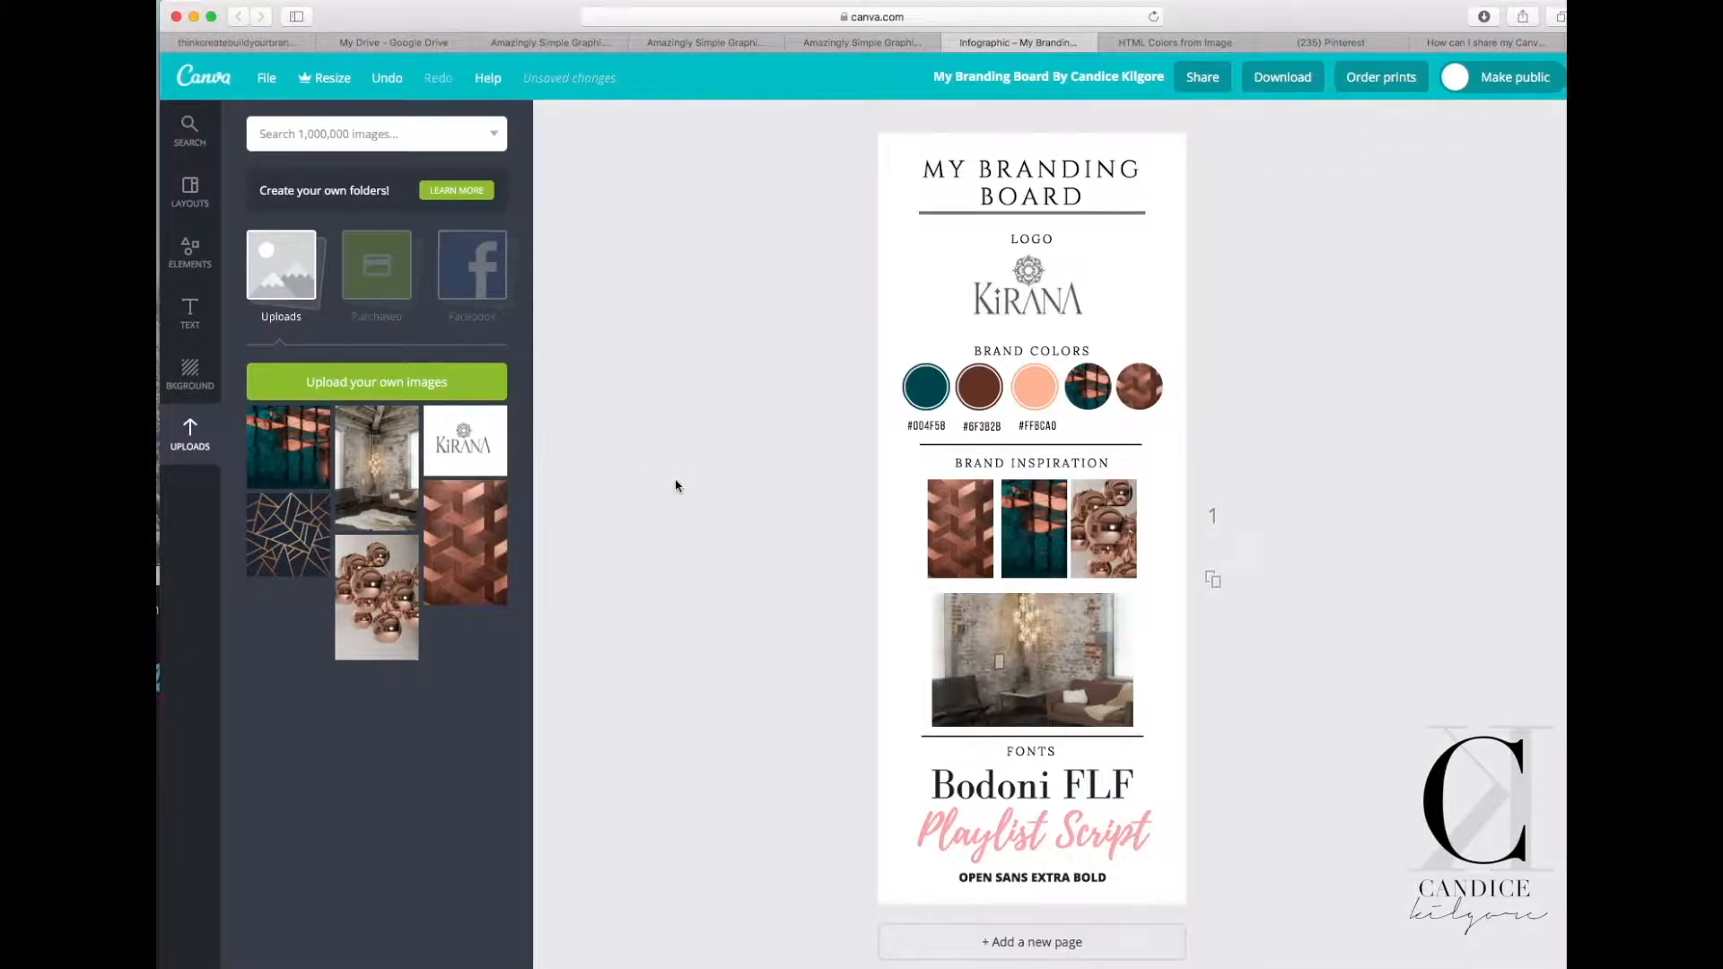
scroll(729, 576, down, 1)
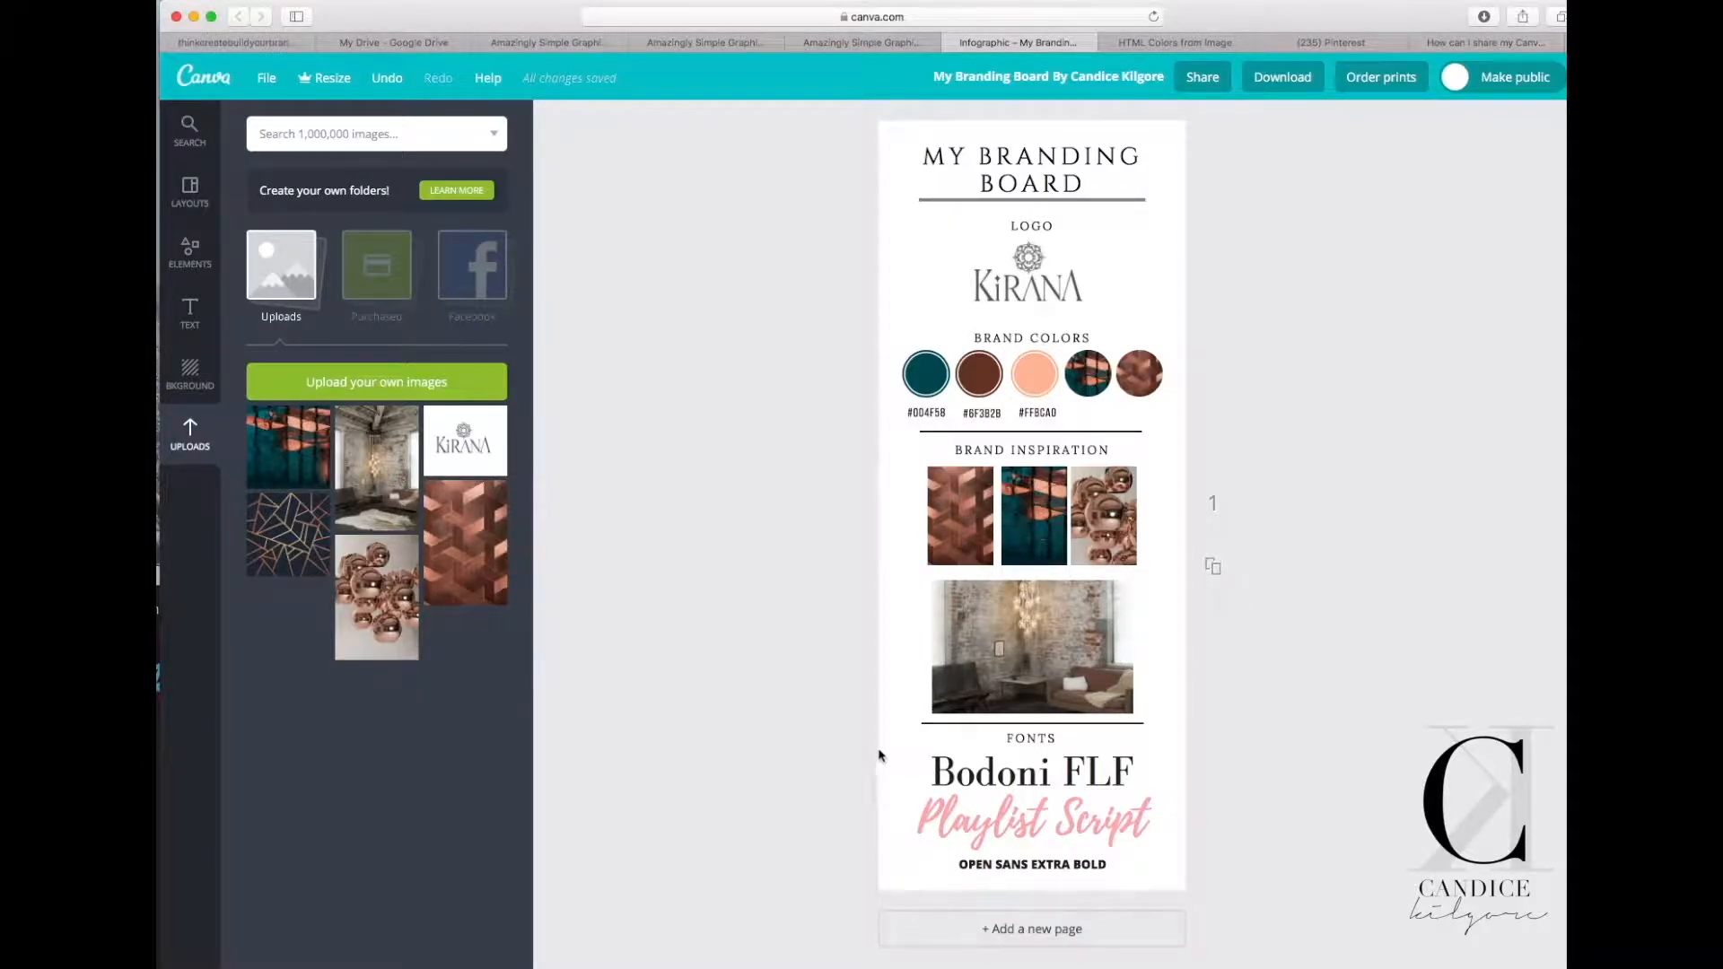
click(267, 79)
click(260, 228)
Change the typeface of the Bodoni FLF sample in the Fonts section to Bebas Neue.
click(942, 771)
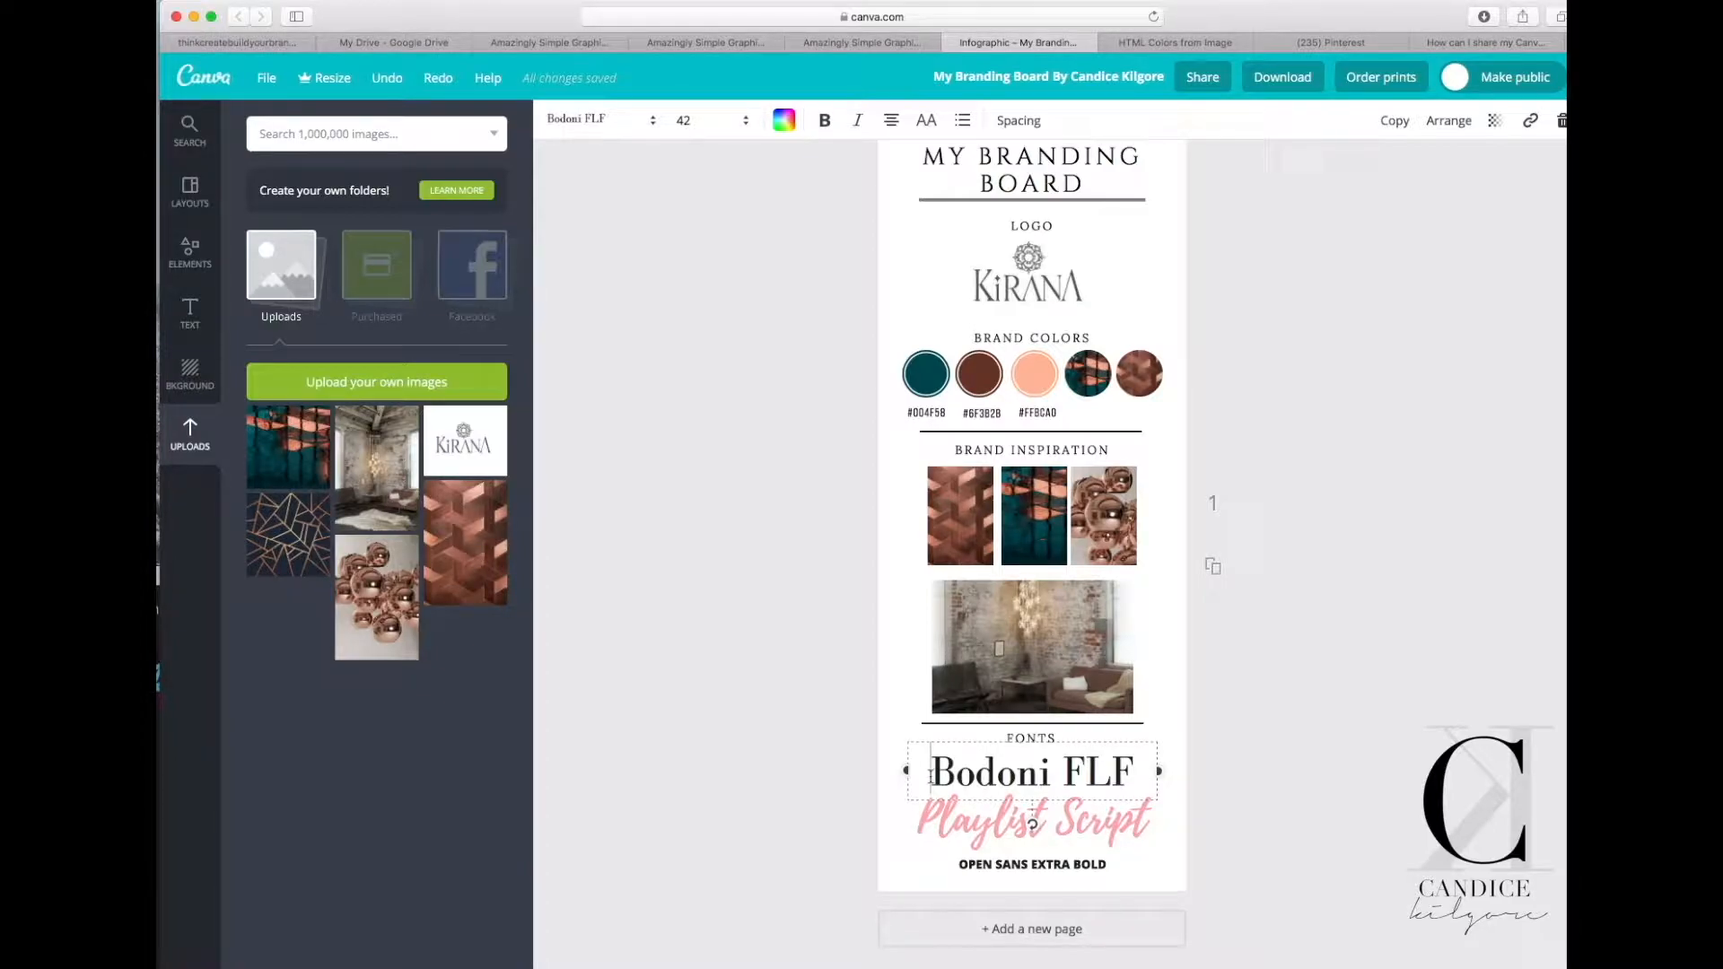
drag(931, 773, 1147, 781)
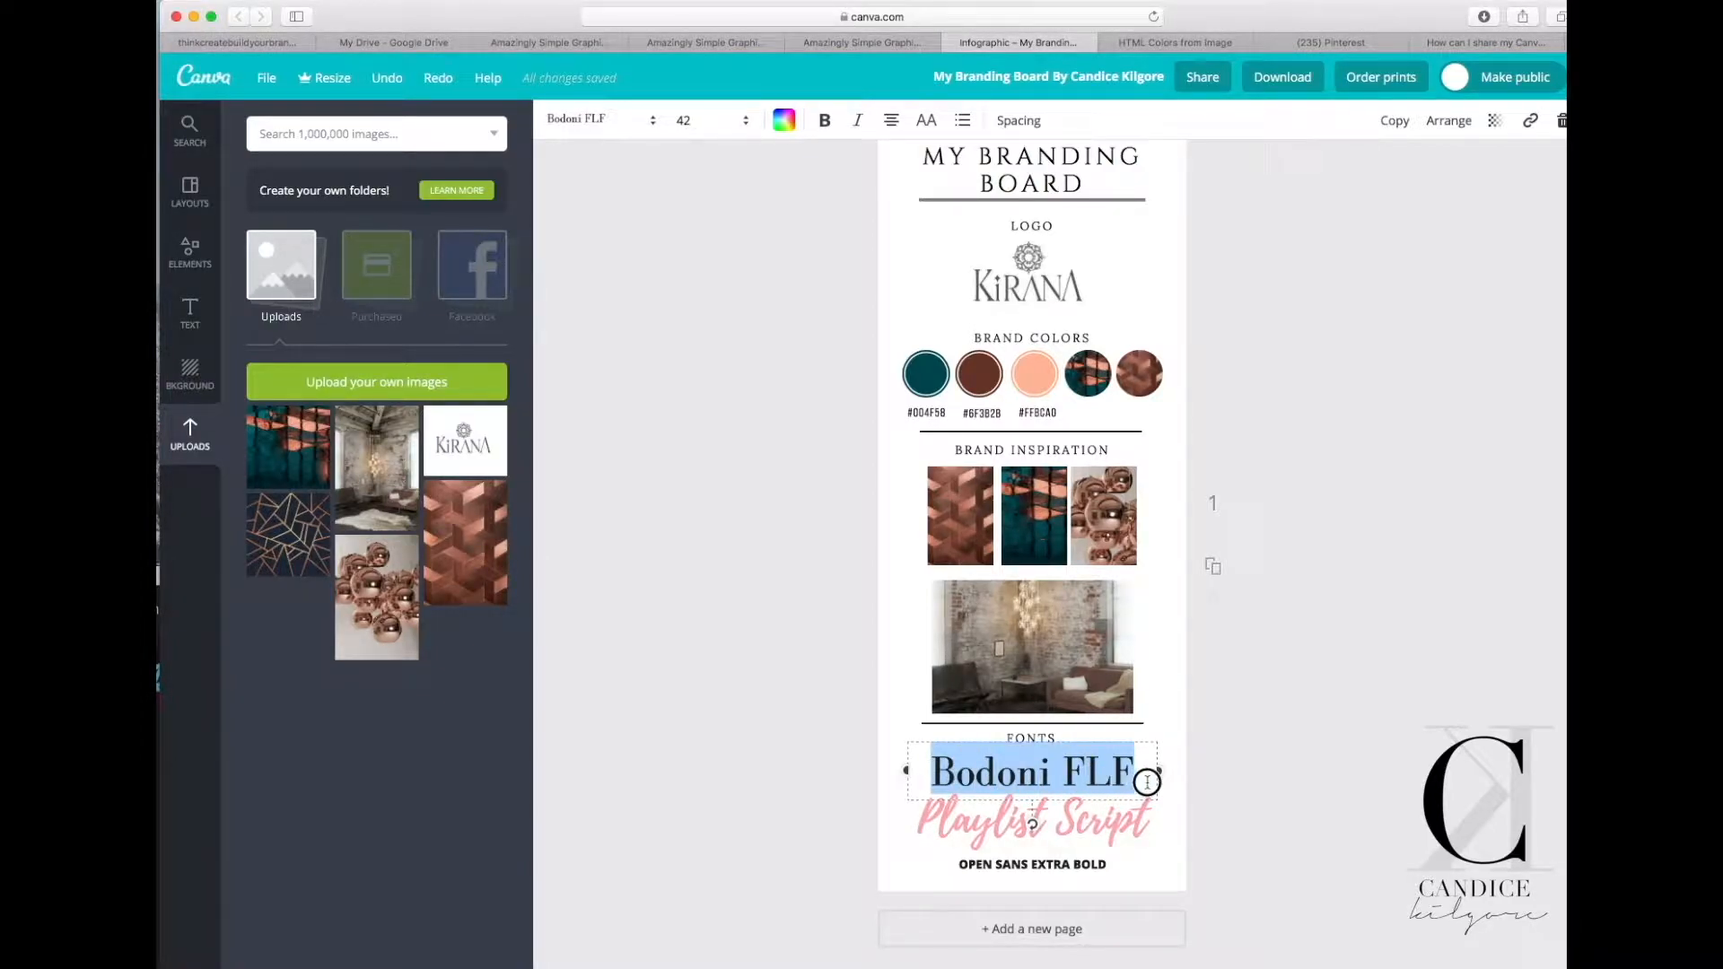
scroll(1113, 770, up, 1)
click(1110, 770)
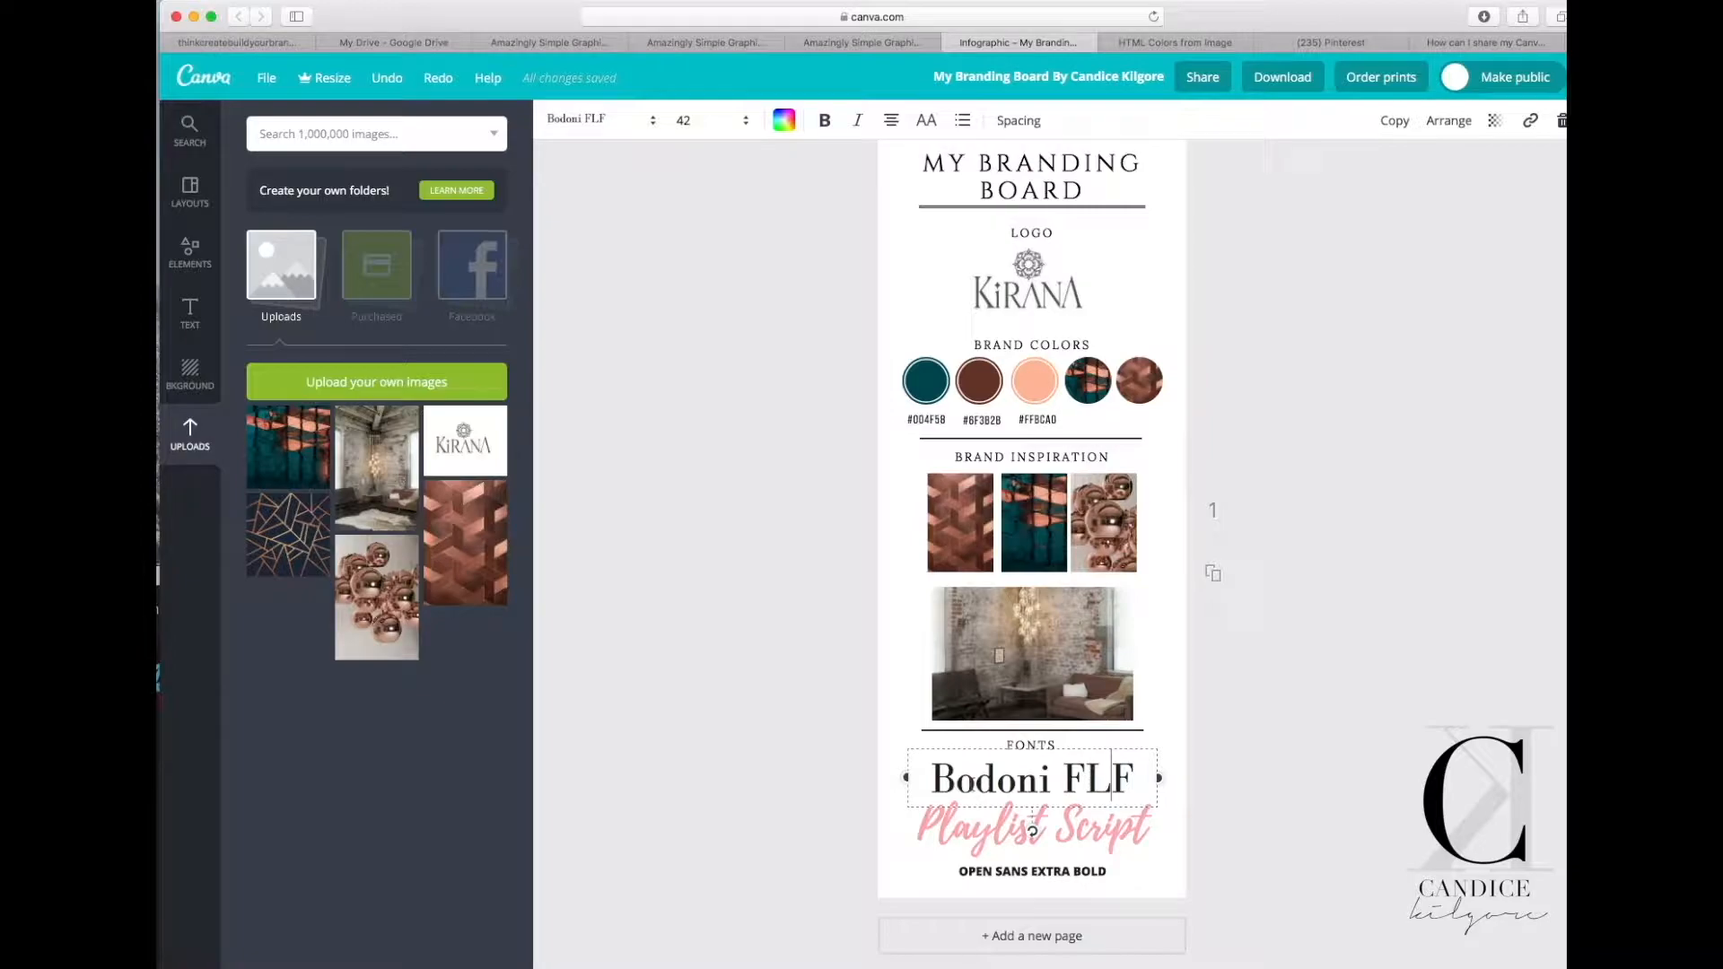
drag(924, 778, 1142, 792)
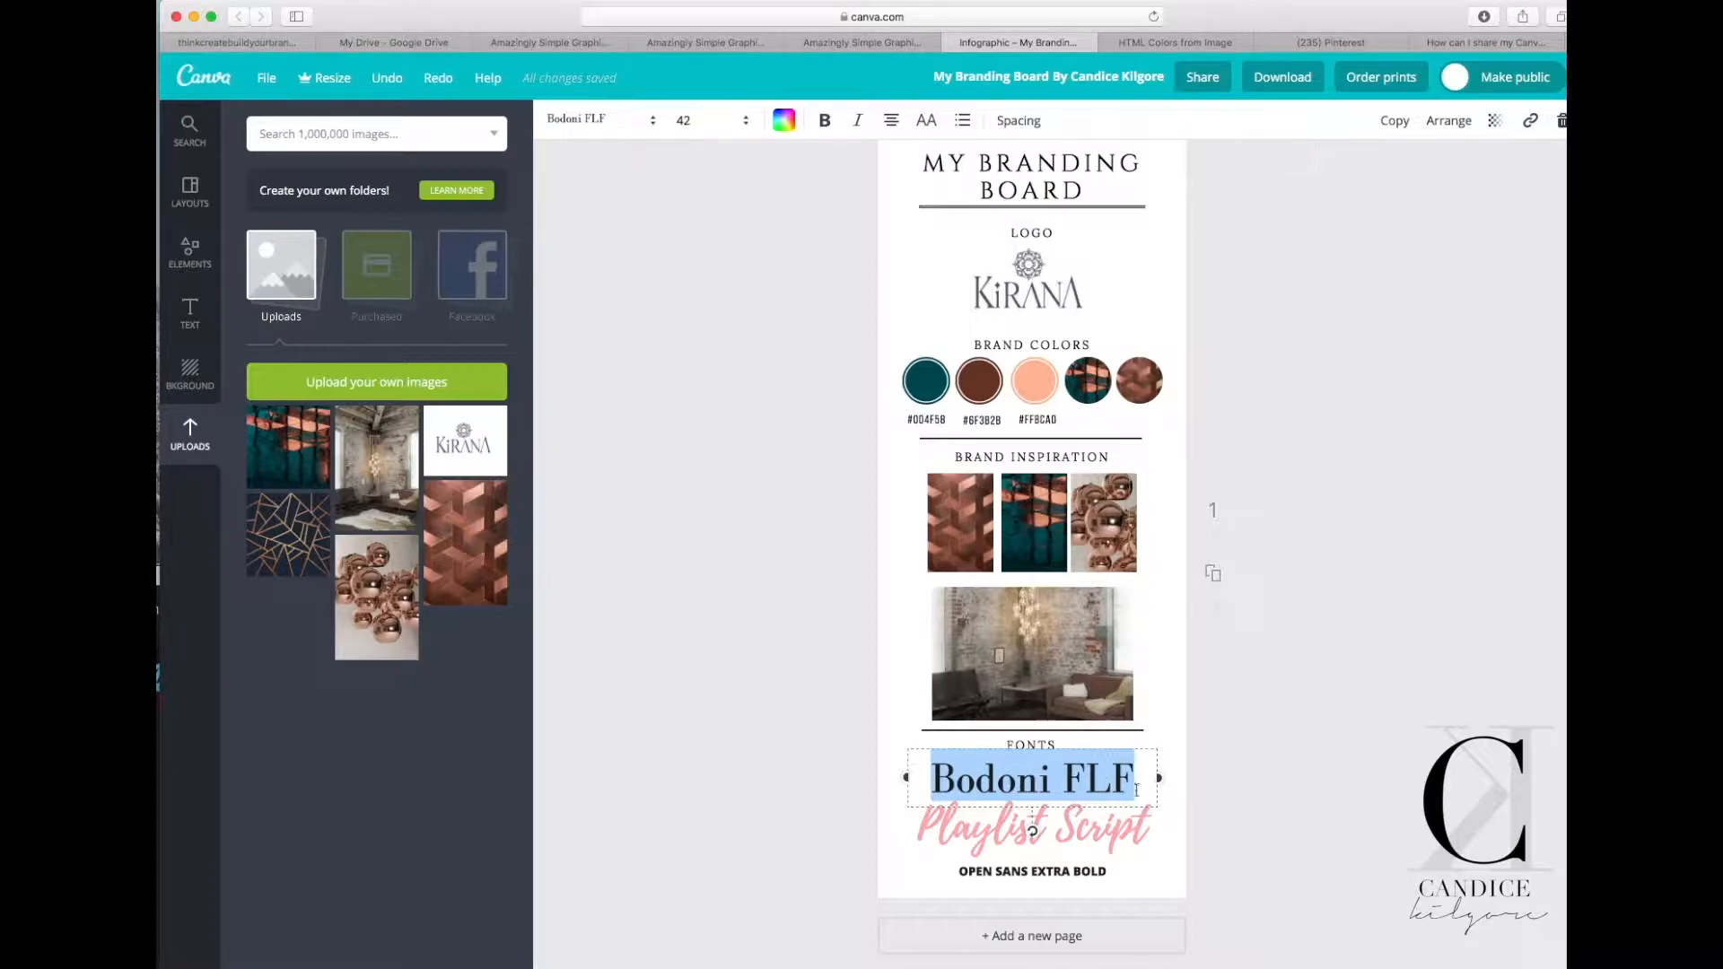
click(644, 121)
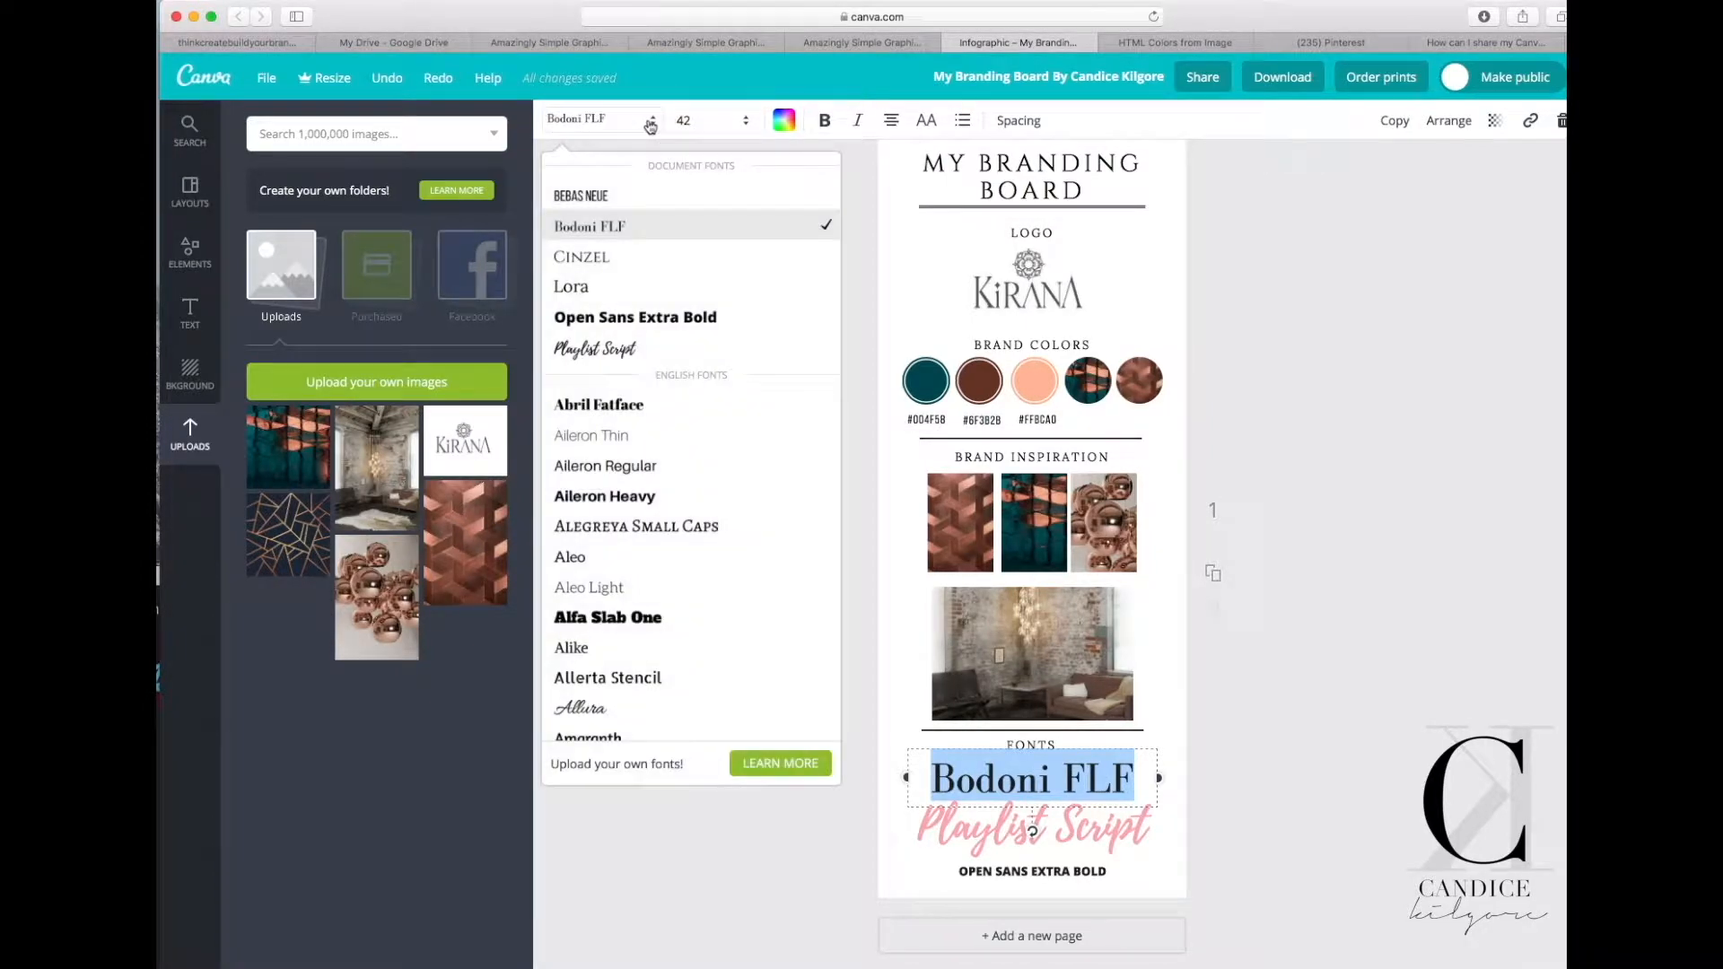
click(623, 201)
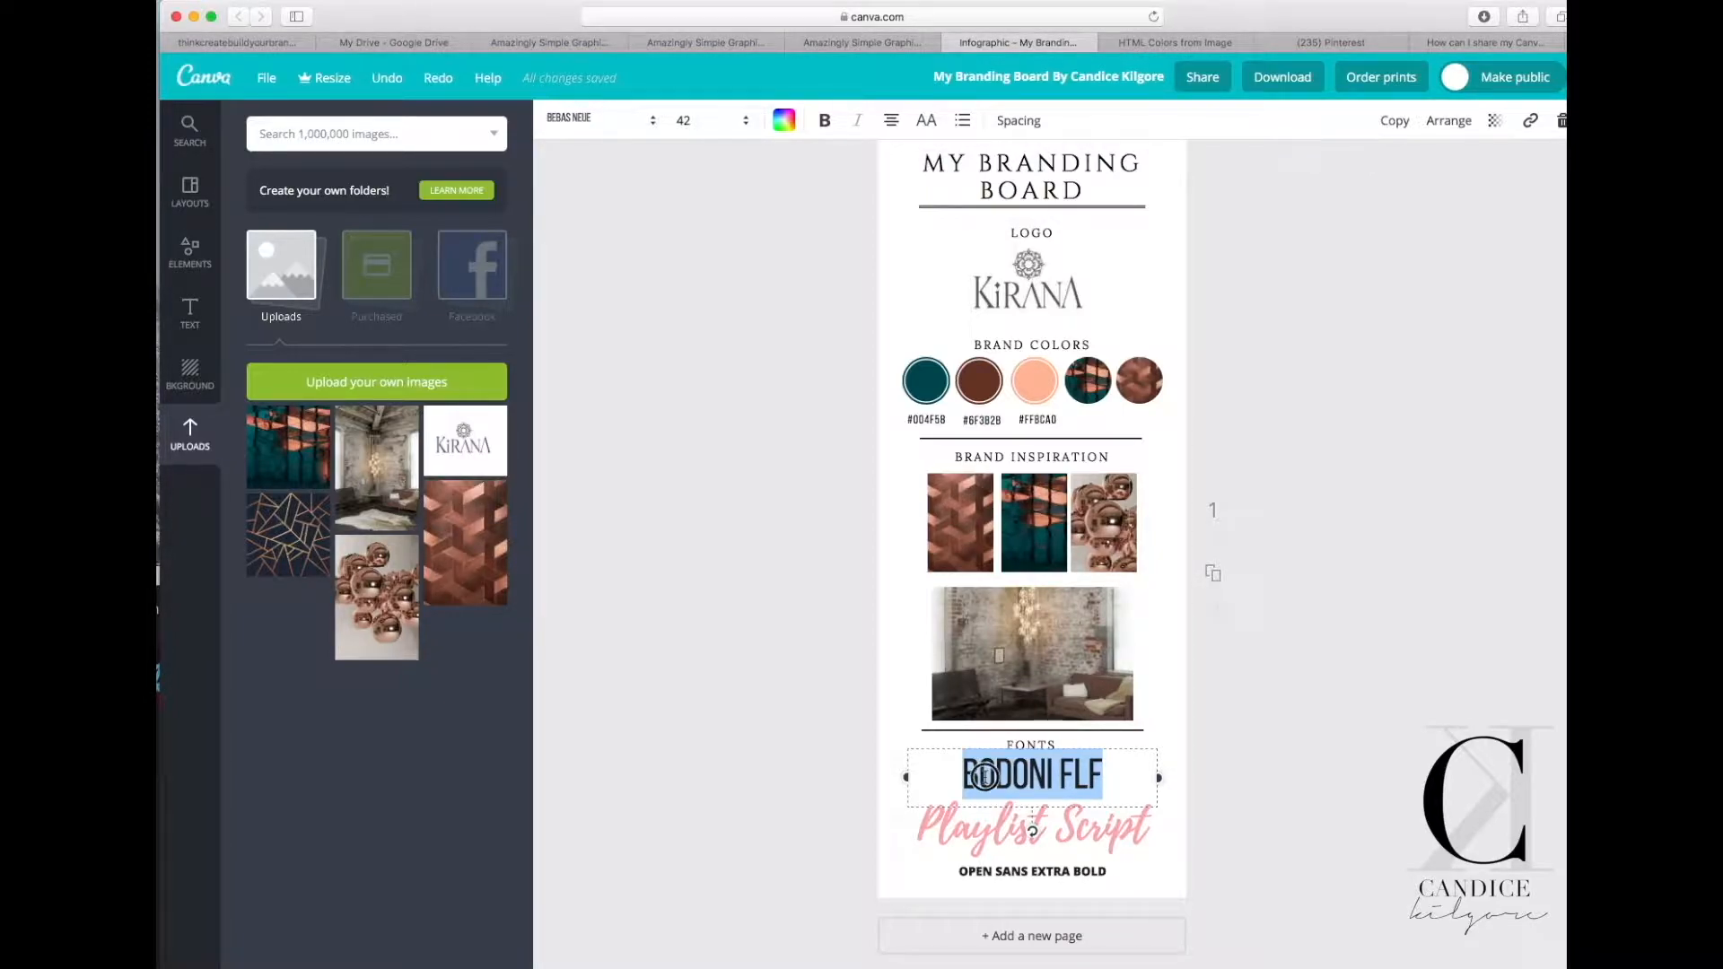
Replace the first font sample's wording with "BEBAS NEUE" to match its typeface.
drag(964, 774, 1129, 774)
text(BEBAS)
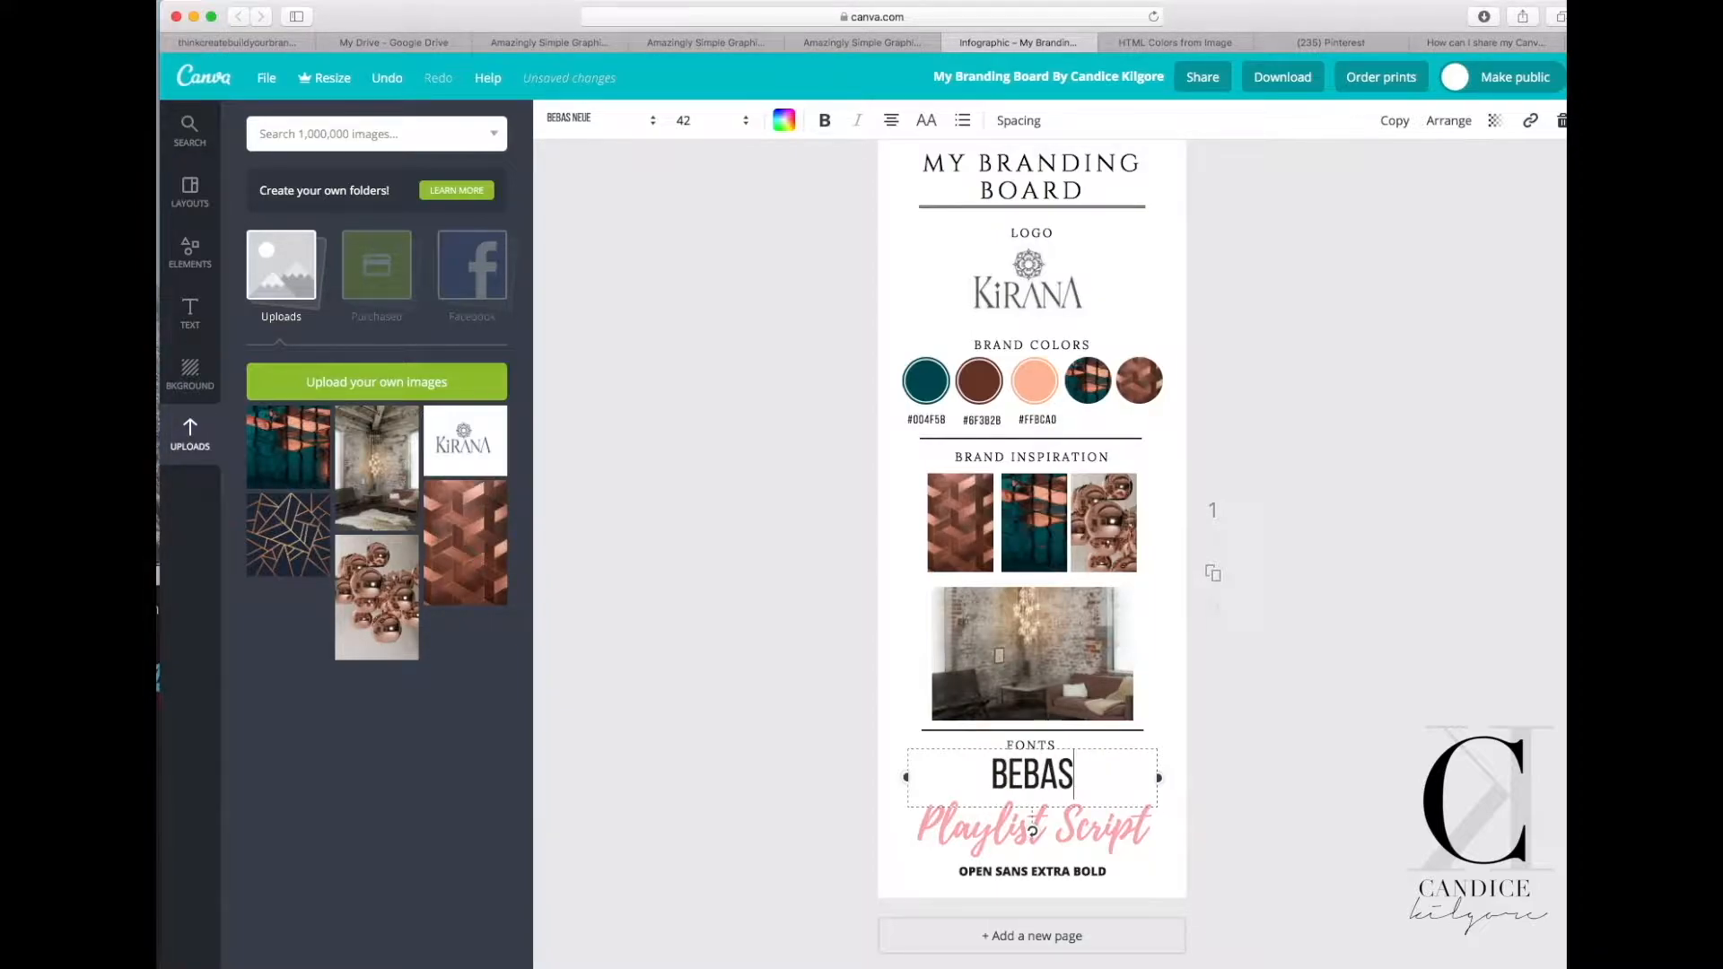
text( NEUE)
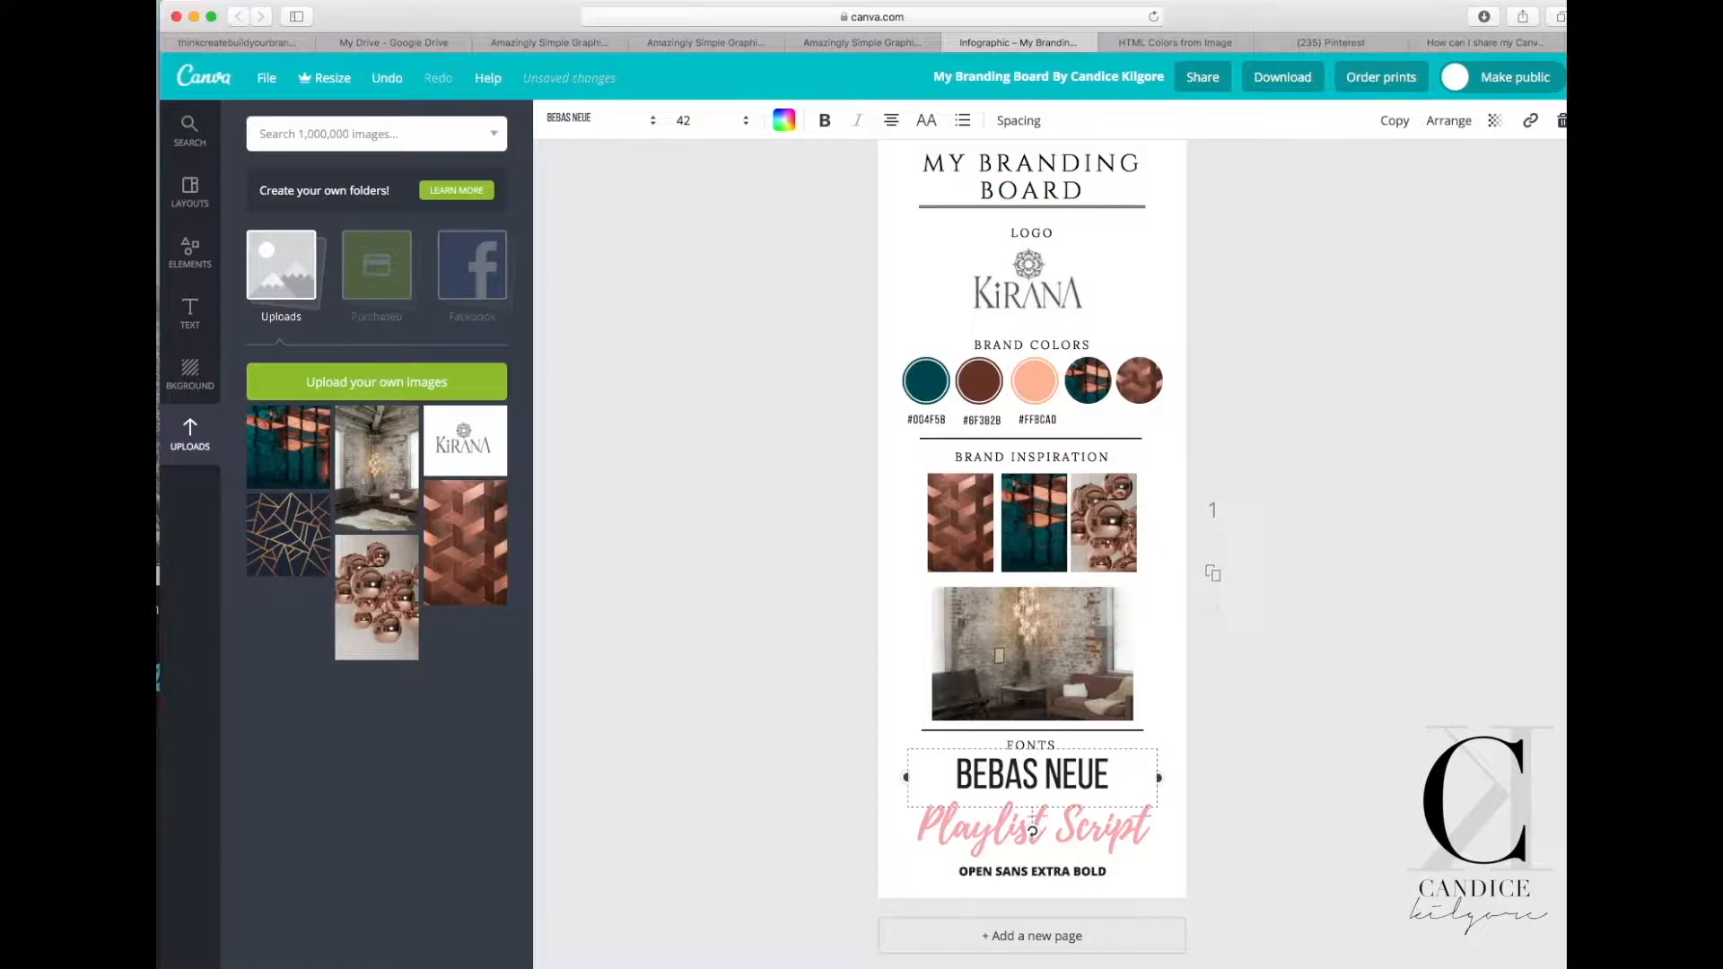
click(760, 854)
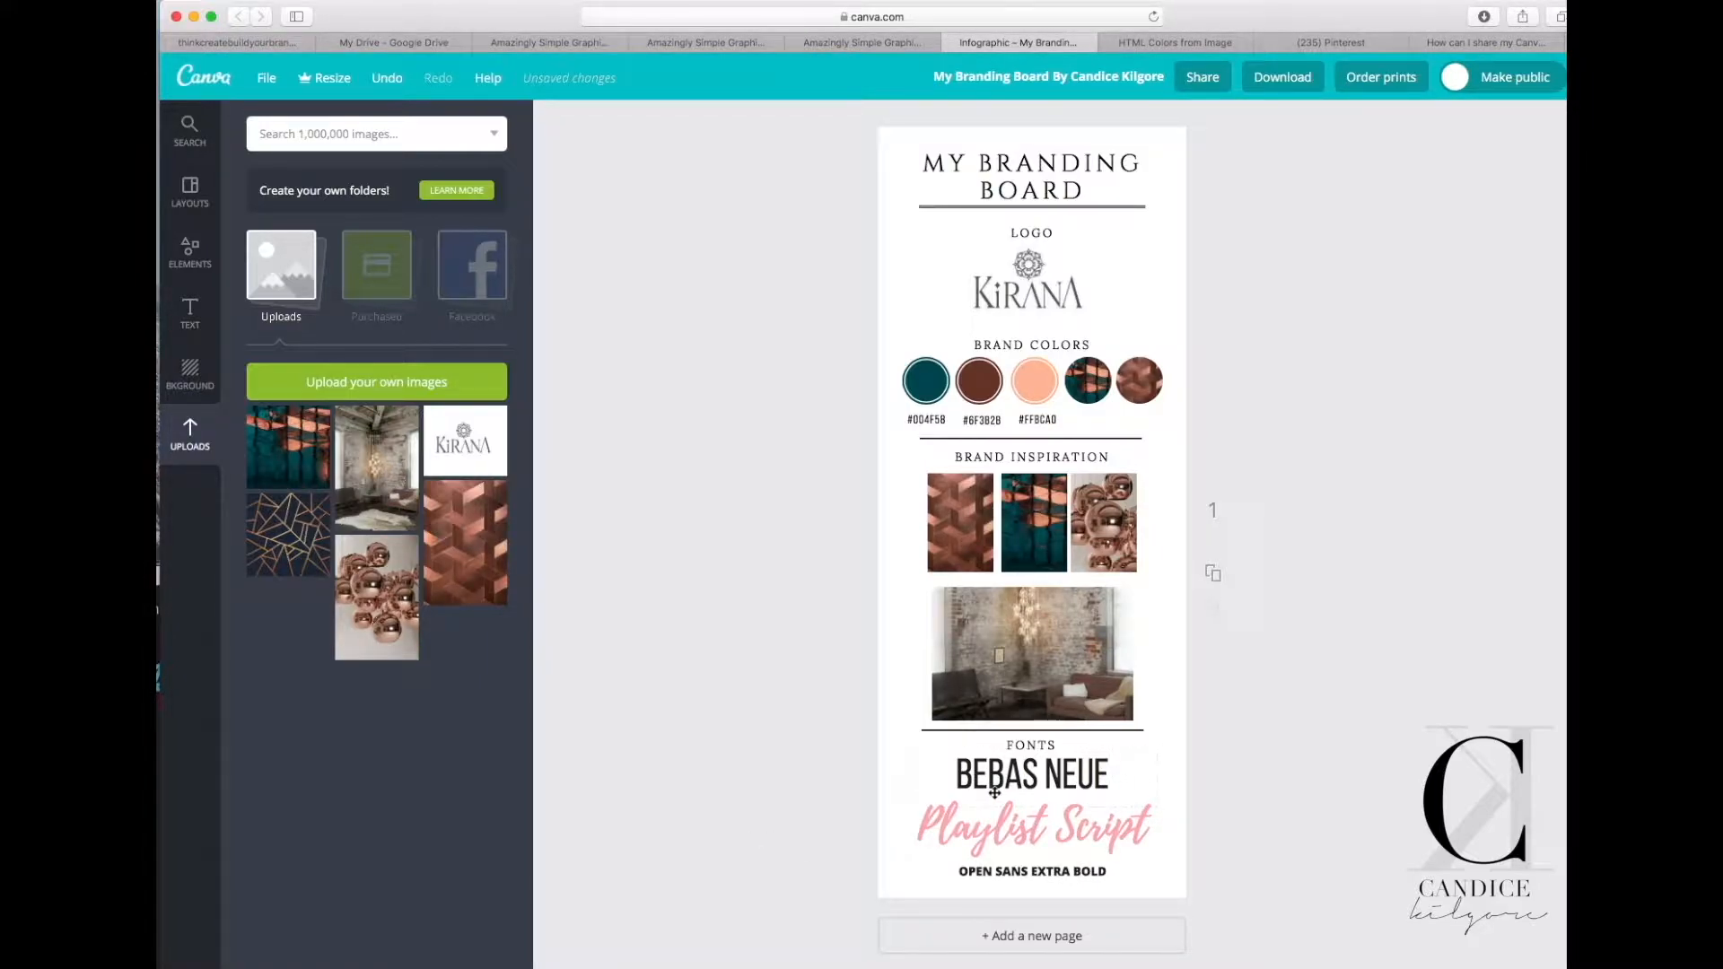
Change the typeface of the first font sample in the Fonts section to Cinzel.
double_click(990, 783)
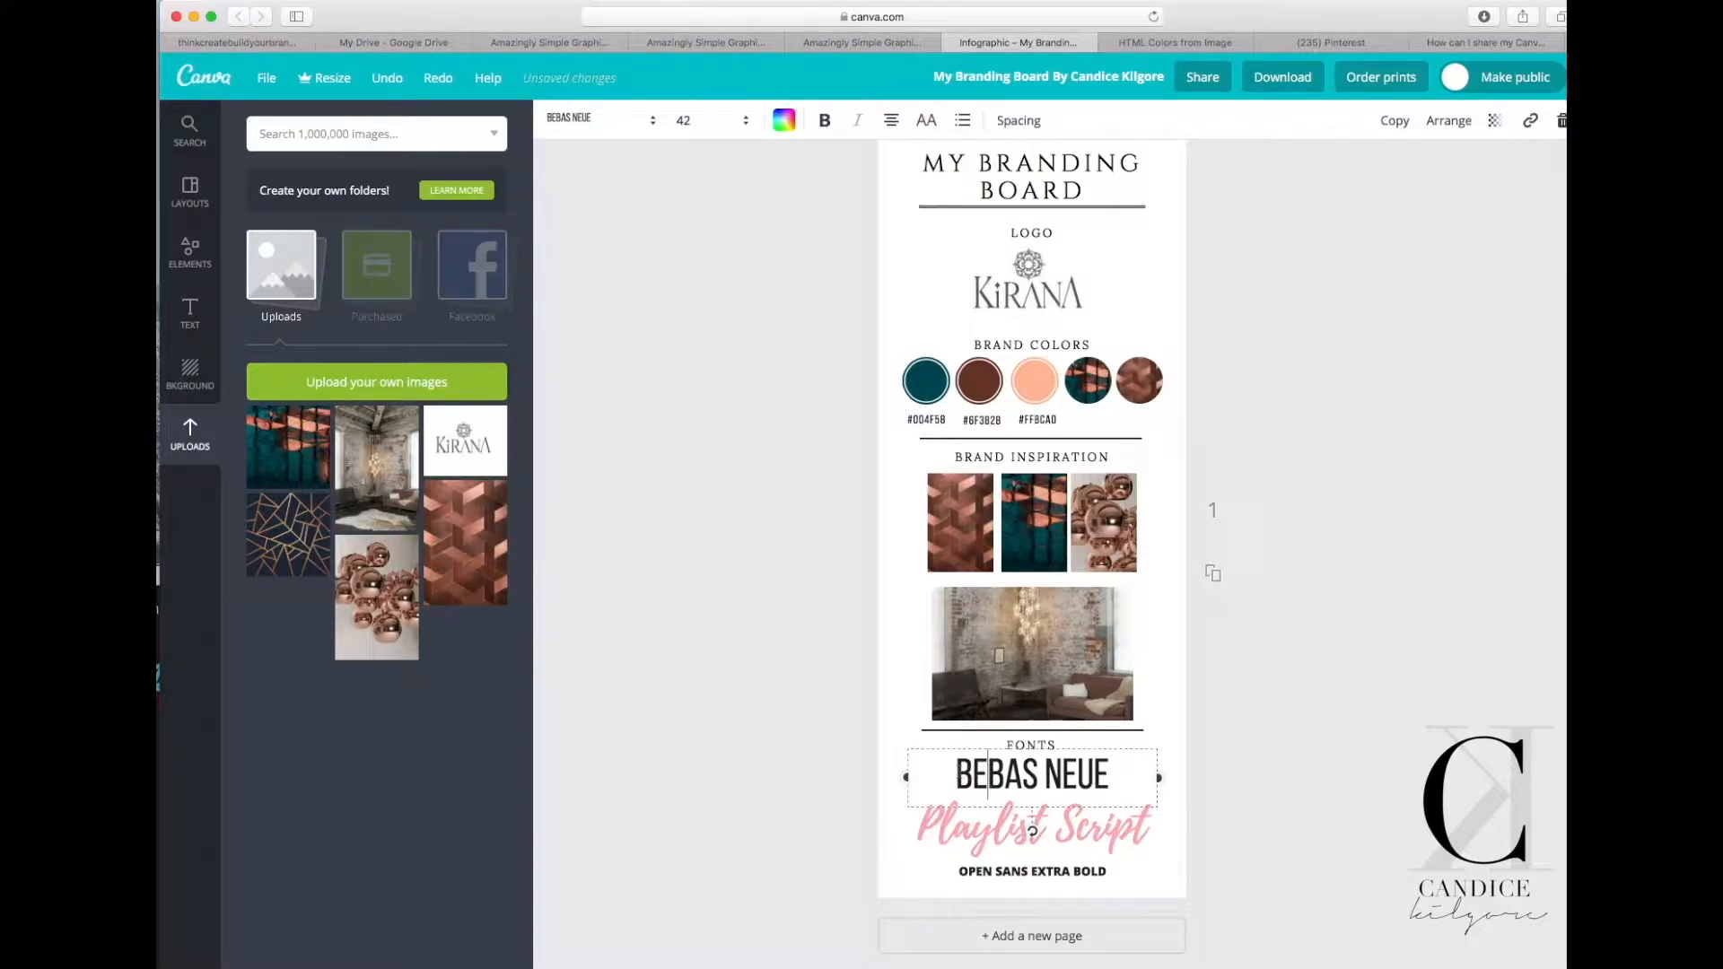
drag(954, 776, 1169, 765)
click(652, 124)
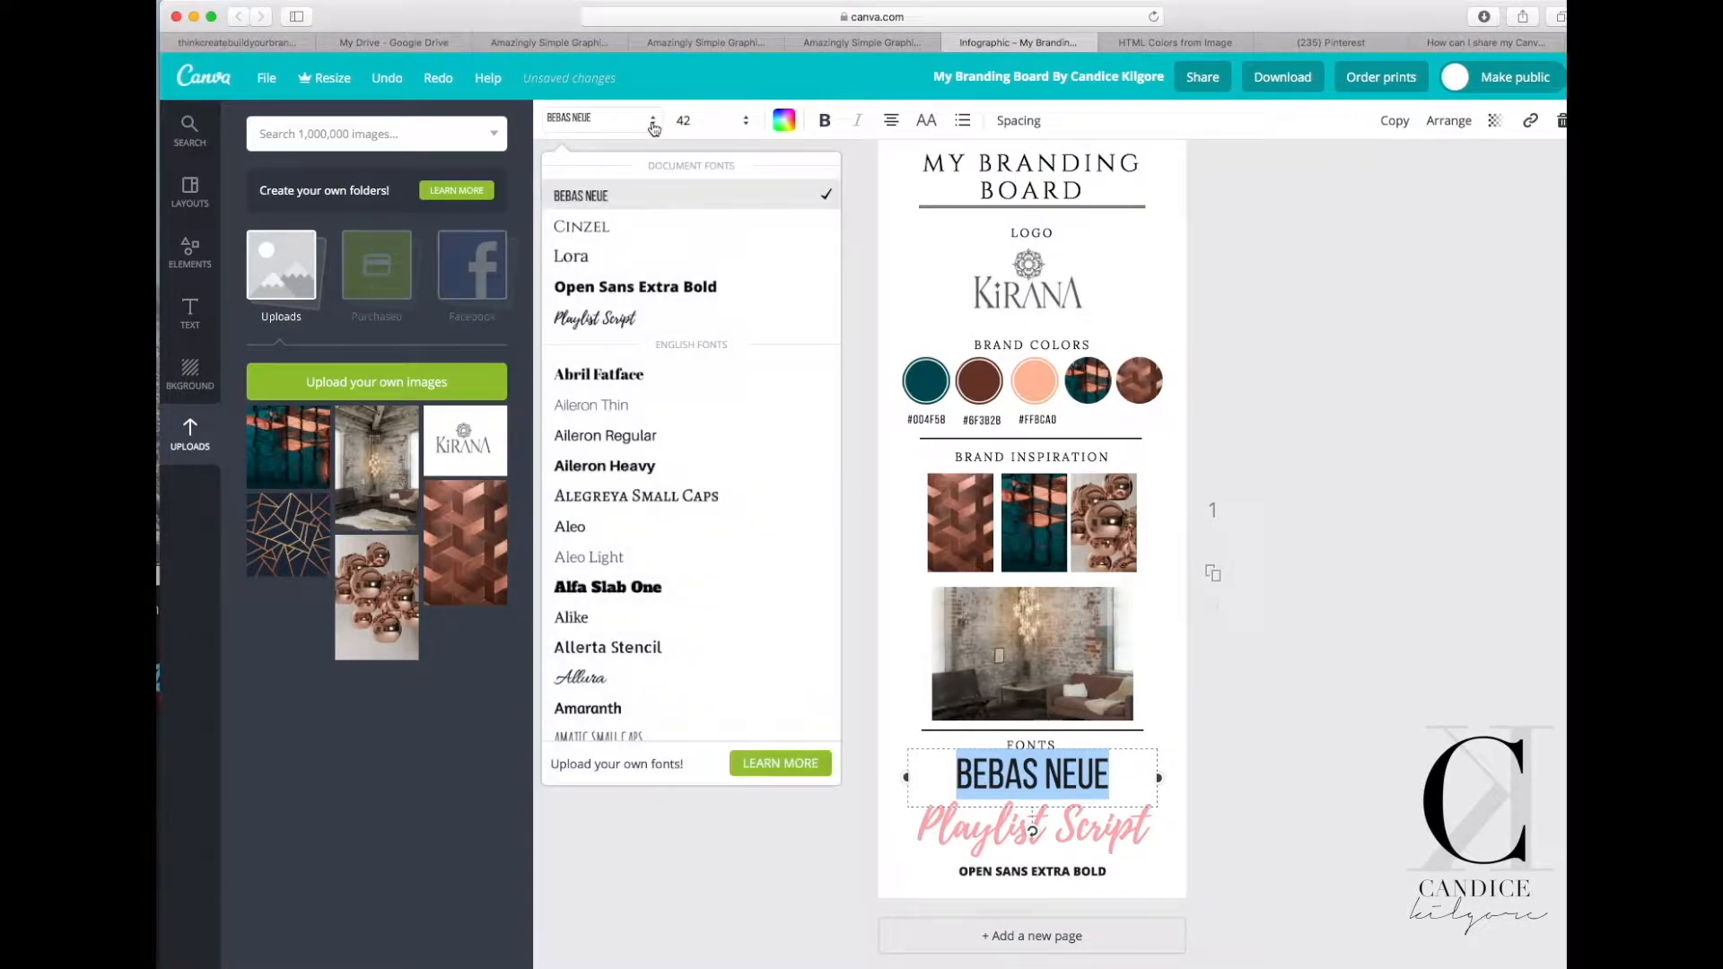
click(626, 240)
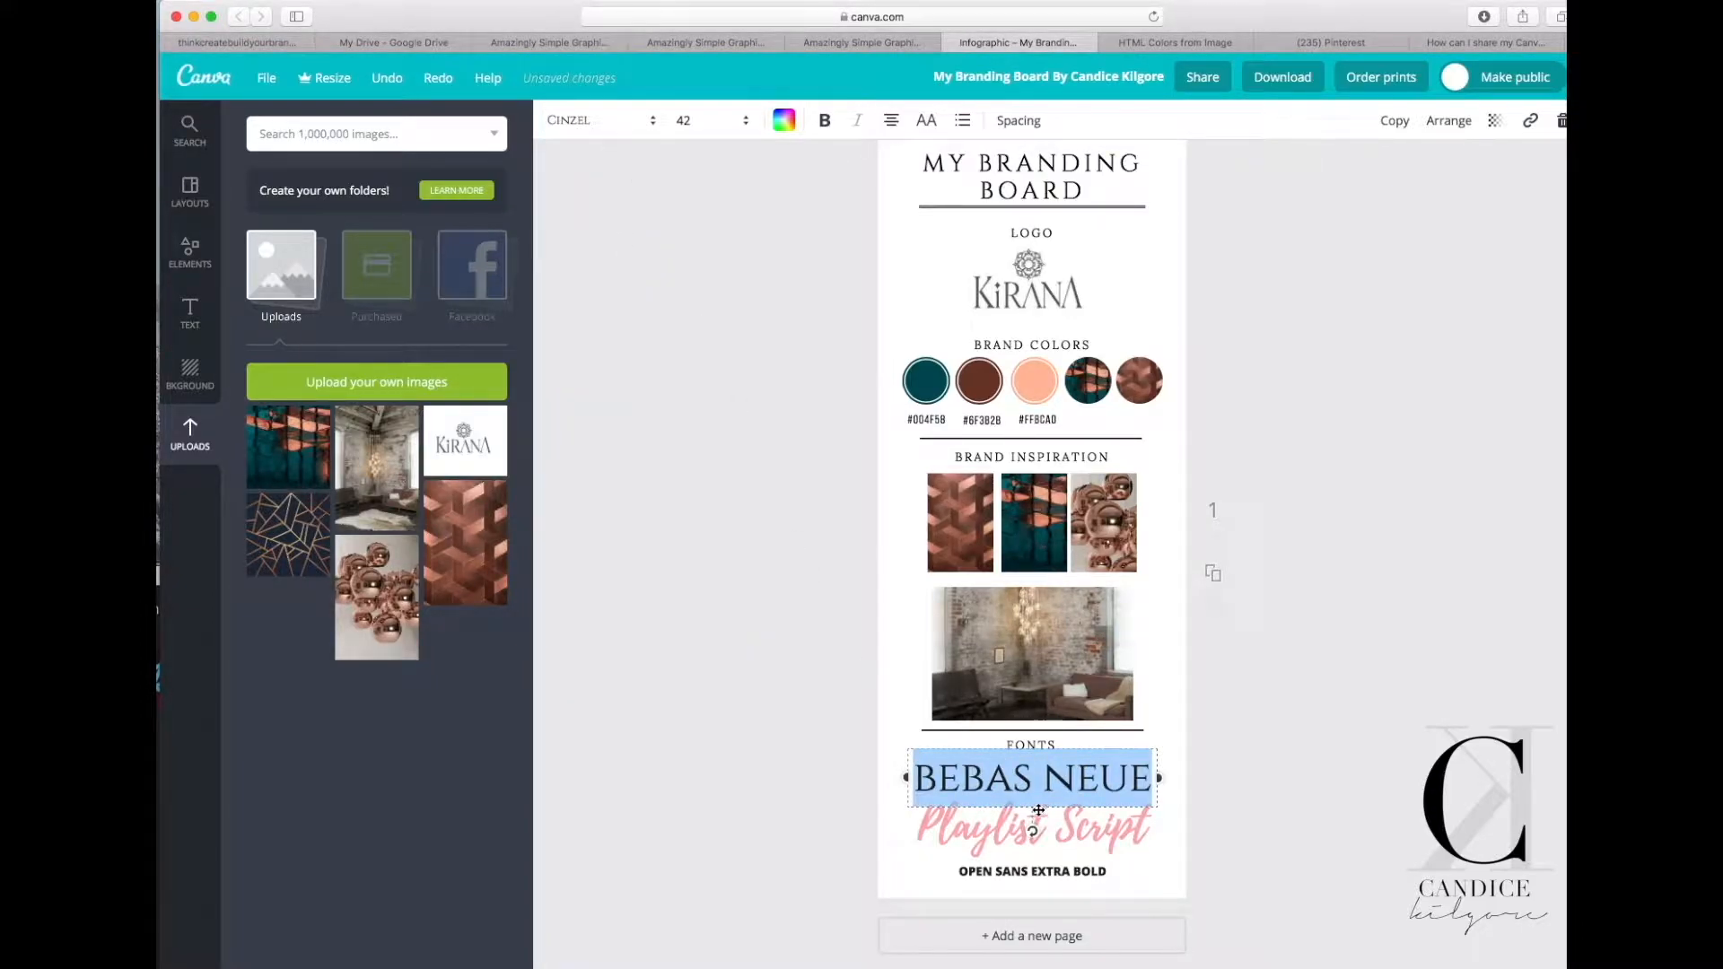
Replace the first font sample's wording with "Cinzel" so it names its typeface.
click(988, 784)
double_click(924, 779)
click(921, 778)
drag(916, 778, 1209, 777)
text(C)
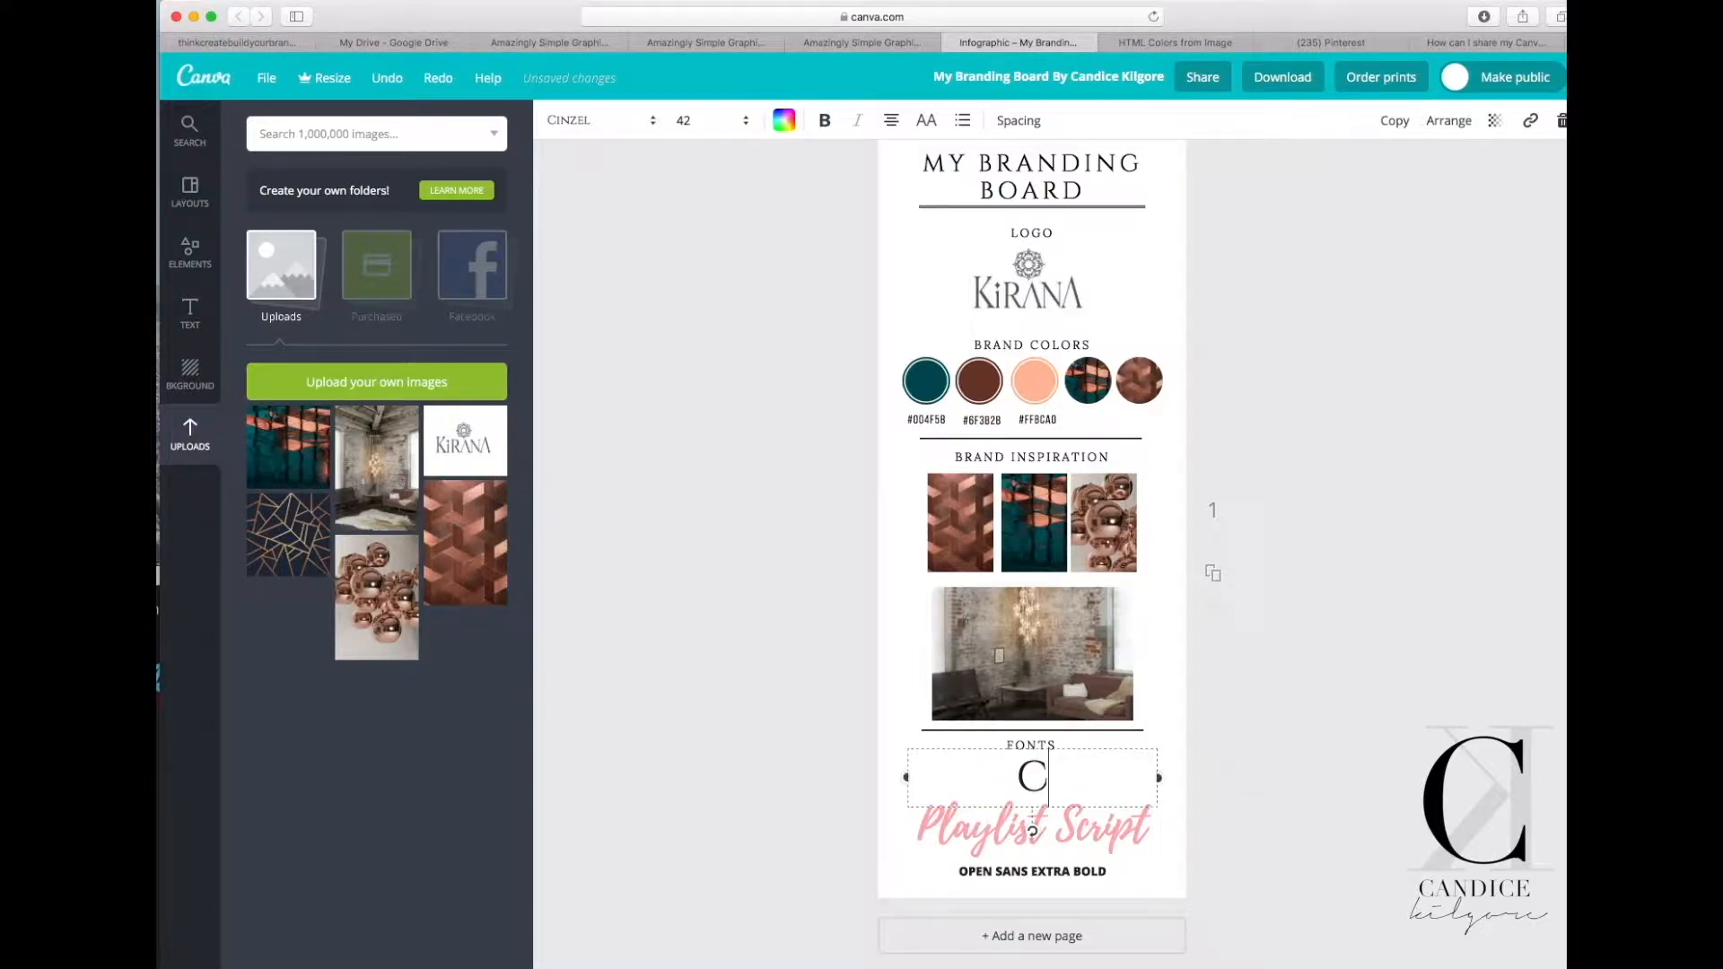
text(inzel)
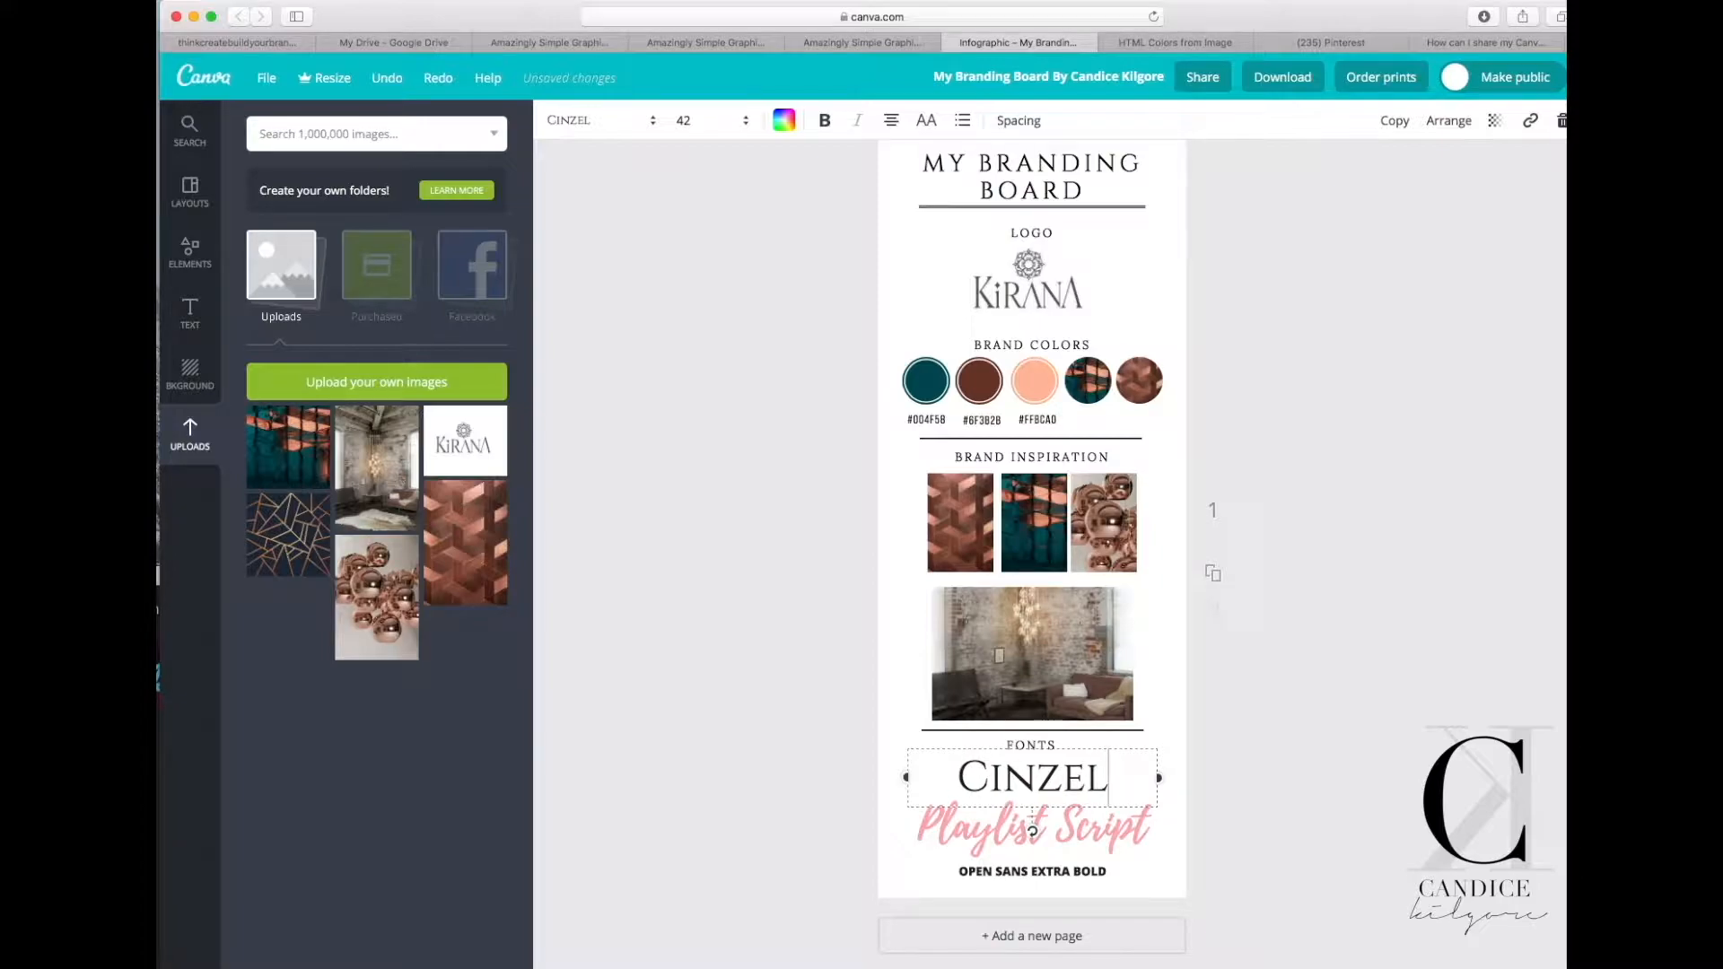
click(812, 820)
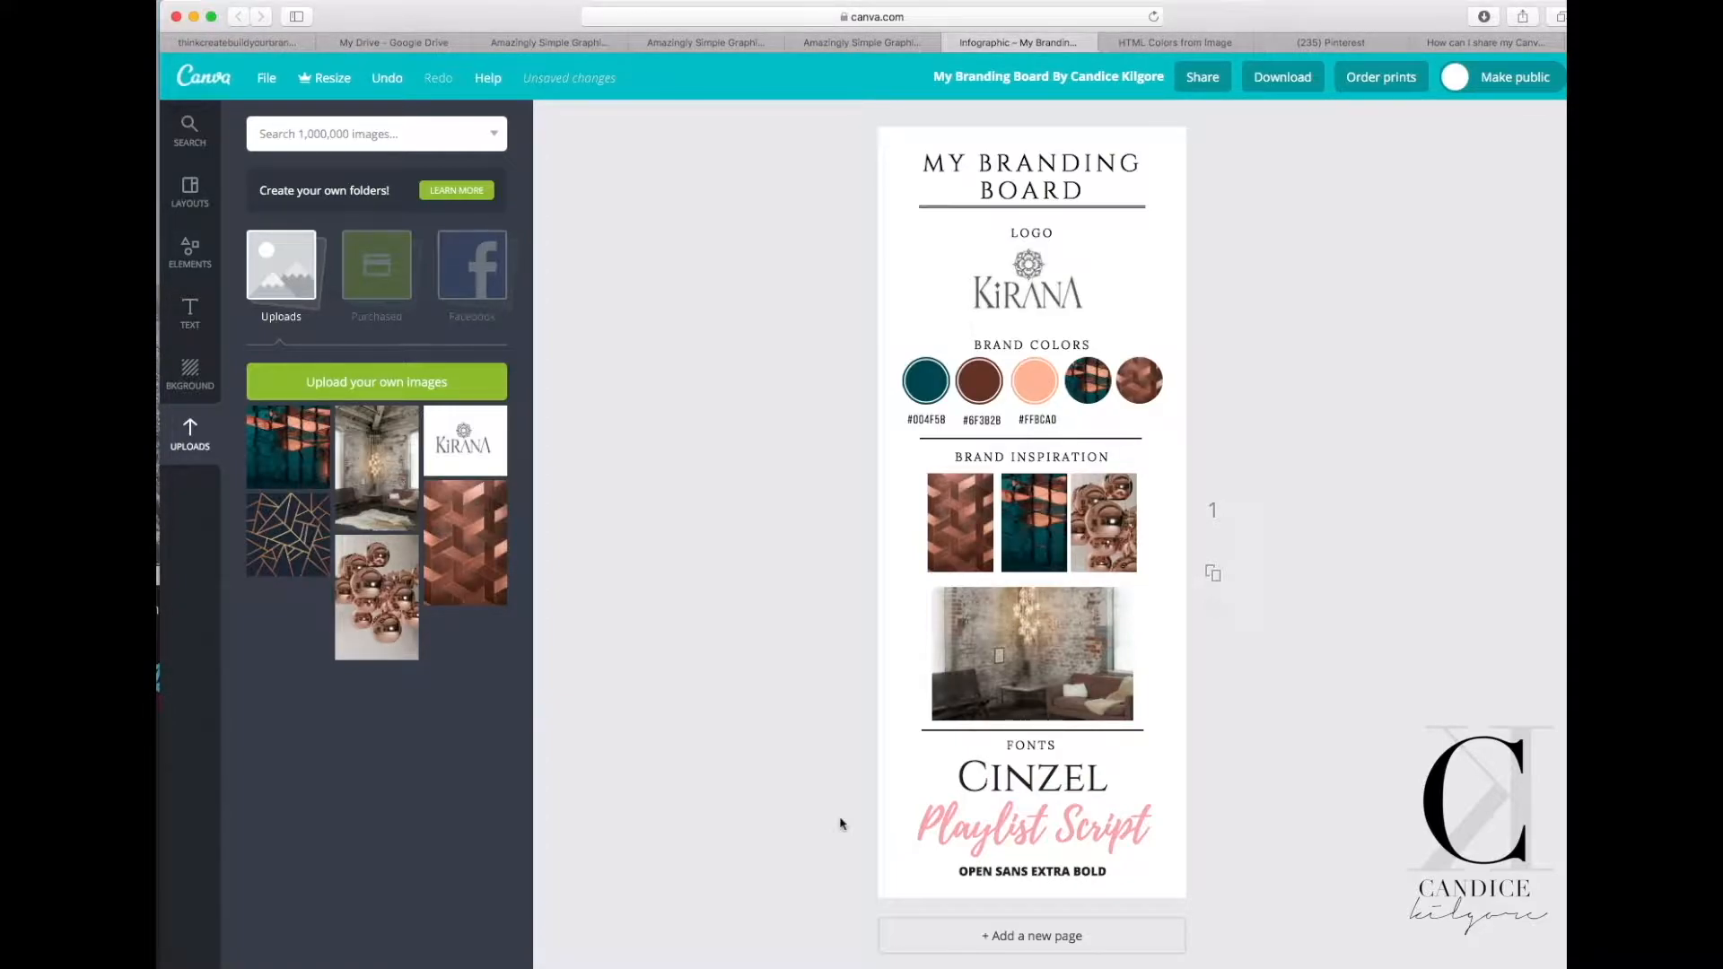
click(1009, 781)
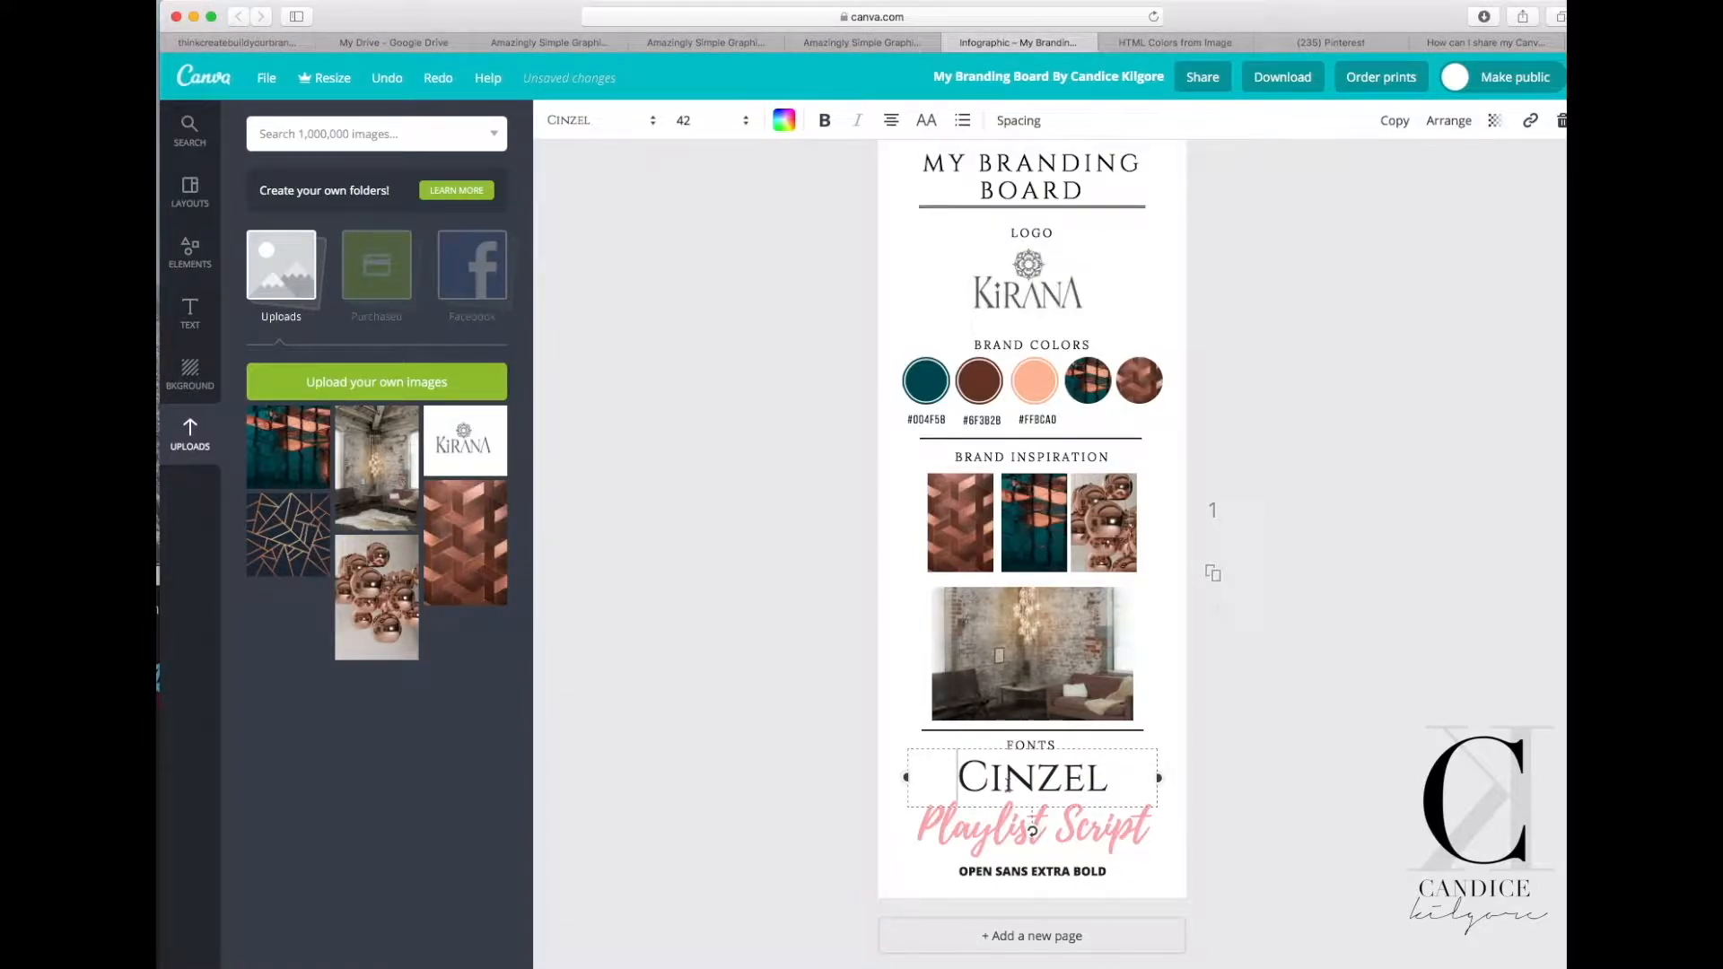
click(1298, 819)
Change the typeface of the pink Playlist Script sample to Dr Sugiyama.
click(1112, 827)
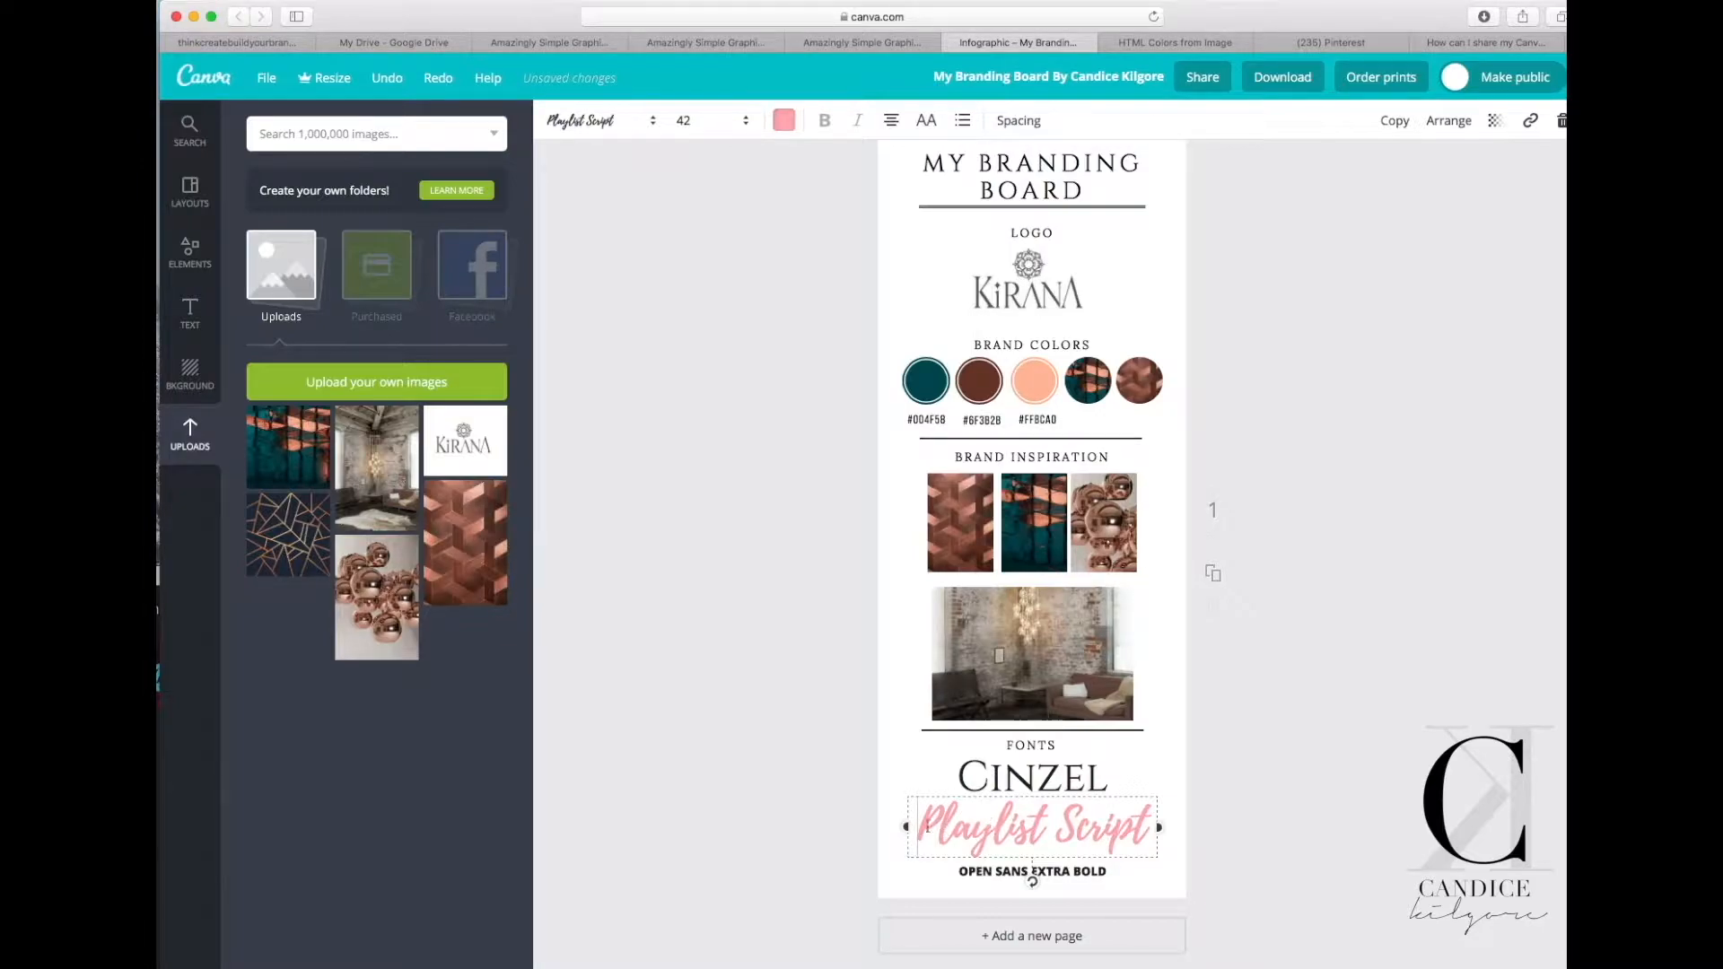
drag(919, 826, 1261, 827)
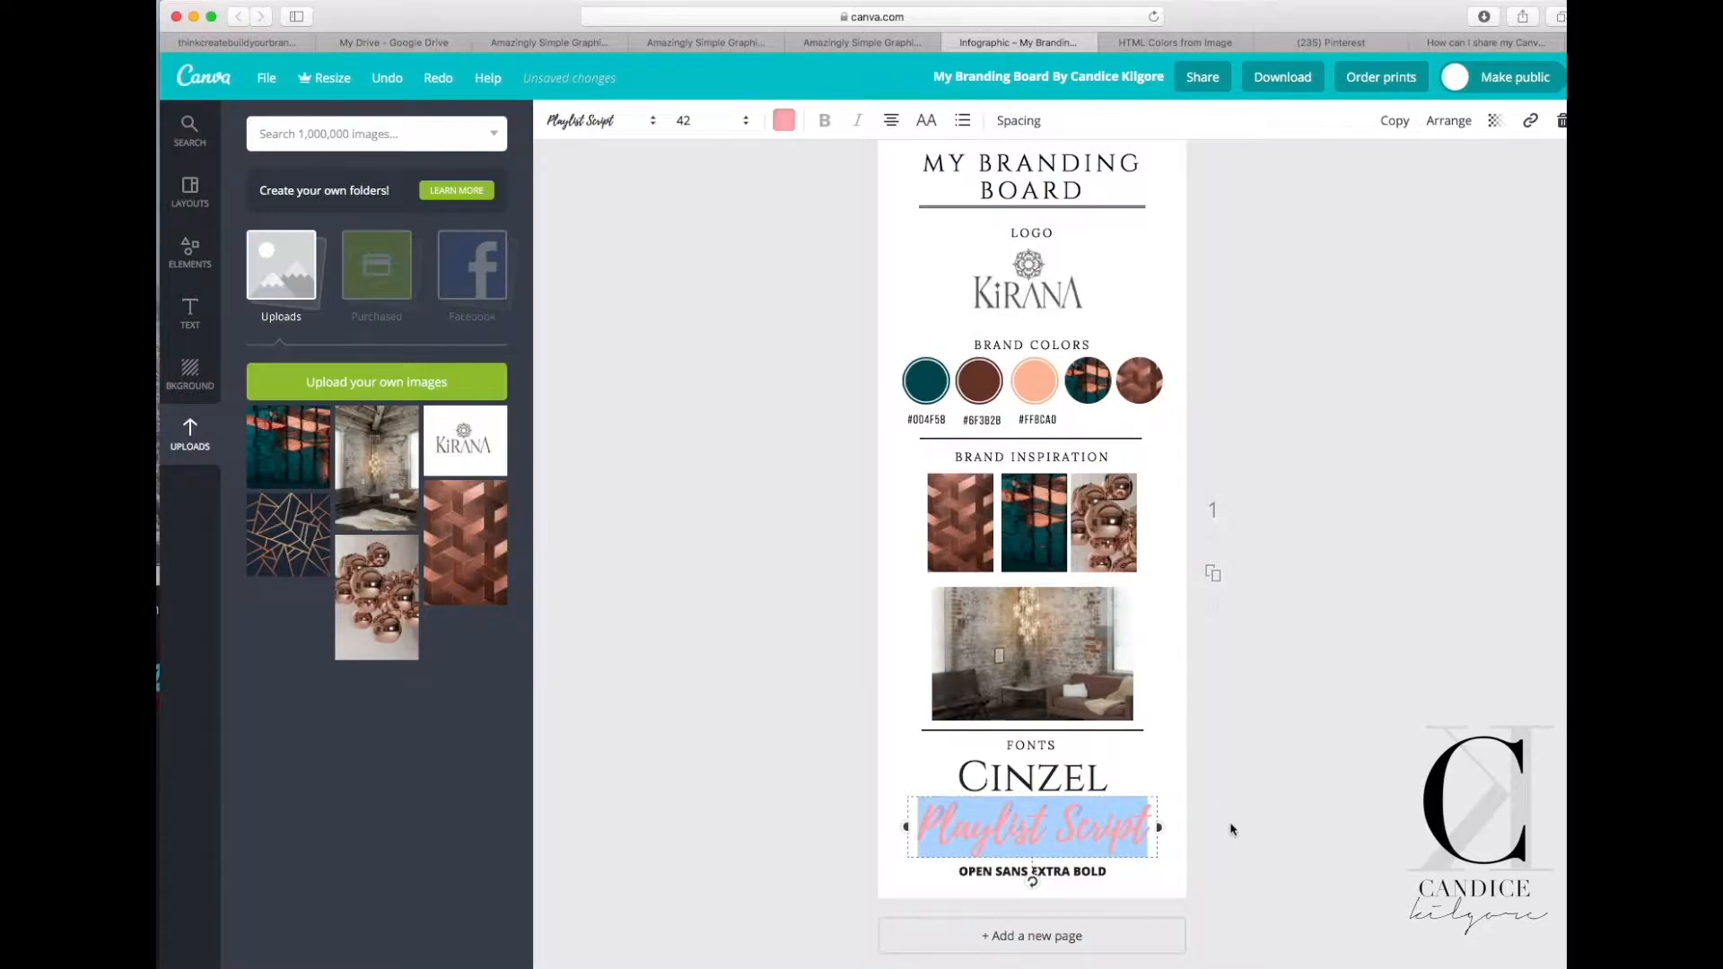
click(654, 126)
scroll(665, 522, down, 5)
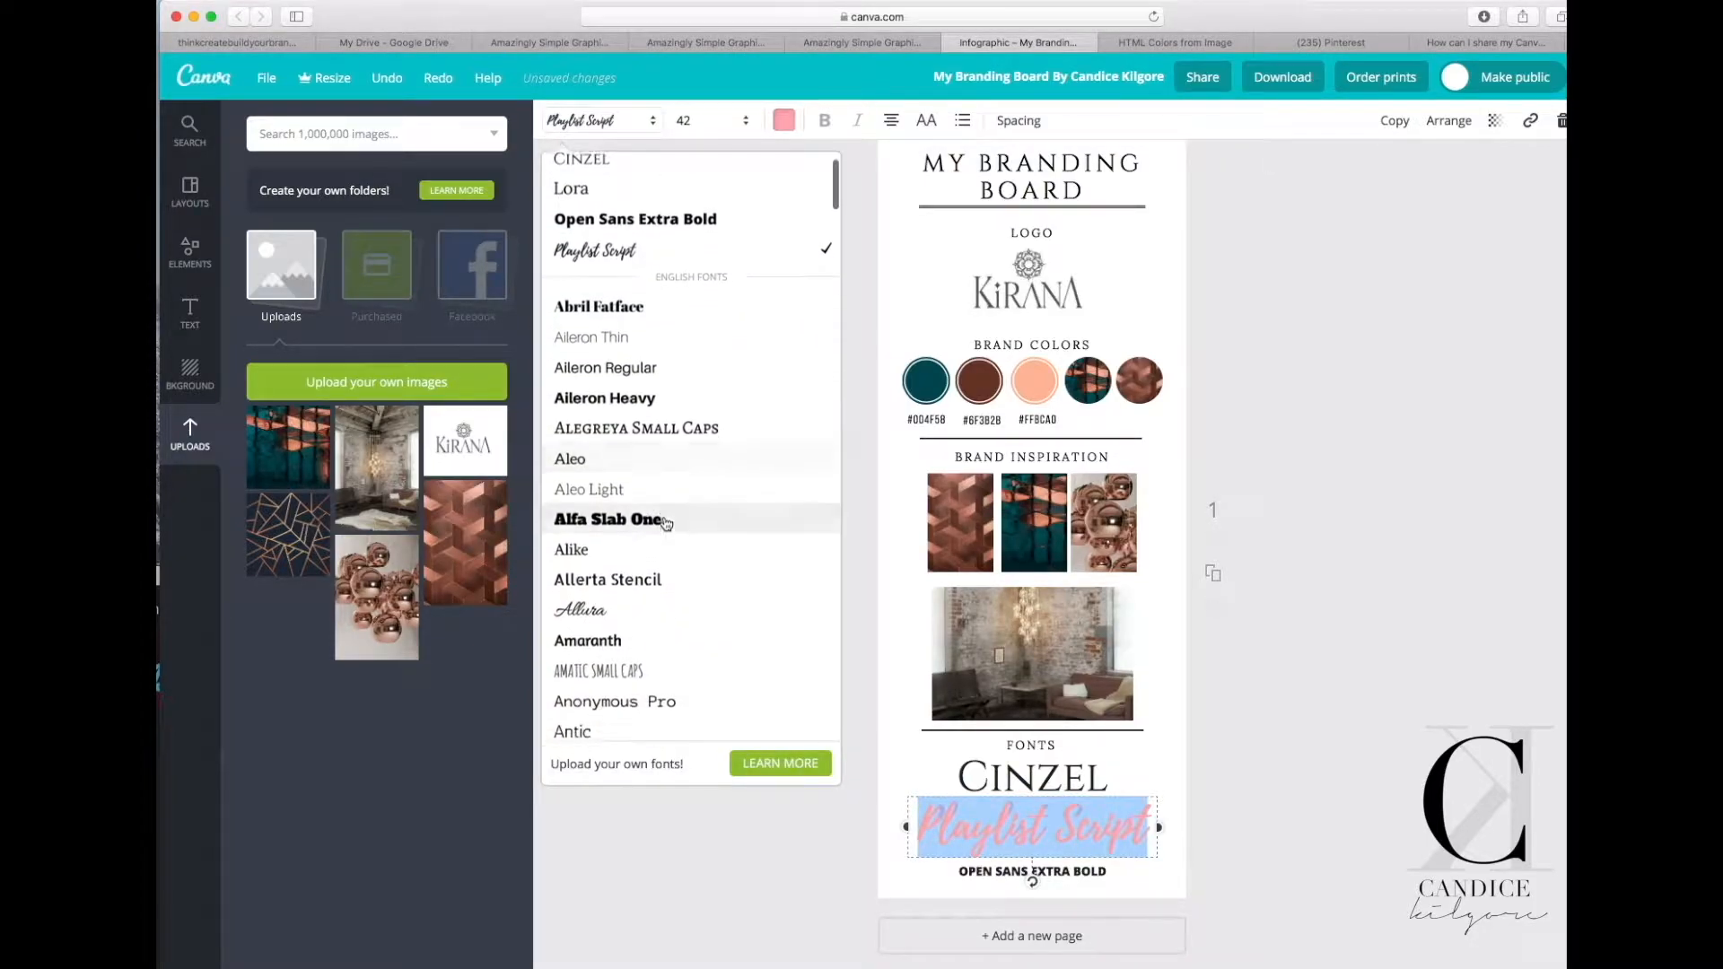
scroll(648, 548, down, 7)
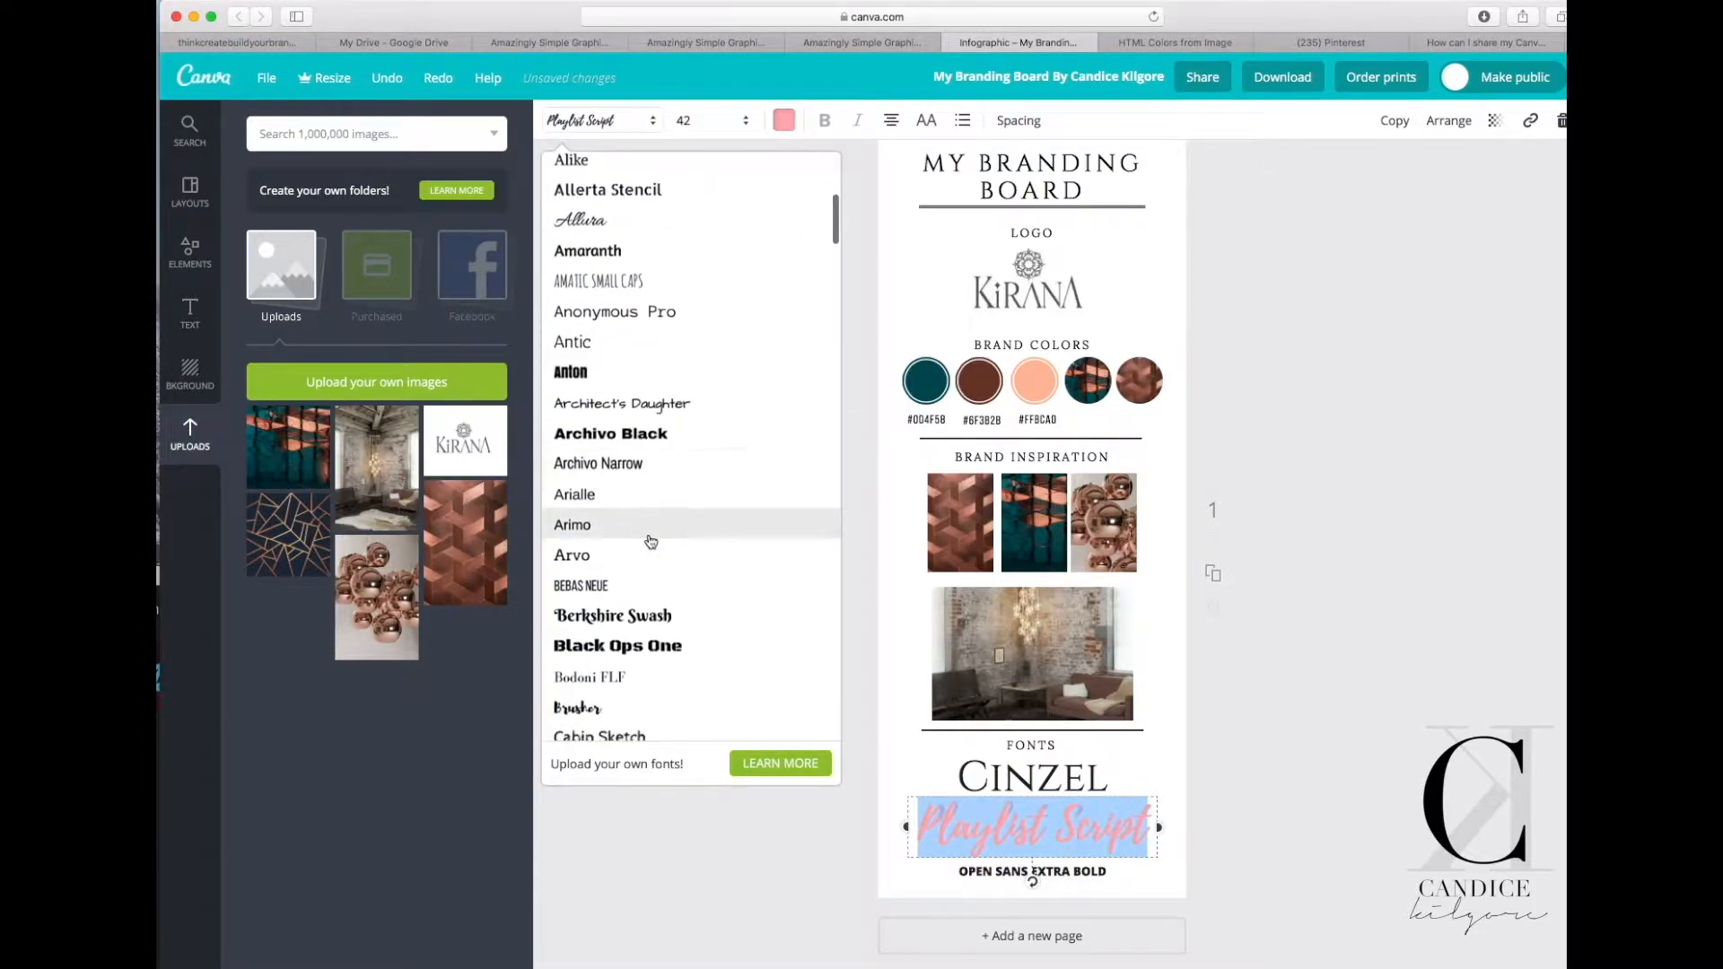
scroll(653, 542, down, 8)
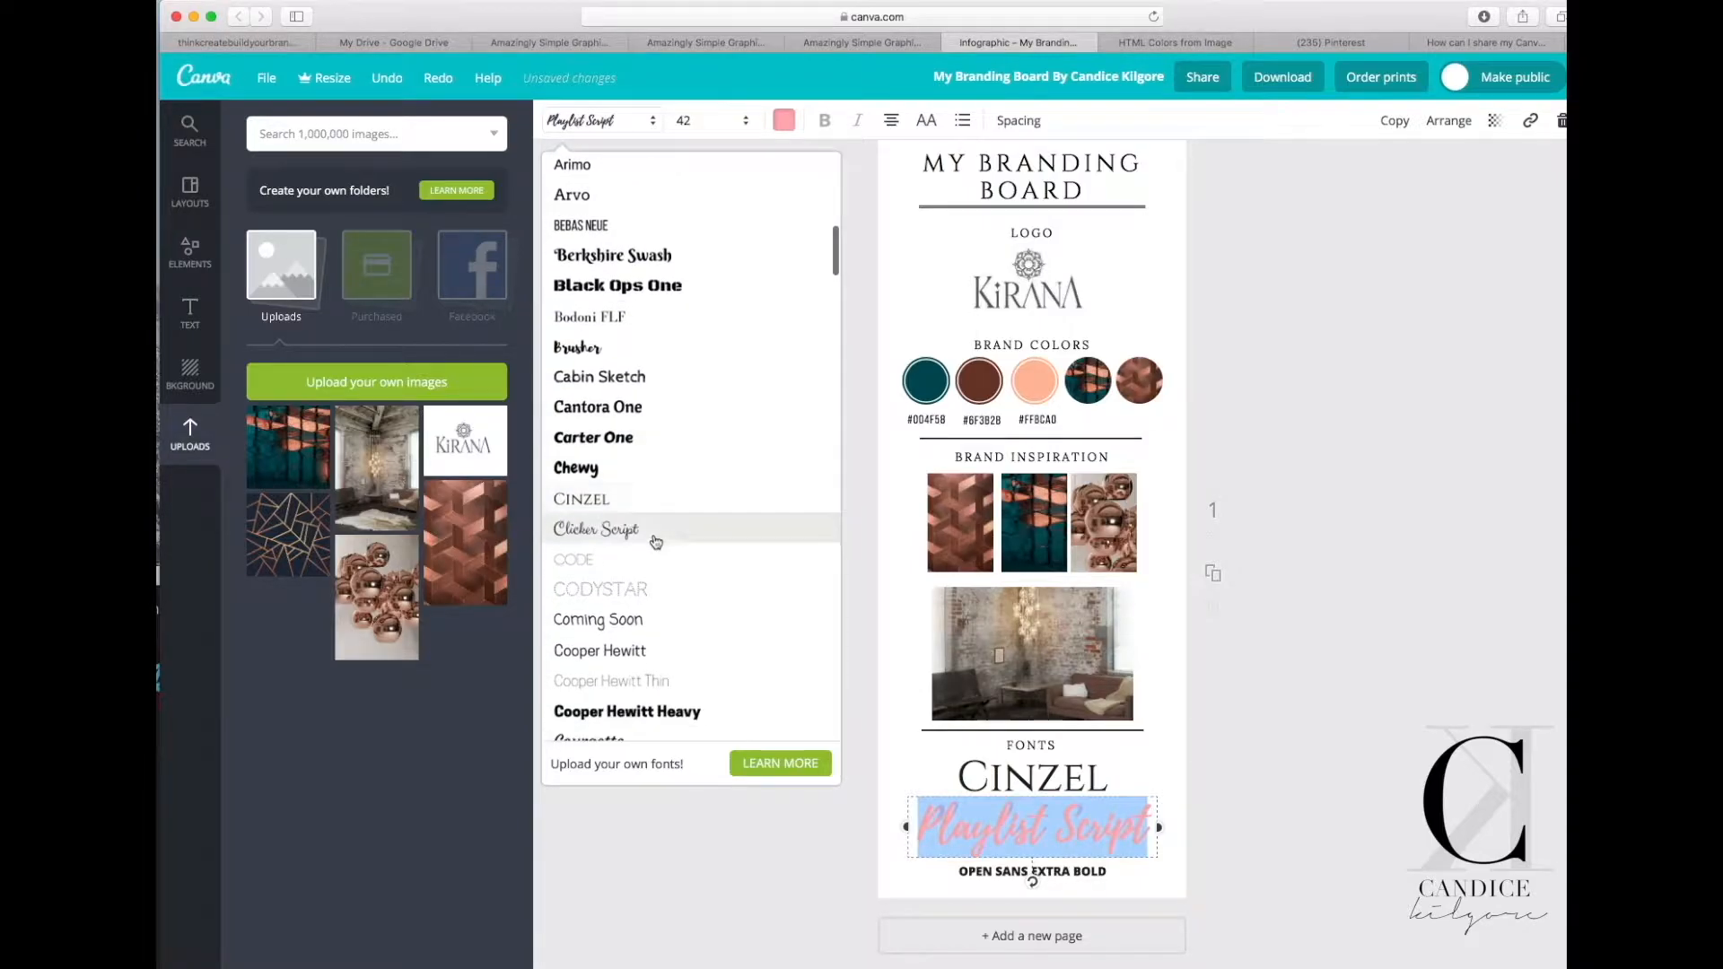
scroll(657, 539, down, 3)
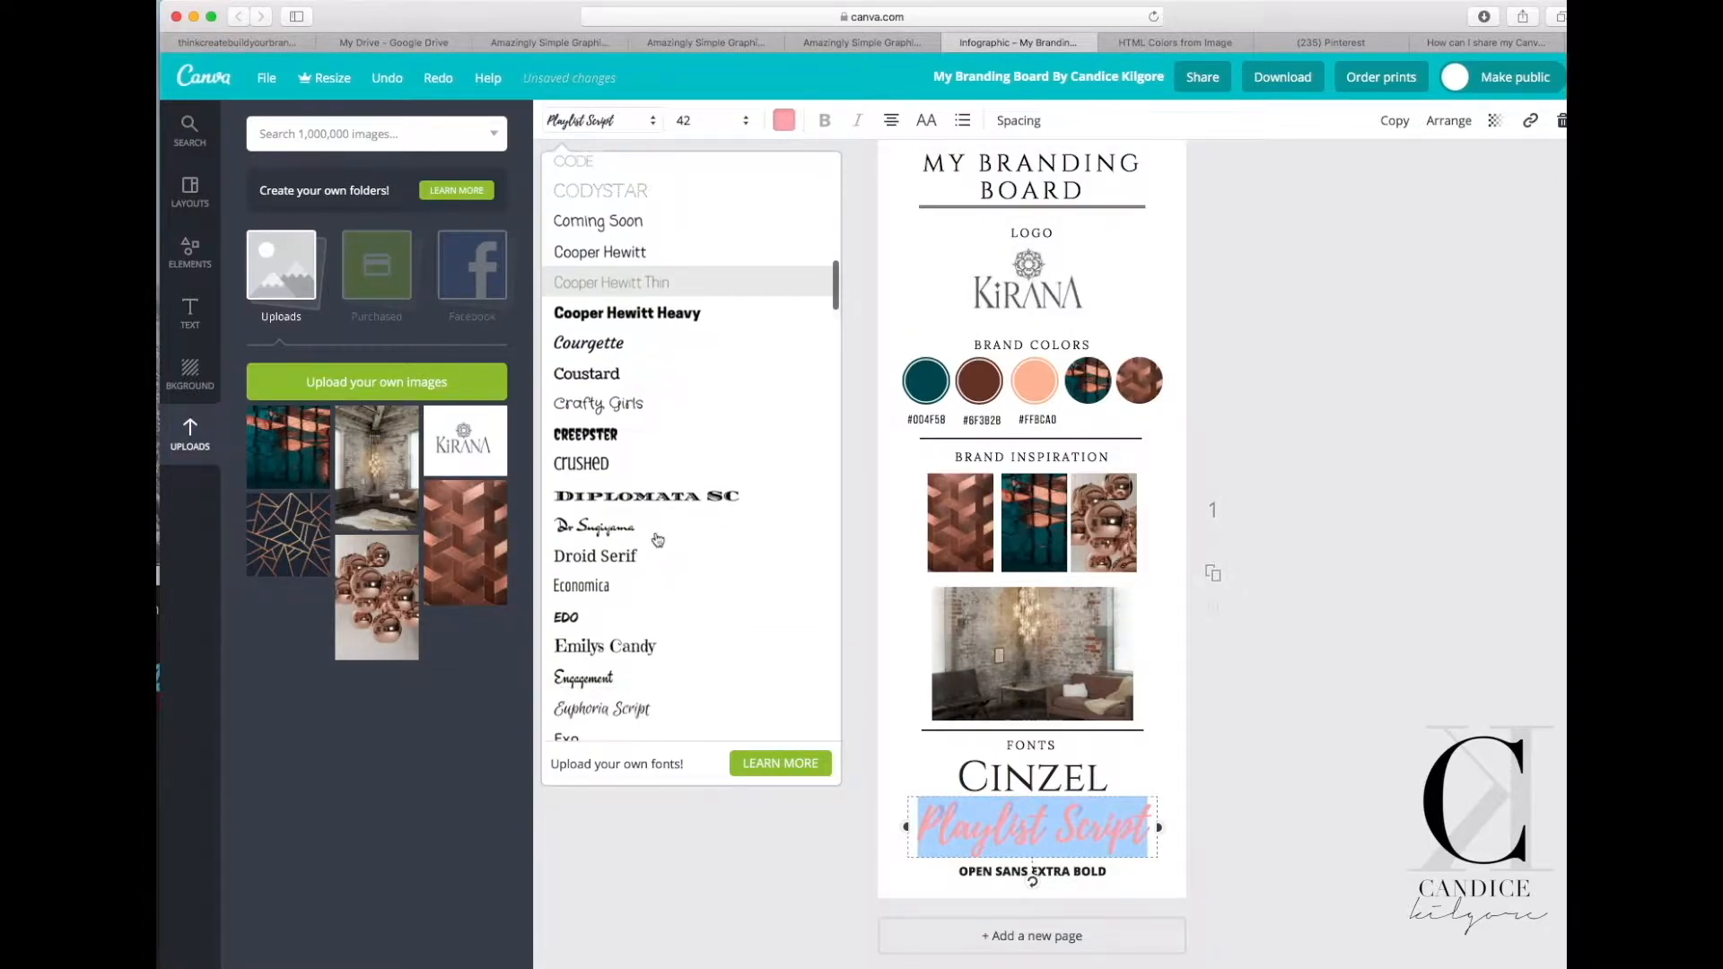
click(642, 490)
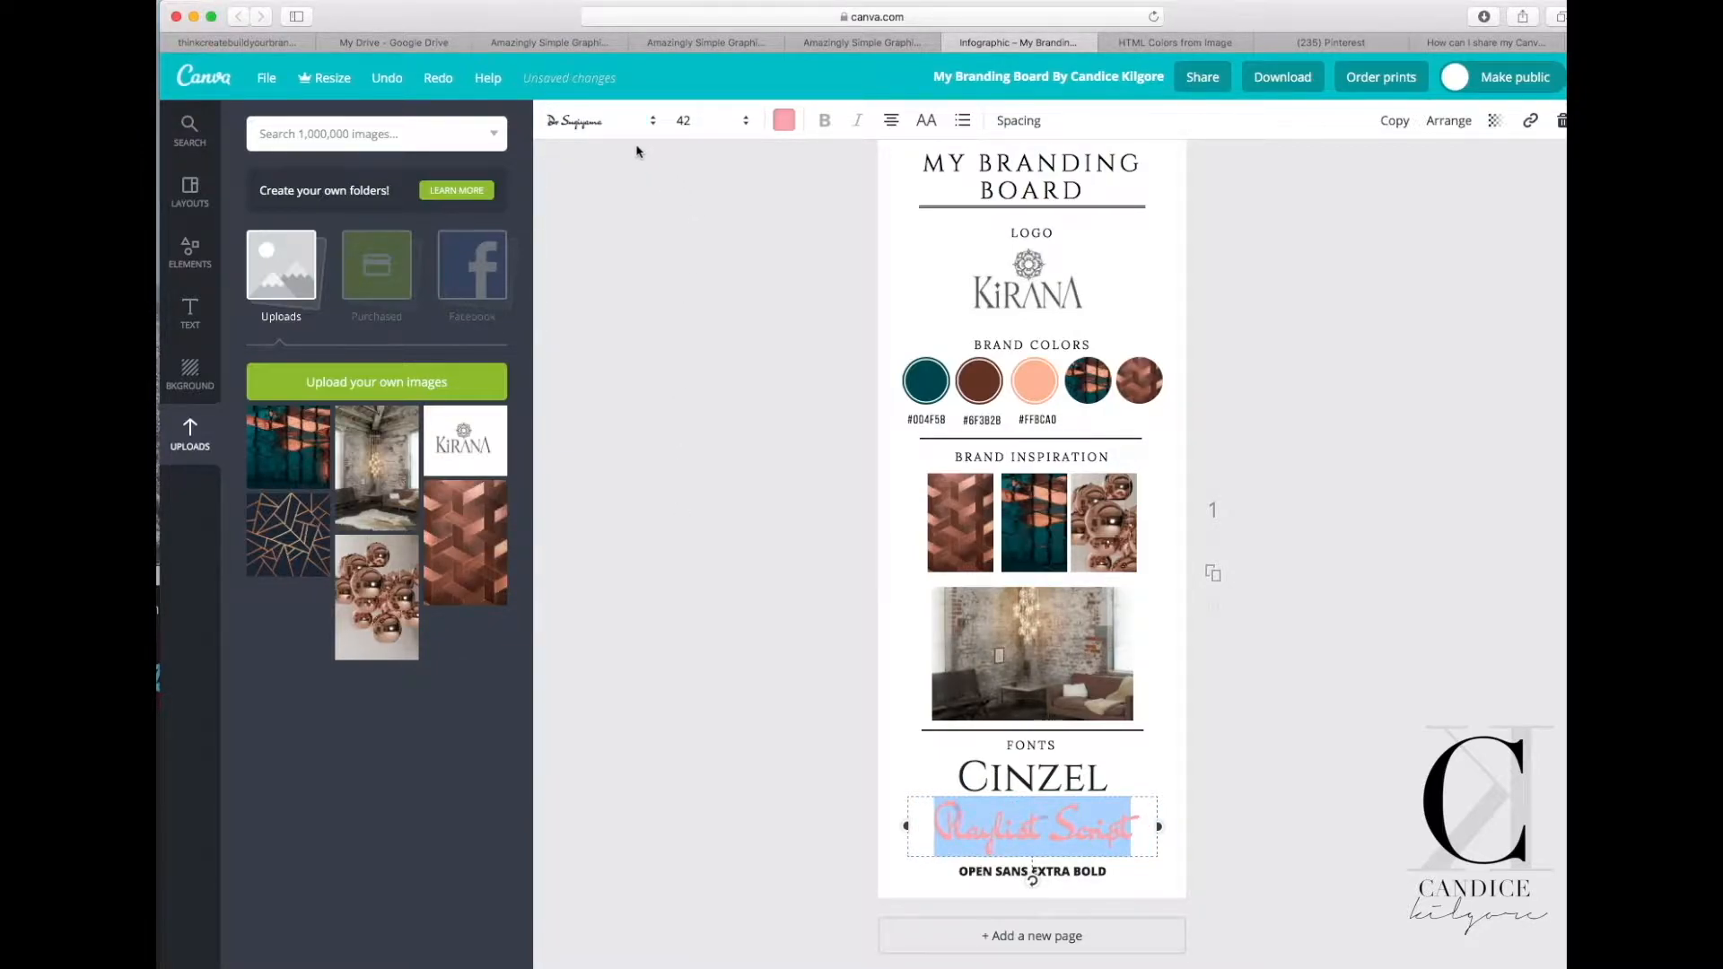
Change the typeface of the pink Playlist Script sample to Pinyon Script.
click(656, 126)
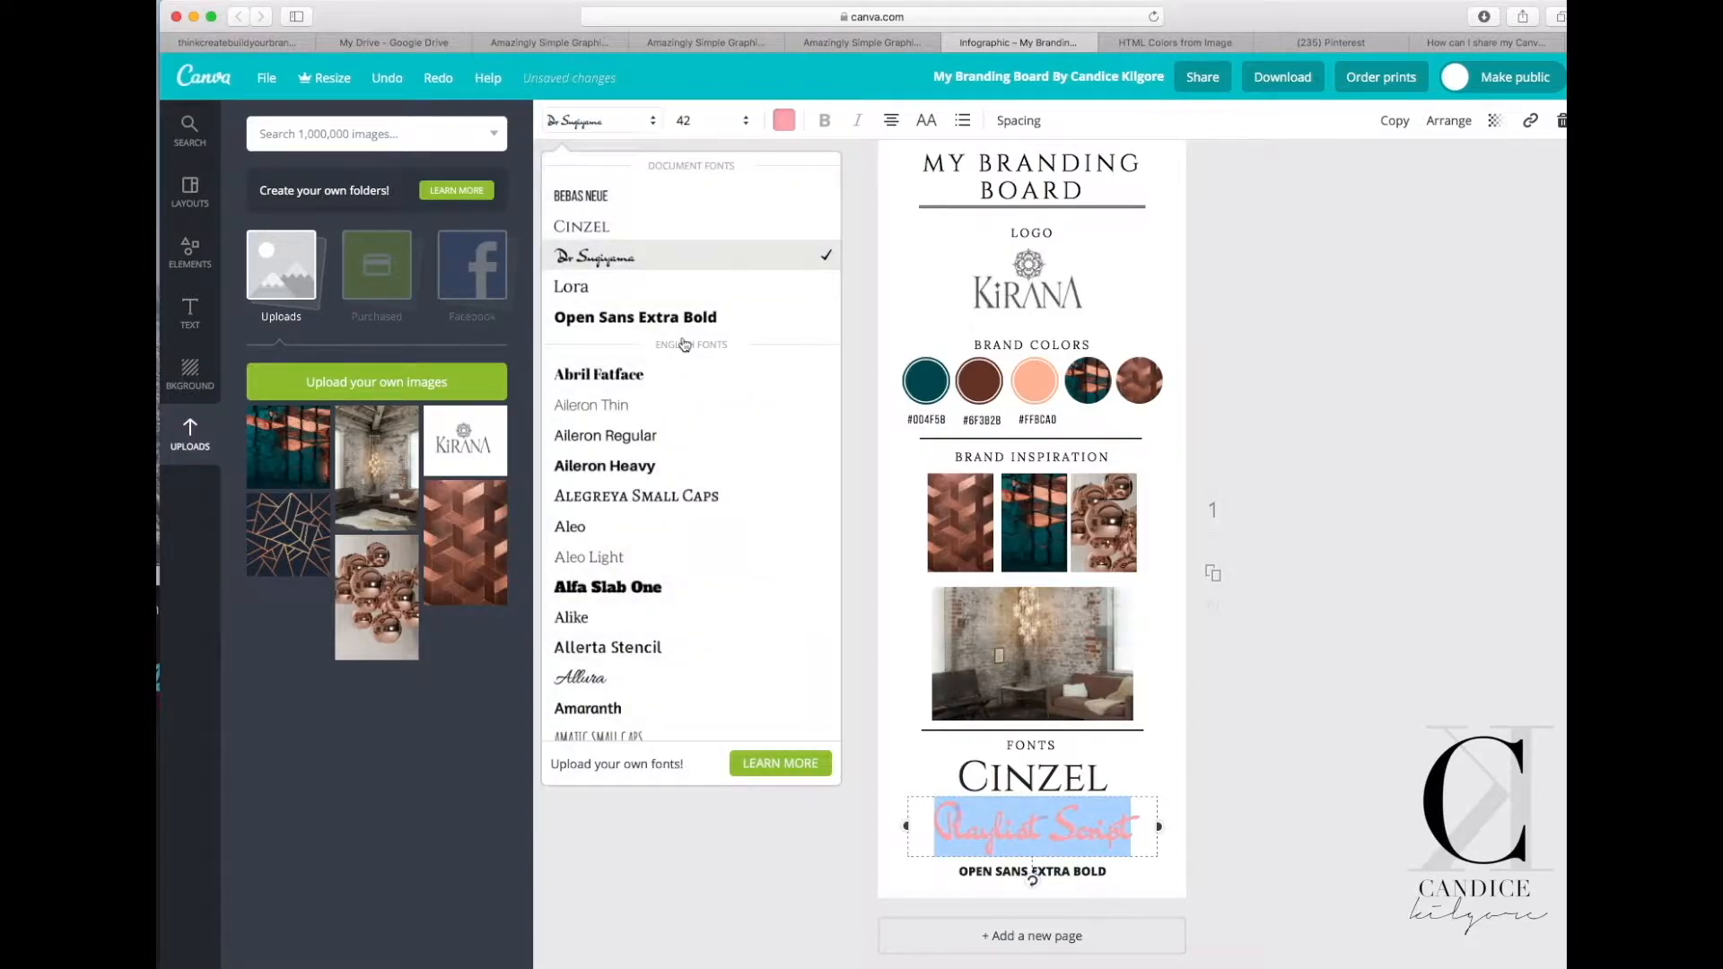
scroll(700, 485, down, 8)
scroll(696, 473, down, 15)
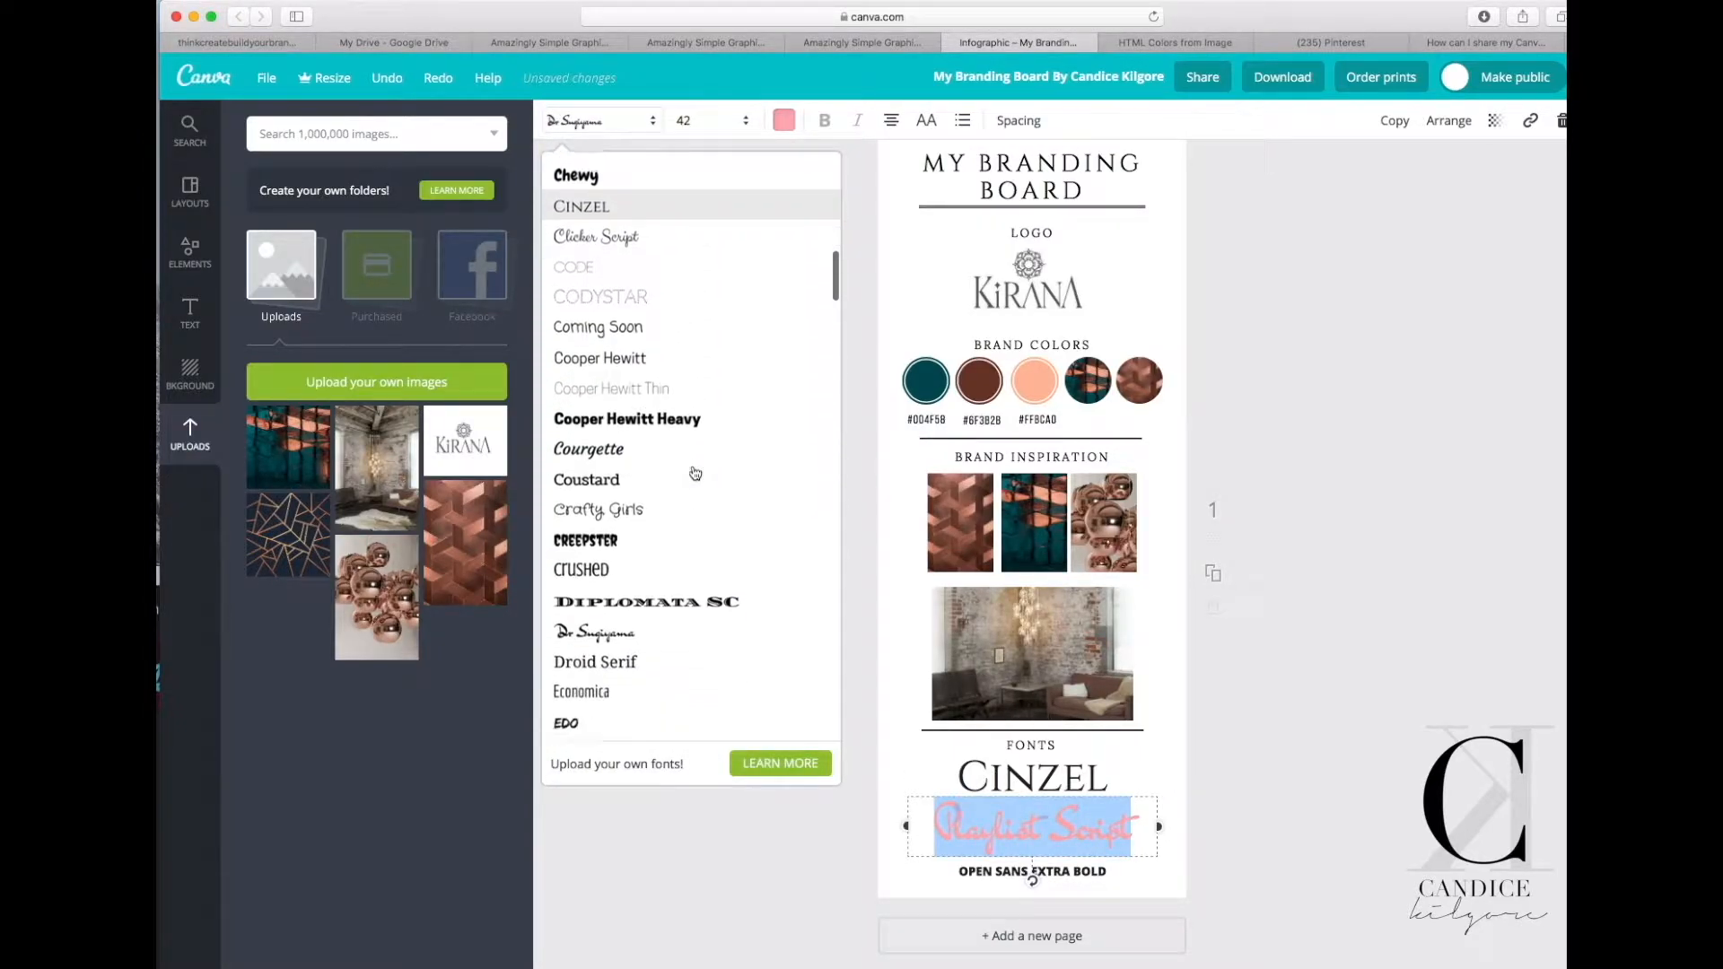
scroll(695, 473, down, 10)
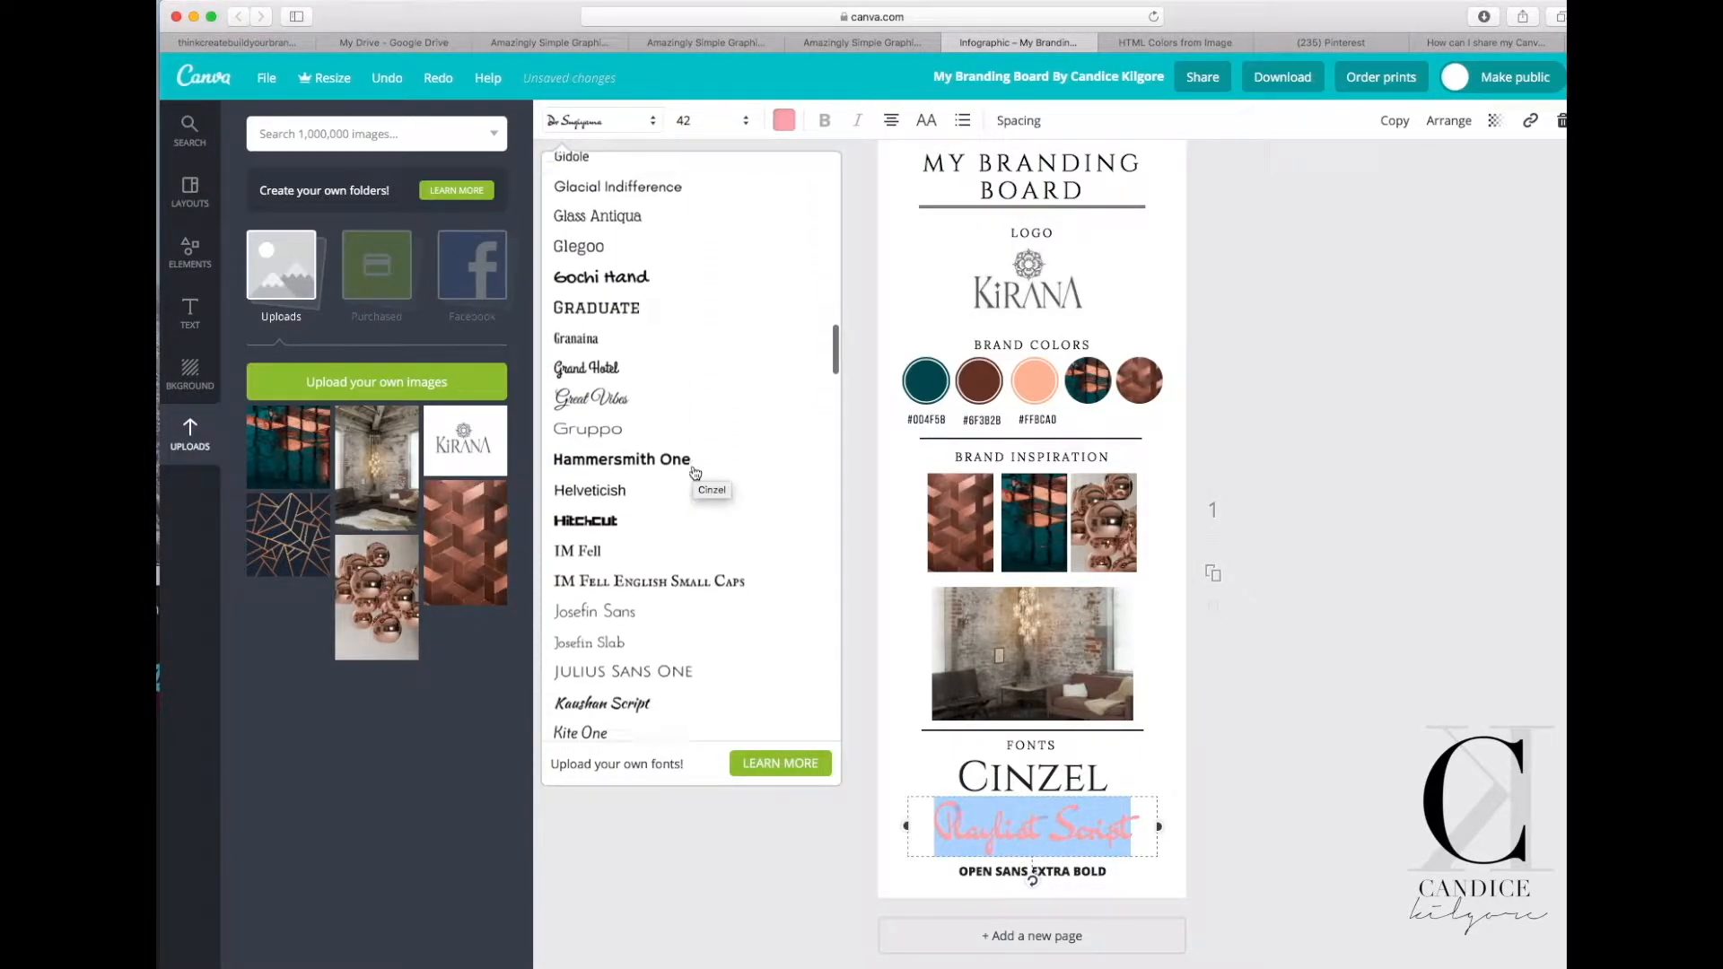
scroll(696, 473, down, 12)
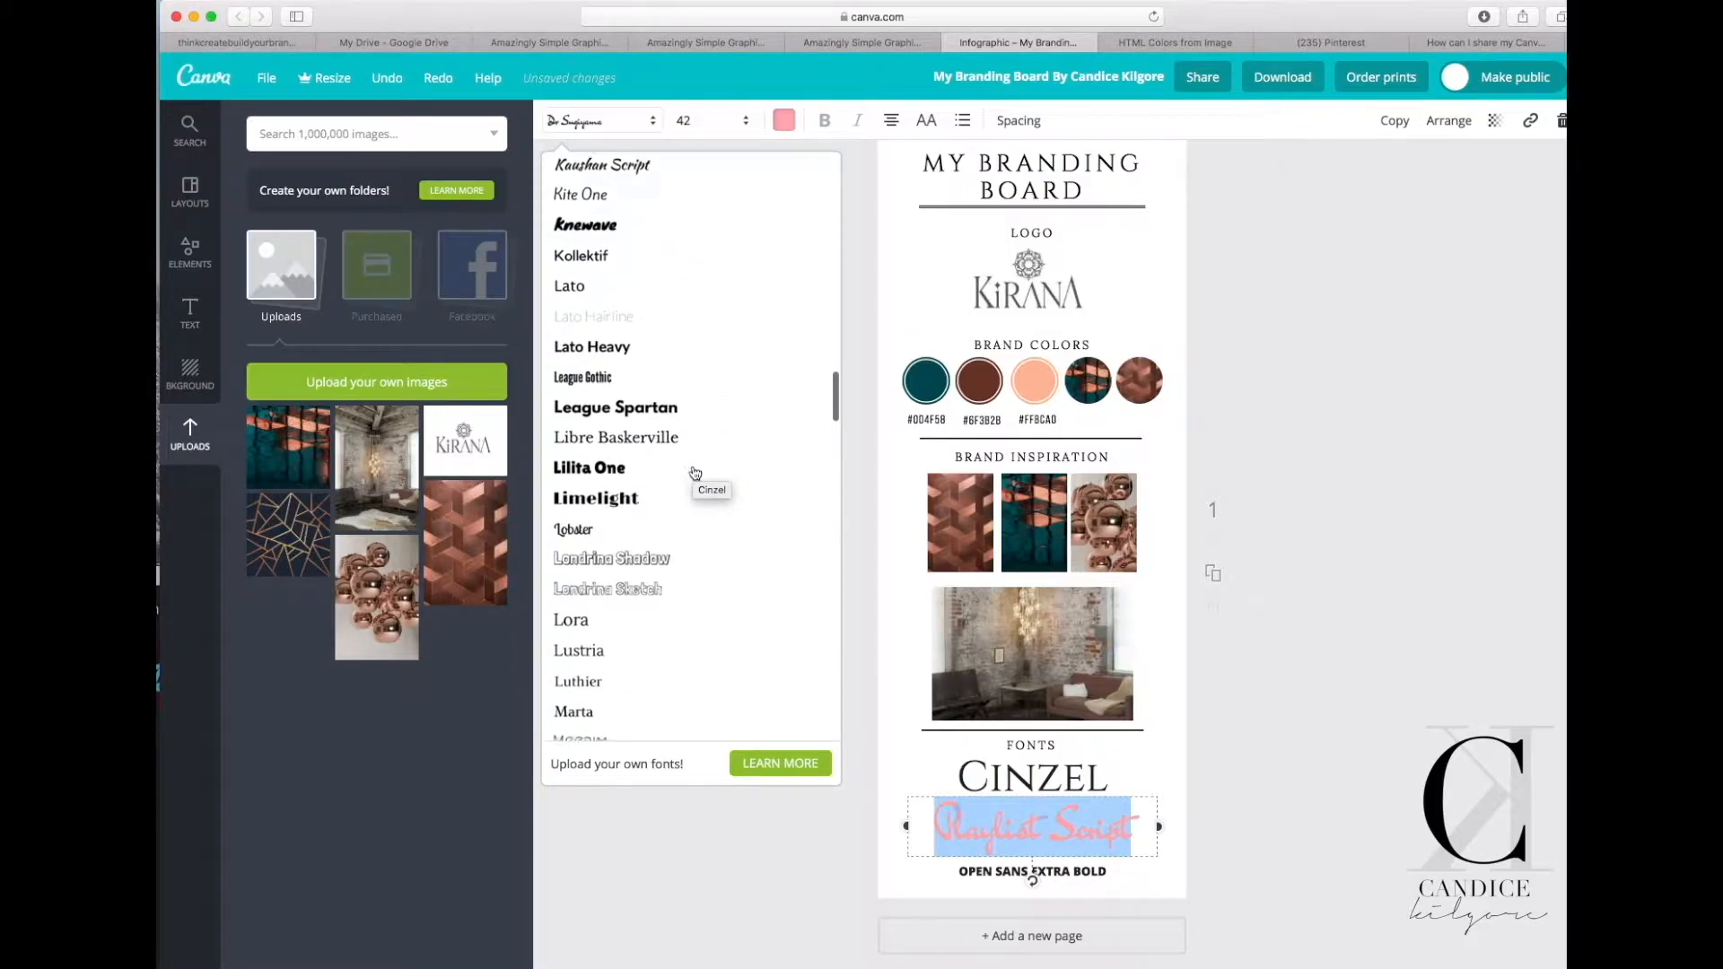
scroll(696, 473, down, 10)
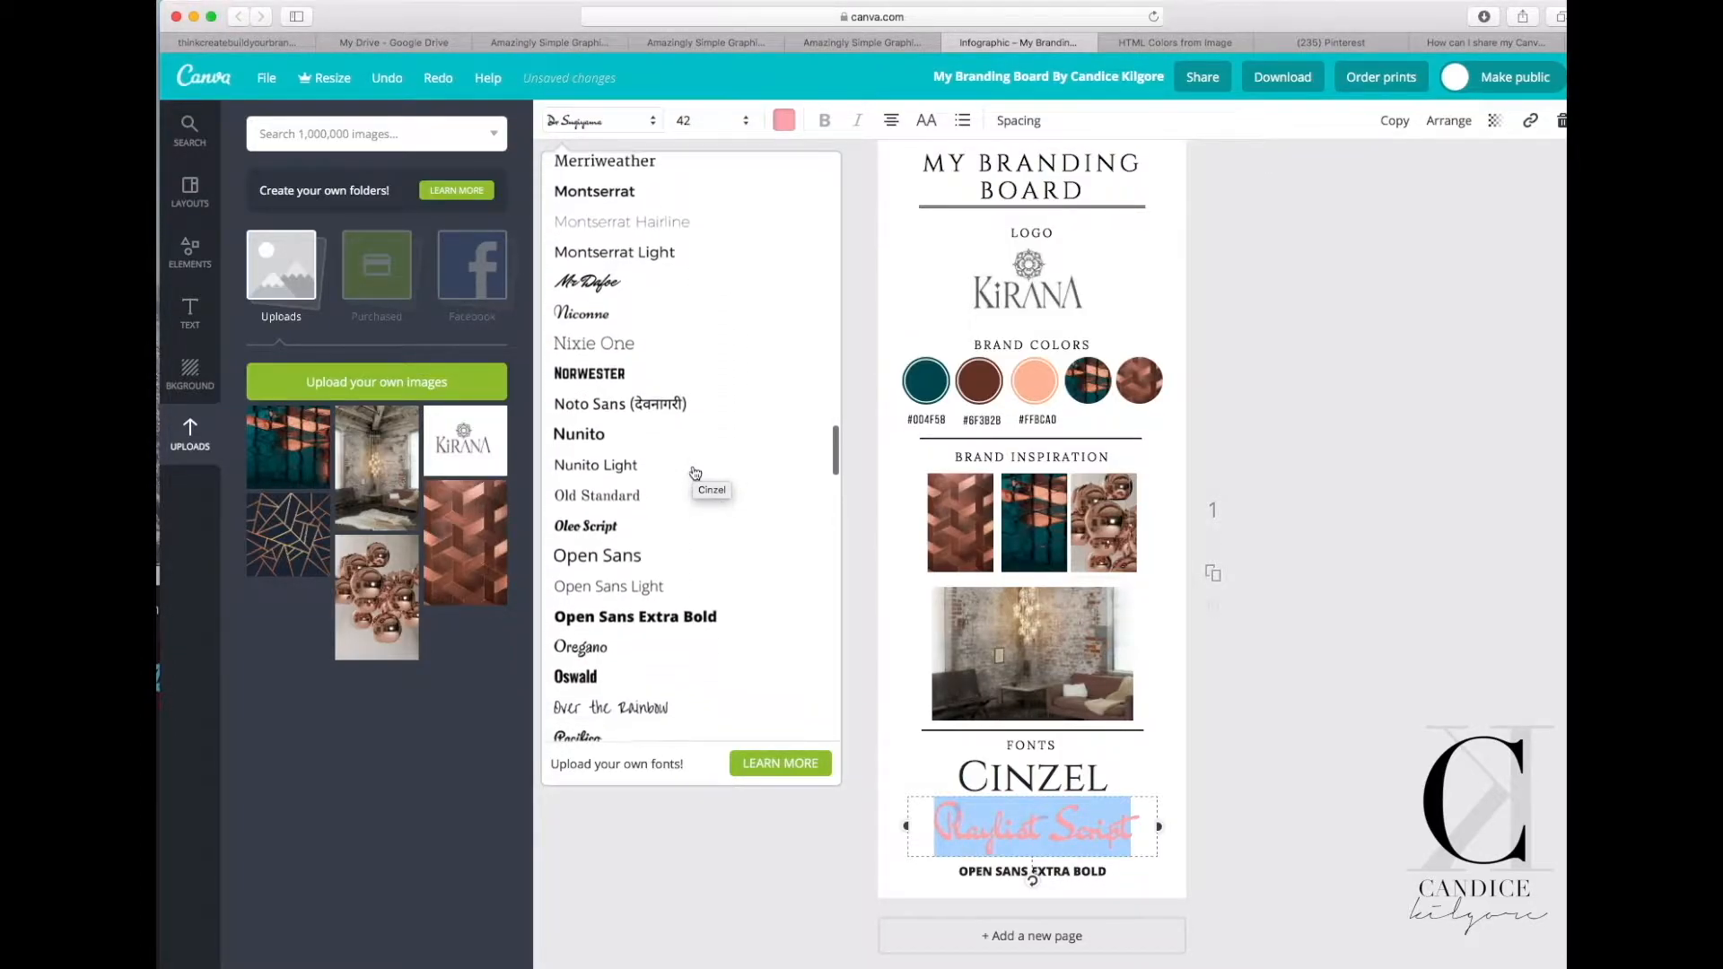
scroll(695, 473, down, 5)
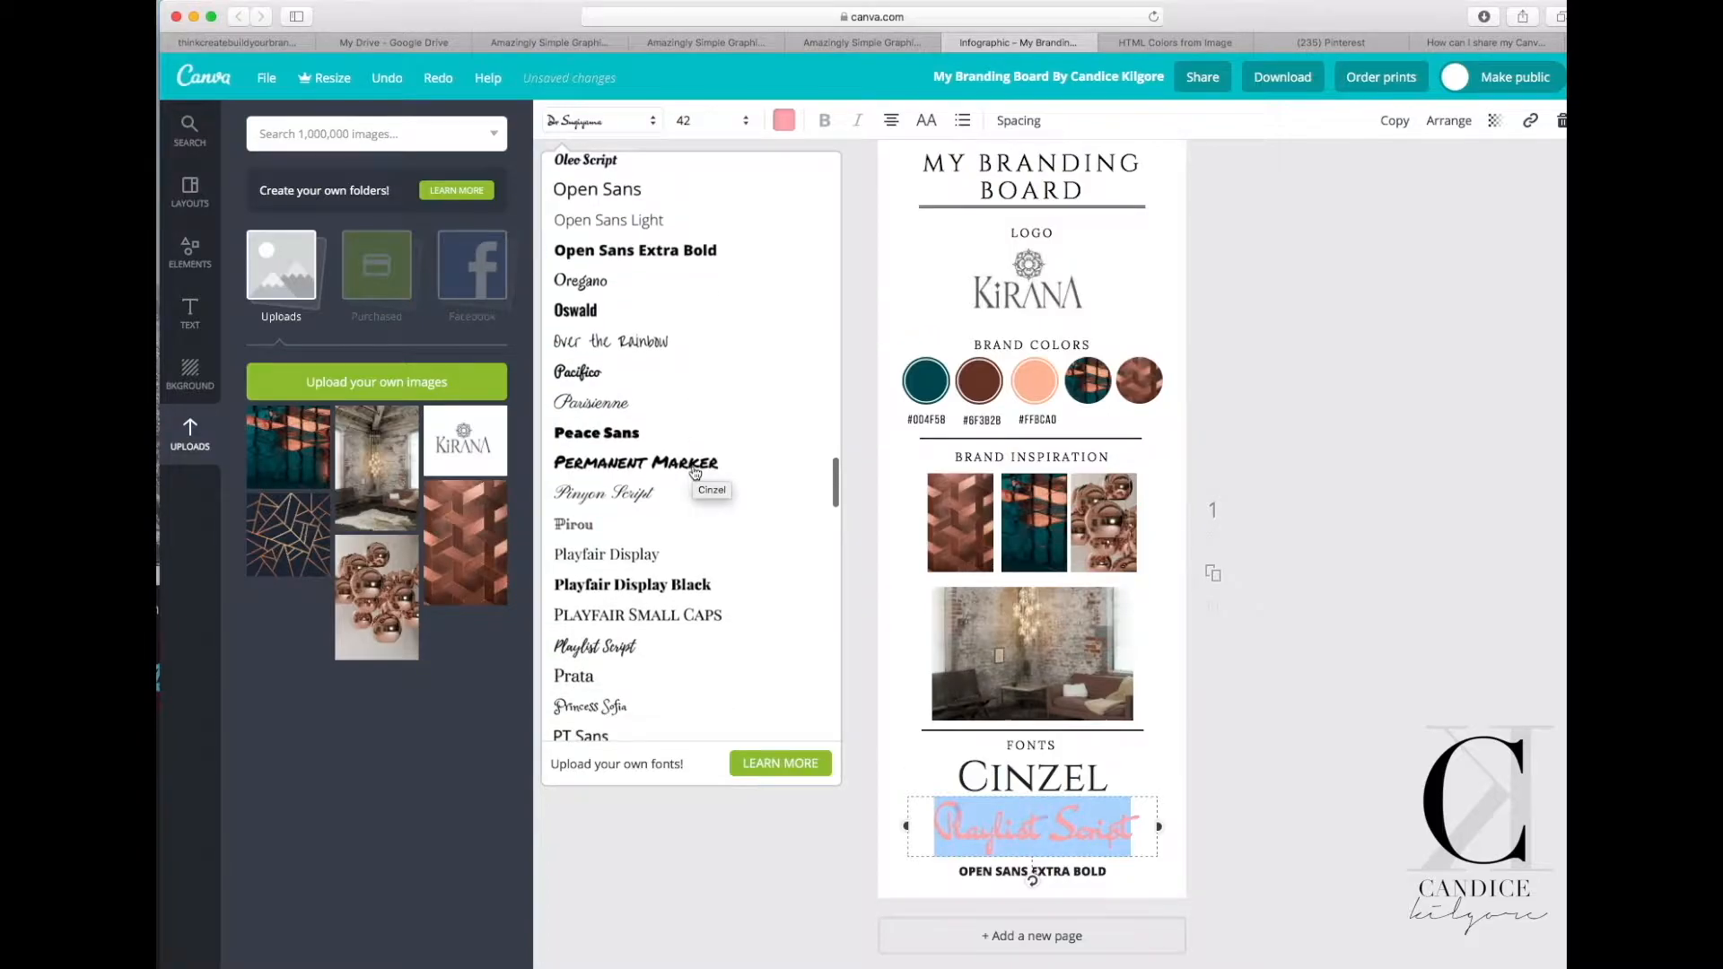
scroll(695, 473, down, 5)
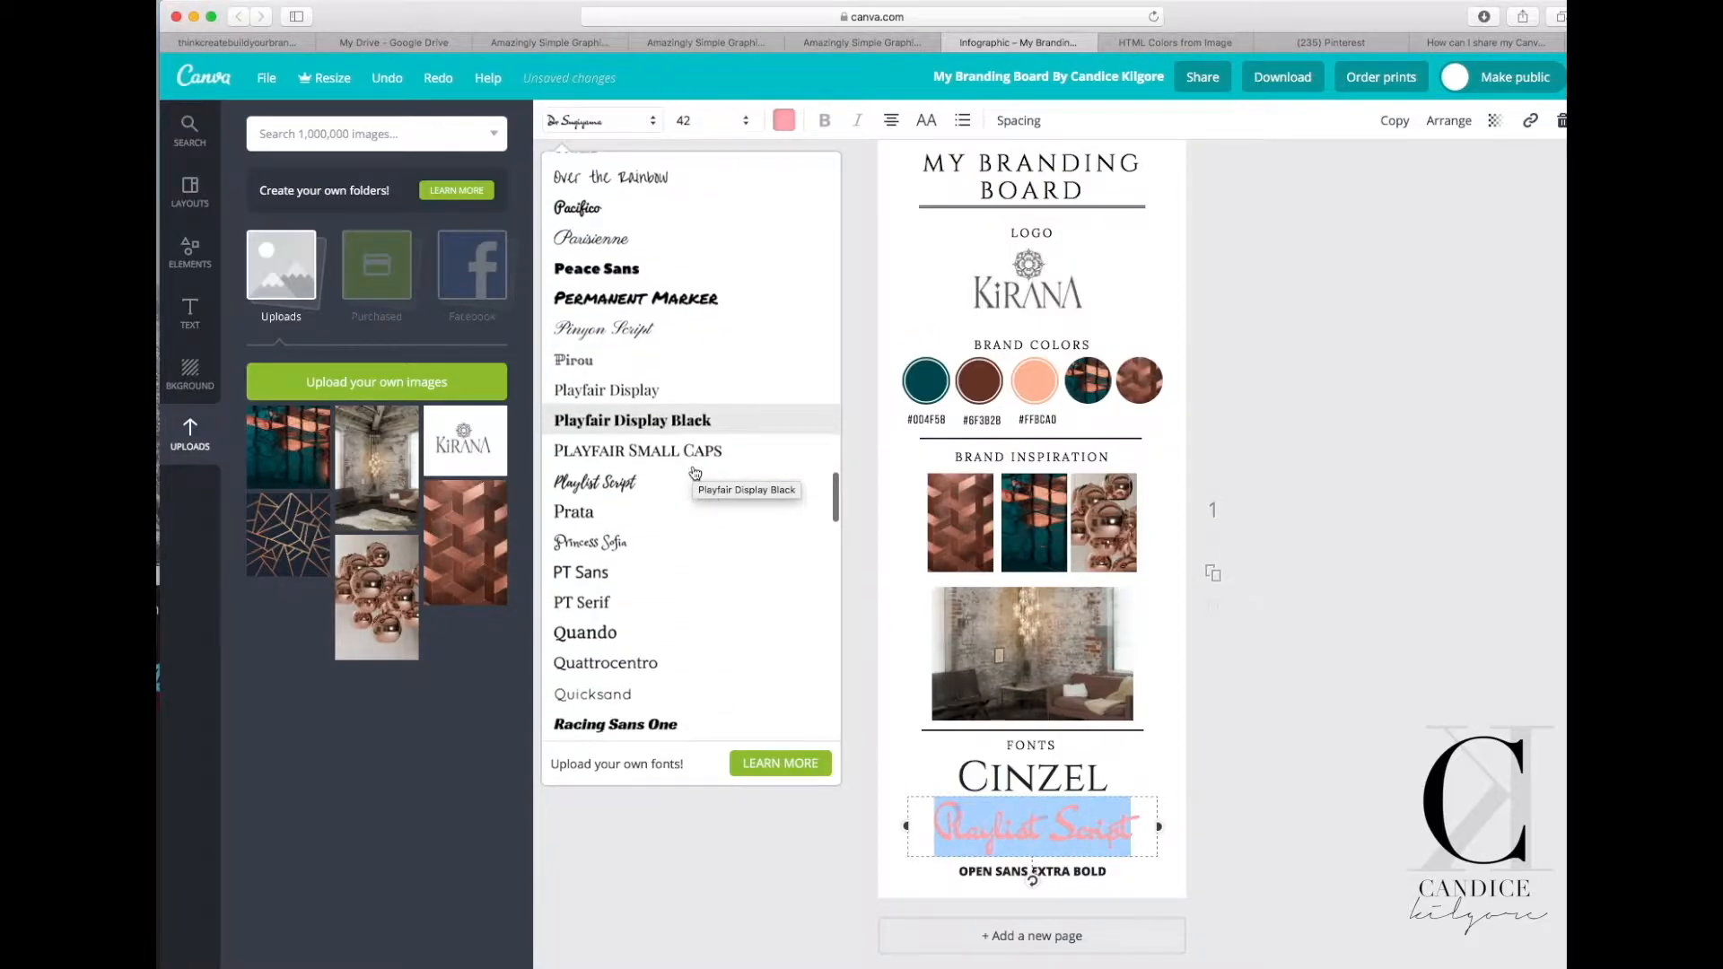
scroll(696, 473, down, 10)
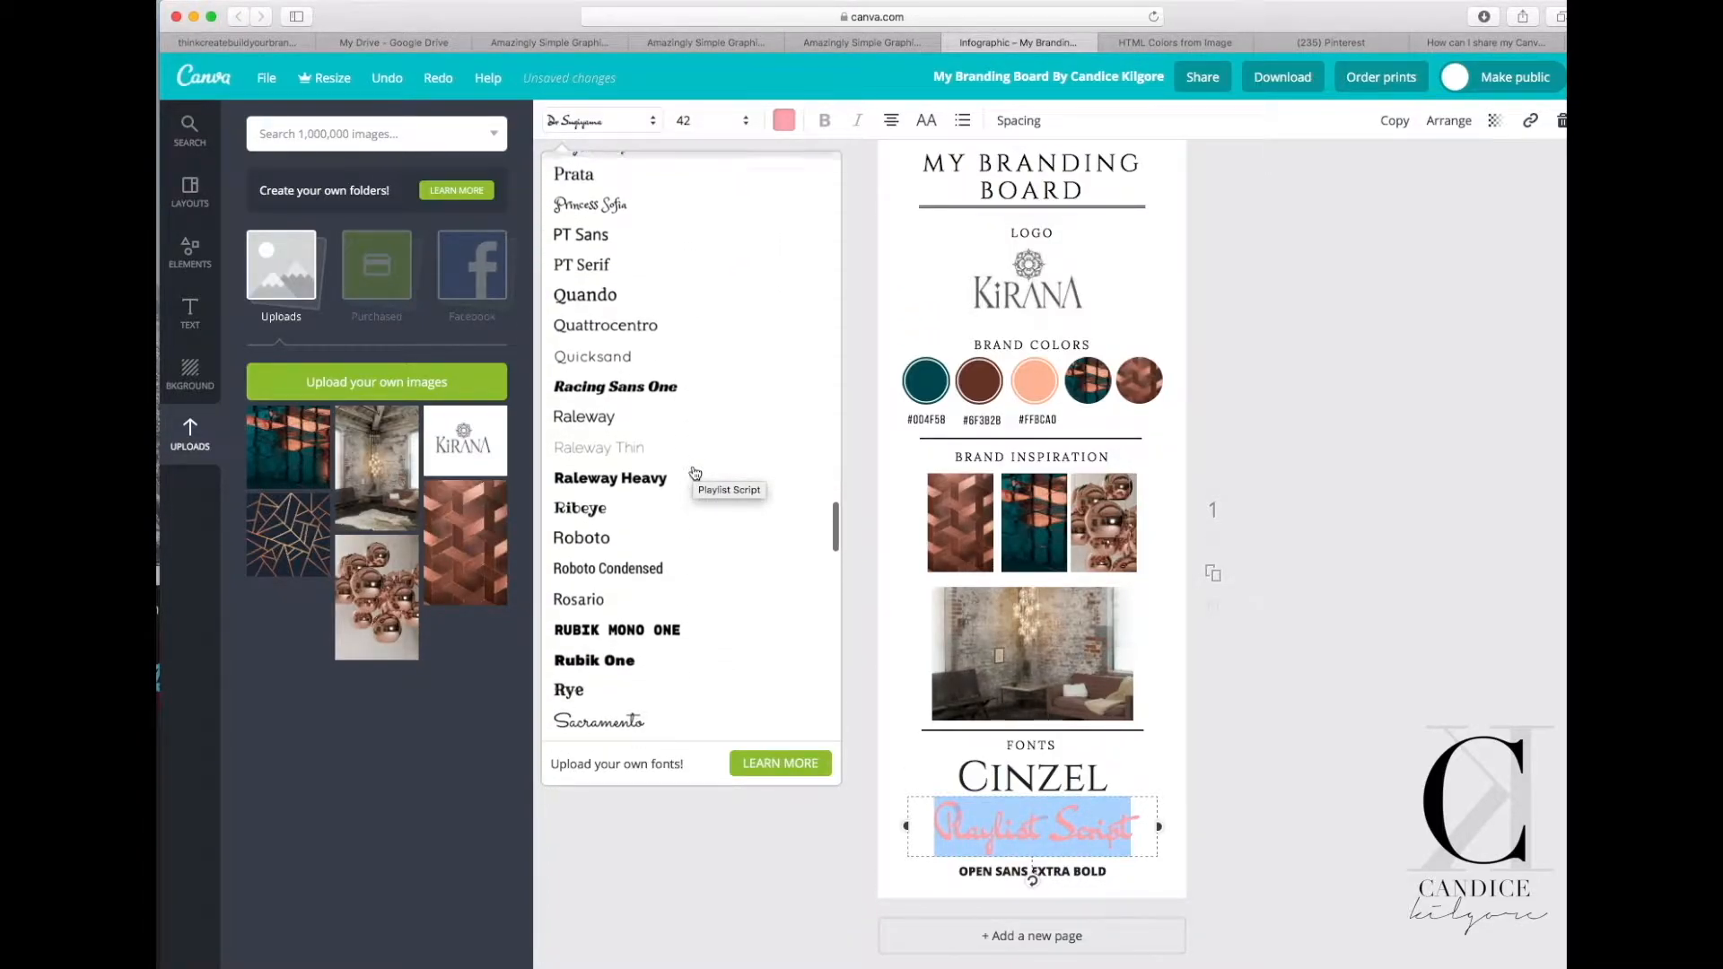
scroll(695, 473, down, 10)
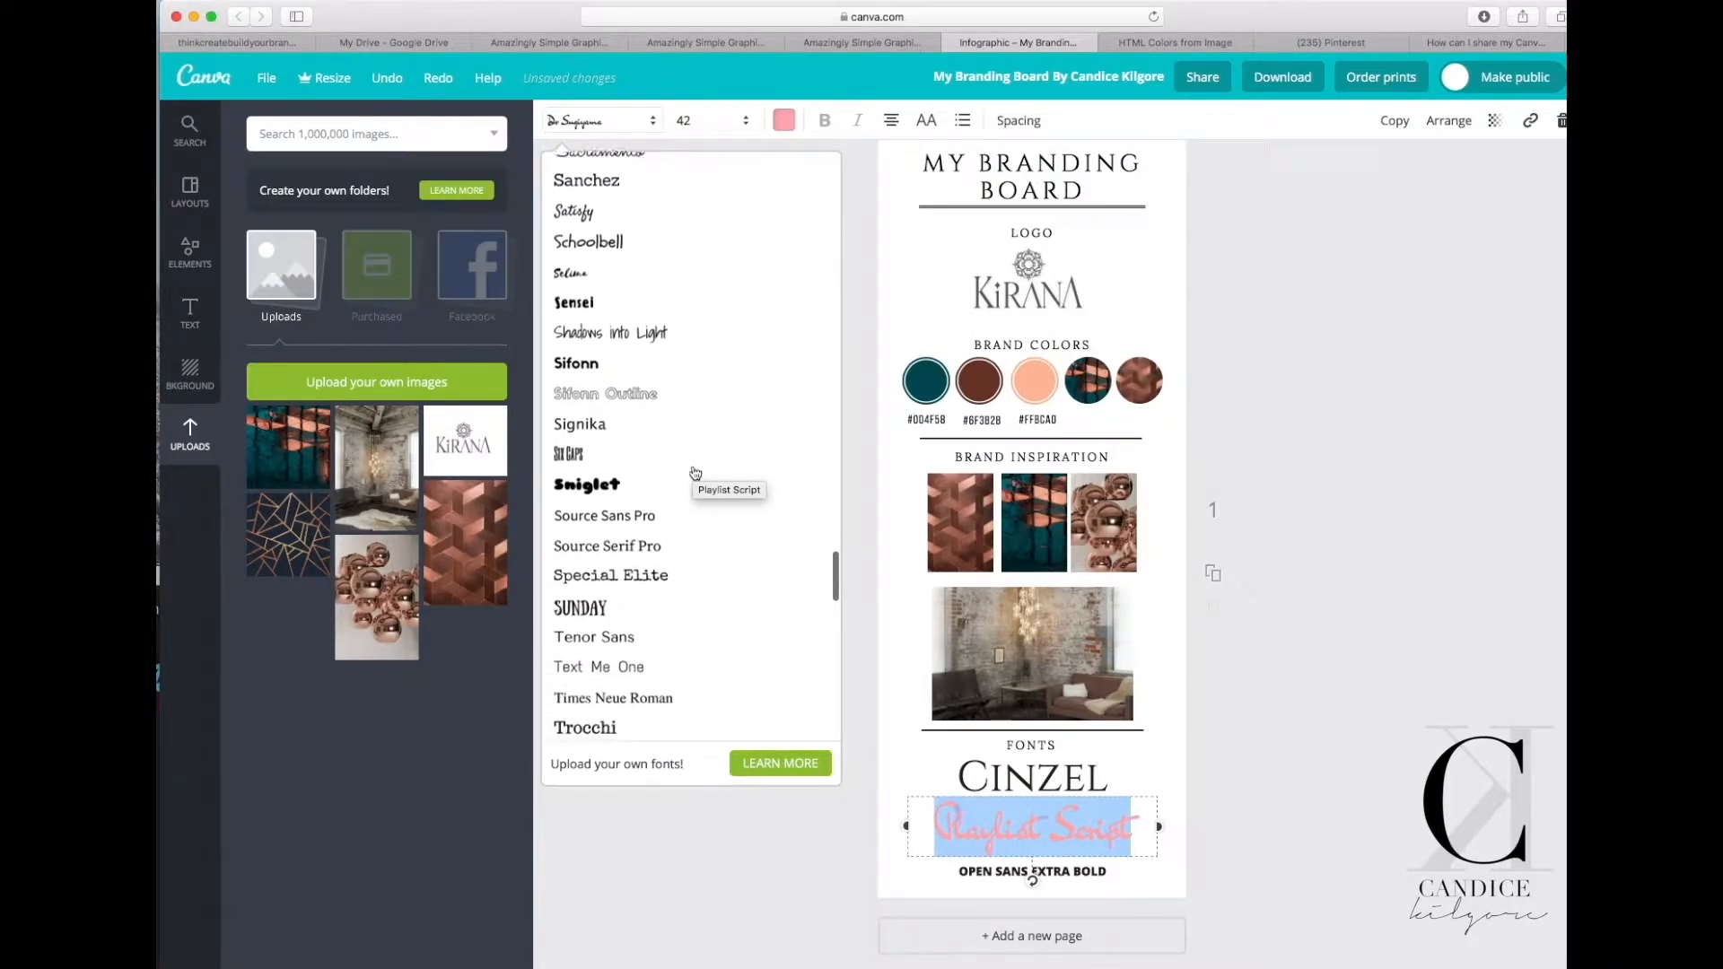
scroll(695, 473, down, 10)
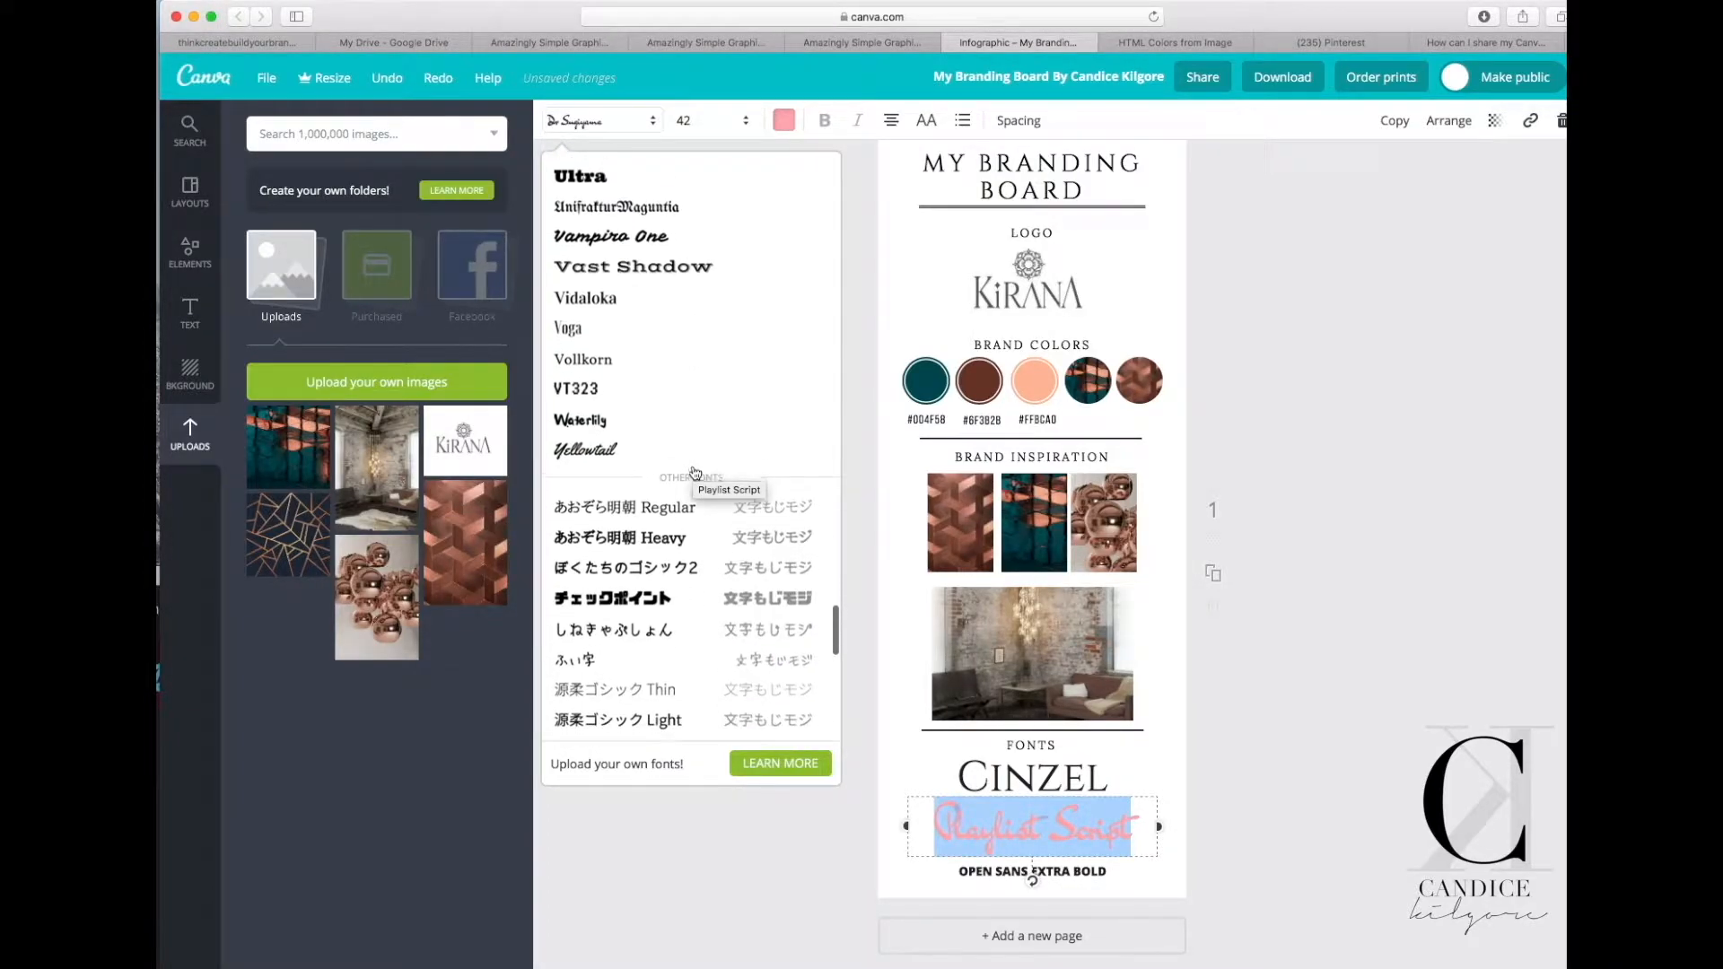
scroll(695, 472, down, 2)
scroll(695, 472, up, 10)
scroll(695, 473, up, 10)
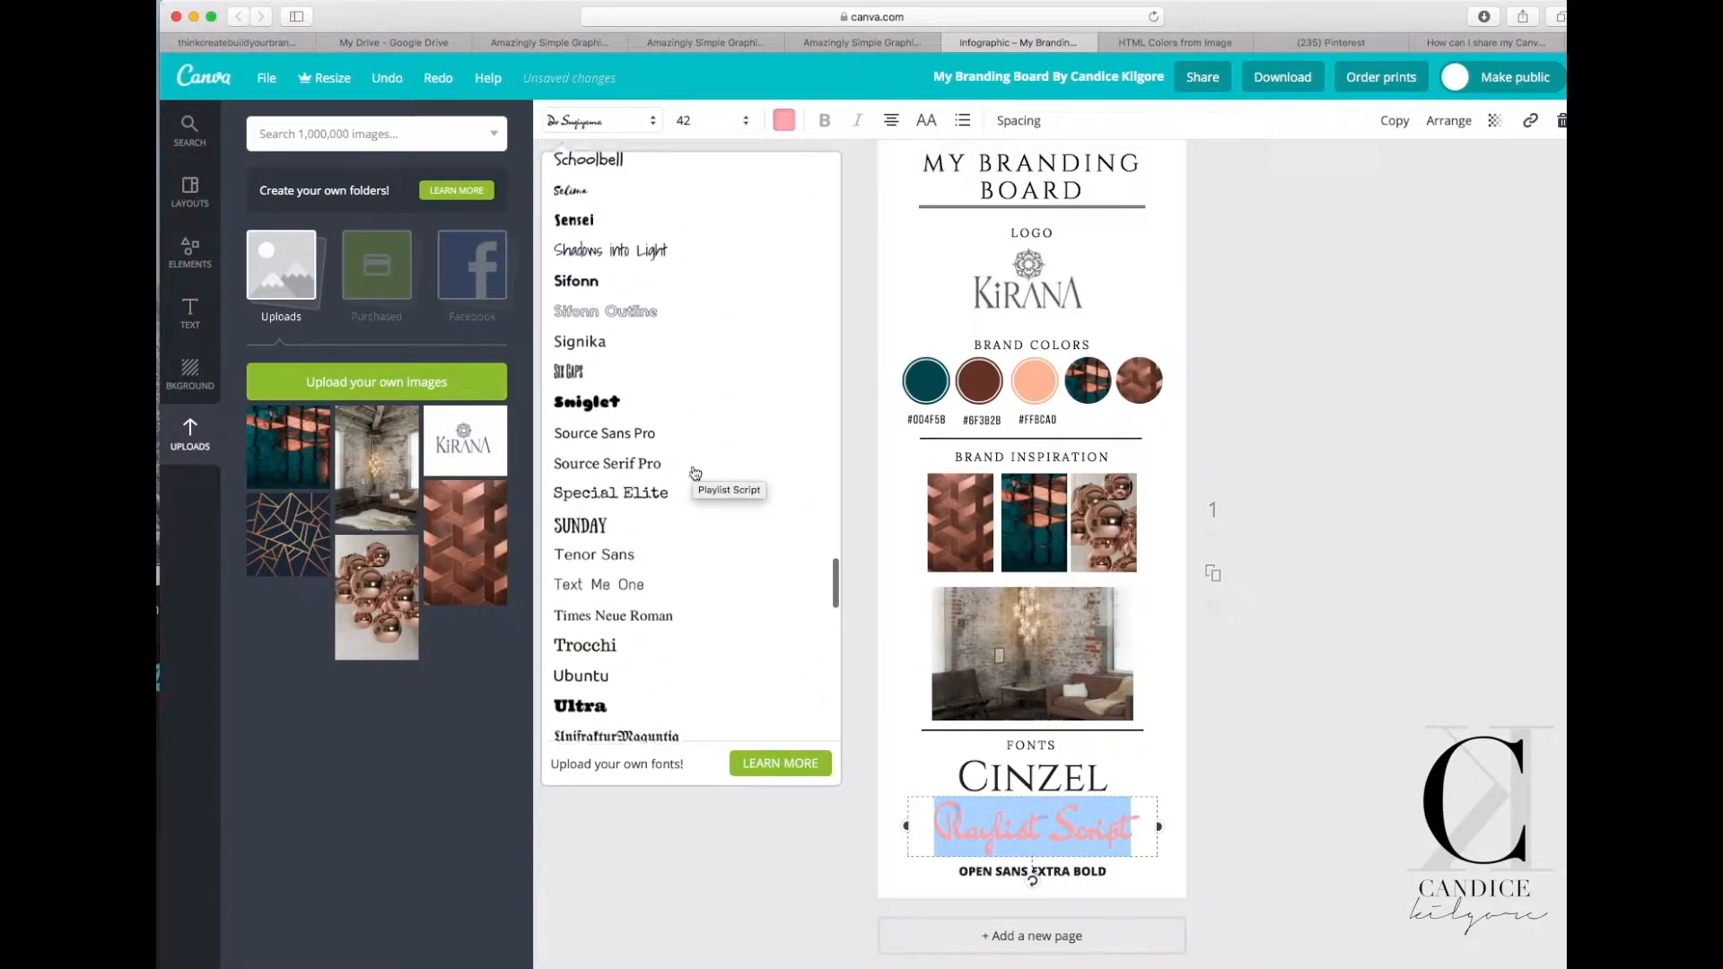
scroll(695, 473, up, 6)
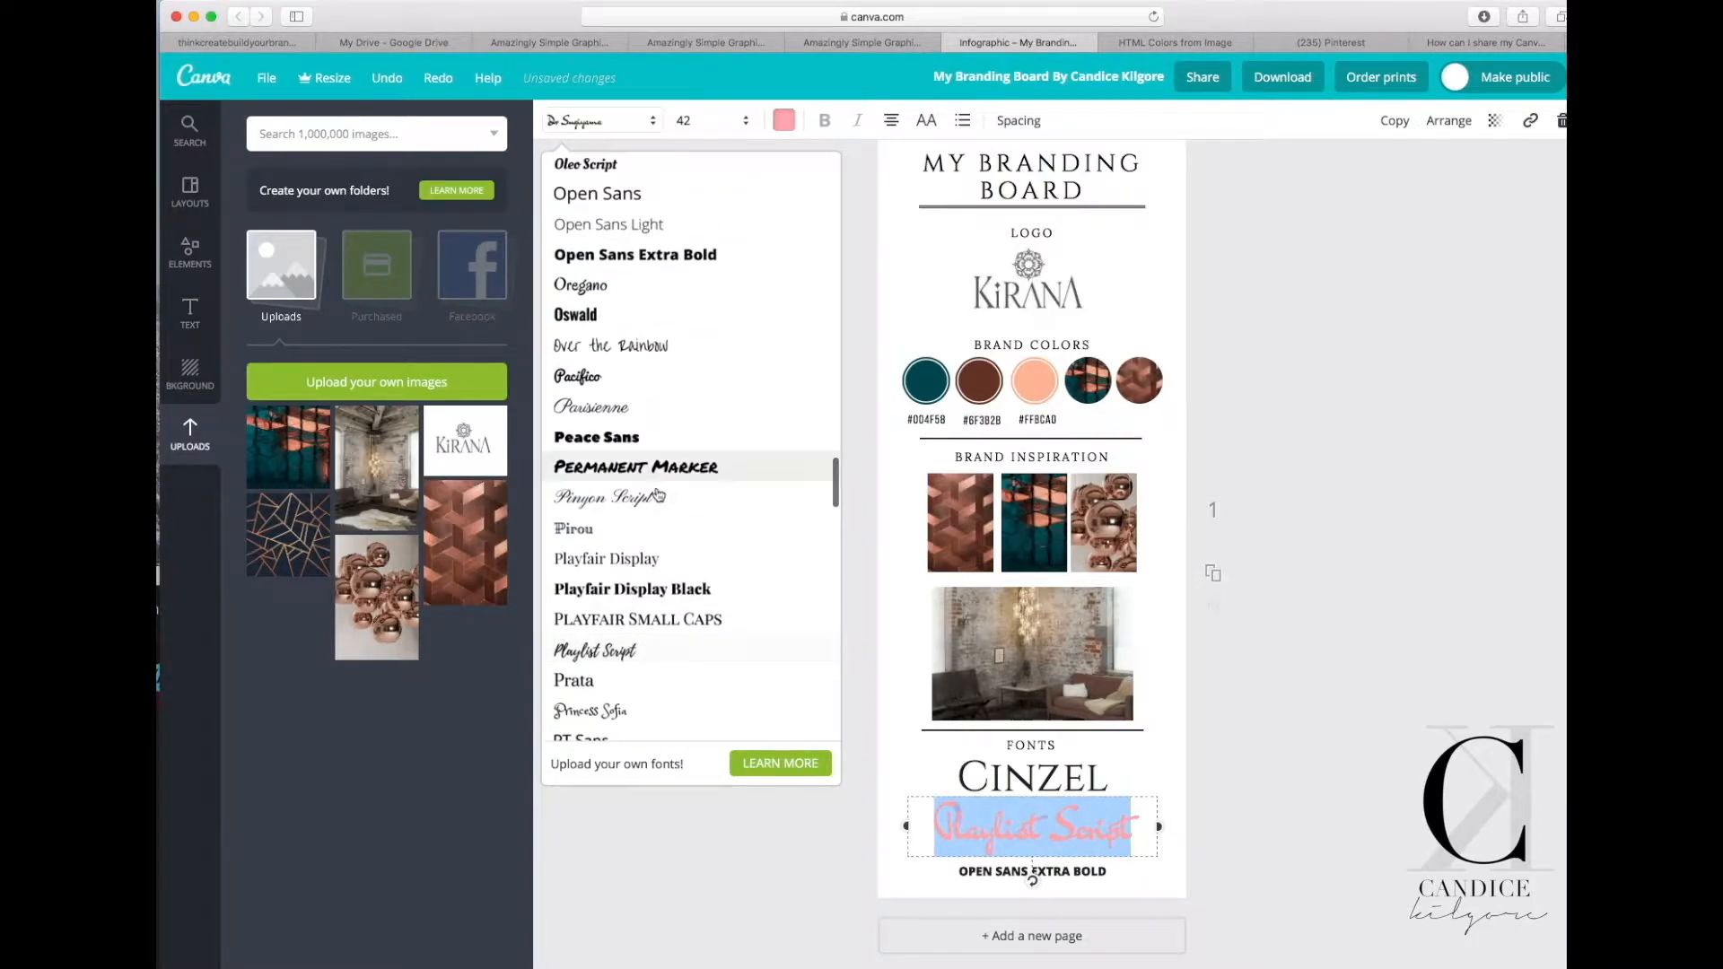
click(655, 491)
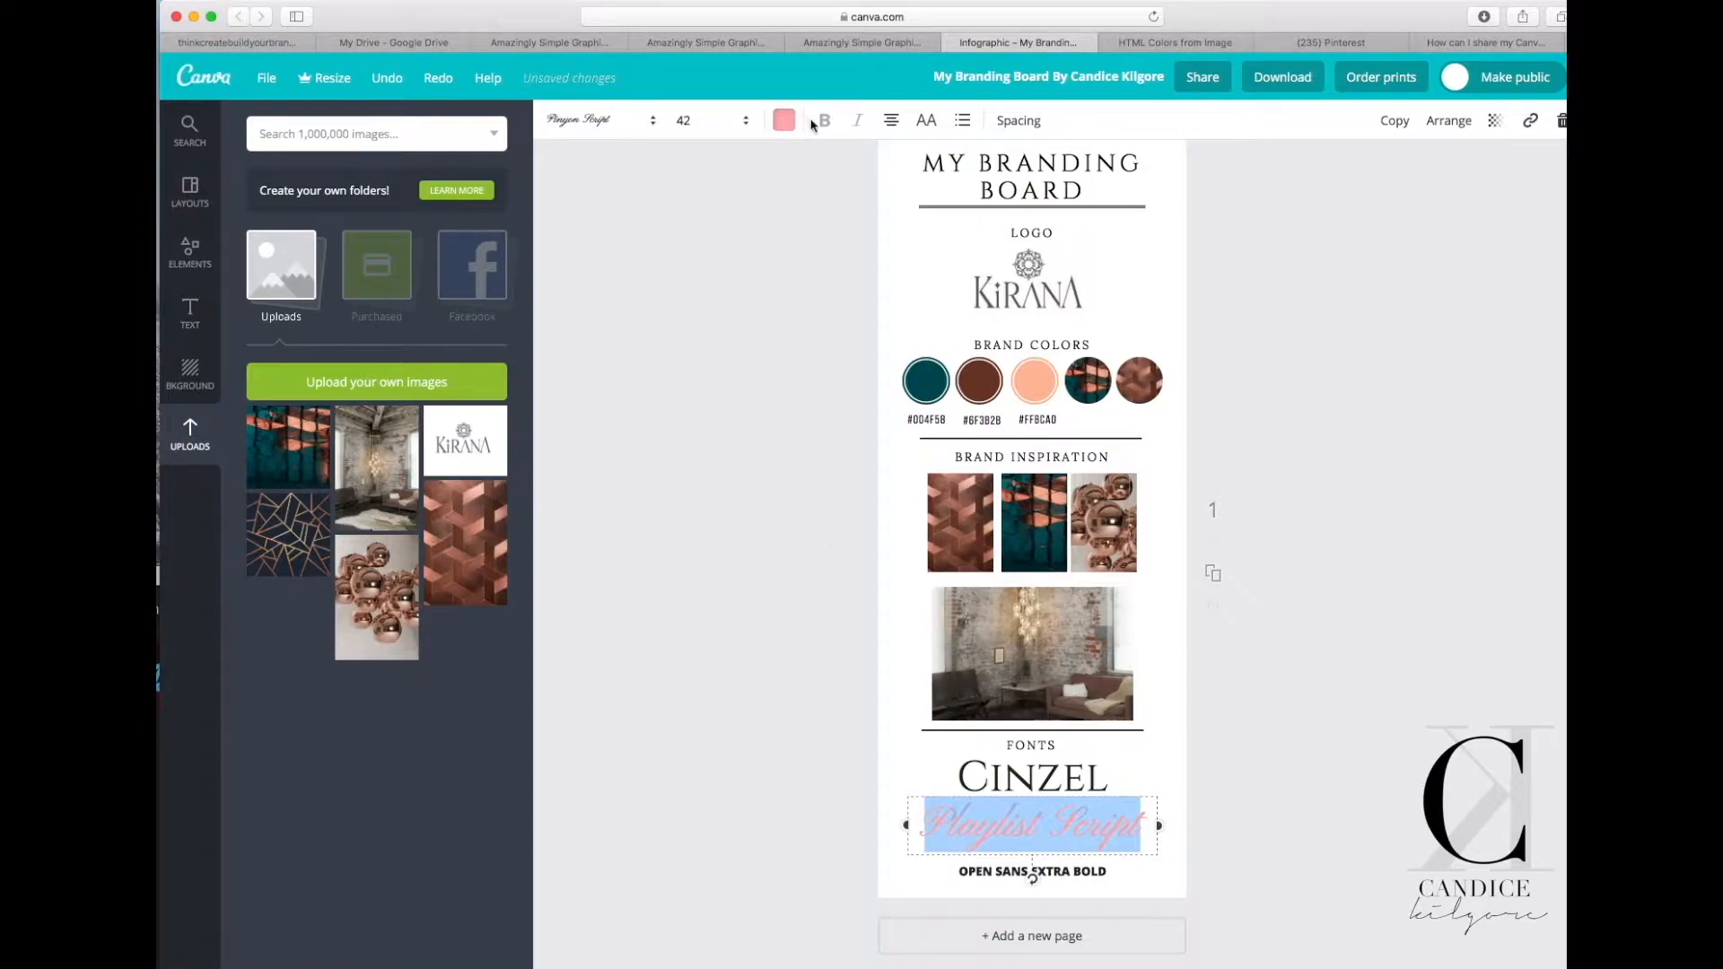
Replace the pink script sample's wording with "Pinyon Script" so it names its typeface.
click(959, 833)
drag(929, 827, 1139, 826)
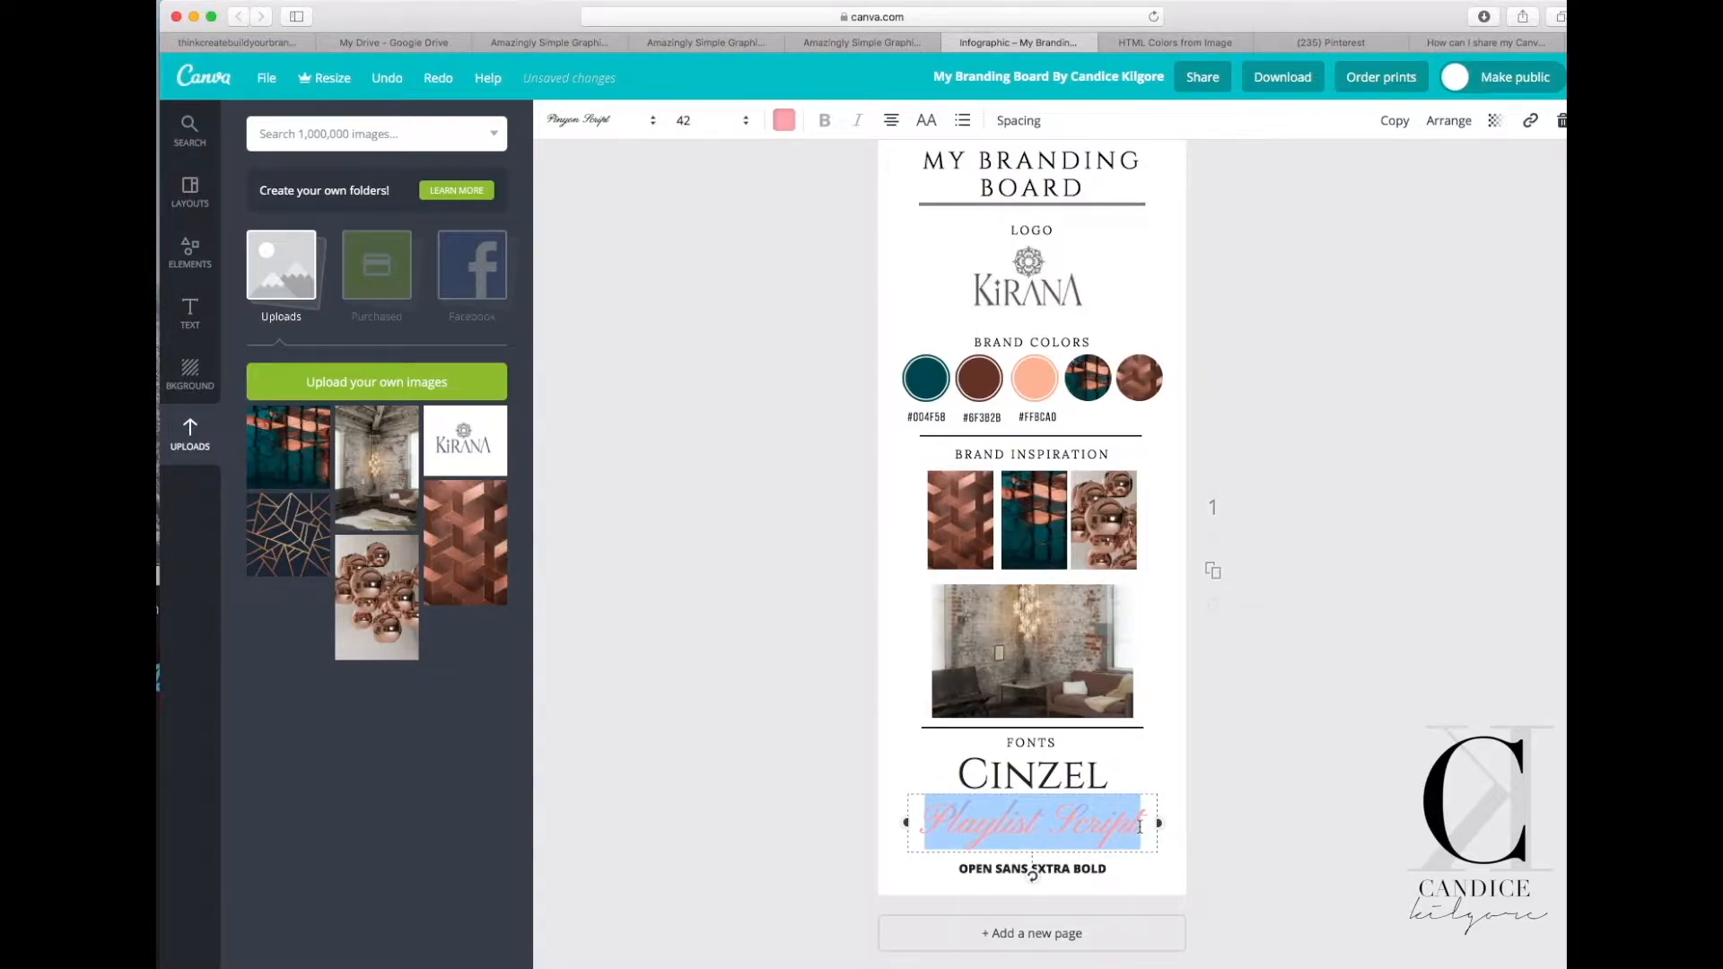
text(Piny)
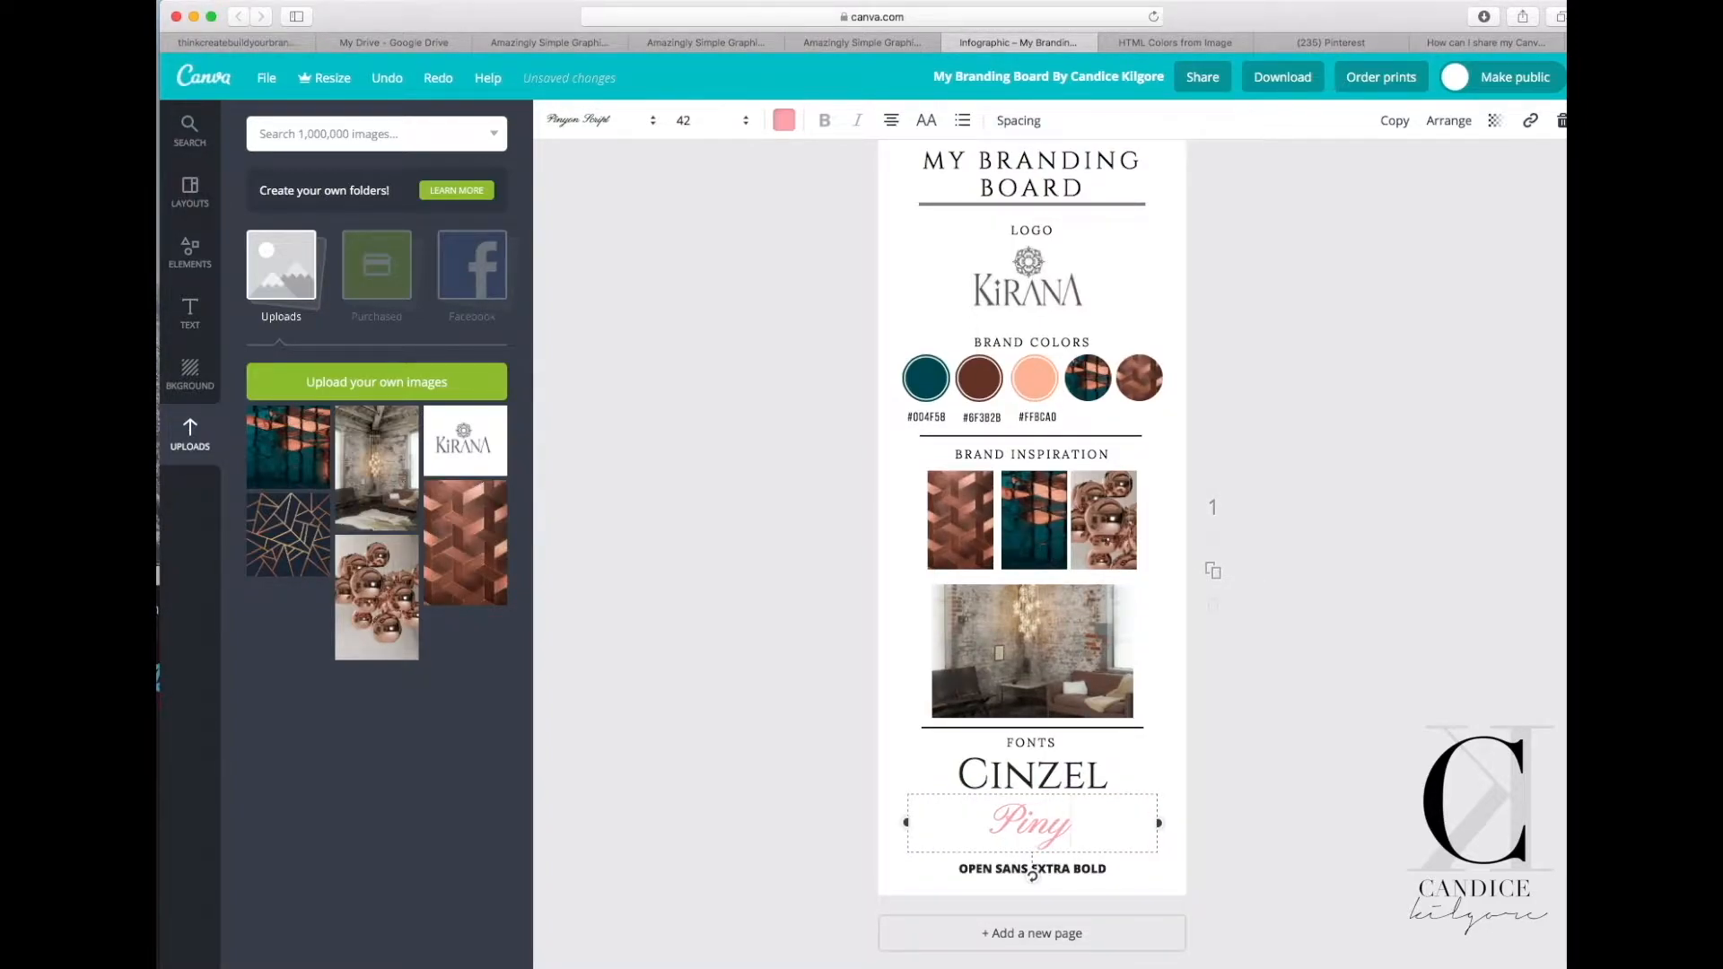
text(on Script)
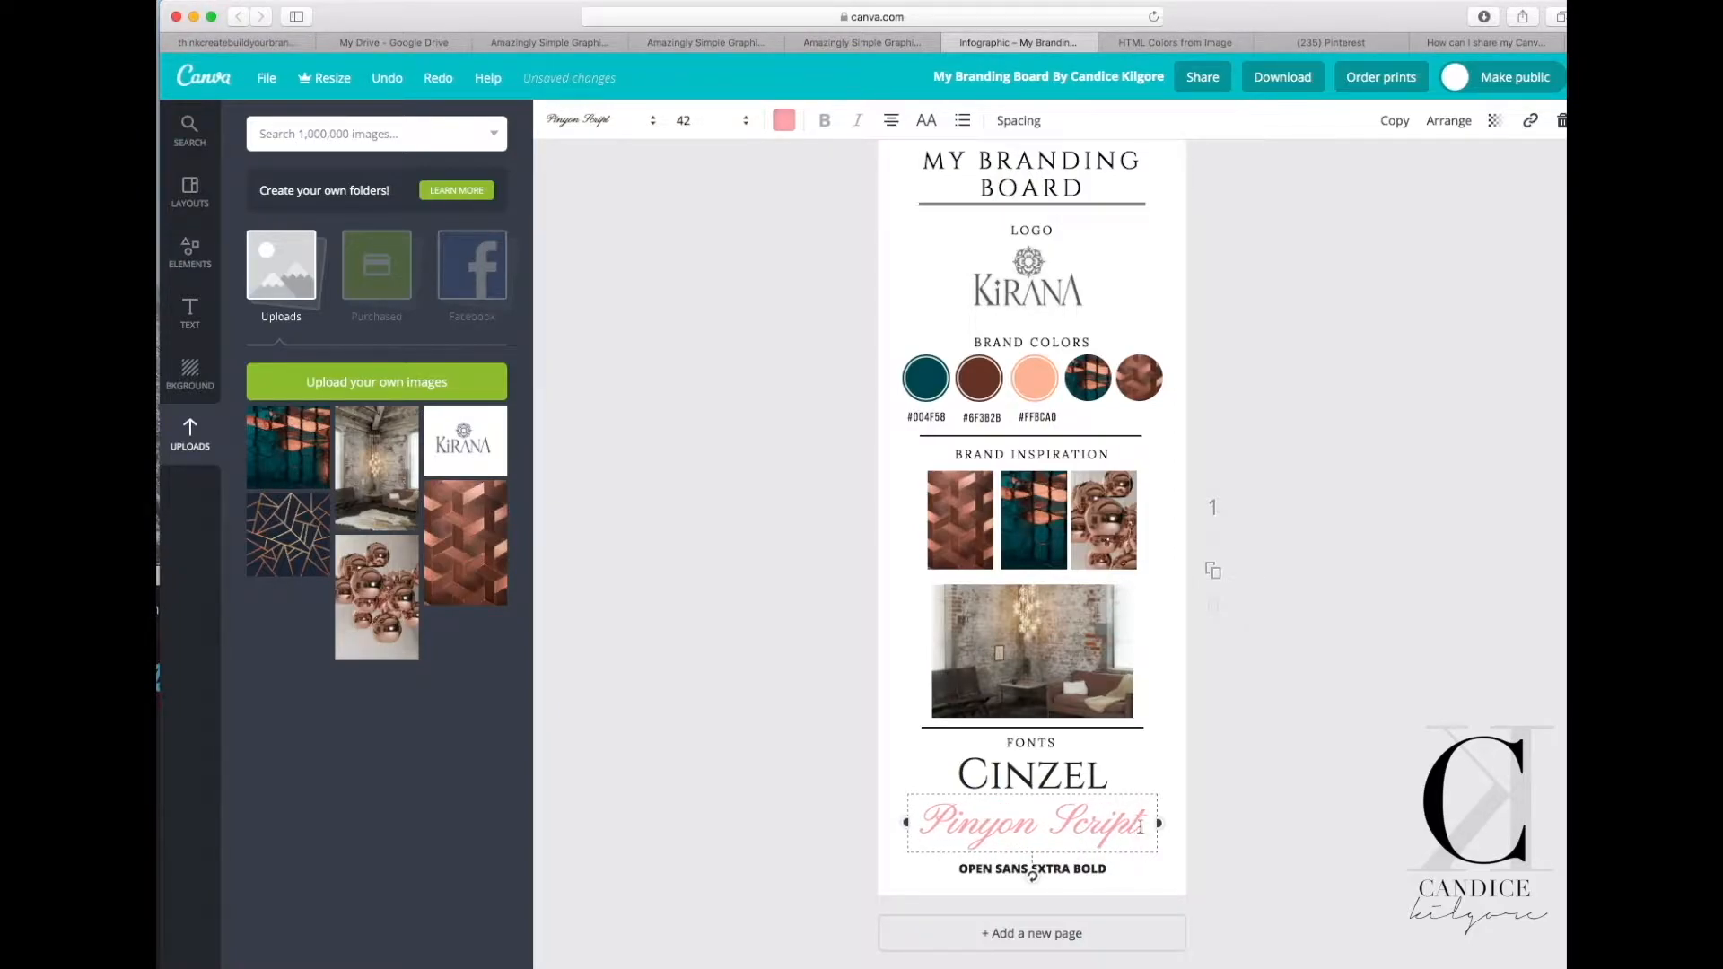
Recolor the whole Pinyon Script sample with the dark teal from the document colors.
drag(1149, 821, 892, 808)
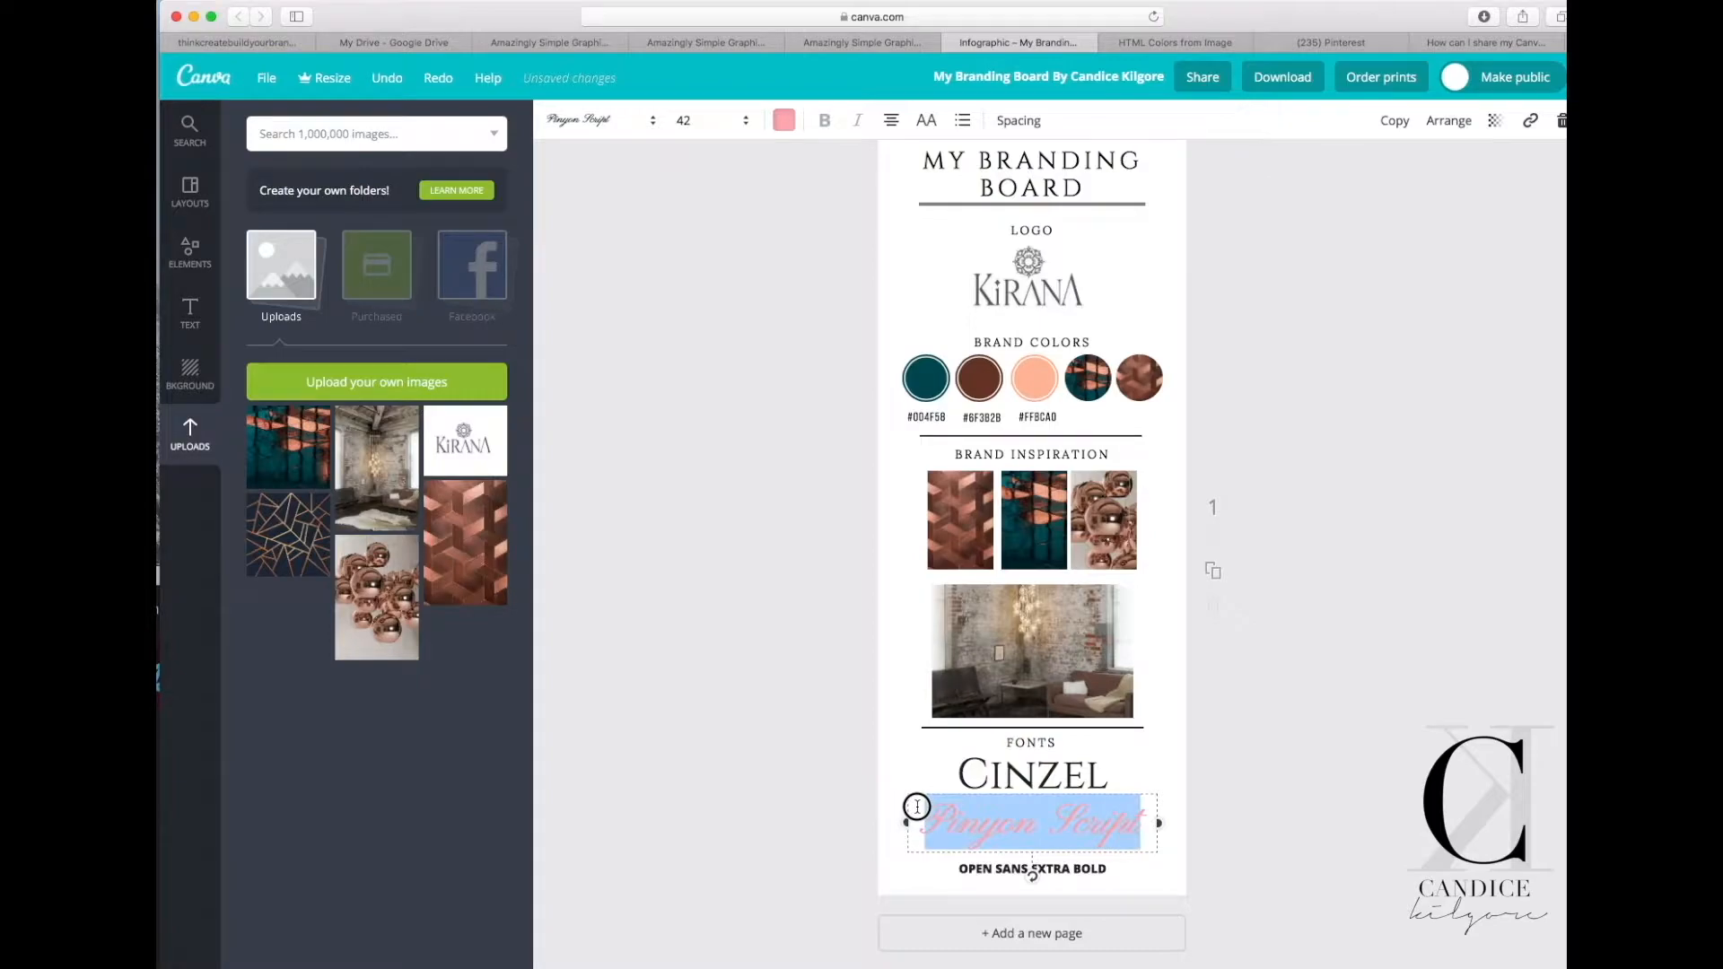
click(783, 120)
click(896, 218)
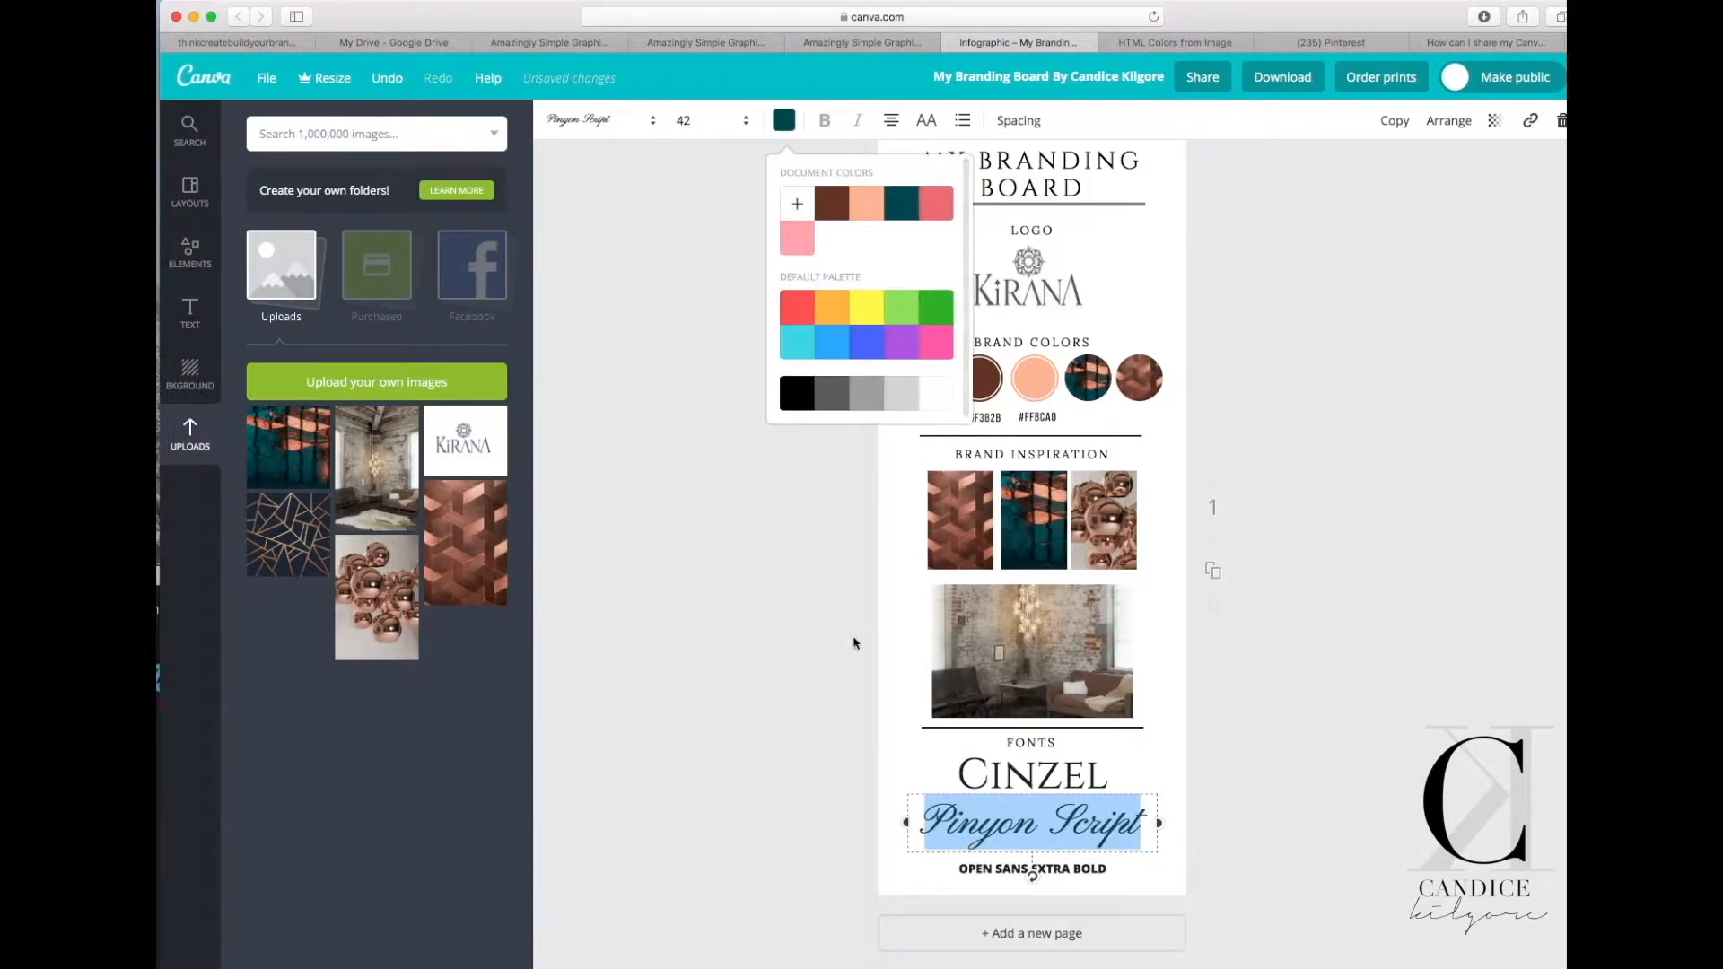
click(810, 700)
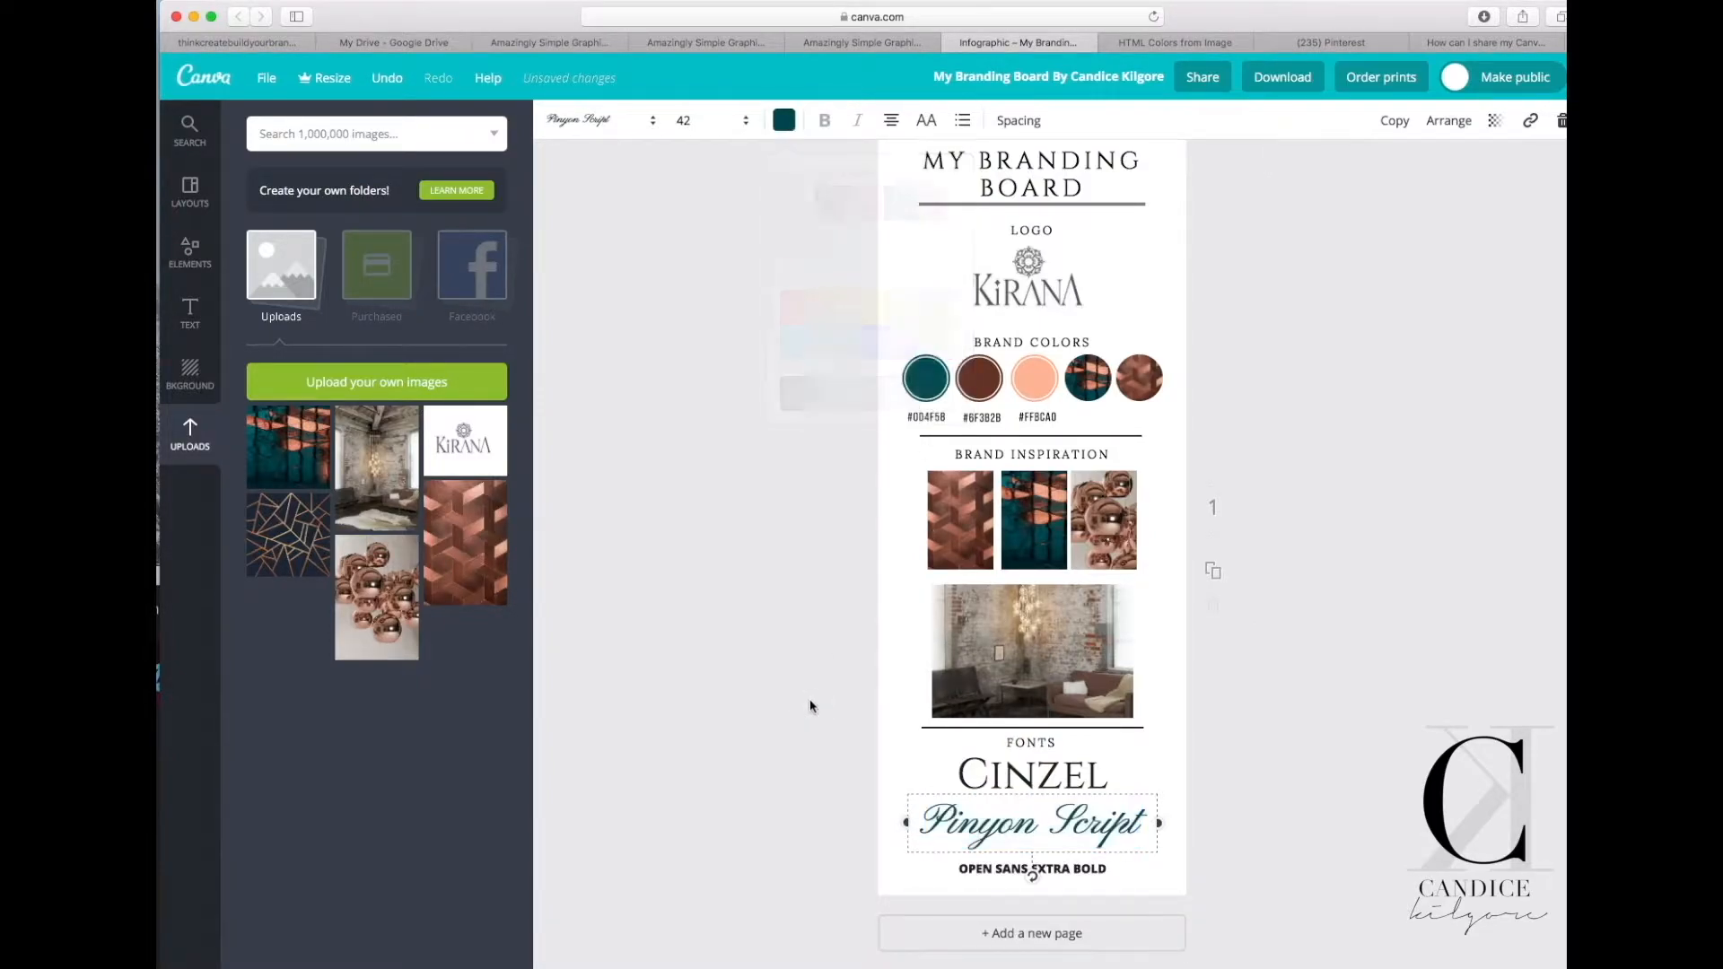
Change the typeface of the Open Sans Extra Bold sample to Aileron Thin.
click(1059, 870)
drag(956, 868, 1206, 891)
click(650, 121)
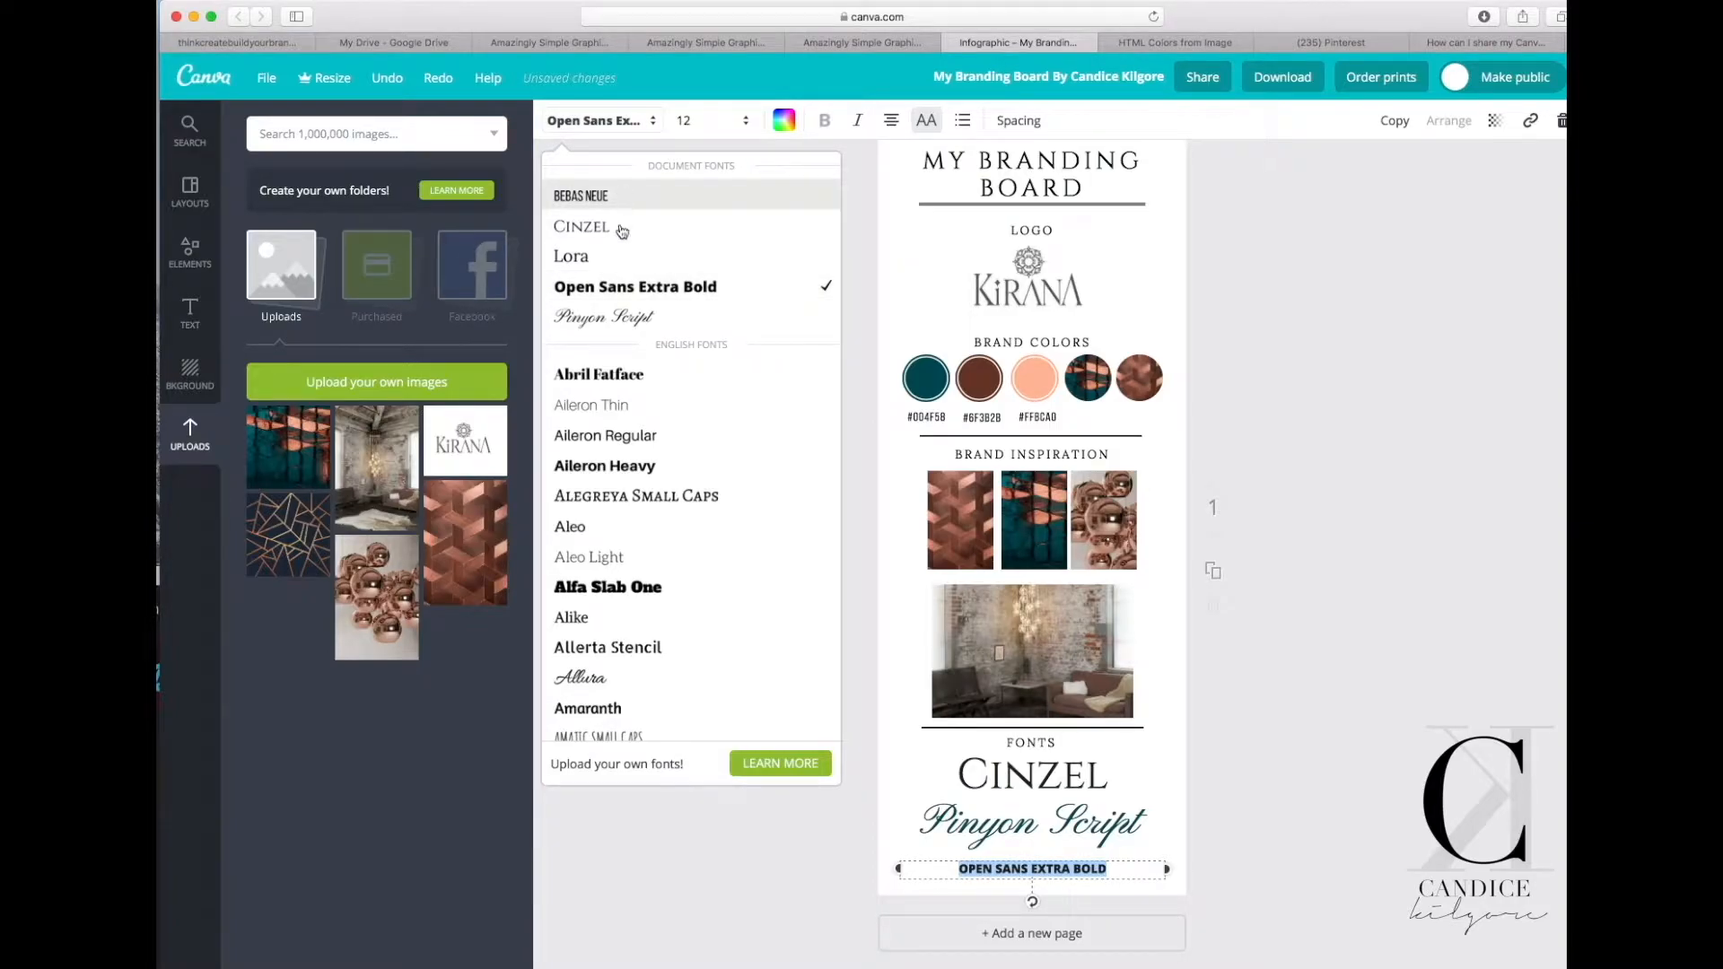
scroll(633, 325, down, 2)
click(632, 351)
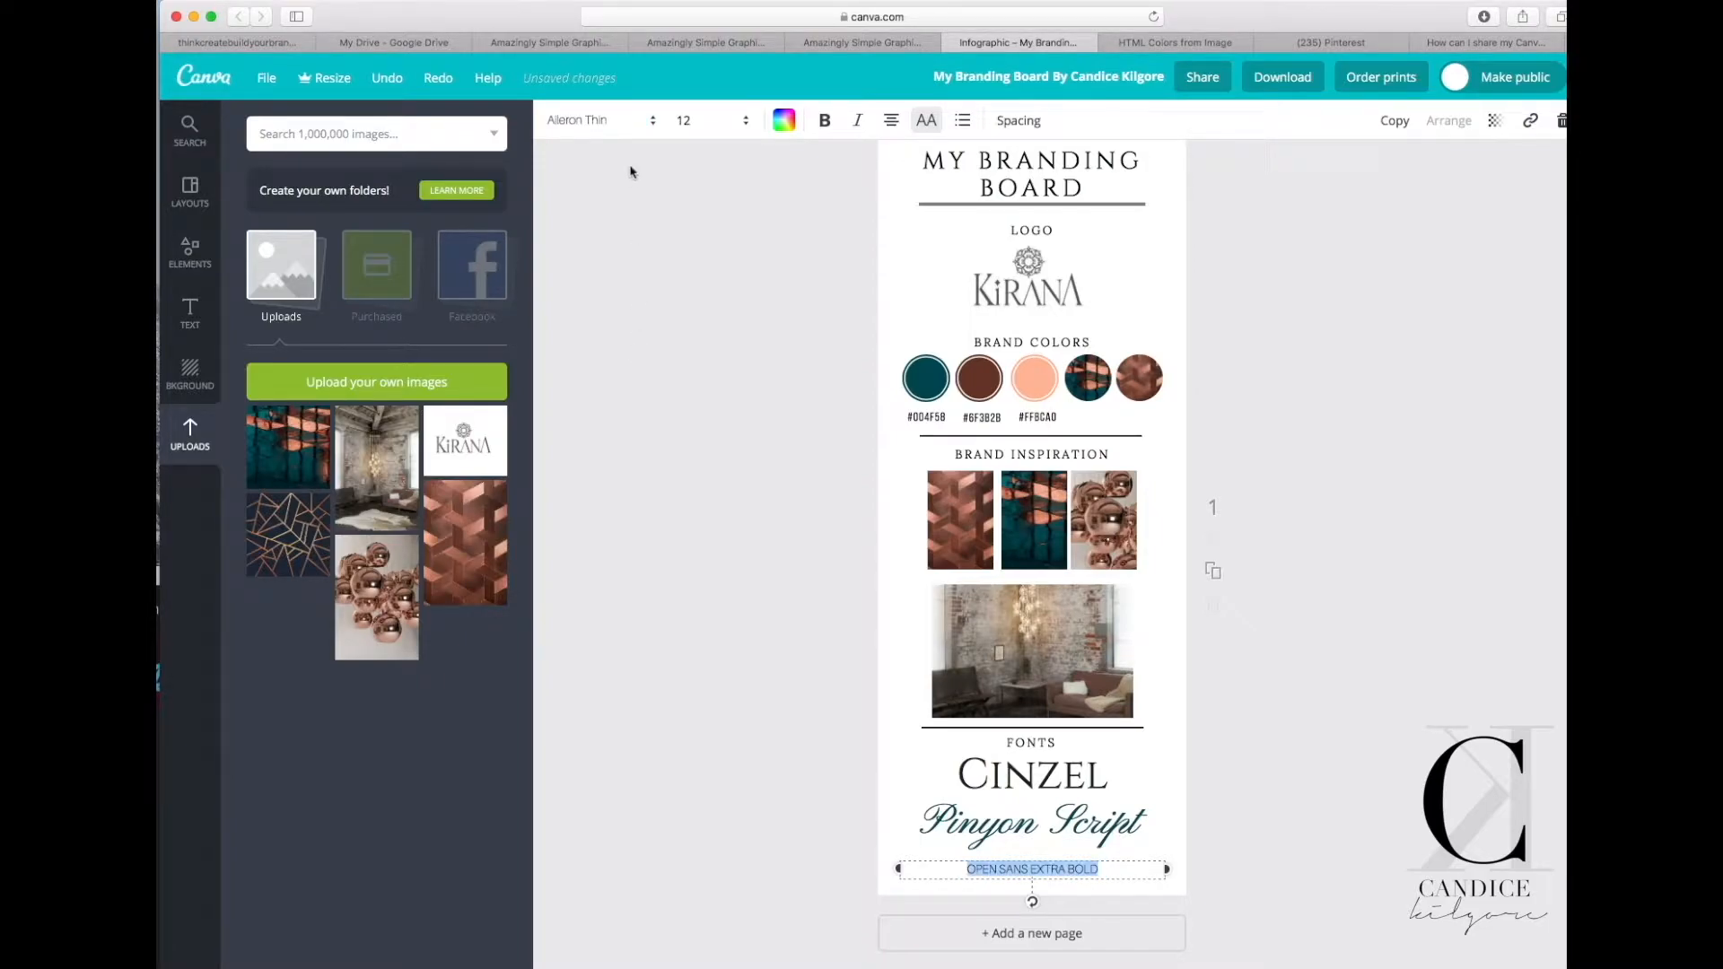
Change the typeface of the third font sample, below Pinyon Script, to Exo.
click(652, 122)
scroll(673, 466, down, 2)
scroll(674, 467, down, 5)
scroll(673, 465, down, 4)
scroll(675, 468, down, 4)
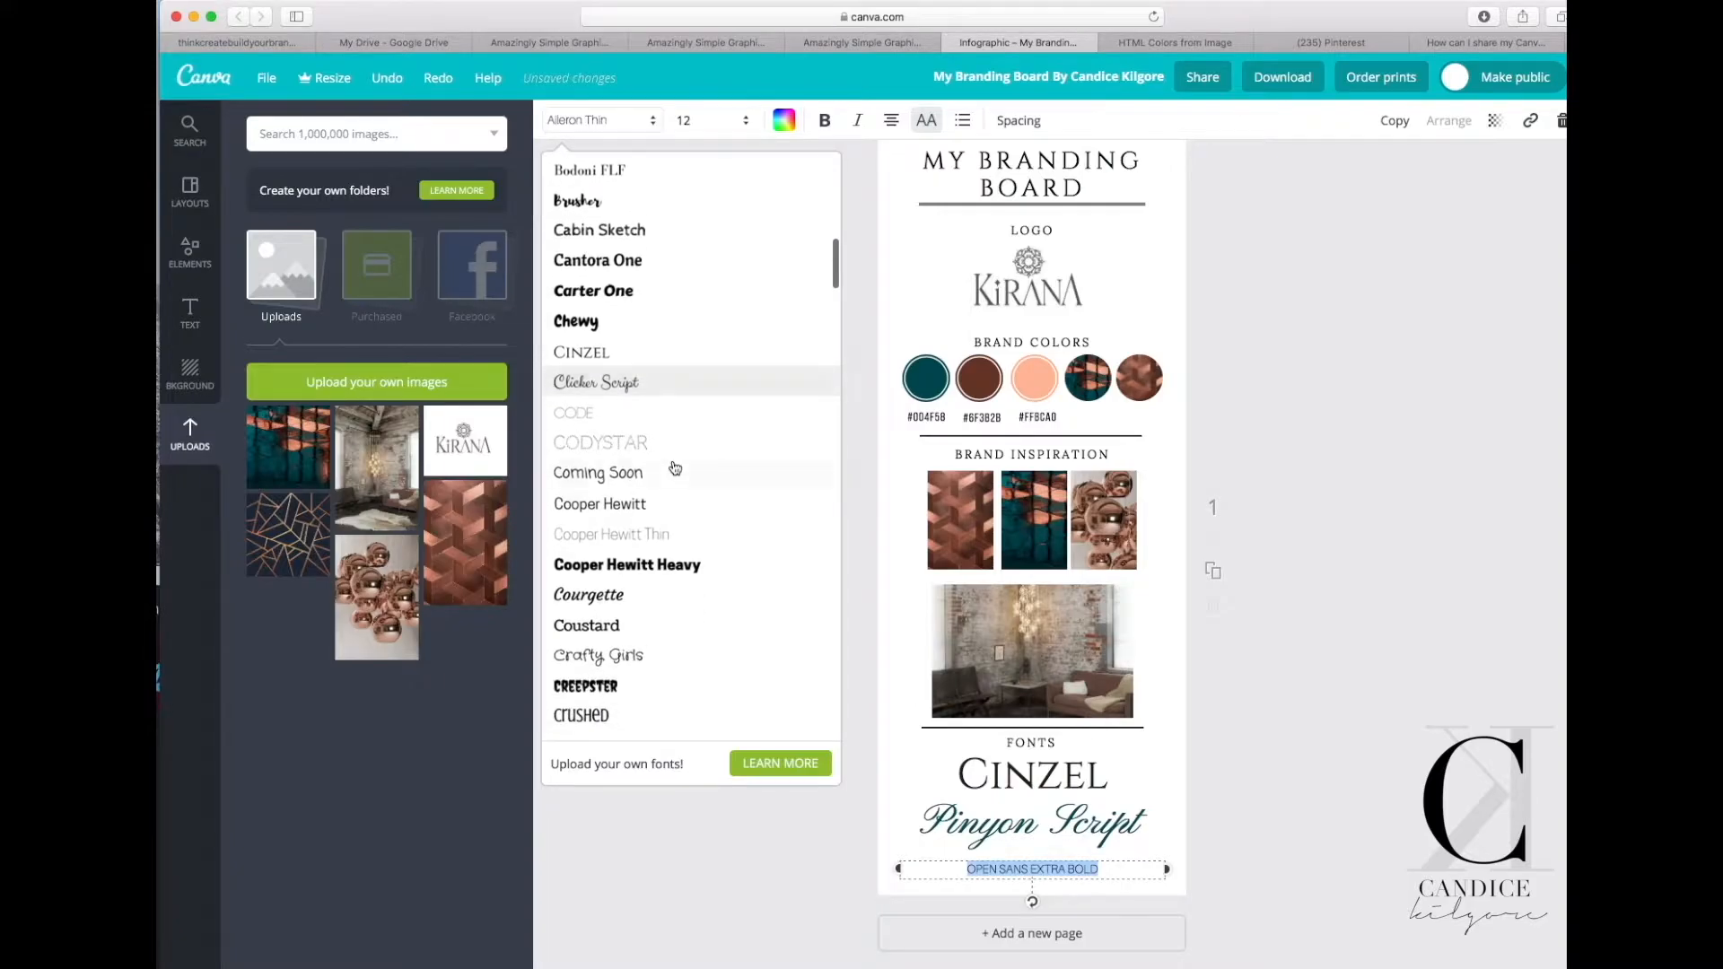
scroll(674, 468, down, 4)
scroll(674, 467, down, 5)
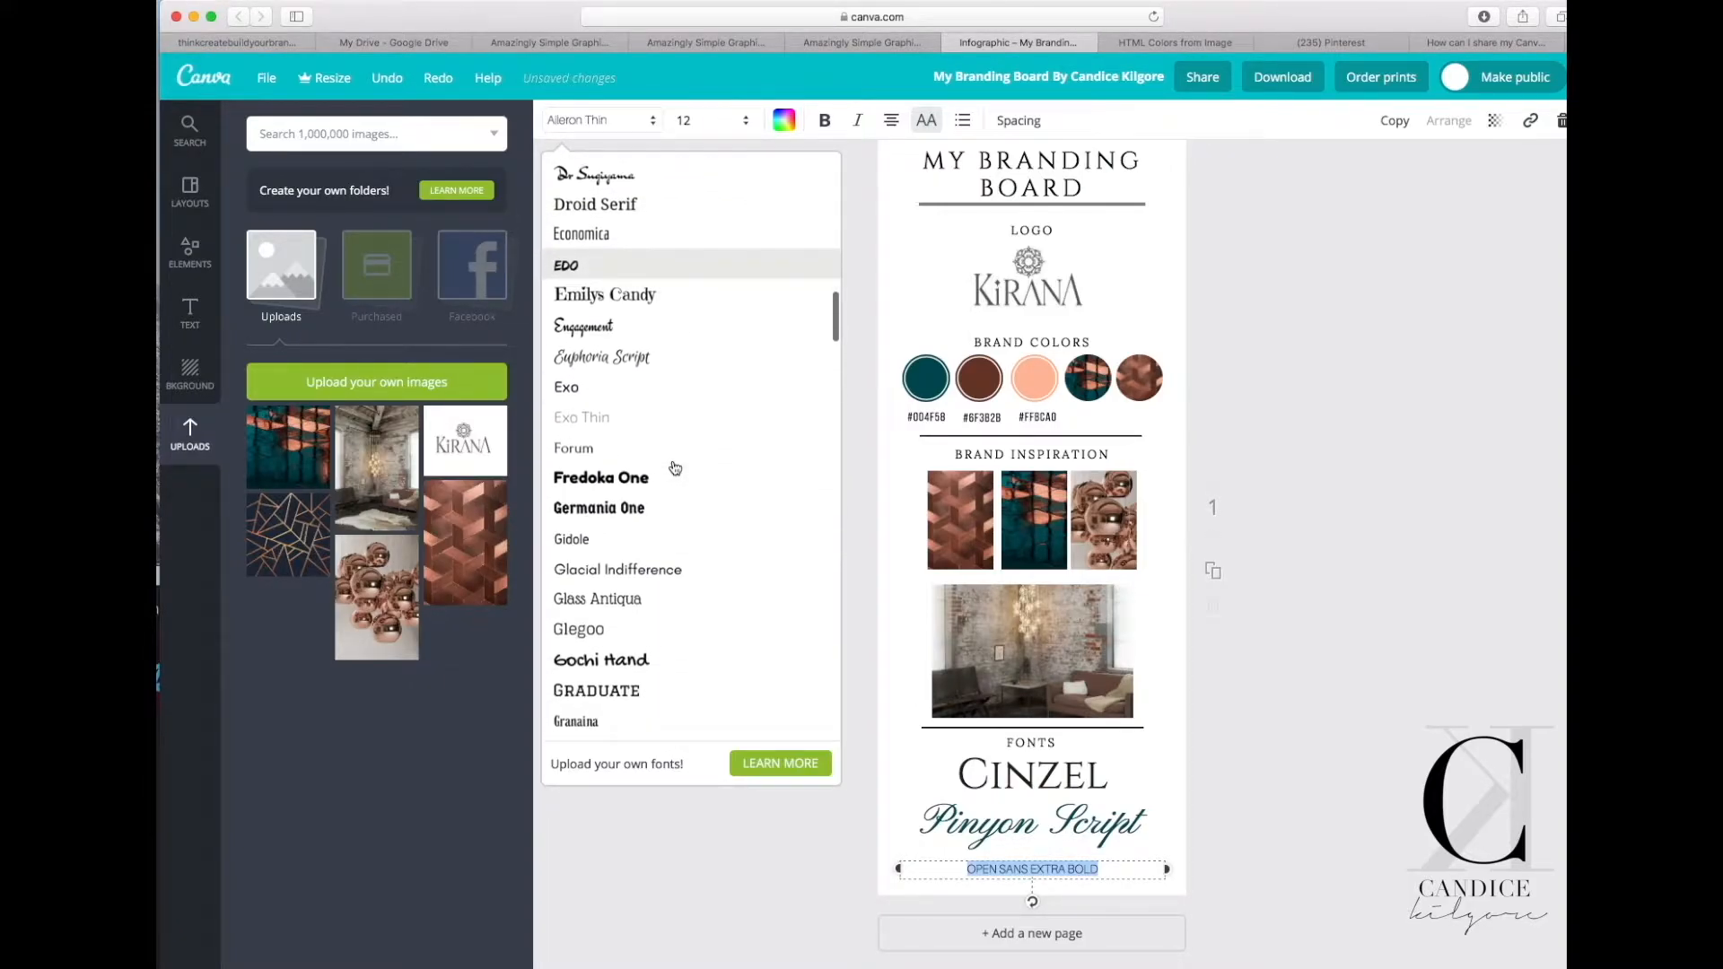
click(626, 389)
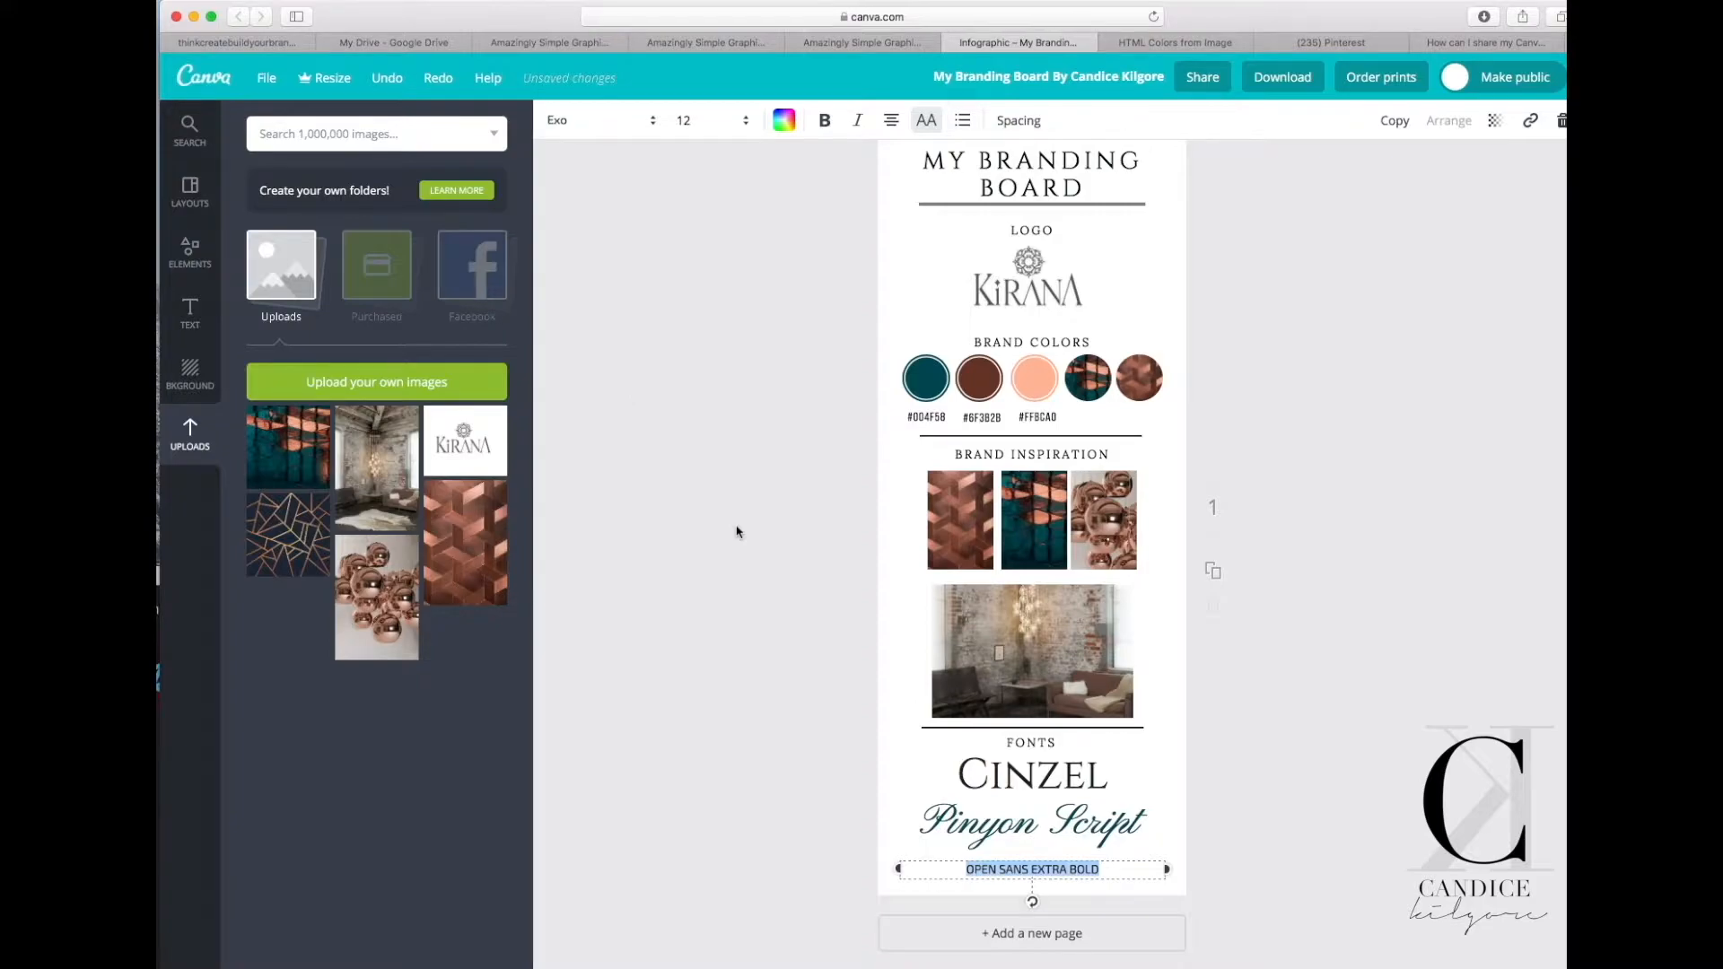
Replace the third font sample's wording with "EXO".
click(999, 868)
drag(967, 867, 1136, 864)
text(EXO)
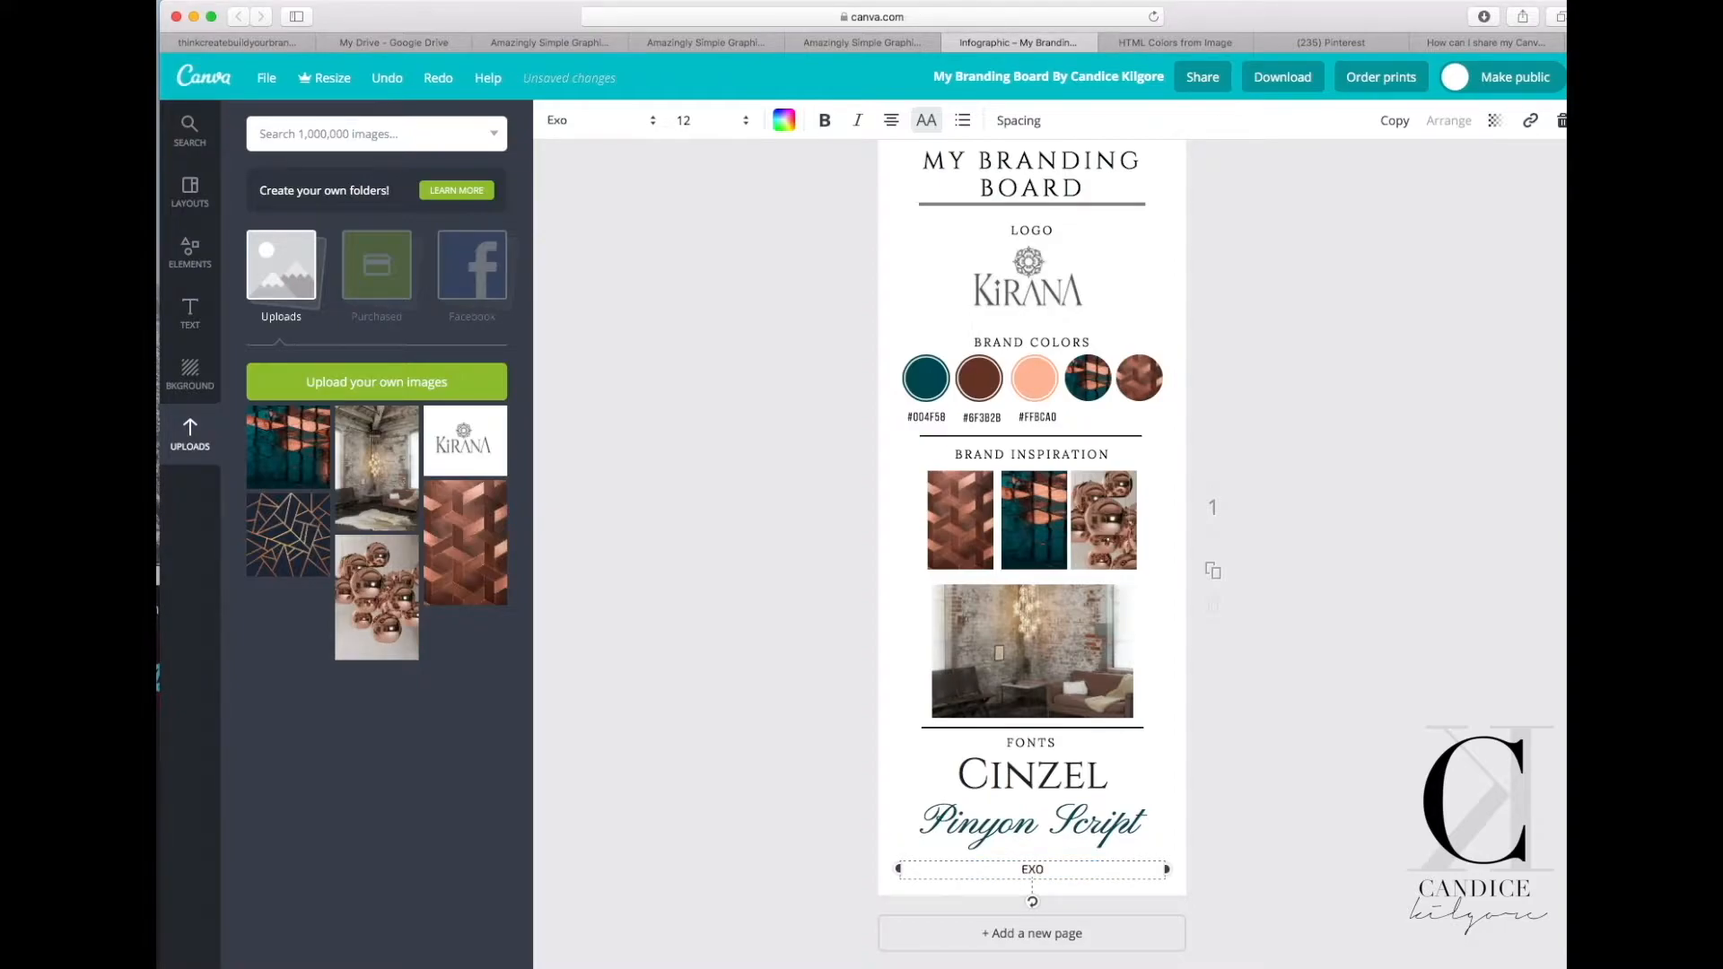
Make the EXO sample bold and set its letter spacing to 550.
drag(1017, 869, 1073, 871)
click(826, 121)
click(1010, 124)
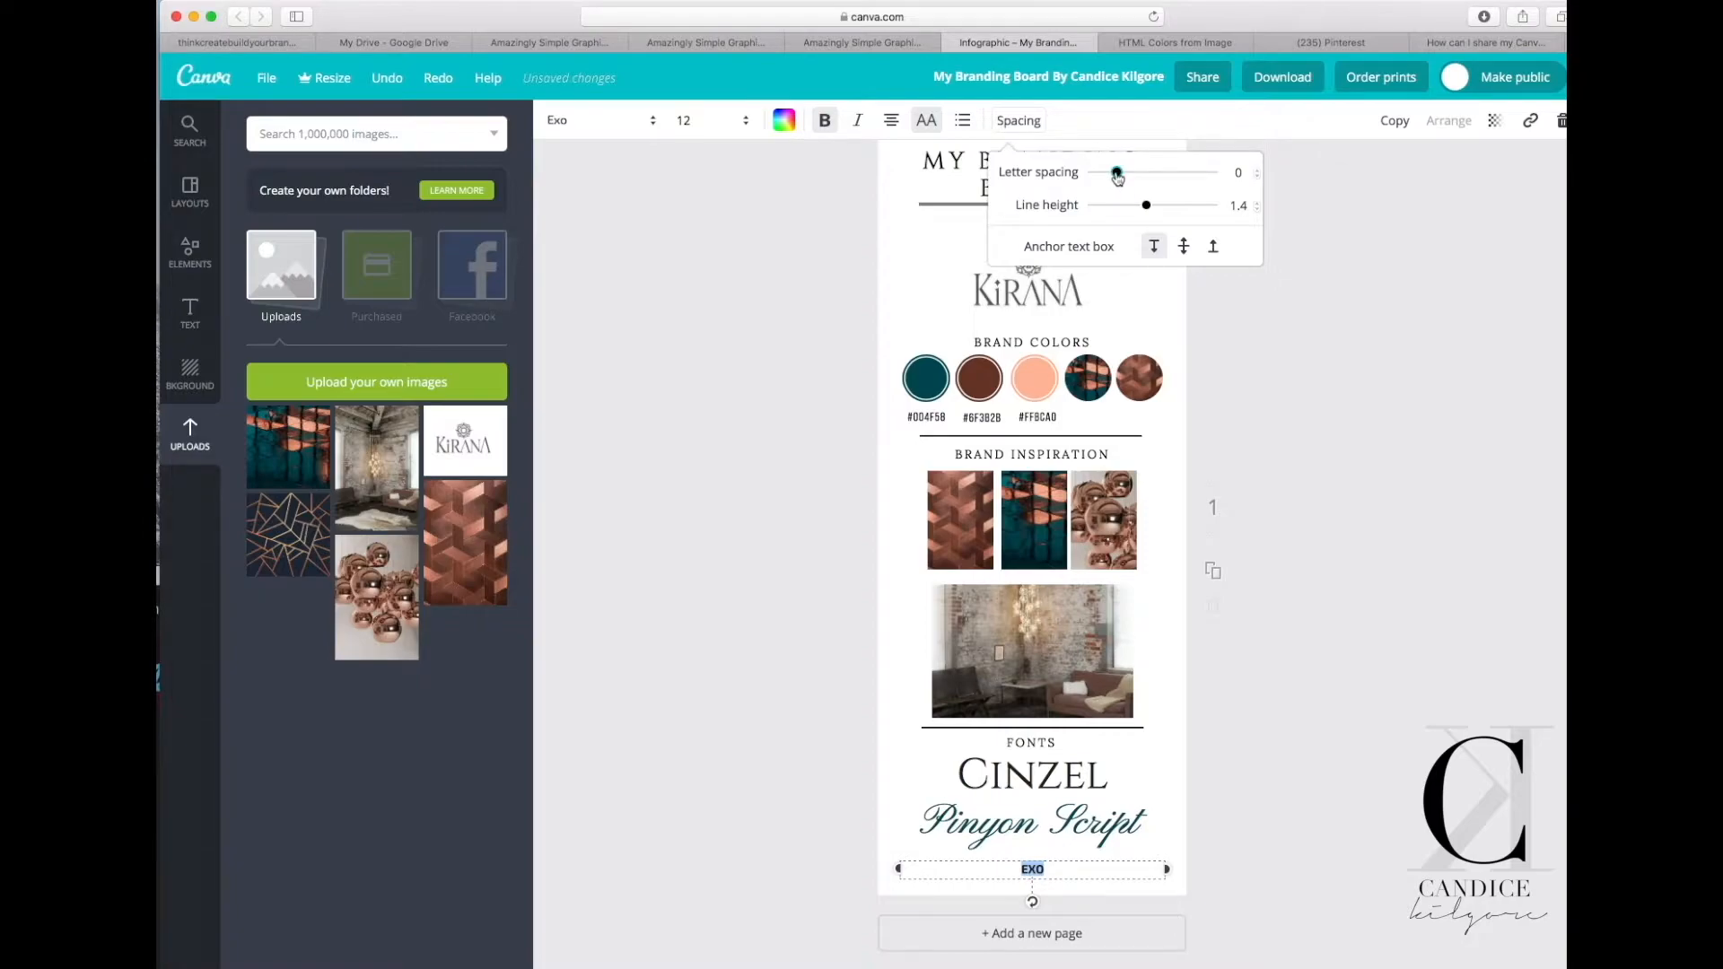
drag(1117, 175, 1181, 174)
key(Left)
Extend the third sample's wording to "EXO FONT" and remove its bold formatting.
click(1064, 870)
text(FONT)
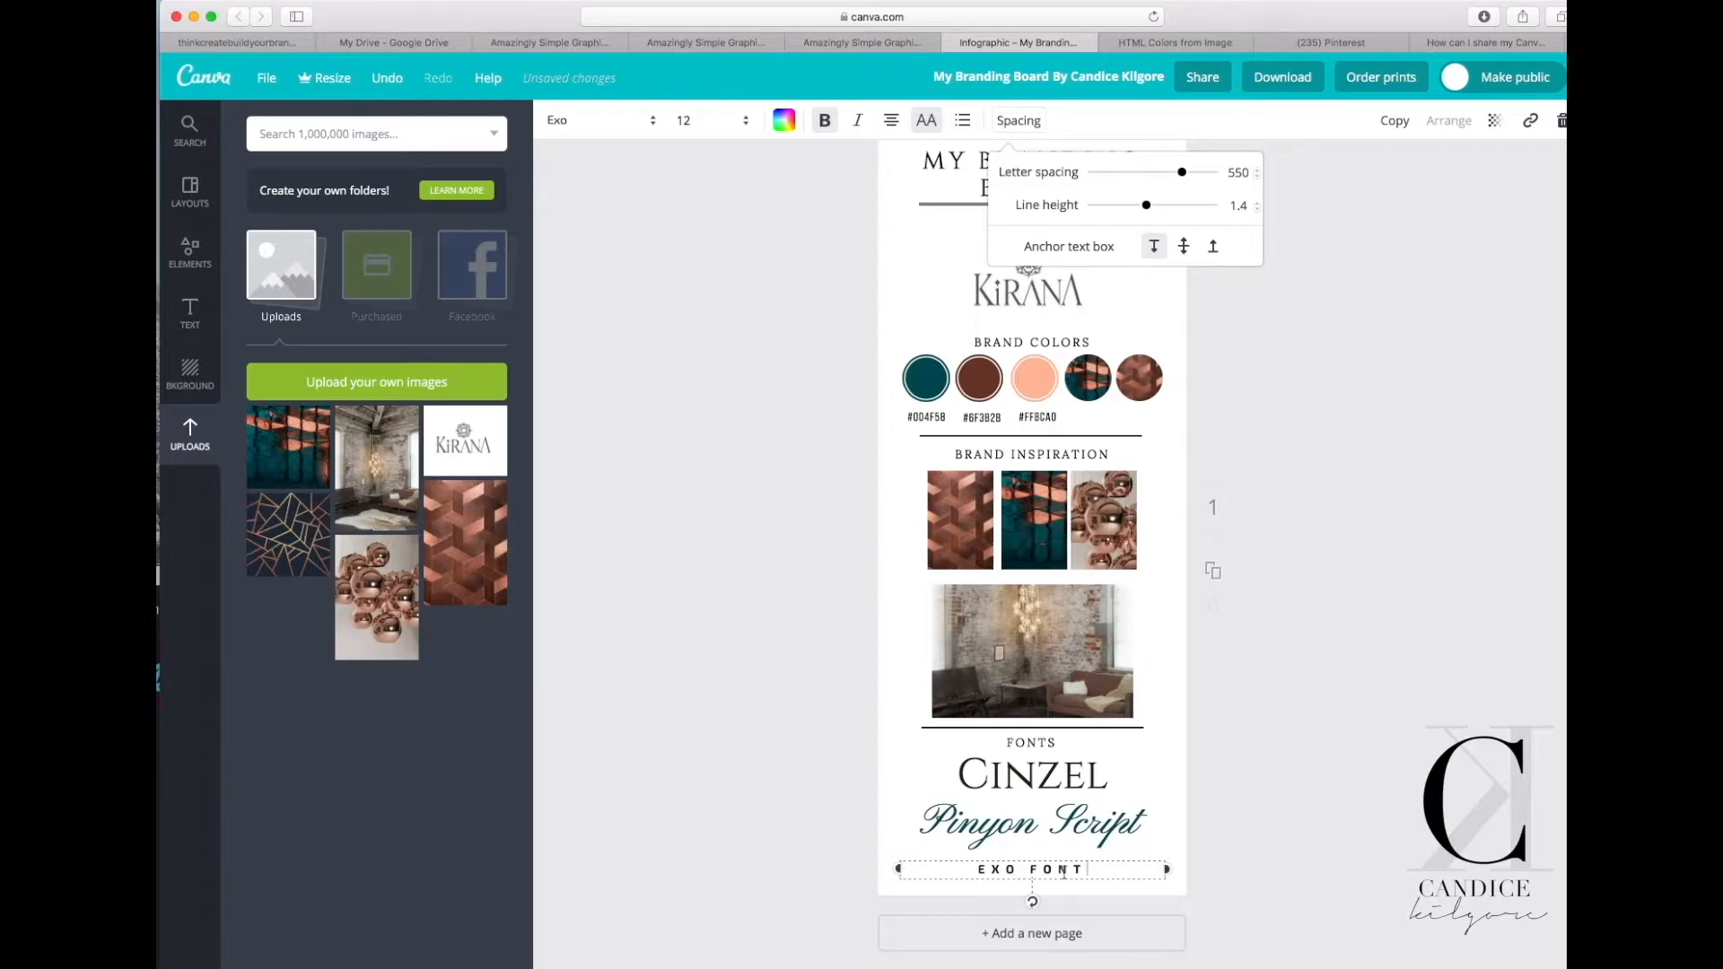
drag(1096, 870, 945, 864)
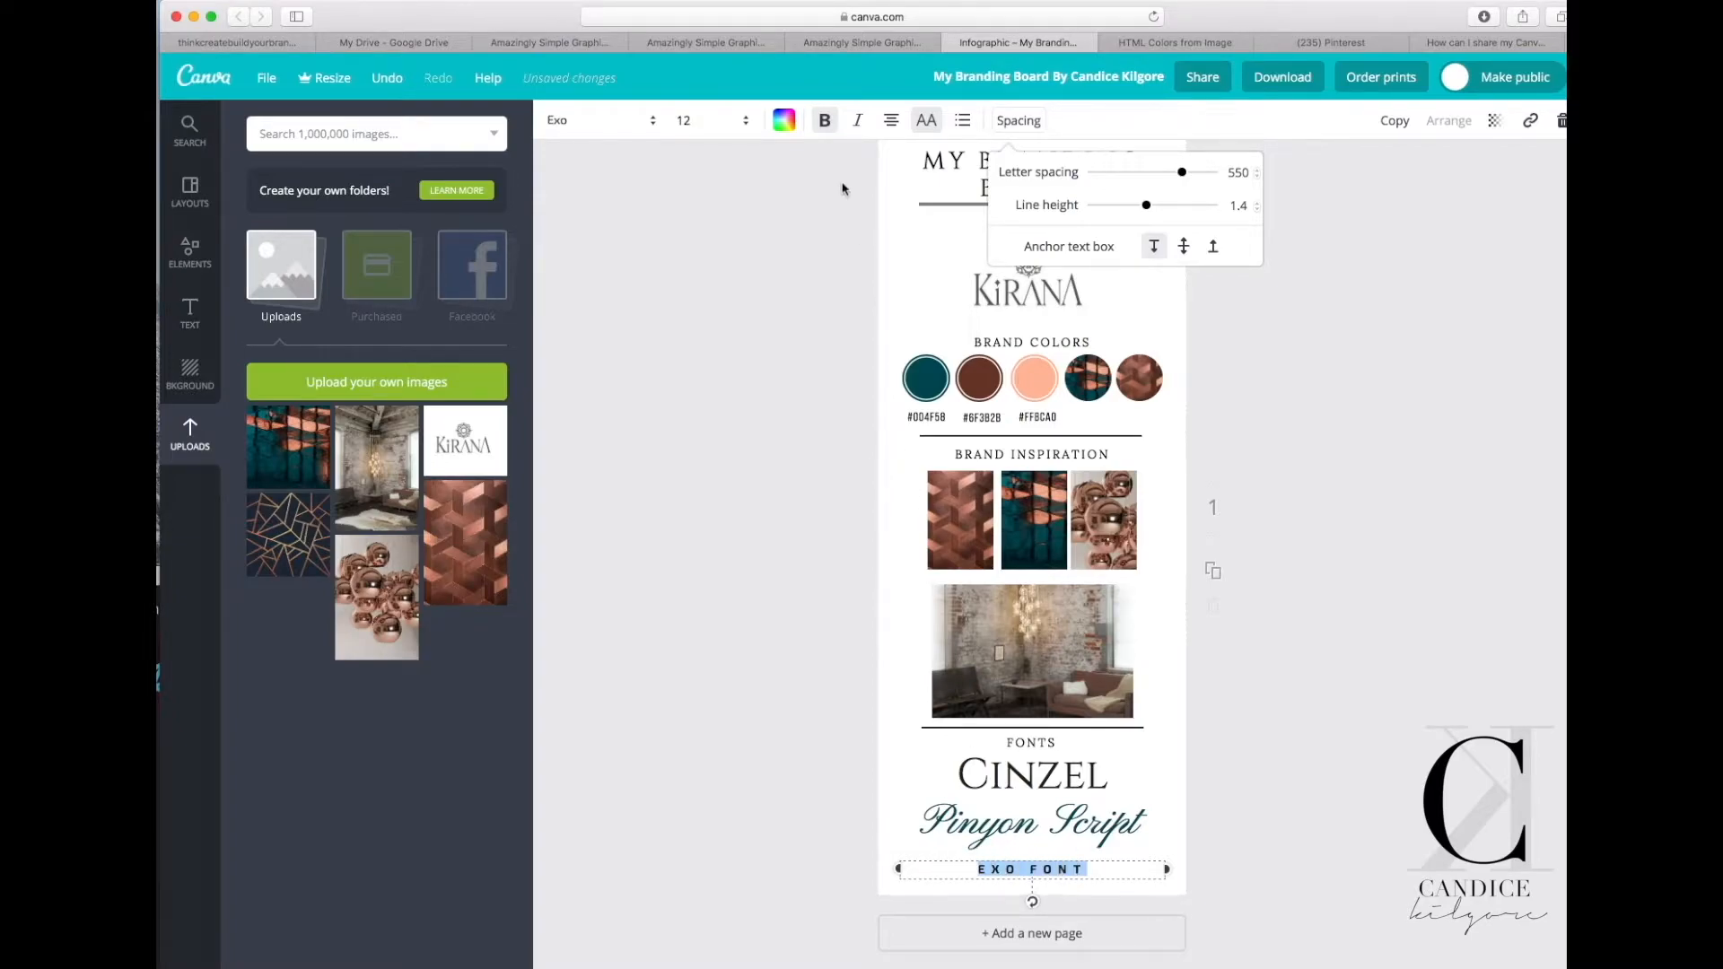
click(825, 121)
click(840, 631)
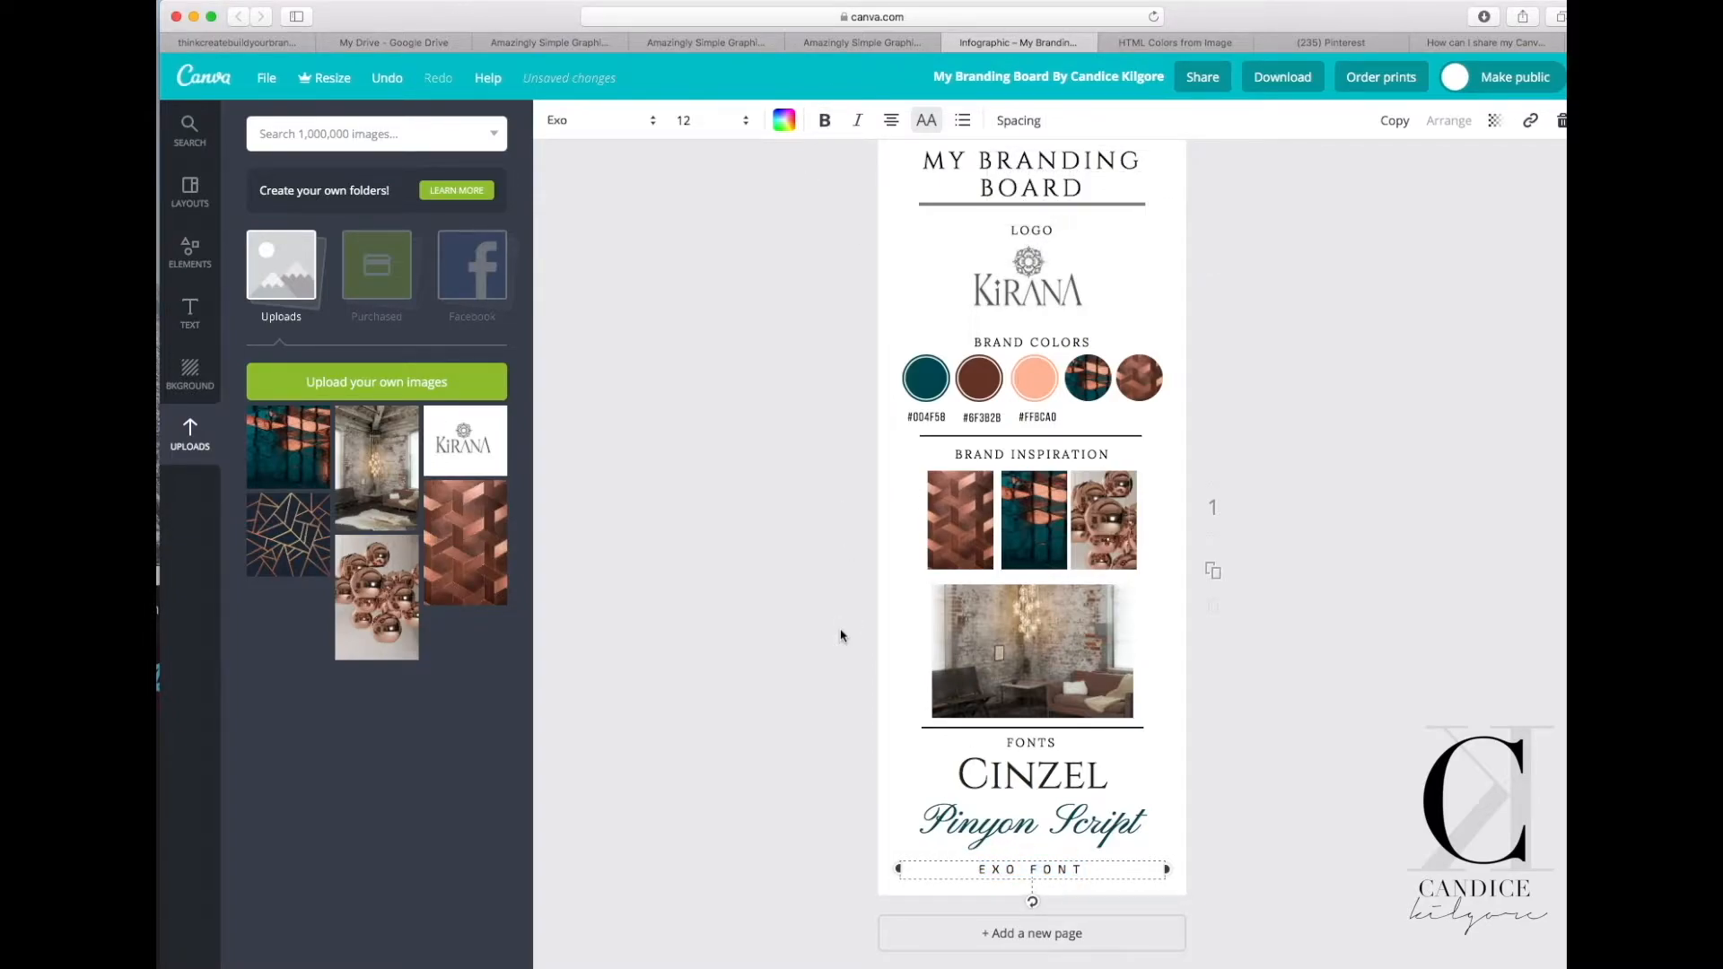
click(718, 690)
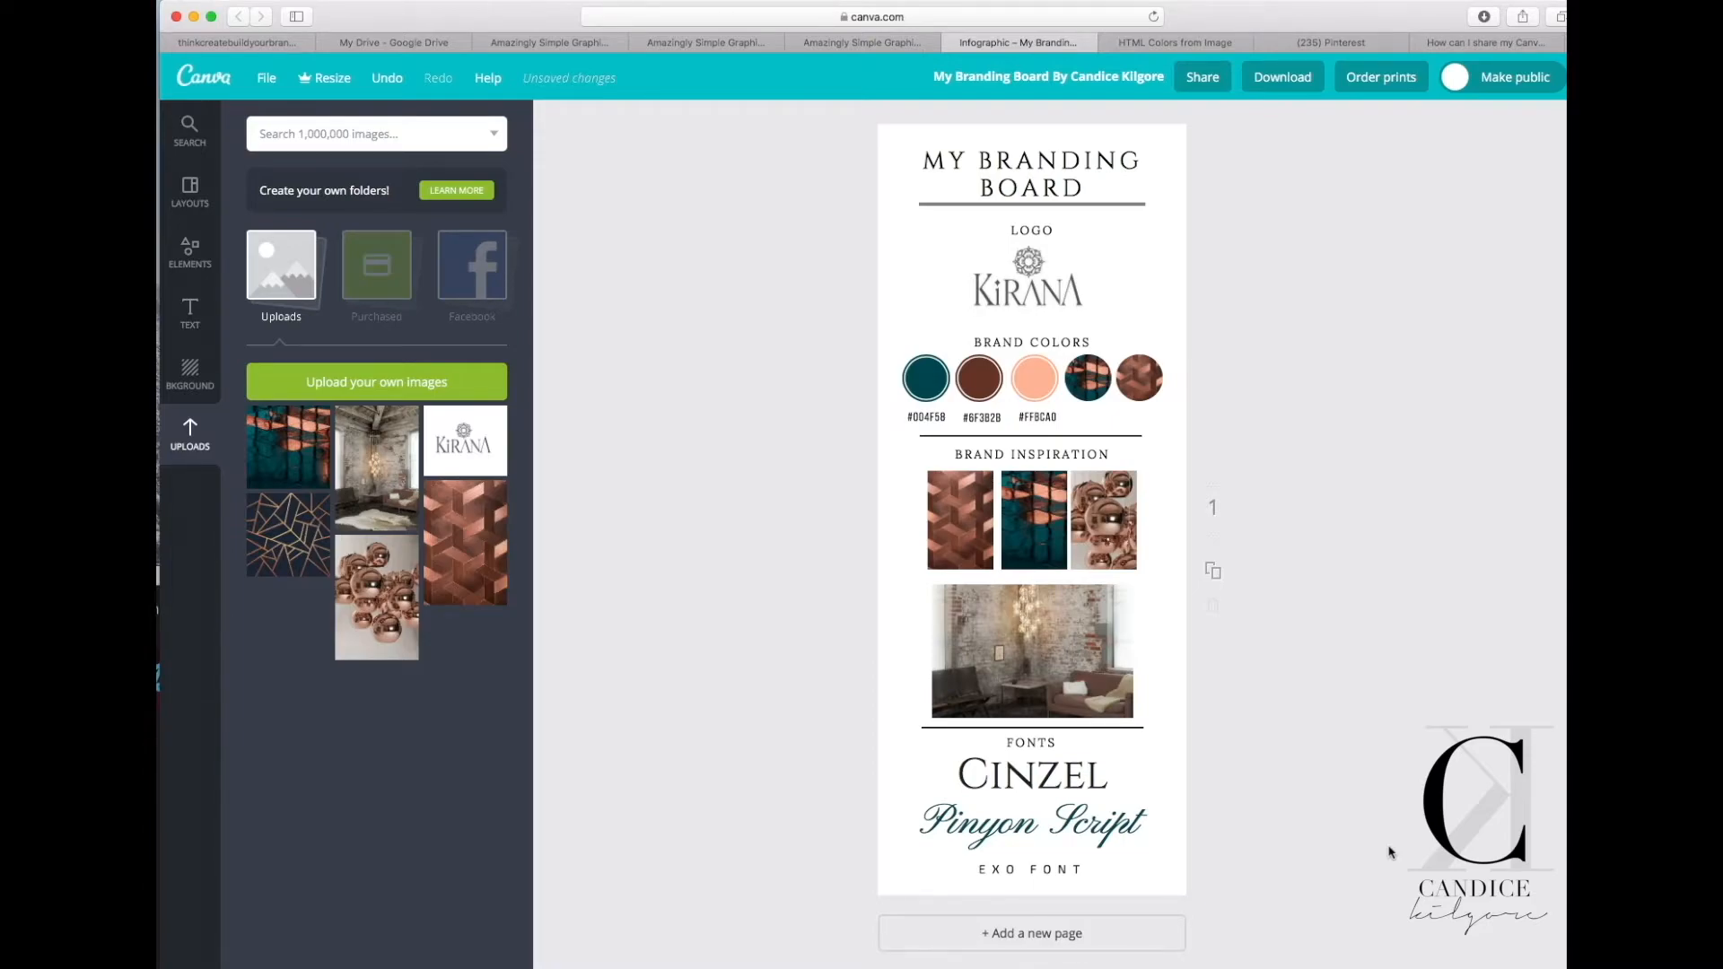
Download the branding board as a PDF - Standard file.
click(1271, 83)
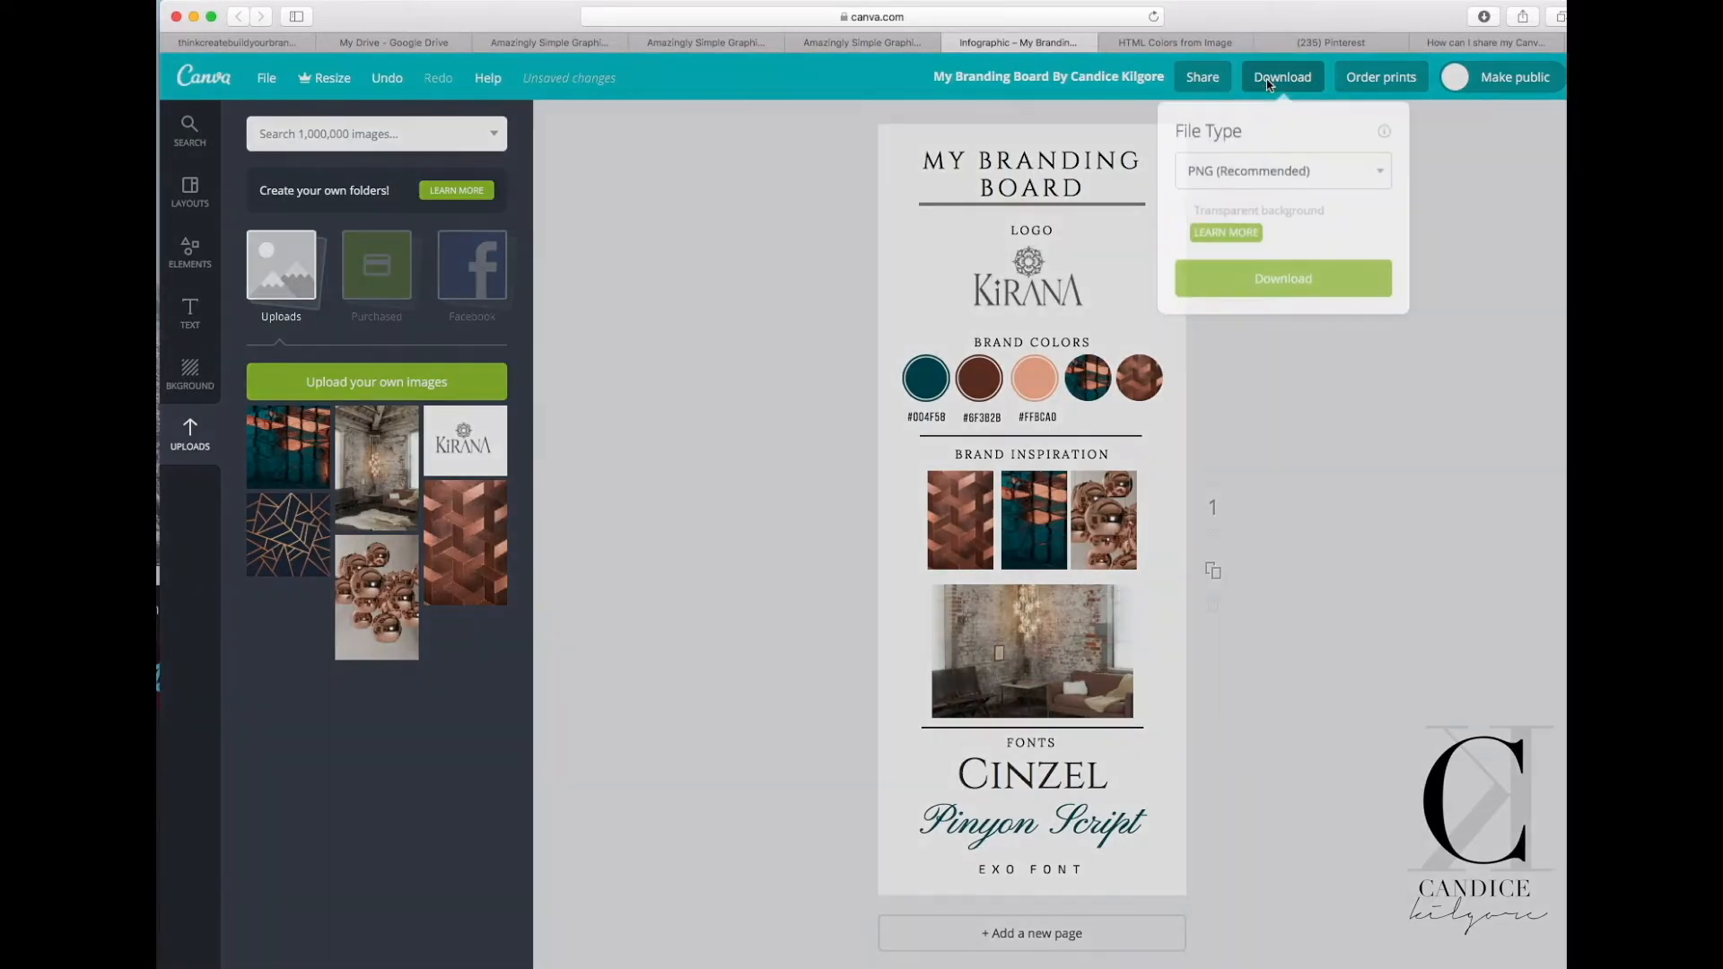
click(1373, 179)
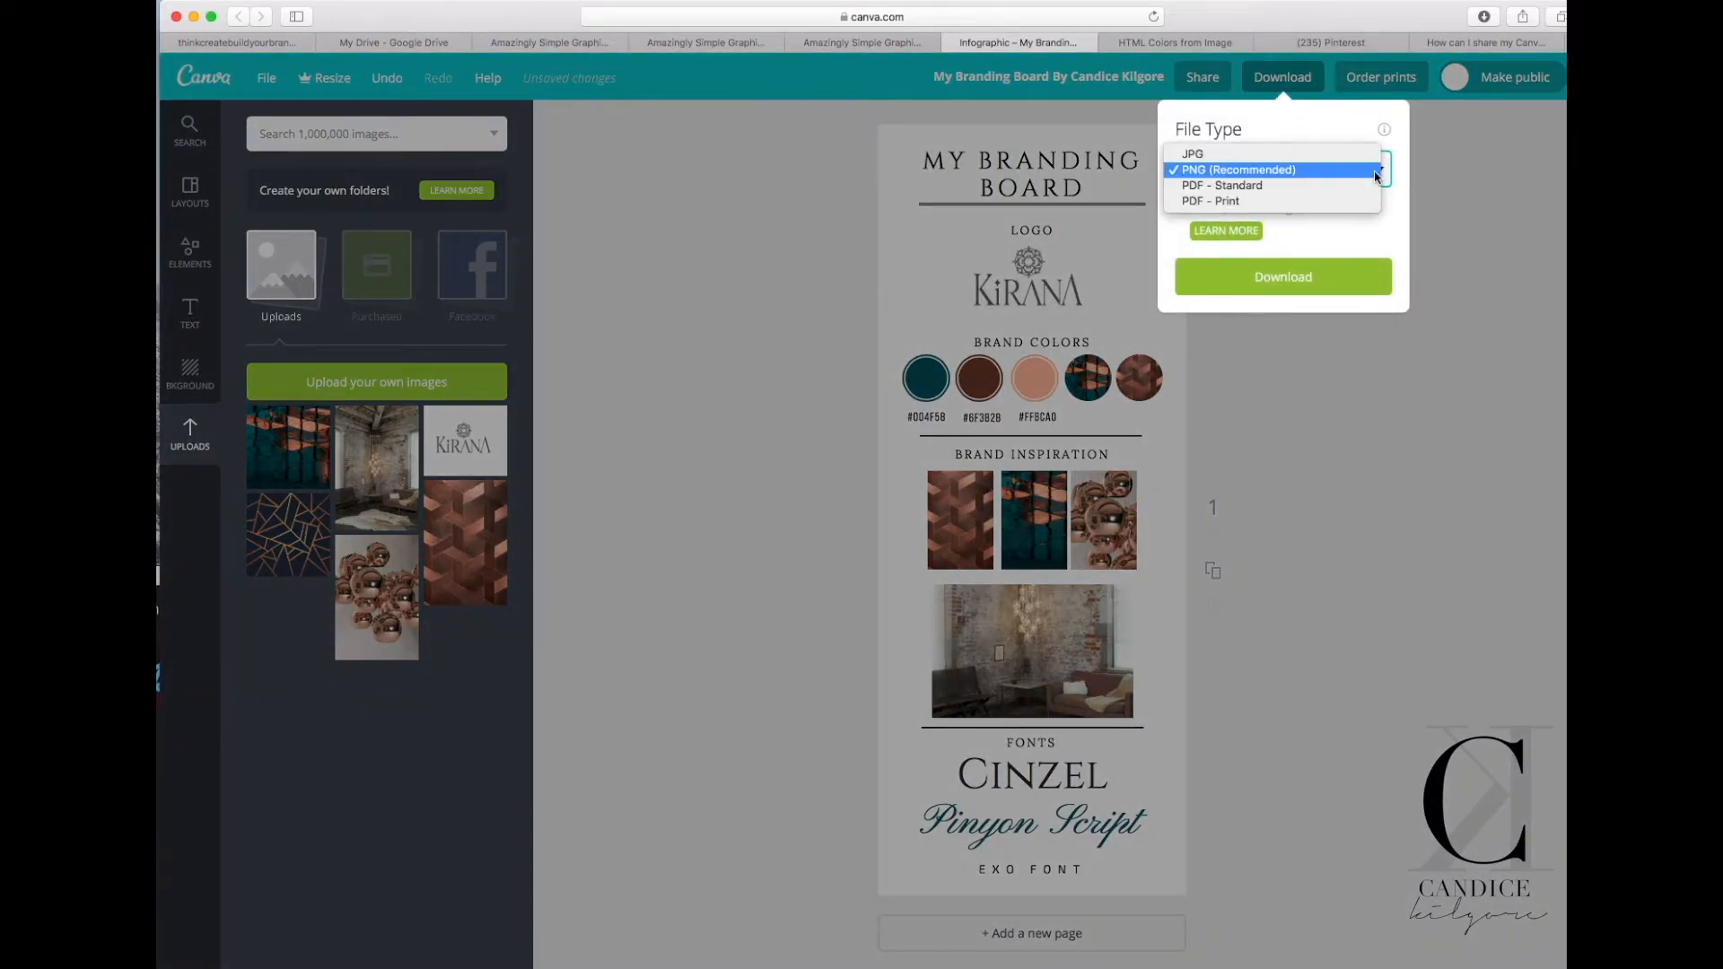
click(1329, 186)
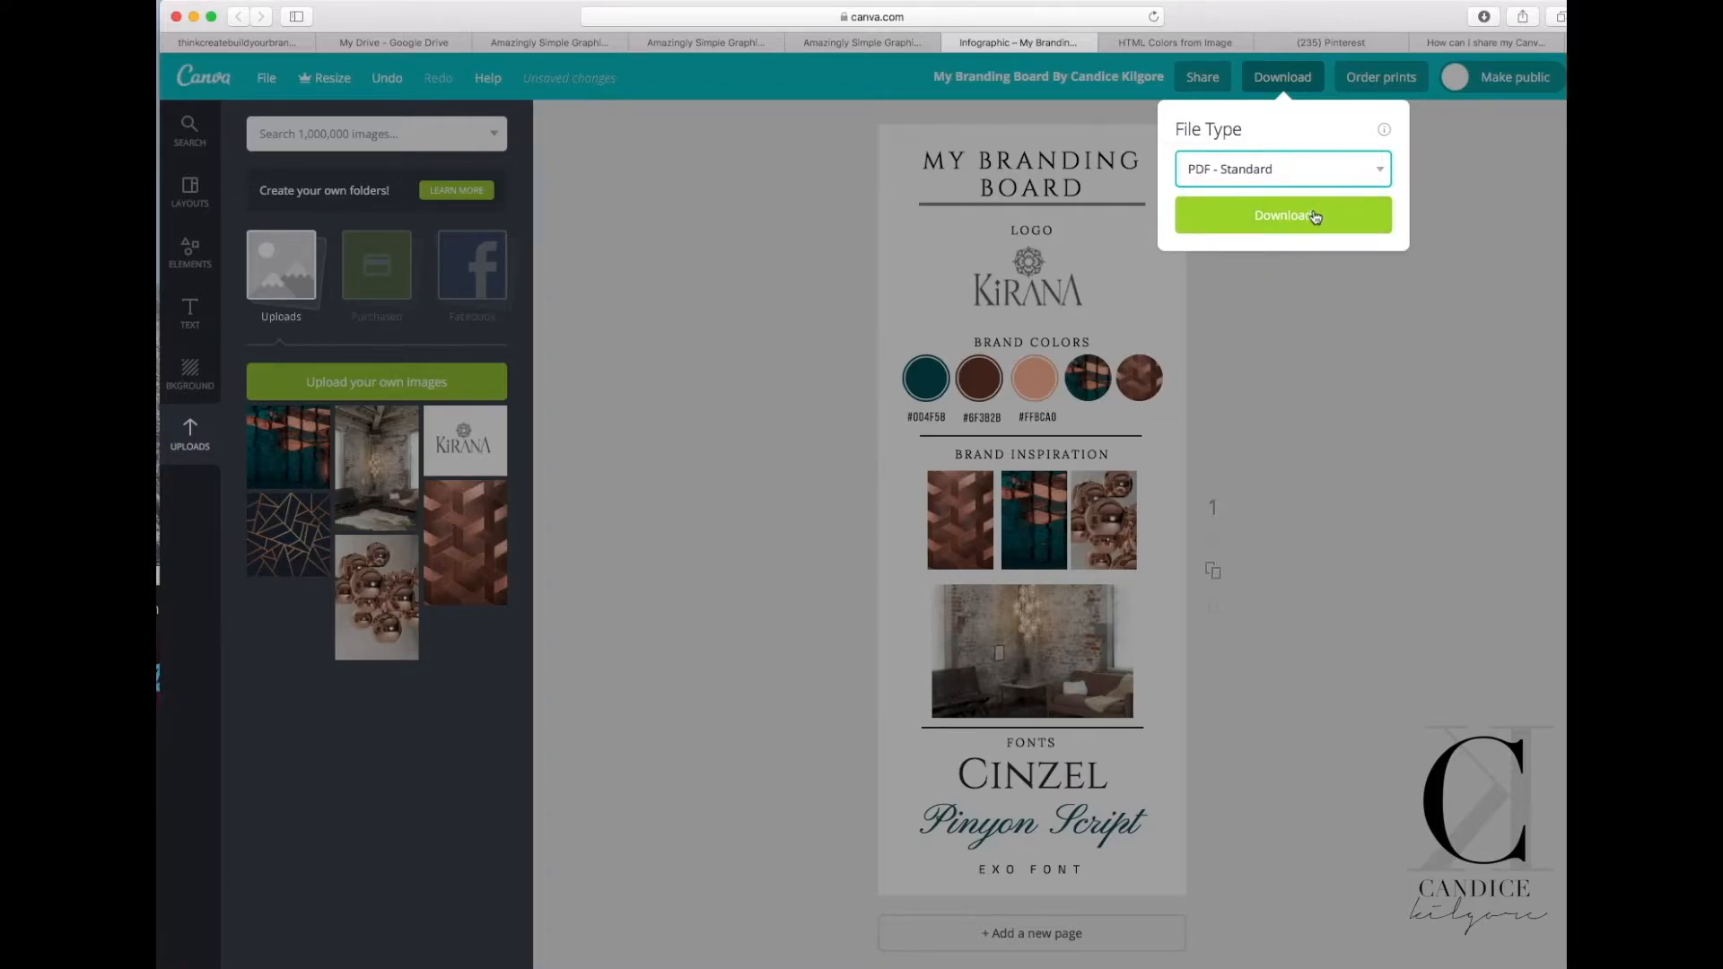
click(1315, 217)
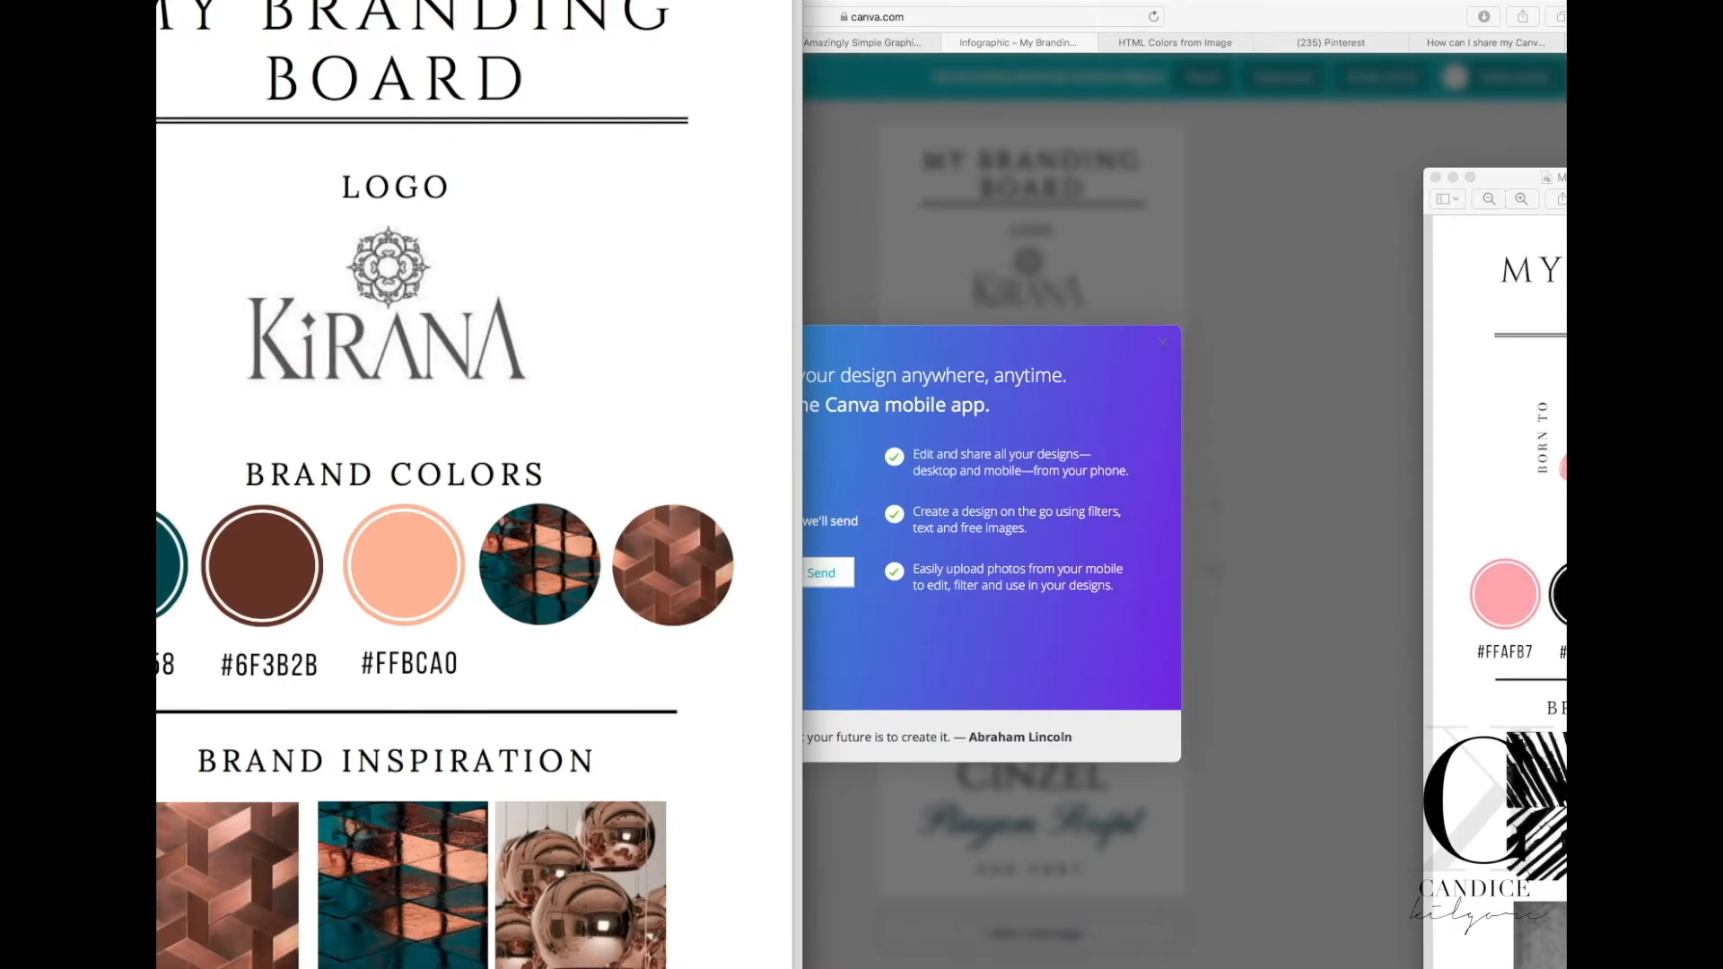
Reposition the downloaded PDF's window to view the finished board's logo, colors and inspiration sections.
drag(915, 142, 1181, 110)
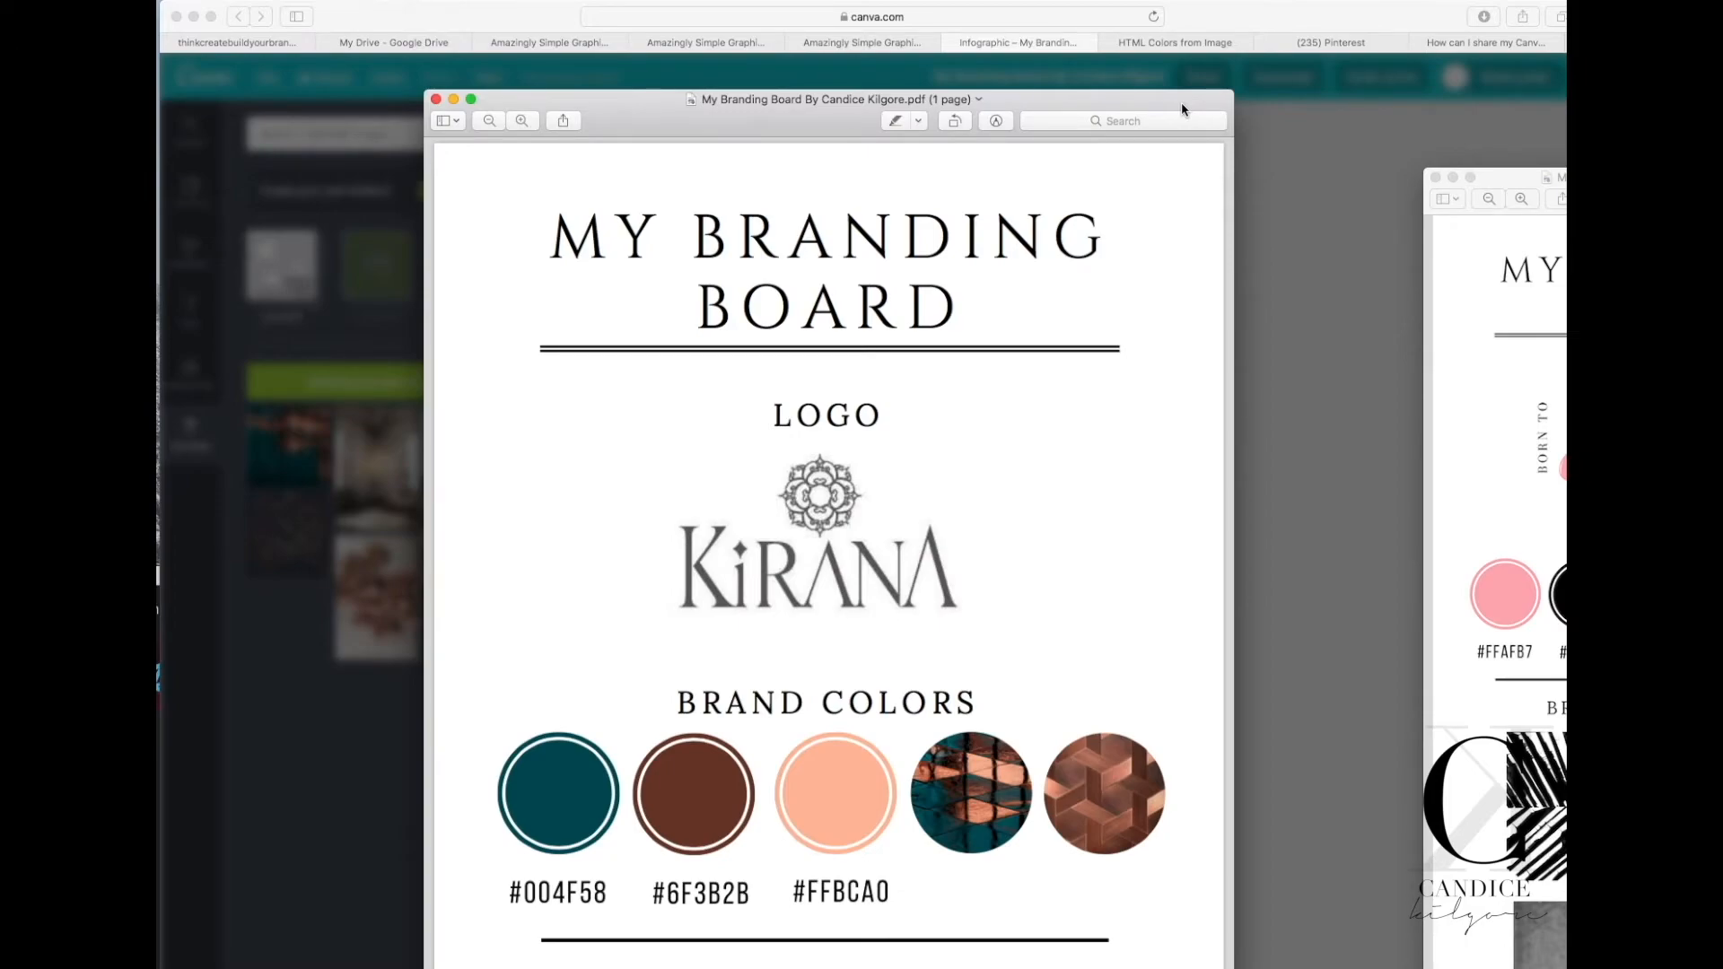
drag(1149, 105, 1067, 0)
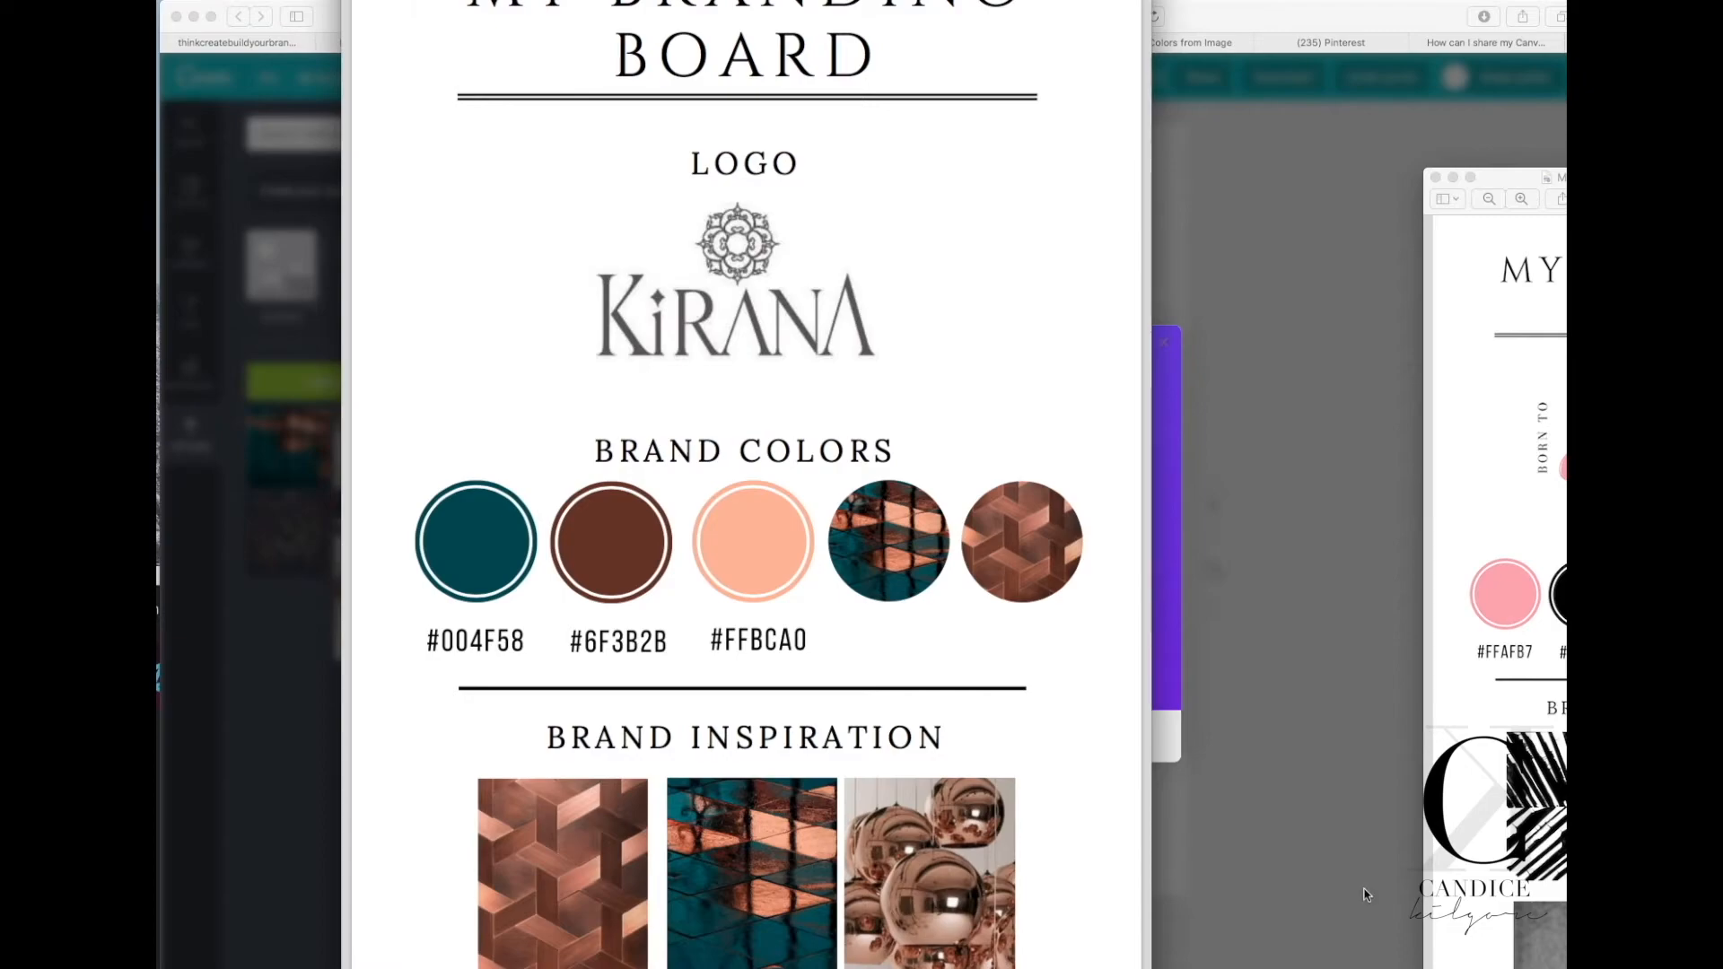